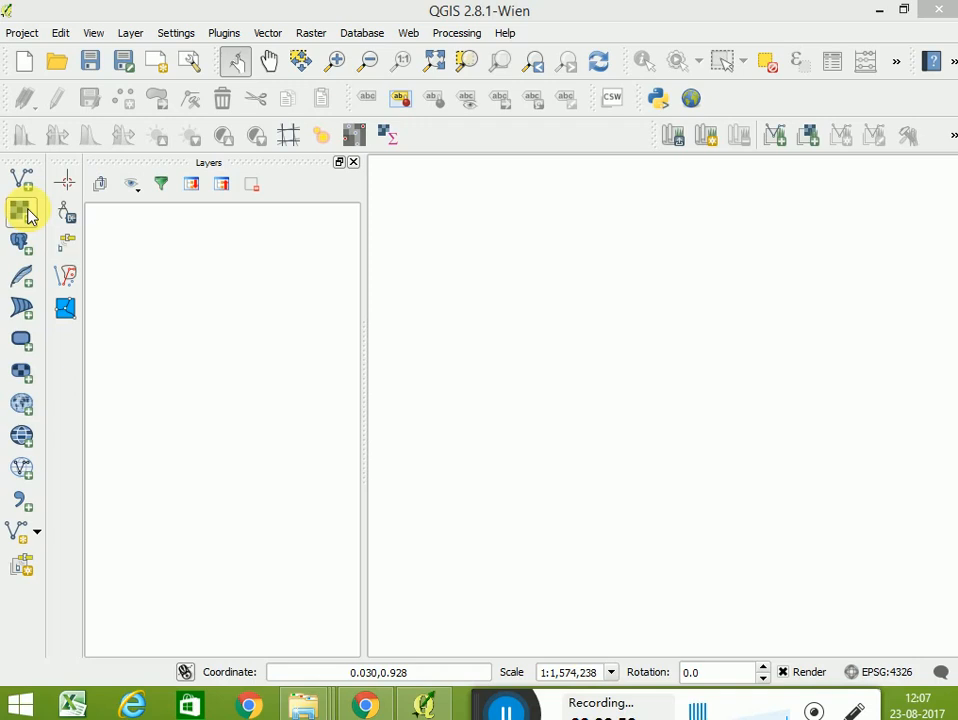
# Step: Add the india_georef raster from the 23AUg QGIS folder on the Desktop as a layer
pyautogui.click(27, 215)
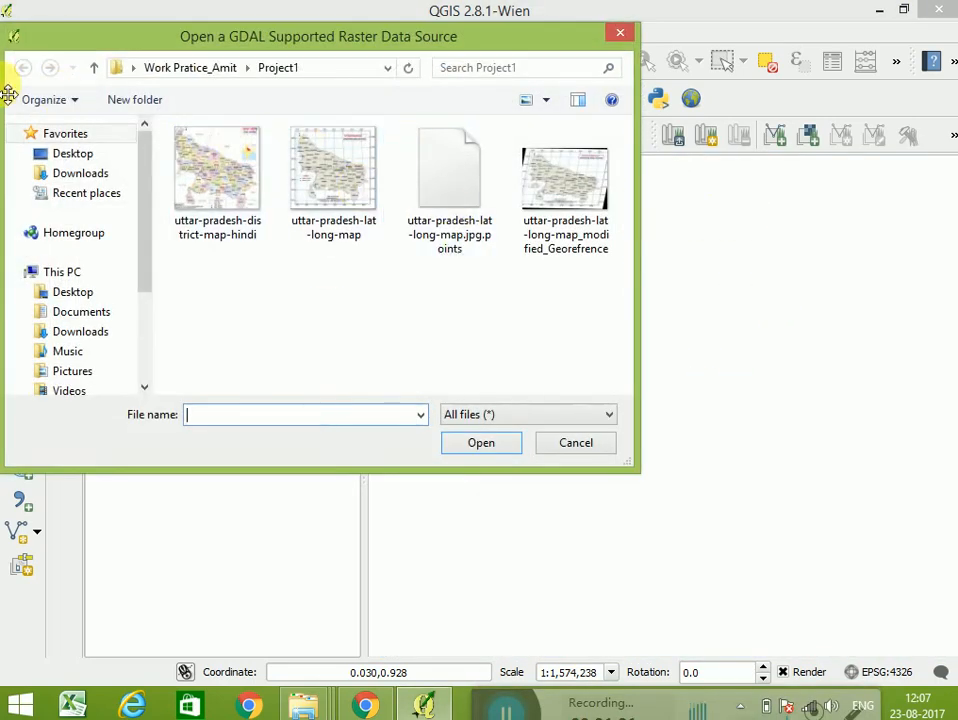
pyautogui.click(66, 158)
pyautogui.click(297, 262)
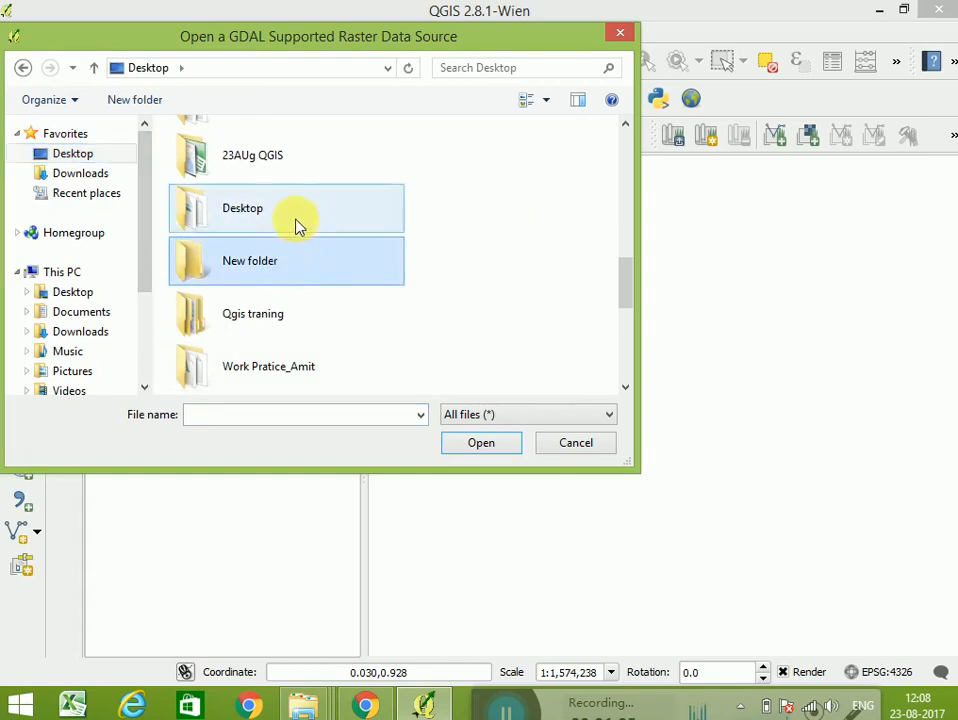
pyautogui.click(285, 150)
pyautogui.moveTo(622, 286); pyautogui.dragTo(622, 263)
pyautogui.doubleClick(225, 293)
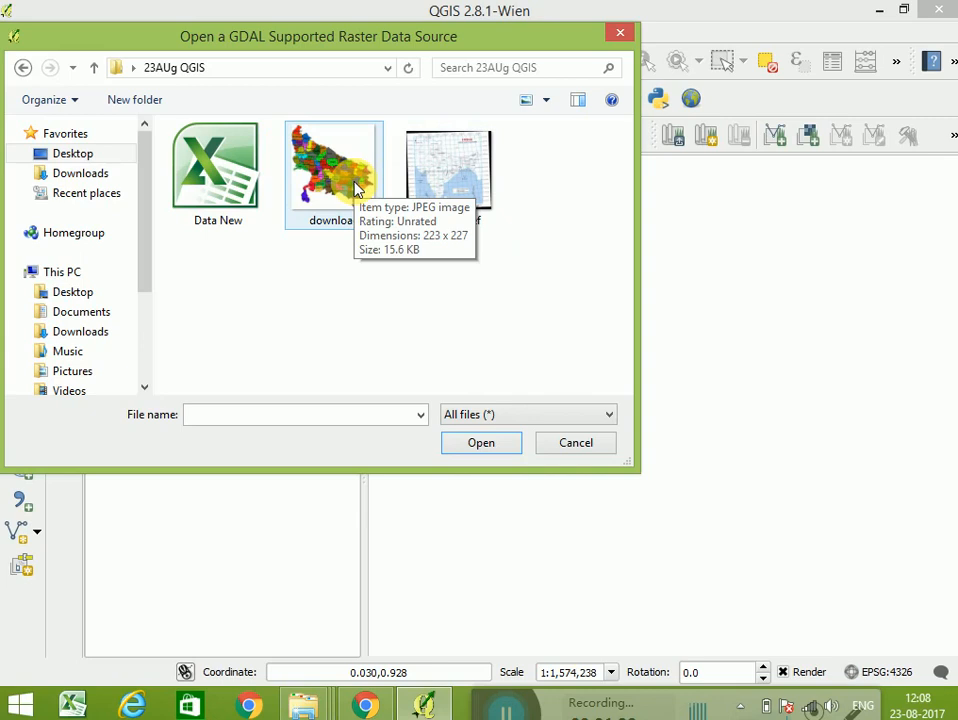
pyautogui.click(466, 167)
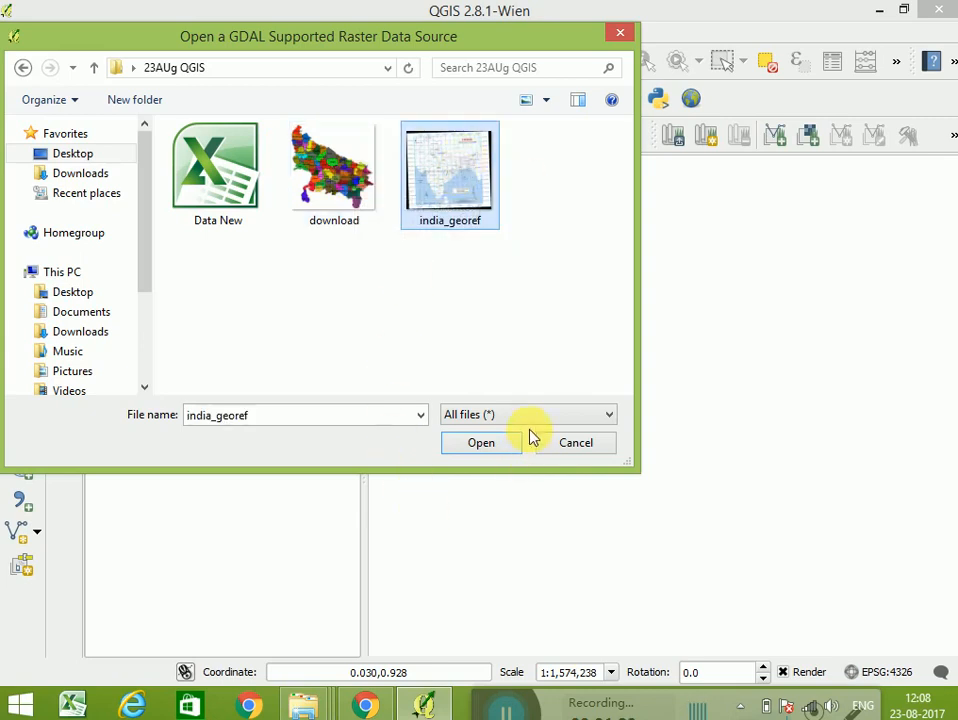
pyautogui.click(481, 445)
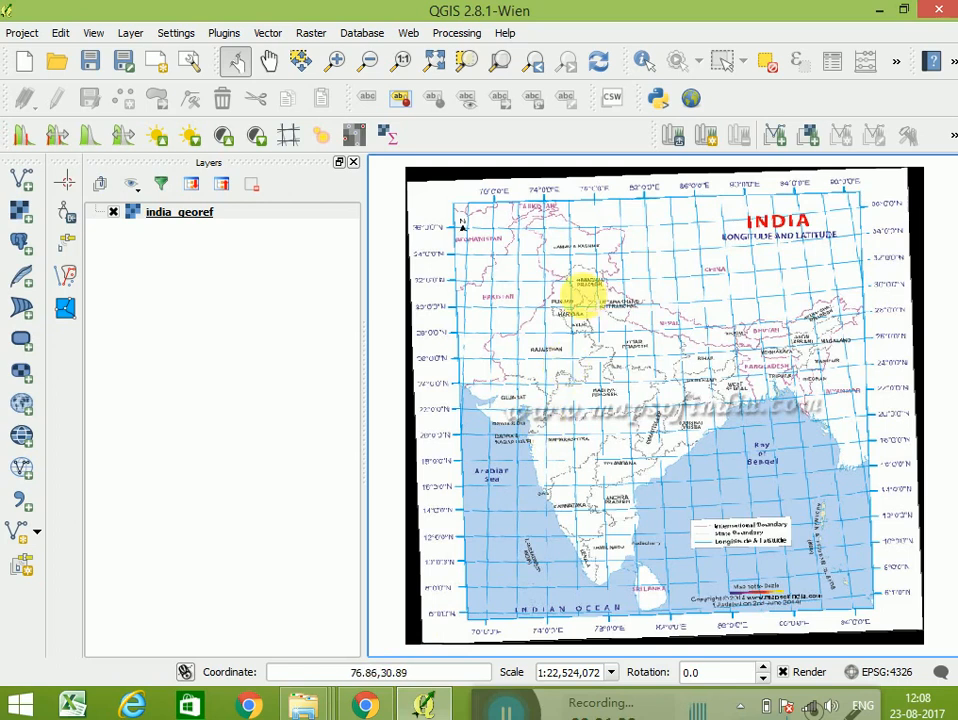
# Step: Open the raster Georeferencer tool
pyautogui.click(310, 33)
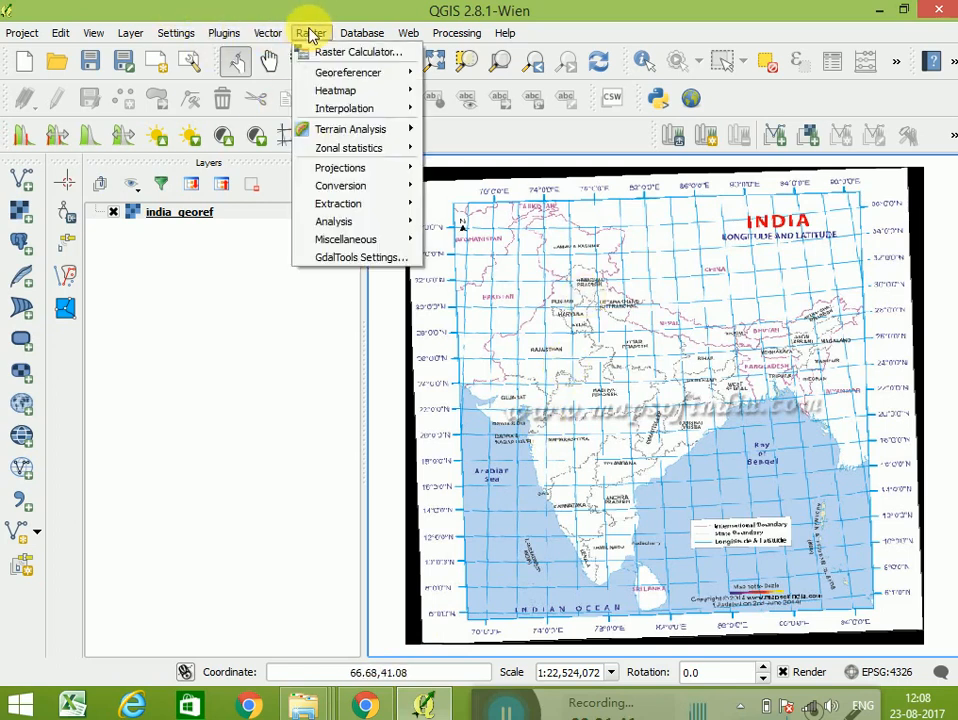
pyautogui.moveTo(325, 72)
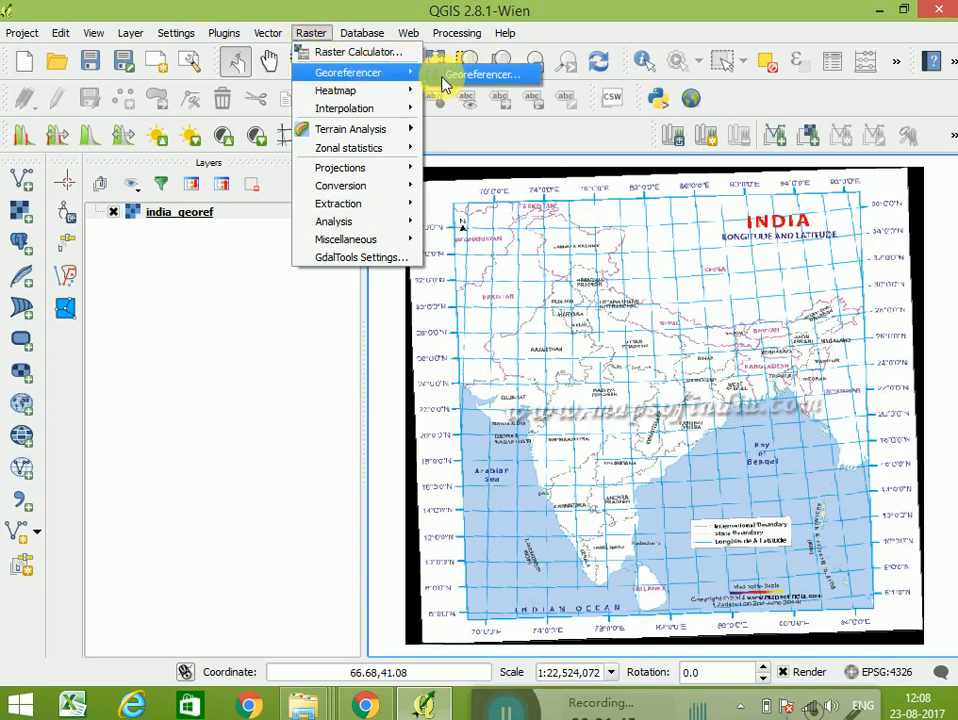
pyautogui.click(444, 84)
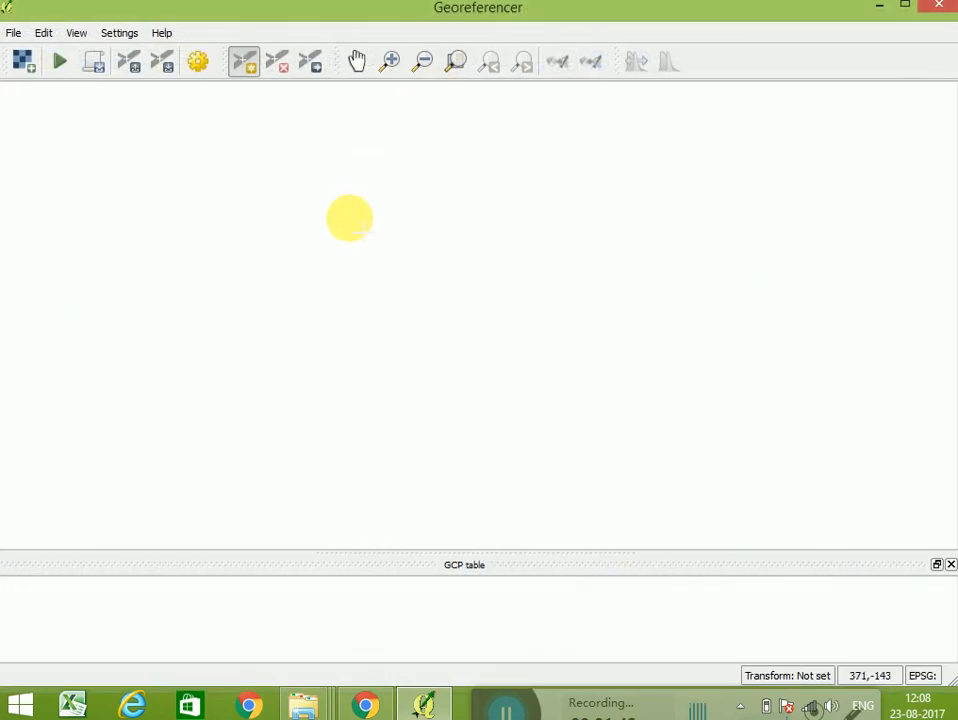
# Step: Load the download image from the Desktop's 23AUg QGIS folder into the Georeferencer, using the WGS 84 (EPSG:4326) coordinate system
pyautogui.click(17, 70)
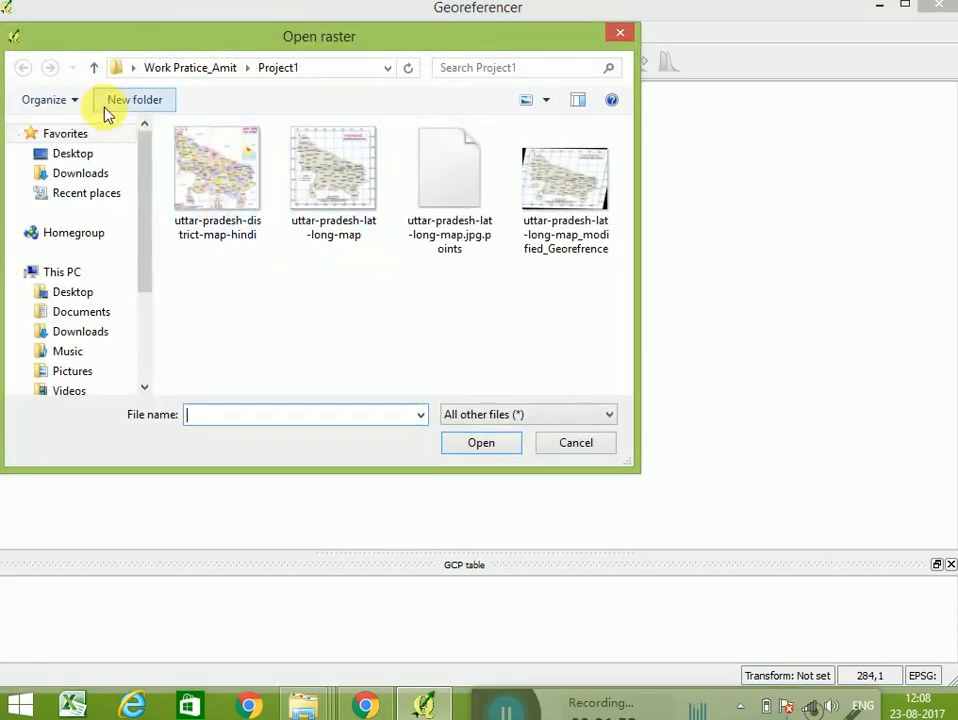
pyautogui.click(75, 153)
pyautogui.click(260, 152)
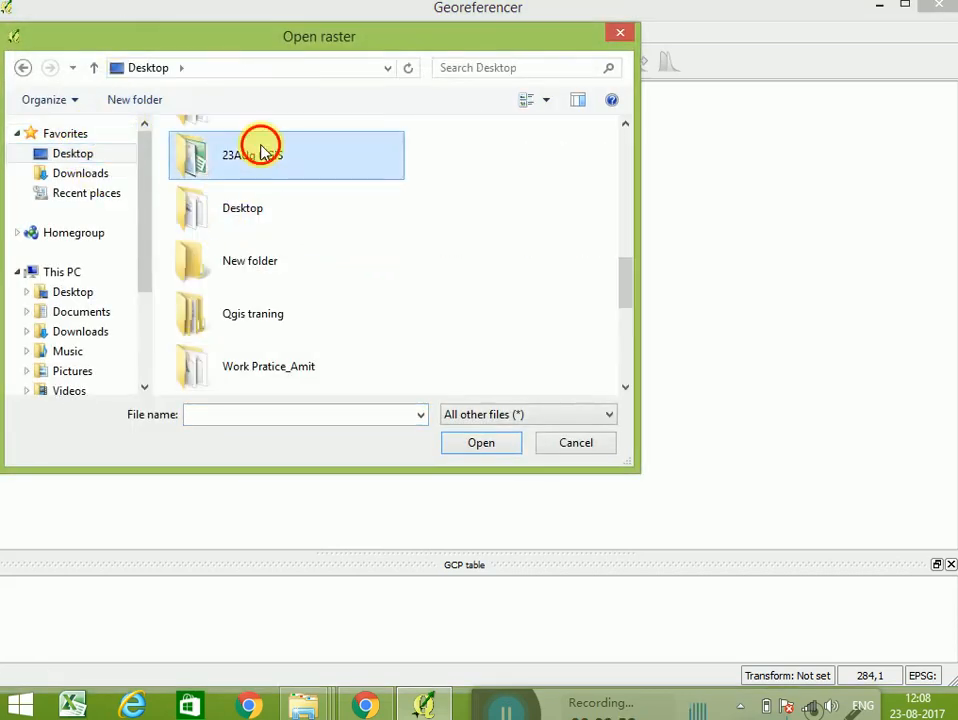
pyautogui.doubleClick(260, 152)
pyautogui.click(338, 178)
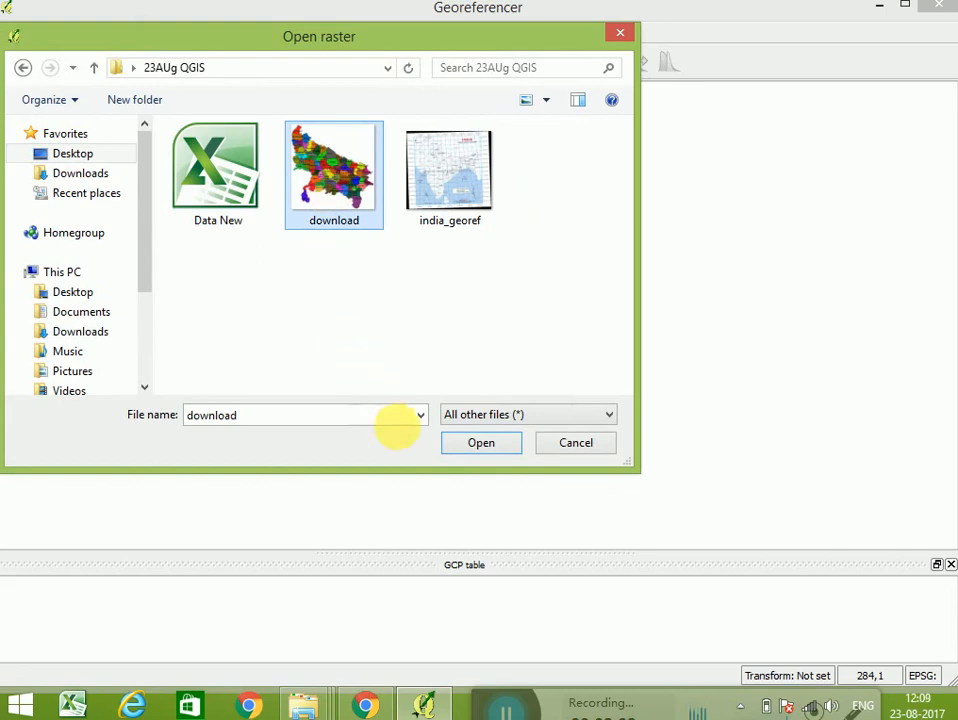
pyautogui.click(472, 444)
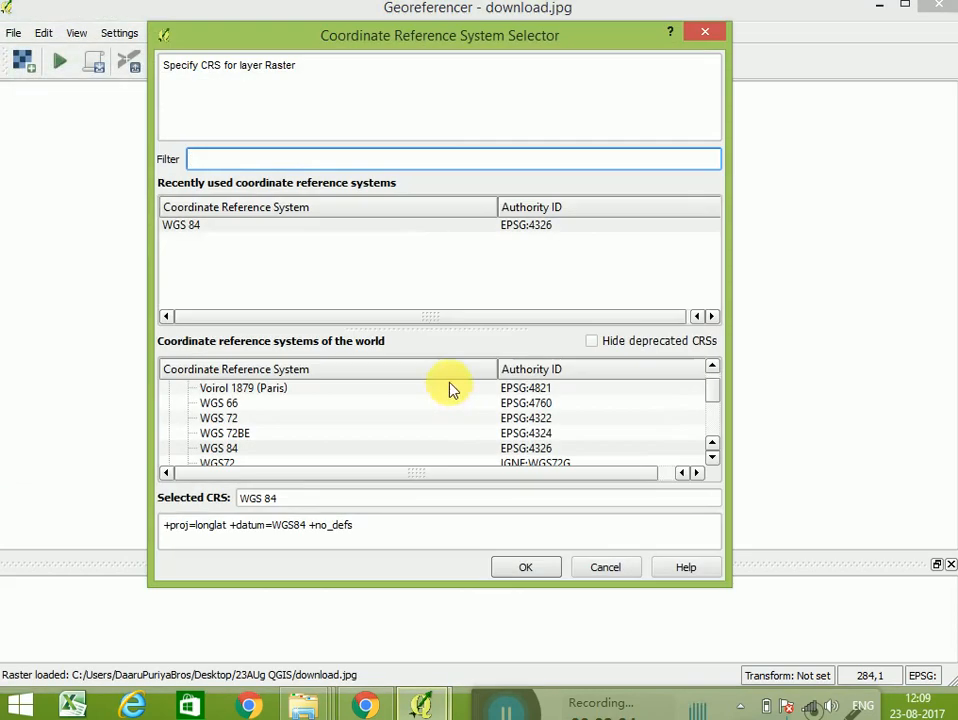
pyautogui.click(179, 233)
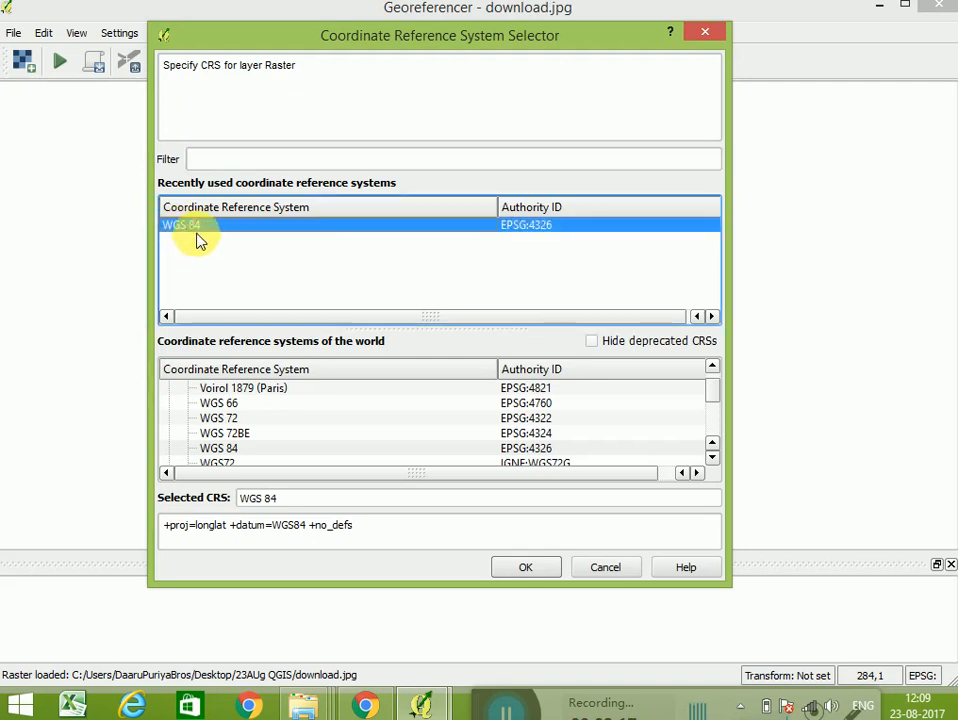
pyautogui.click(537, 567)
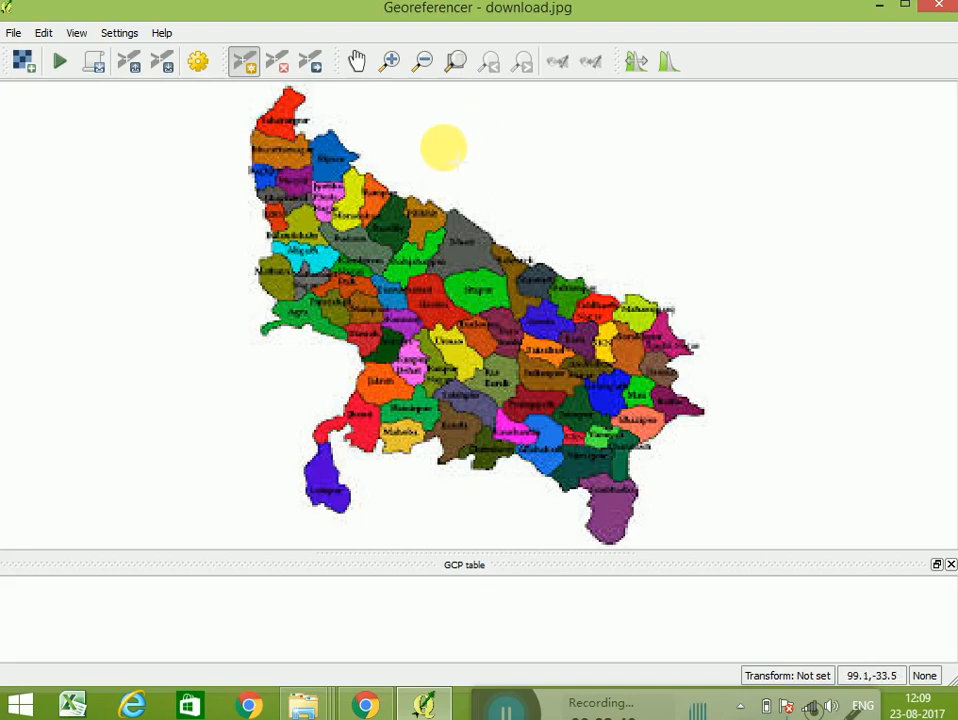
# Step: Add a control point at the northern tip of Saharanpur, matched on the India map to about 77.69 east, 30.42 north
pyautogui.click(244, 76)
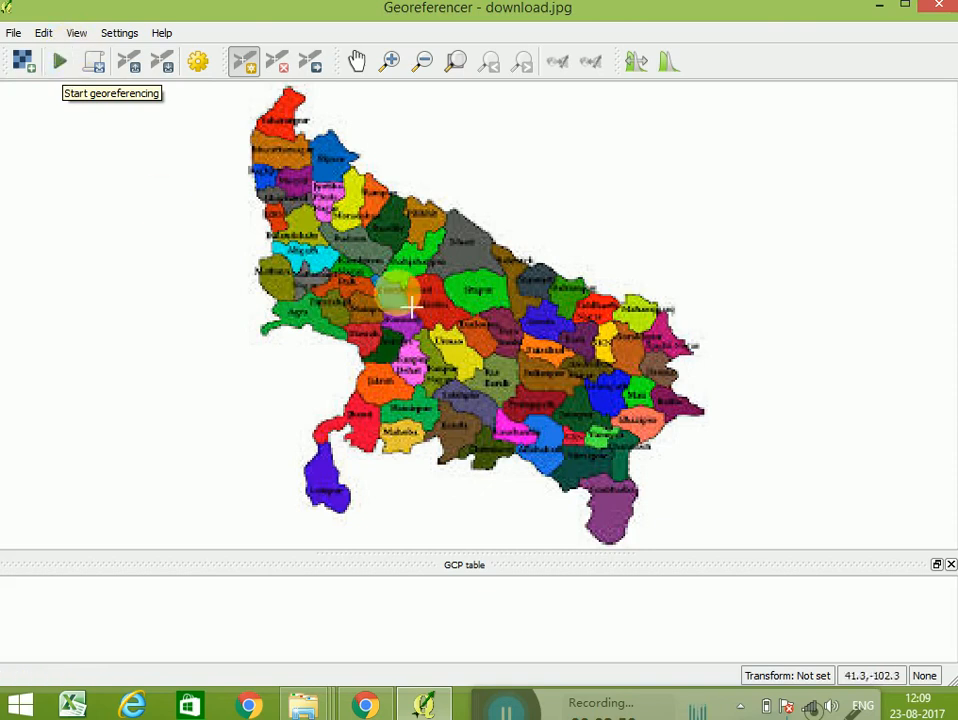
pyautogui.click(243, 60)
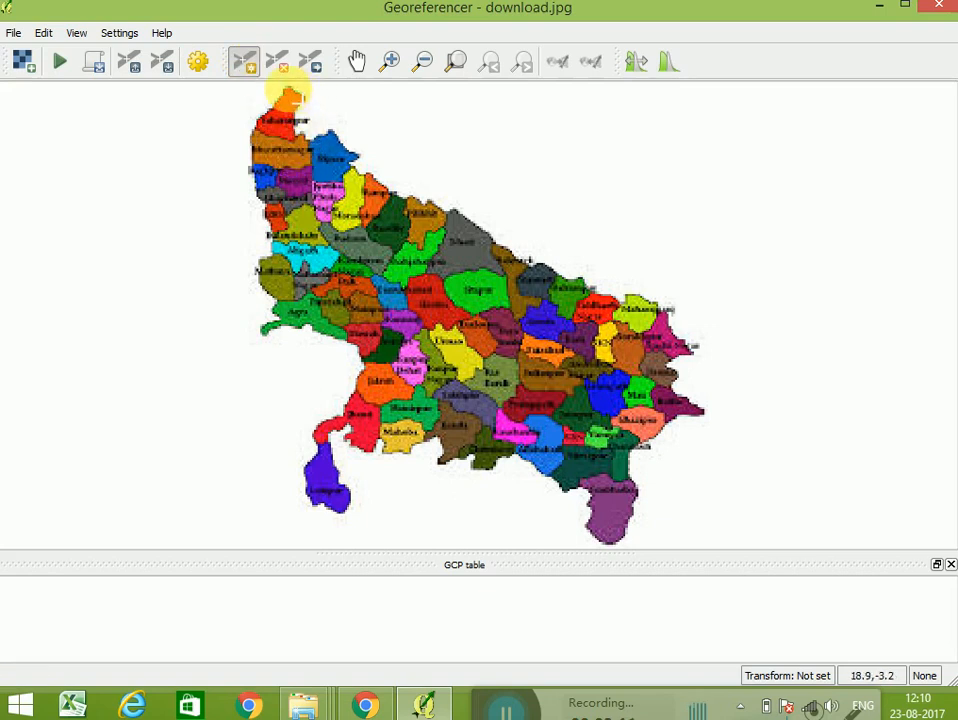
pyautogui.click(287, 97)
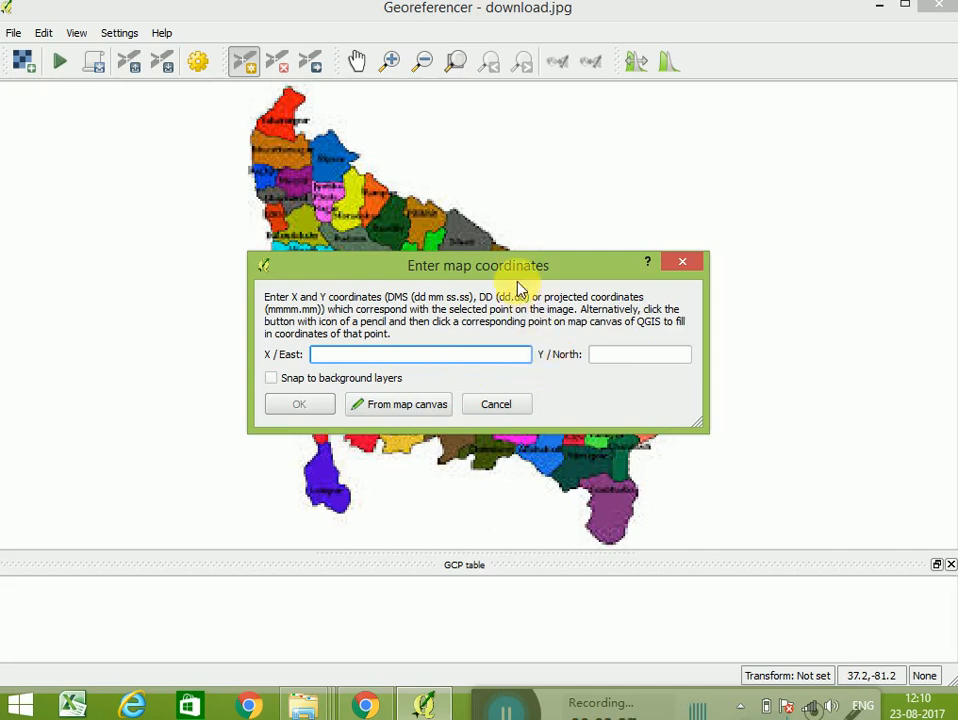
pyautogui.click(423, 413)
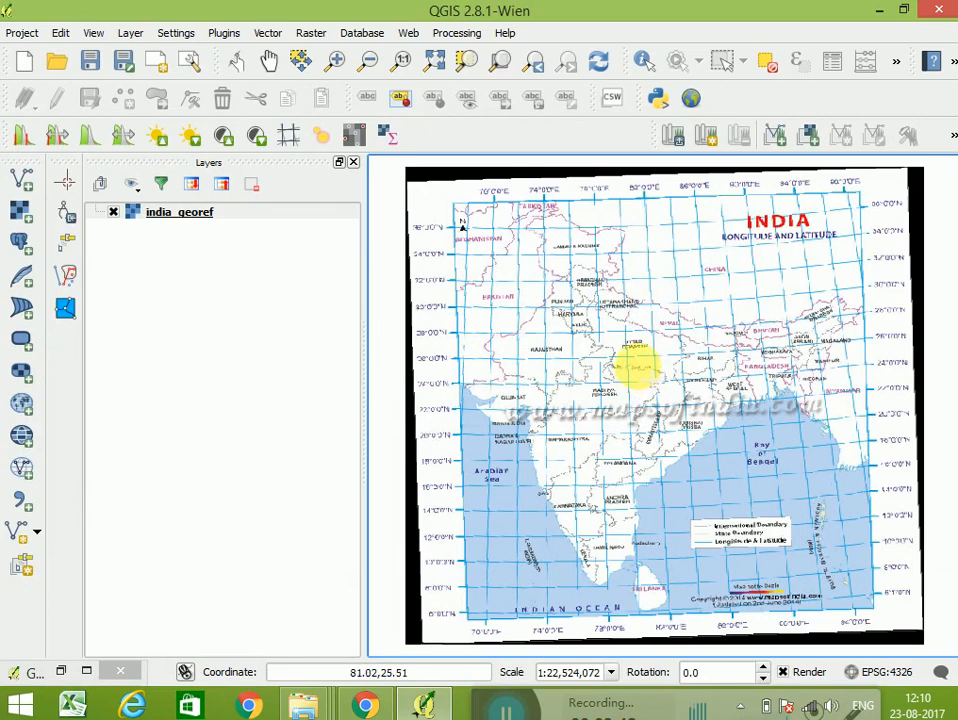
pyautogui.scroll(2, 590, 310)
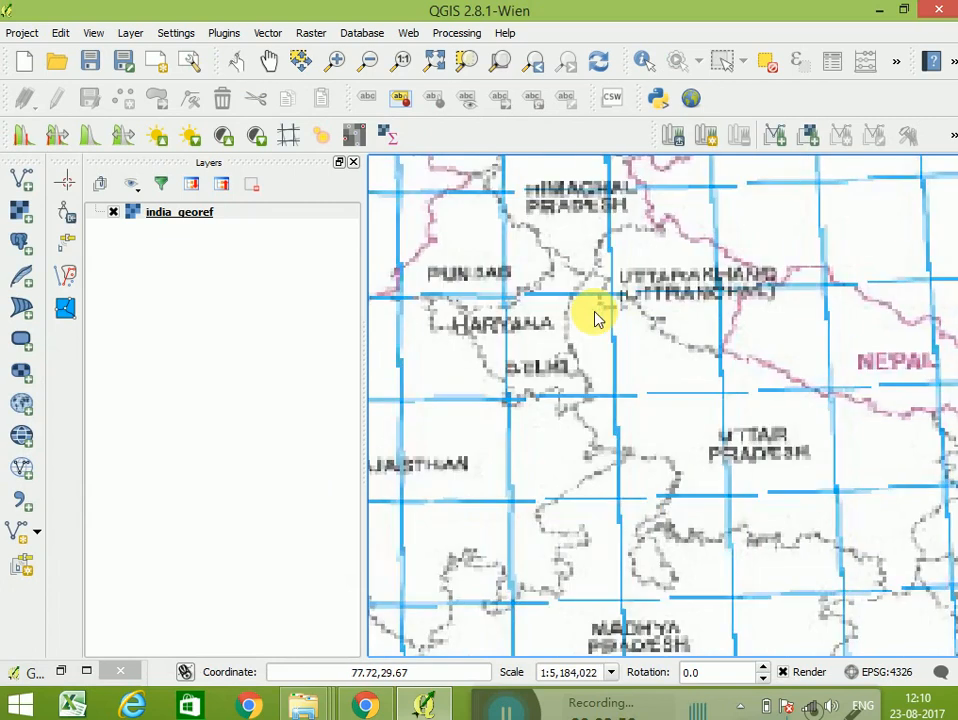
pyautogui.scroll(1, 590, 314)
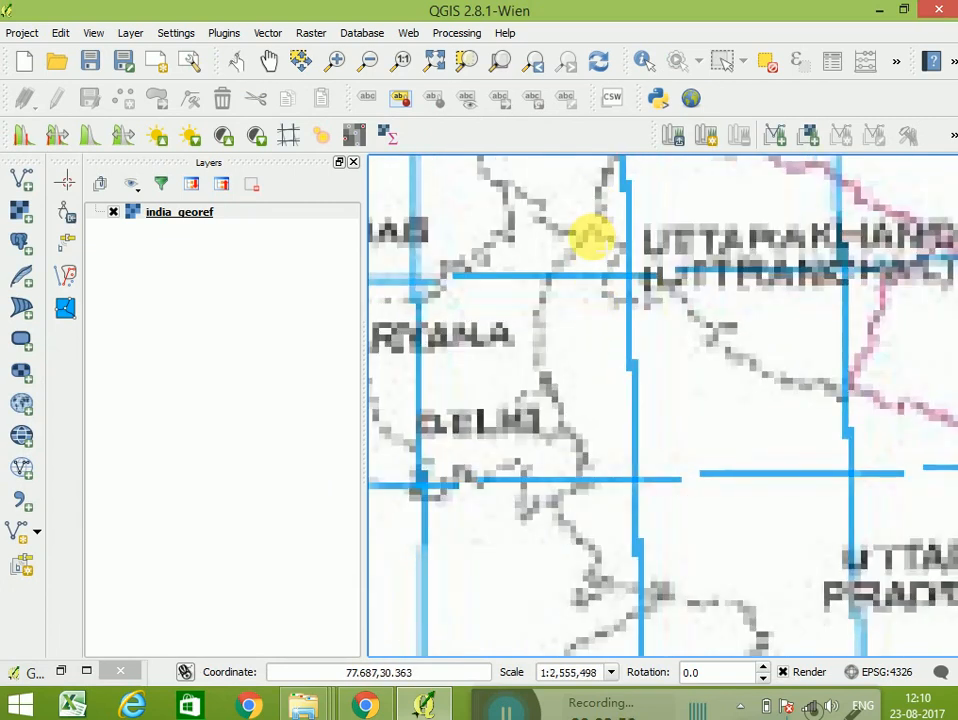
pyautogui.click(592, 233)
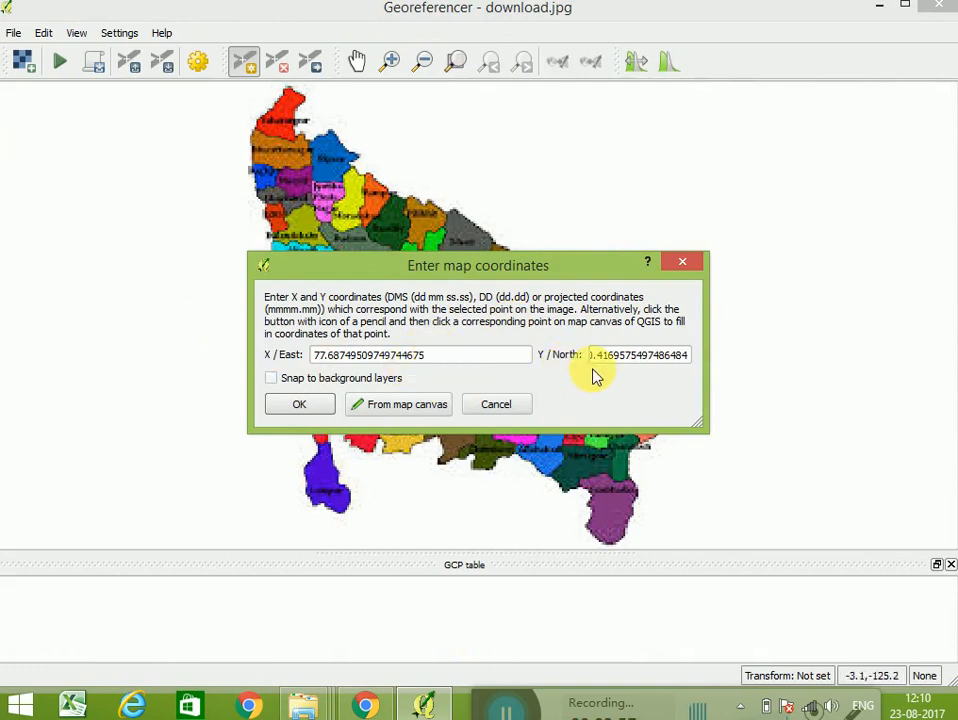
pyautogui.click(305, 409)
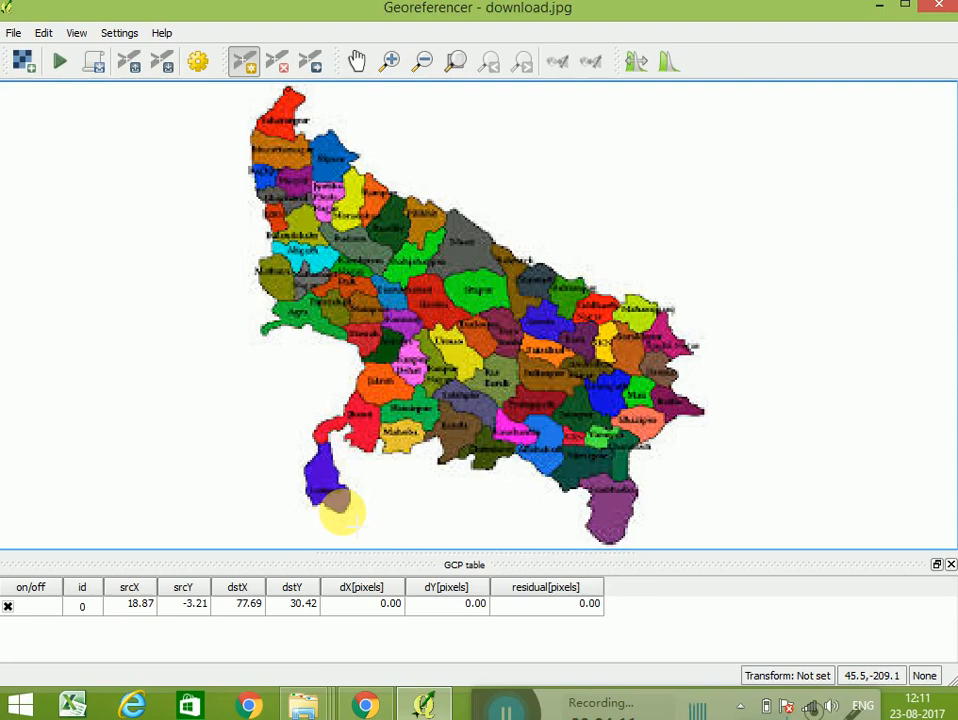
# Step: Add a control point at the southern tip of Lalitpur, matched on the India map to about 79.17 east, 24.38 north
pyautogui.click(341, 508)
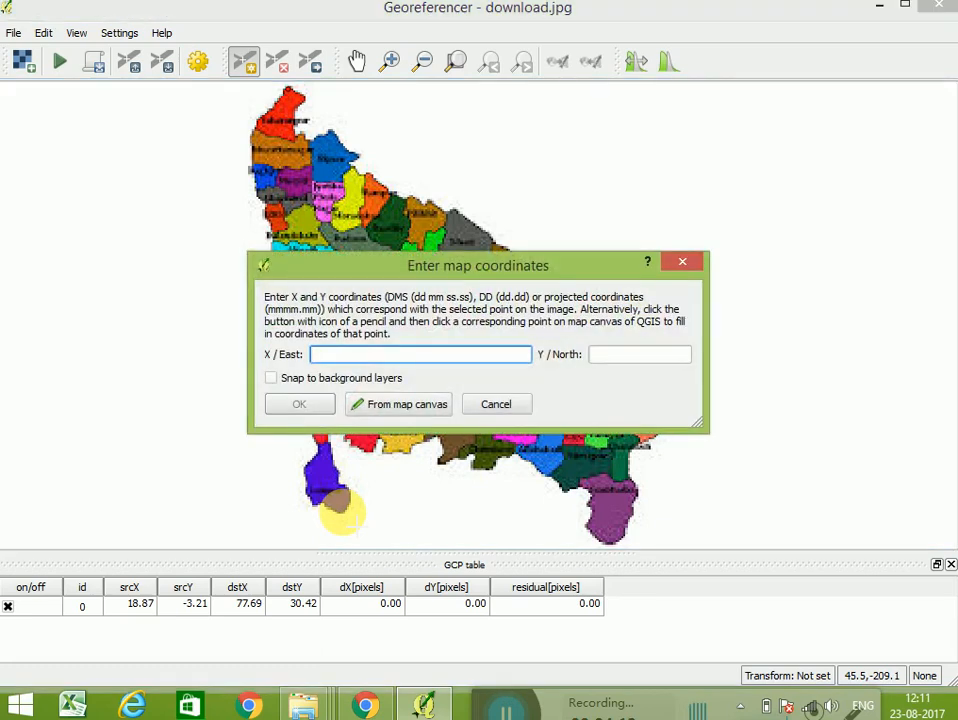
pyautogui.click(389, 405)
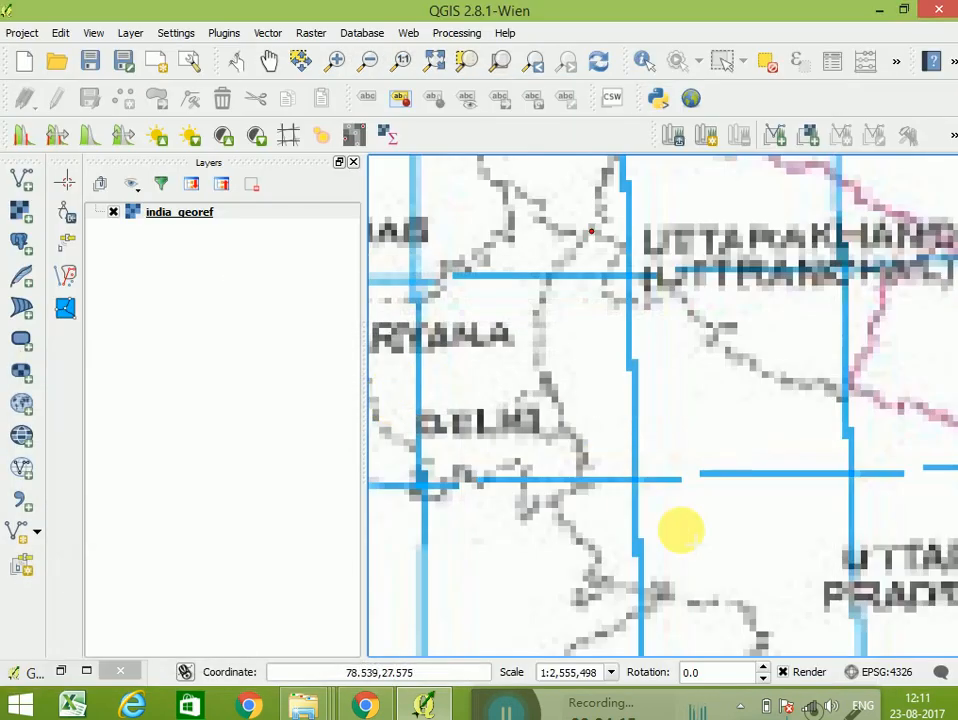
pyautogui.click(269, 60)
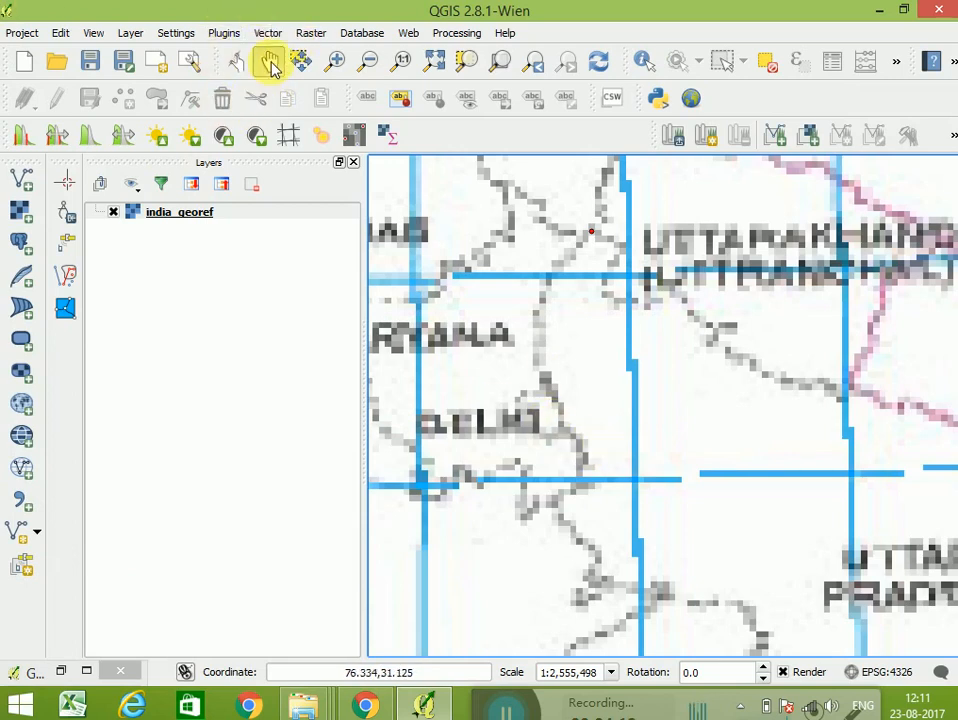
pyautogui.moveTo(650, 507); pyautogui.dragTo(448, 265)
pyautogui.moveTo(550, 387); pyautogui.dragTo(547, 278)
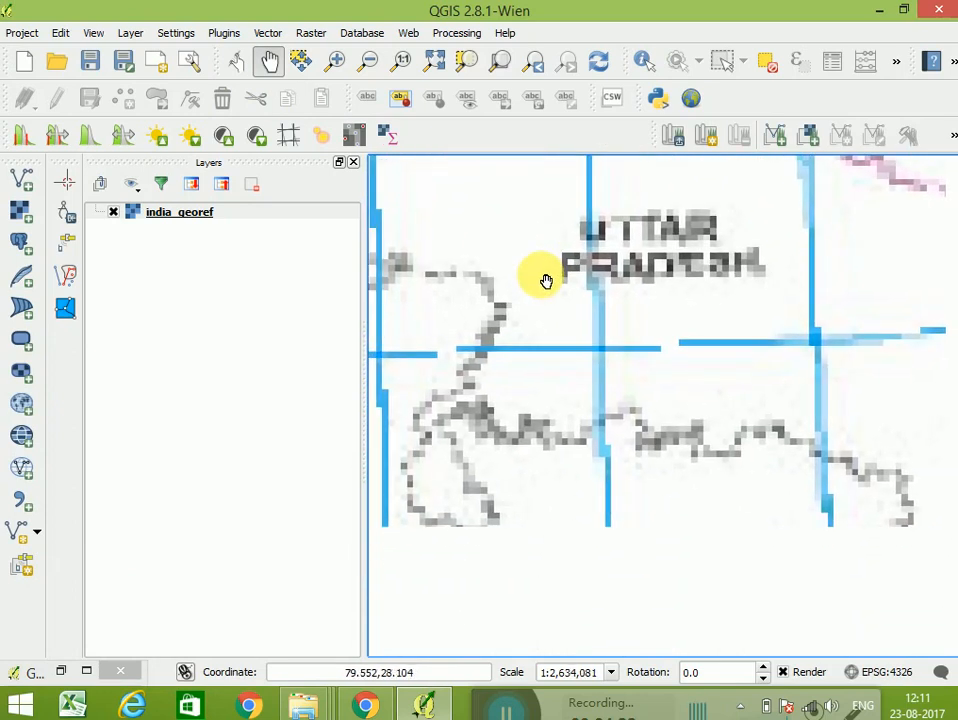
pyautogui.moveTo(510, 403); pyautogui.dragTo(521, 307)
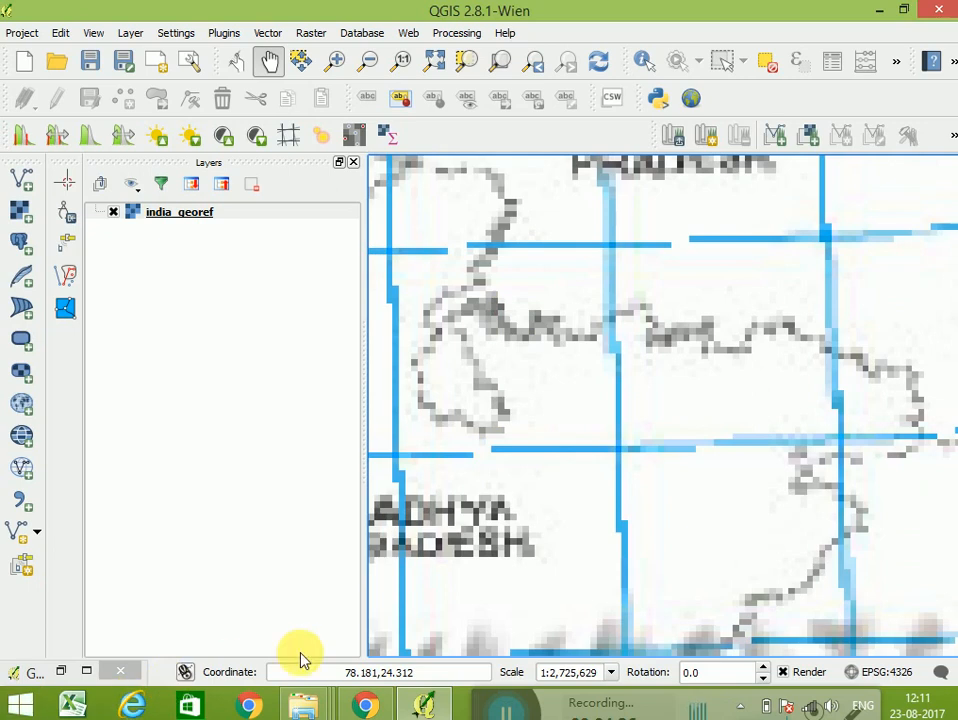
pyautogui.click(884, 10)
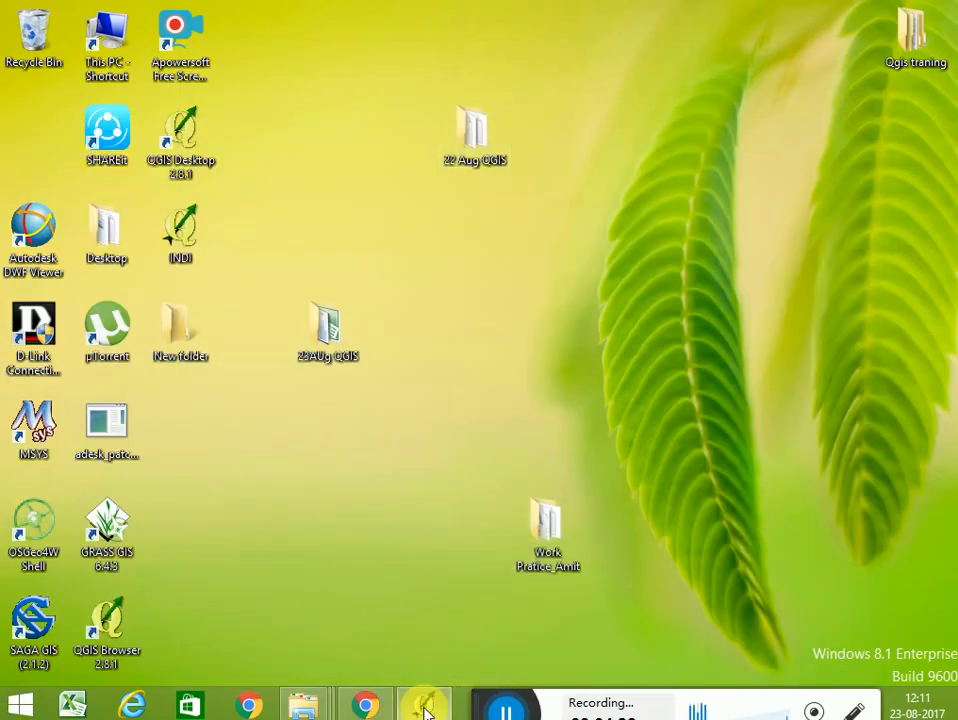
pyautogui.click(425, 706)
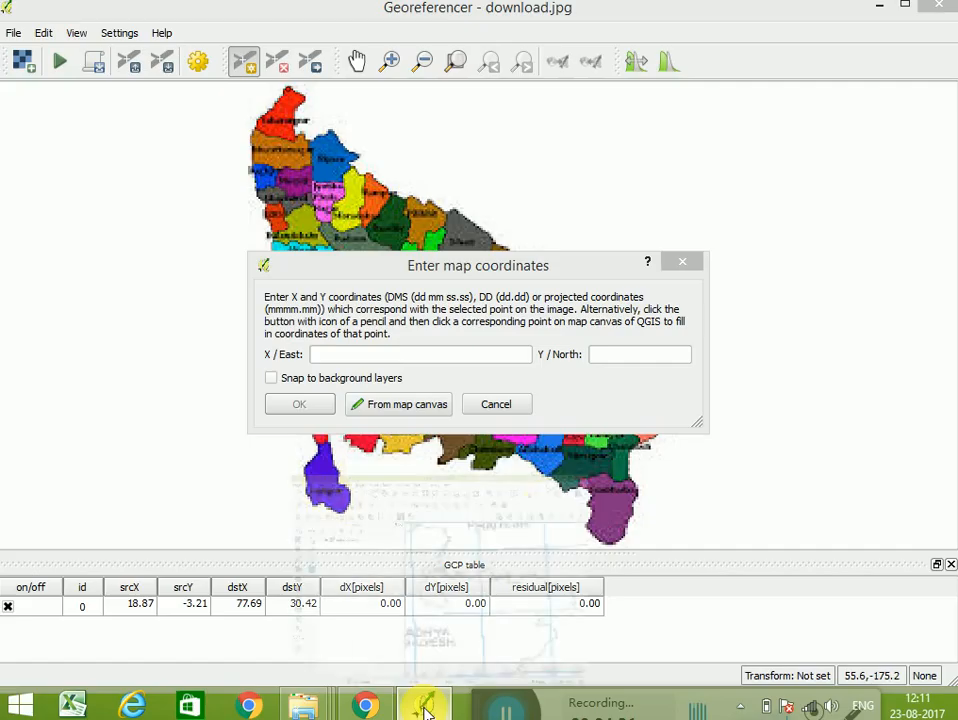
pyautogui.click(398, 405)
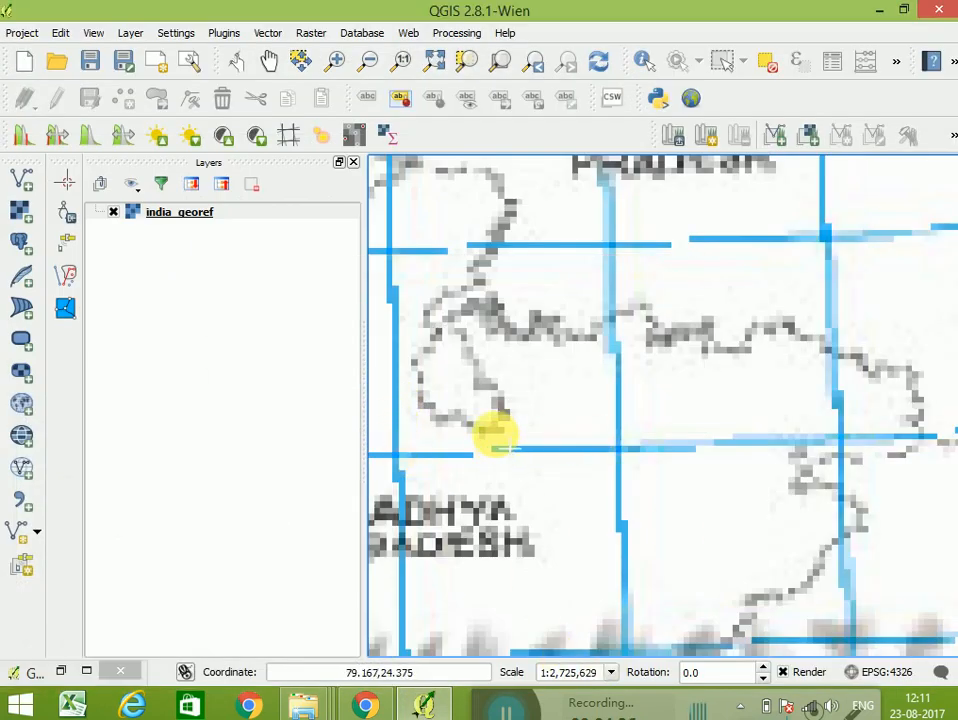
pyautogui.click(498, 438)
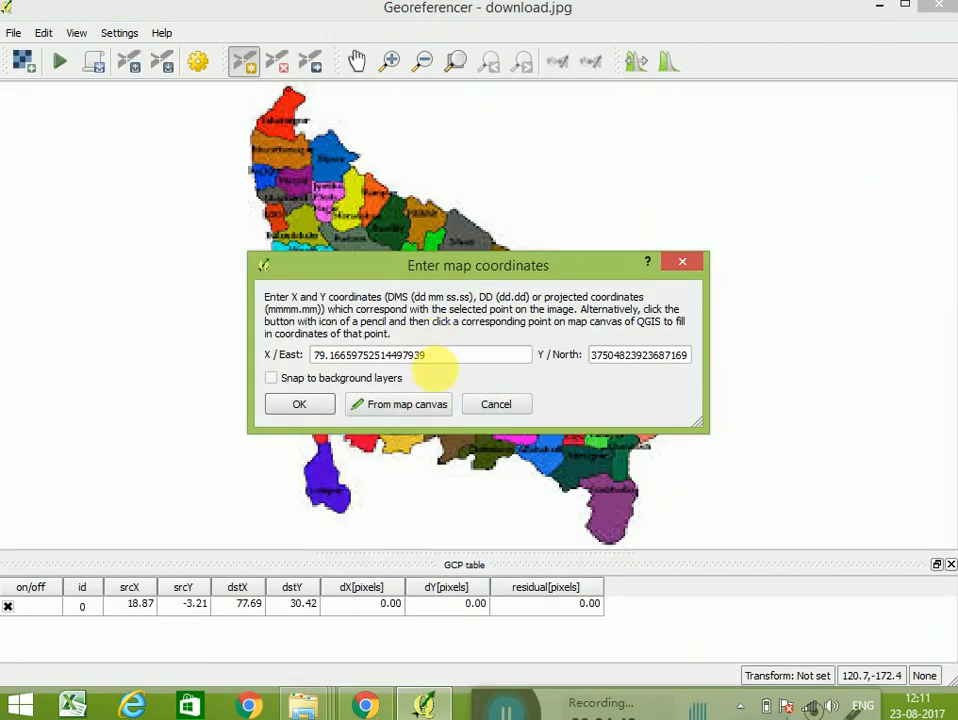
pyautogui.click(308, 403)
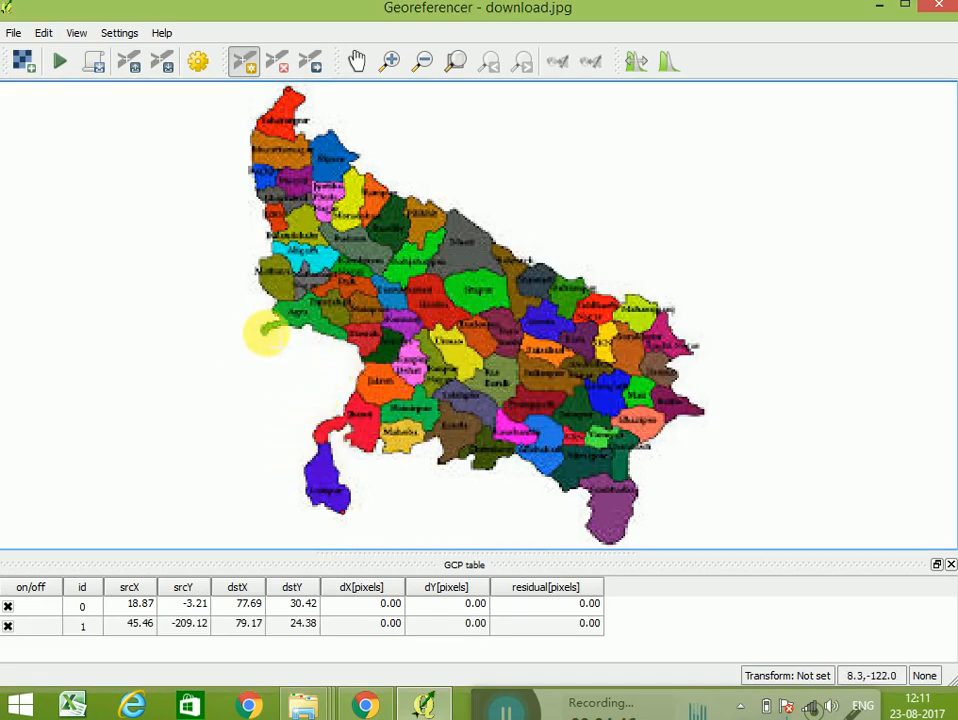
# Step: Add a control point at the western tip of Agra, matched on the India map to about 77.52 east, 26.83 north
pyautogui.click(263, 333)
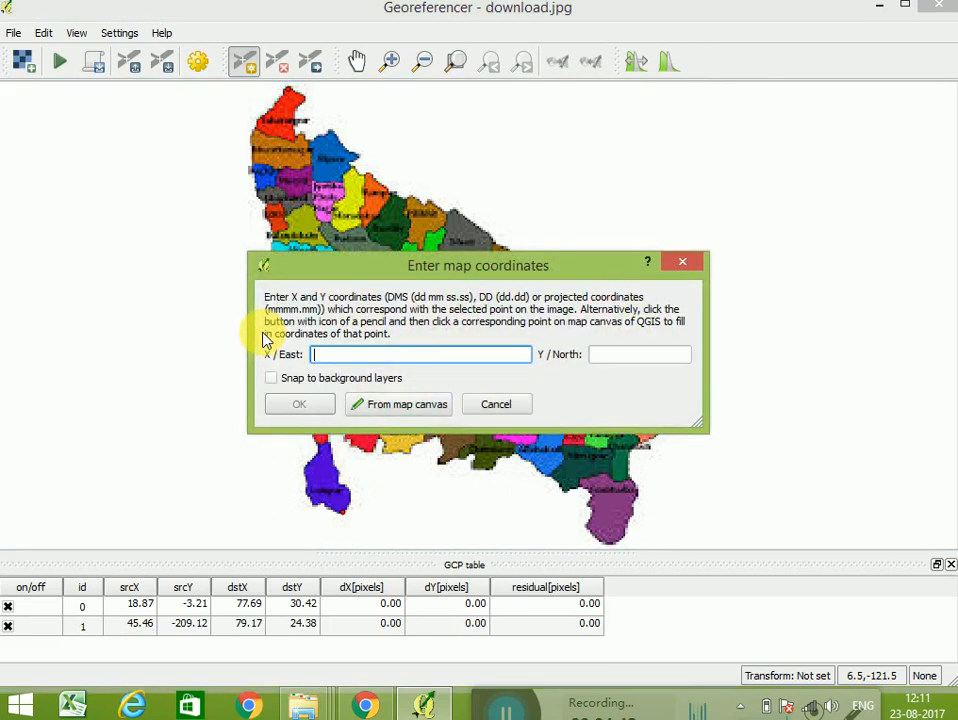
pyautogui.click(408, 401)
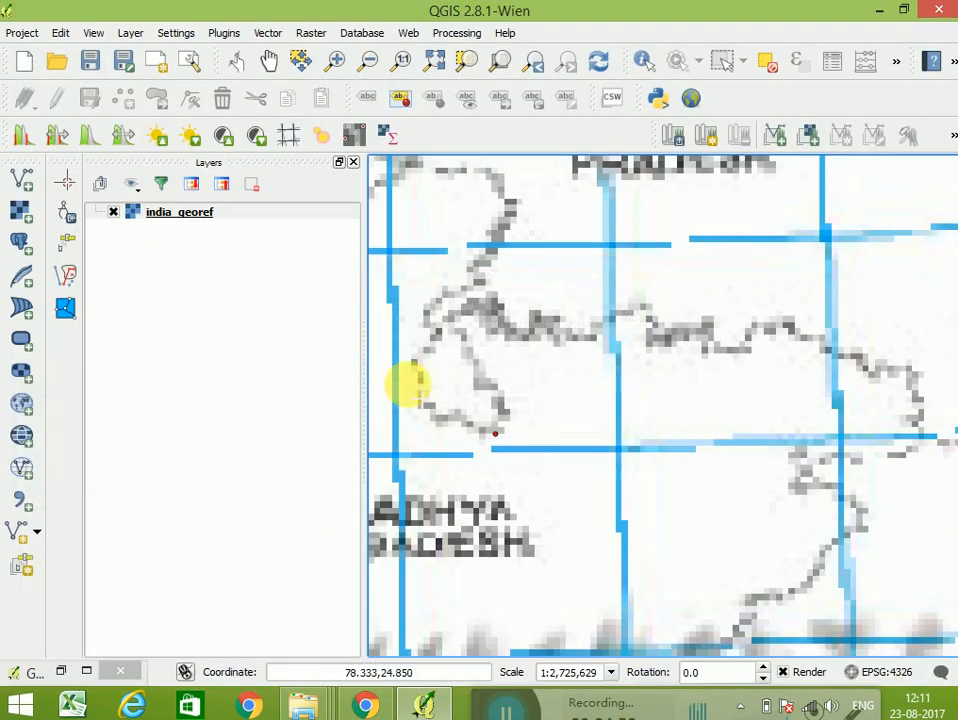
pyautogui.click(268, 62)
pyautogui.moveTo(460, 293); pyautogui.dragTo(729, 347)
pyautogui.moveTo(627, 270); pyautogui.dragTo(580, 353)
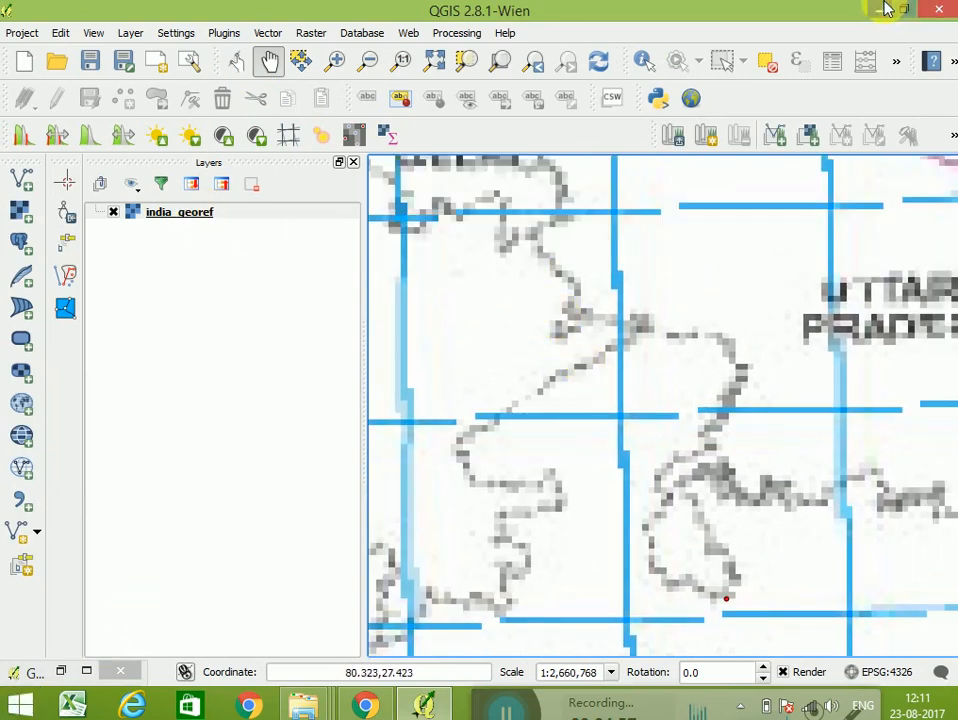
pyautogui.click(13, 671)
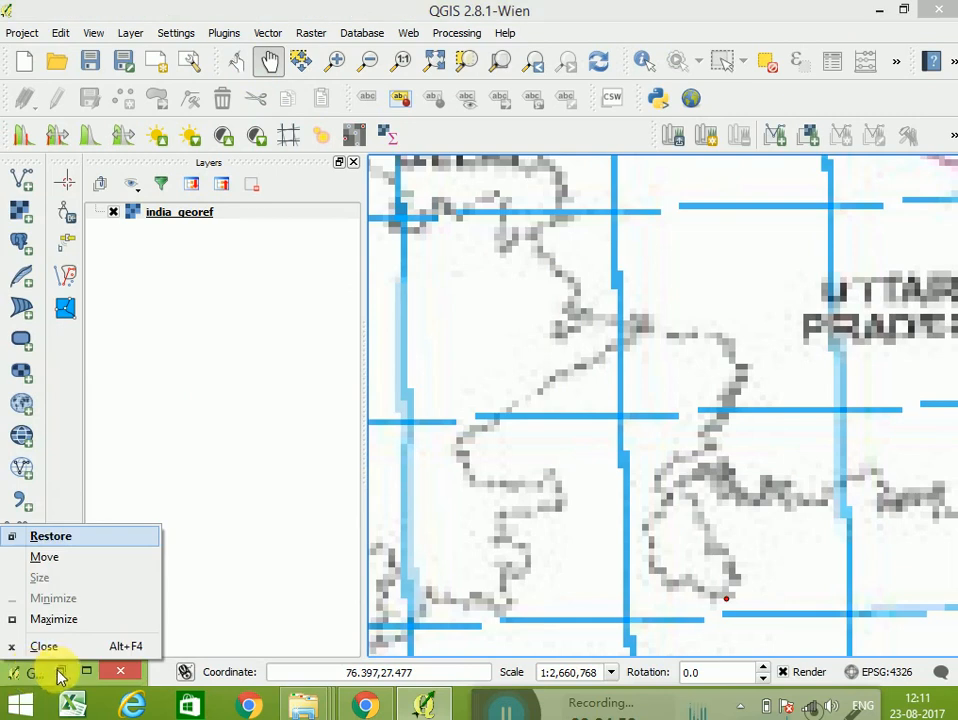
pyautogui.click(89, 672)
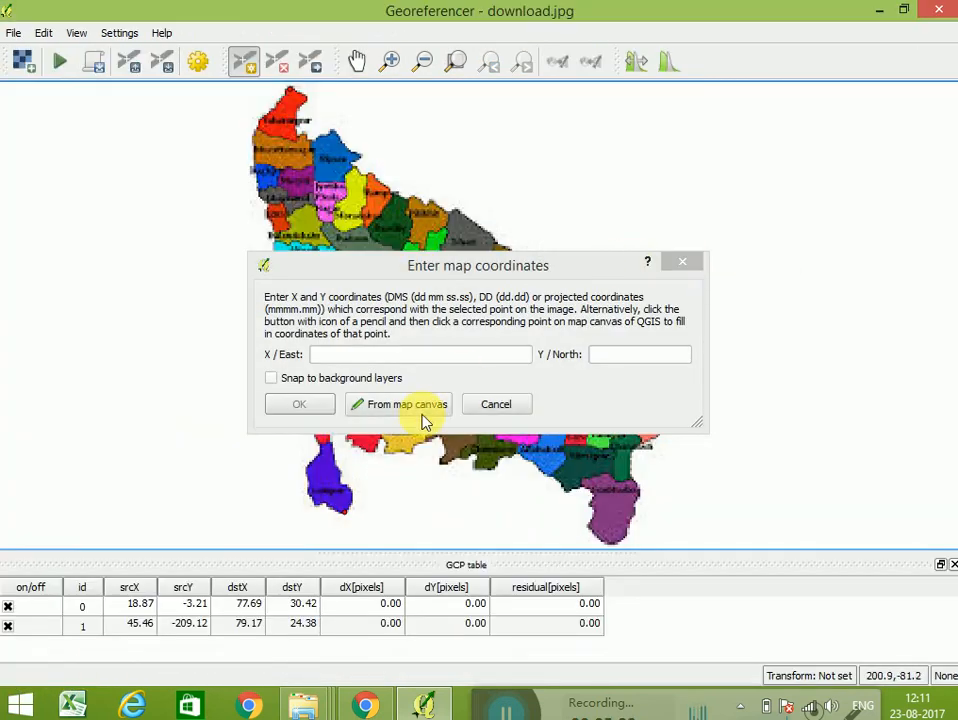
pyautogui.click(406, 414)
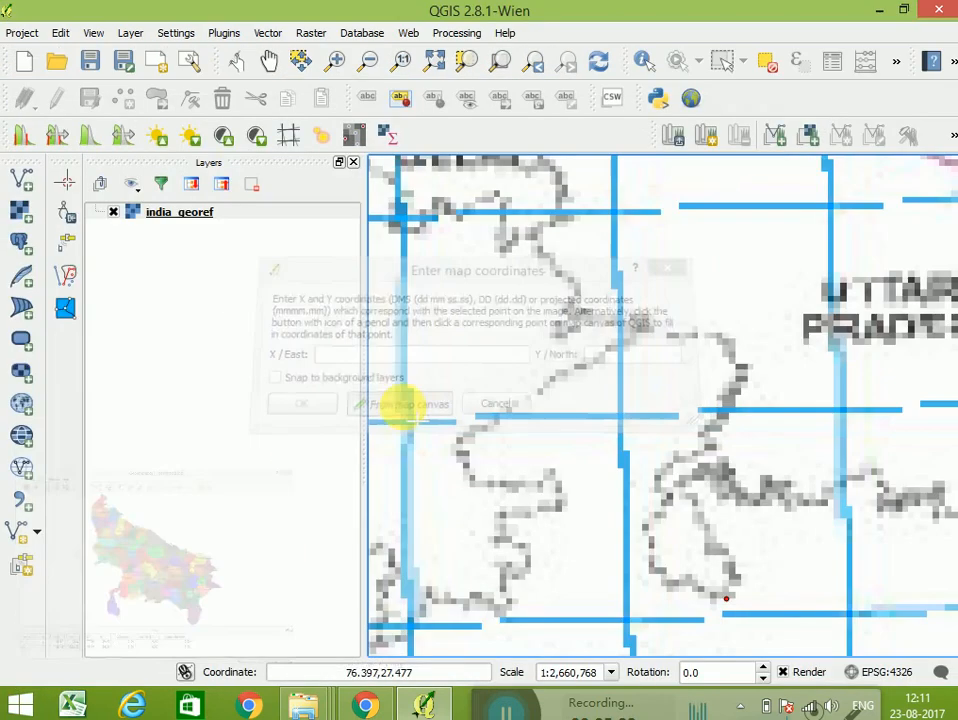
pyautogui.click(555, 340)
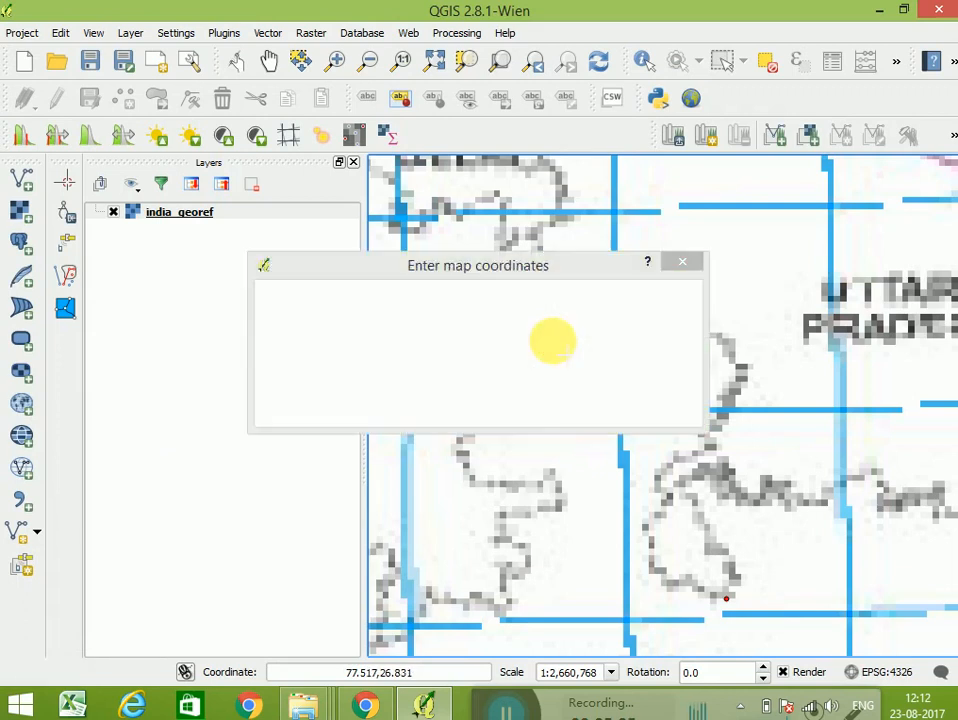
pyautogui.click(301, 406)
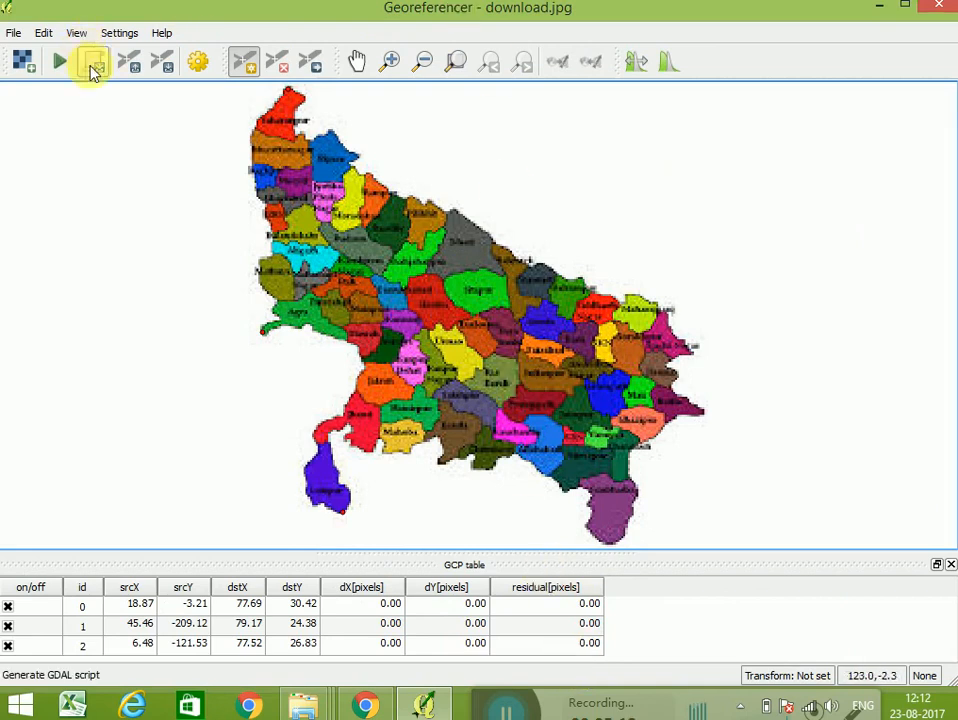
# Step: Configure a Polynomial 1 transformation with nearest neighbour resampling, writing the output raster as UP in the 23AUg QGIS folder
pyautogui.click(199, 72)
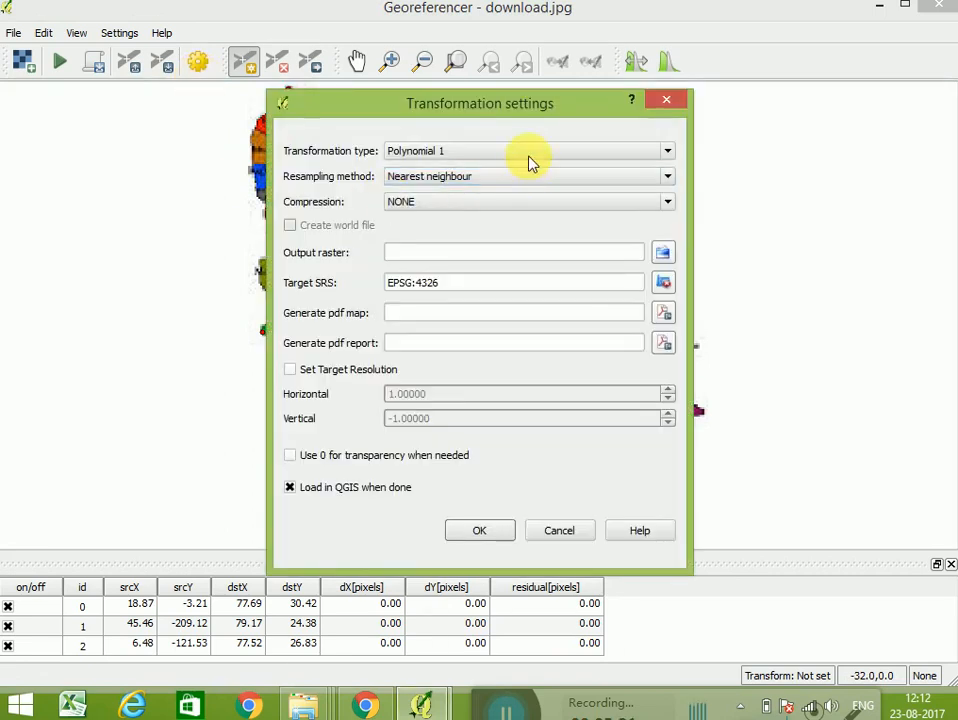
pyautogui.click(450, 153)
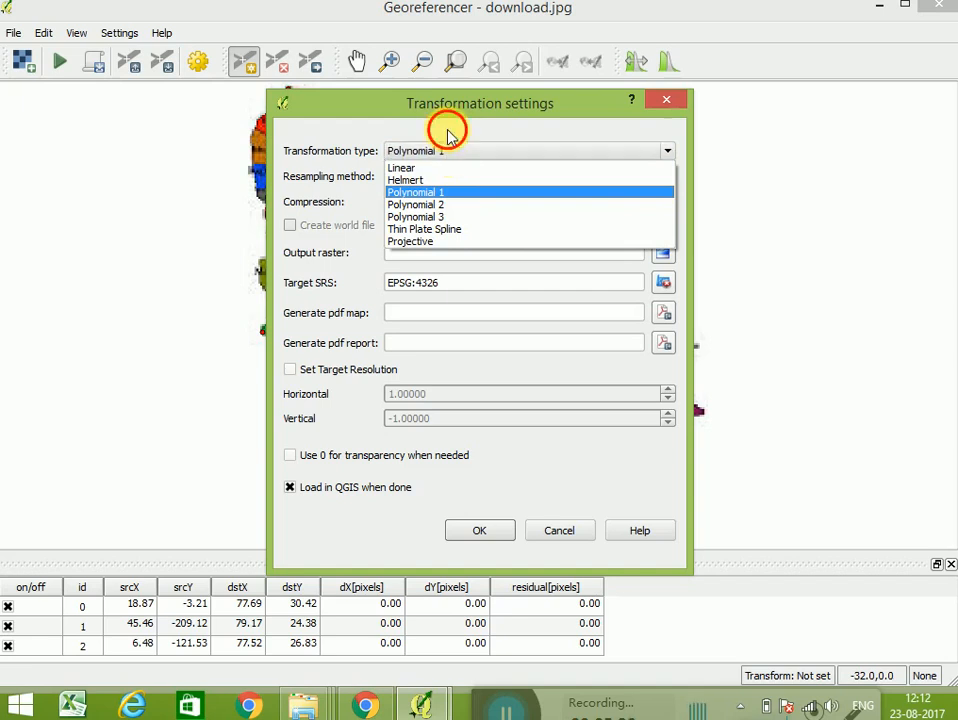
pyautogui.click(451, 136)
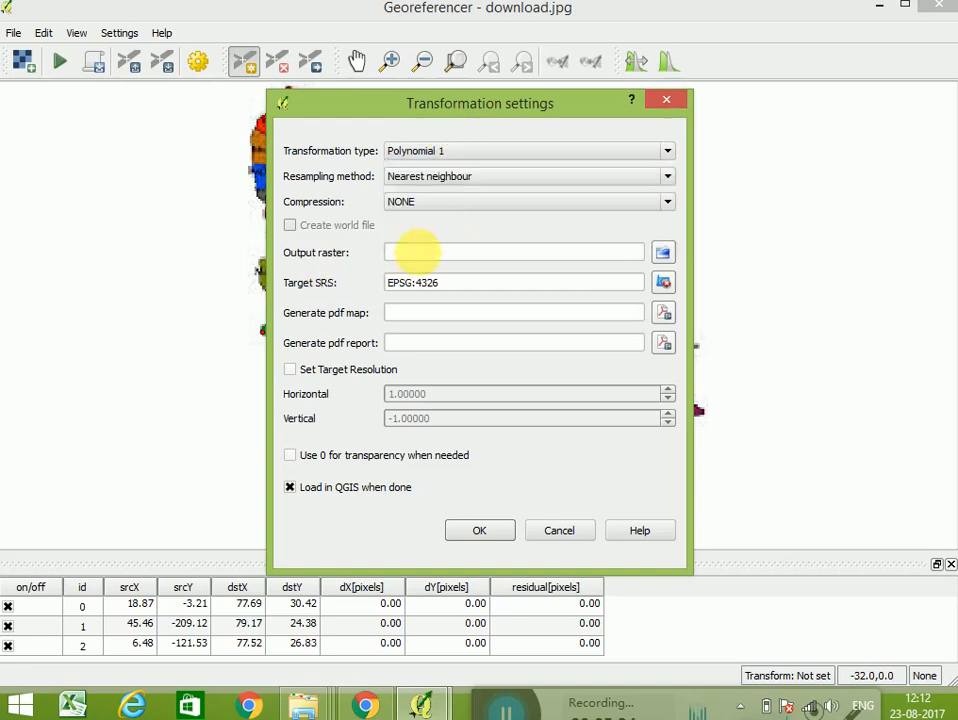
pyautogui.click(661, 253)
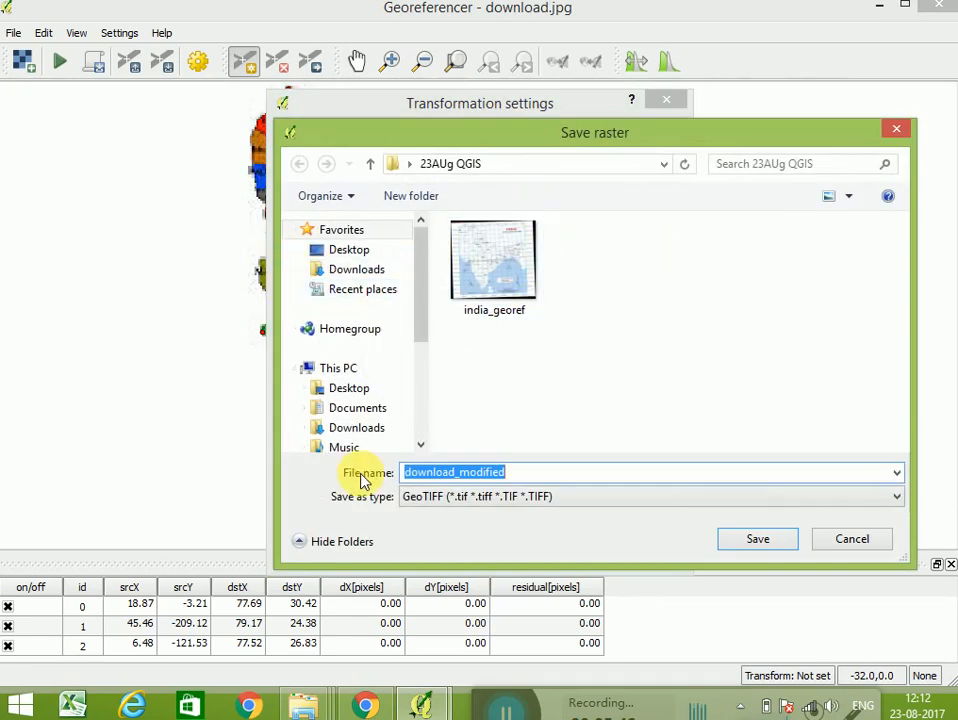
pyautogui.write('UP')
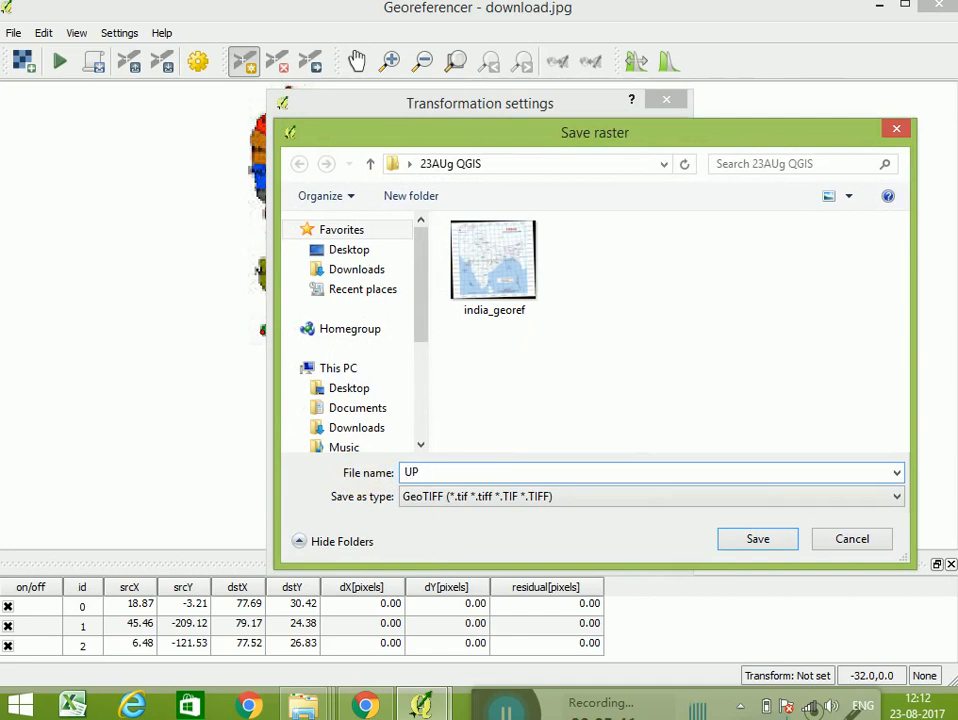
pyautogui.click(757, 547)
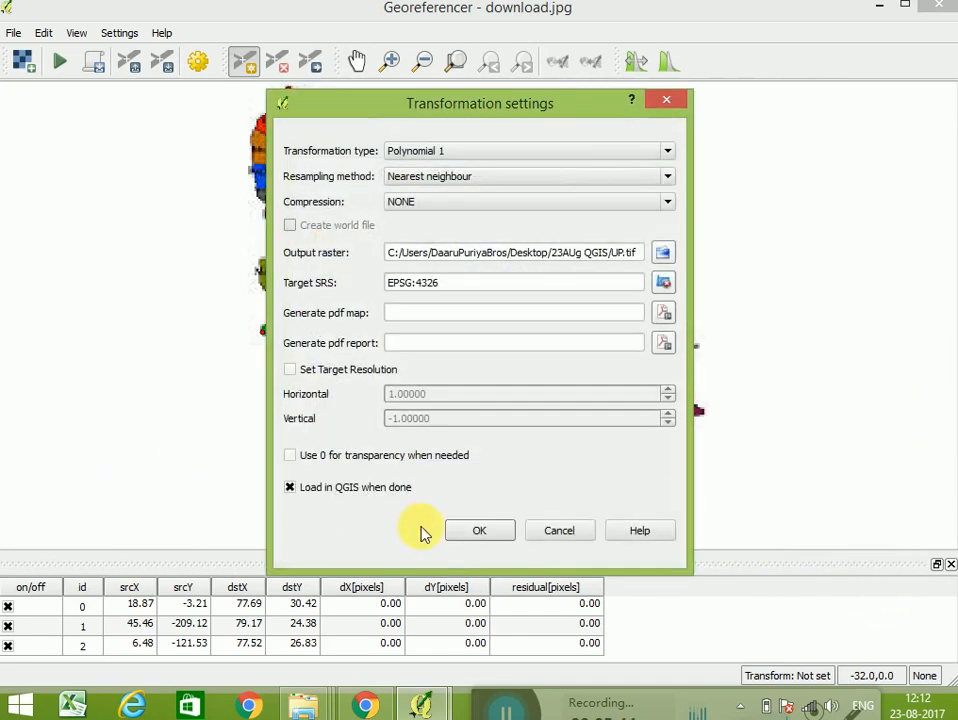
pyautogui.click(500, 522)
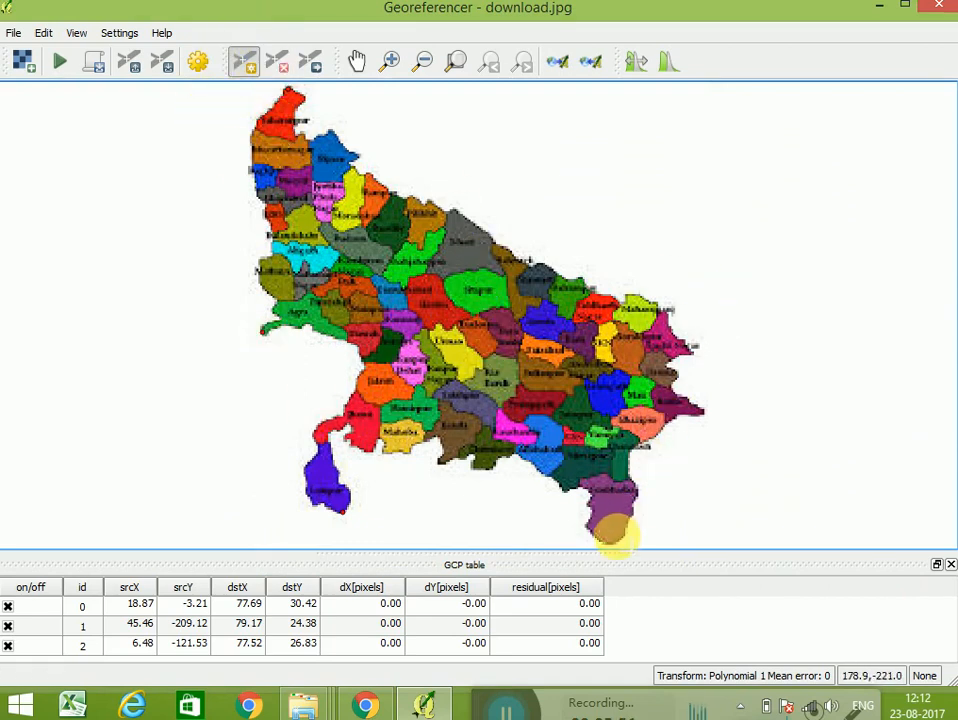
# Step: Add a control point at the southern tip of Sonbhadra, matched on the India map to about 83.61 east, 24.30 north
pyautogui.click(614, 538)
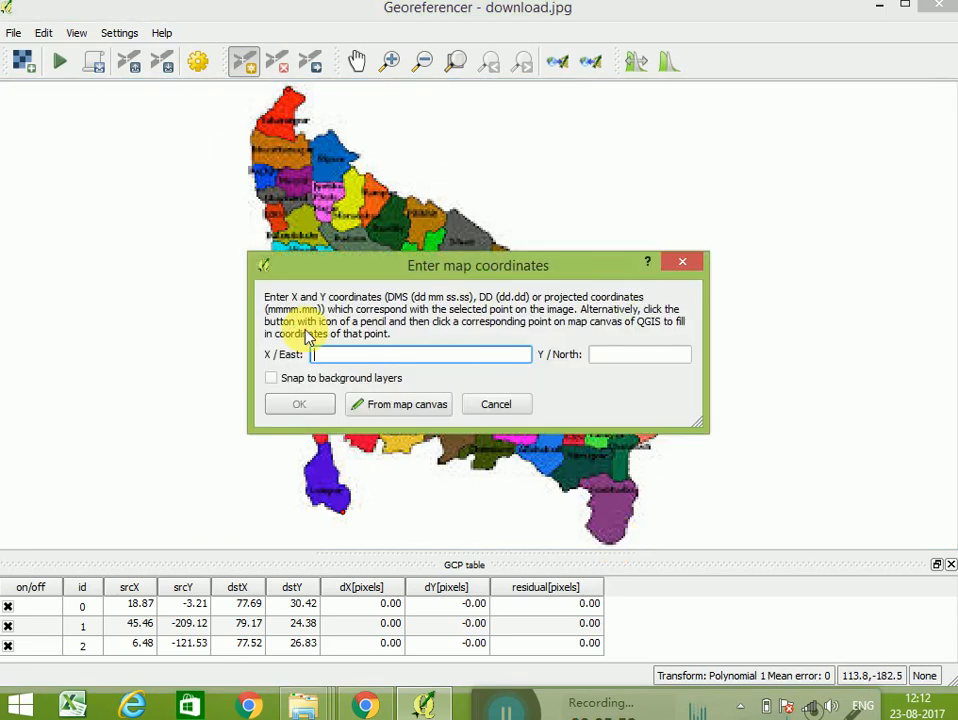
pyautogui.click(385, 405)
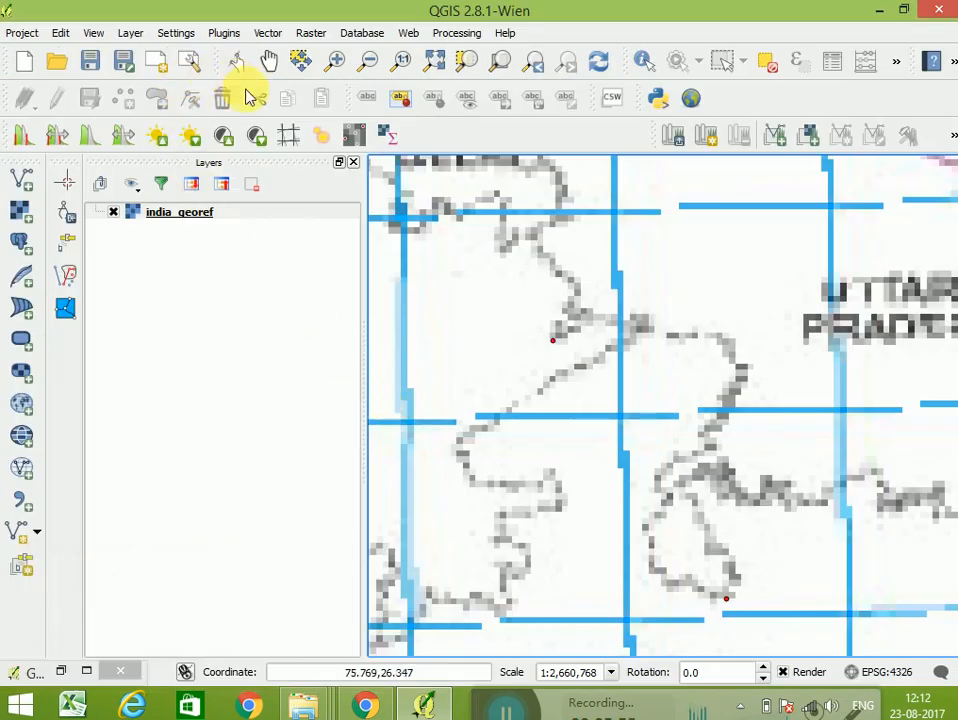
pyautogui.scroll(-1, 487, 352)
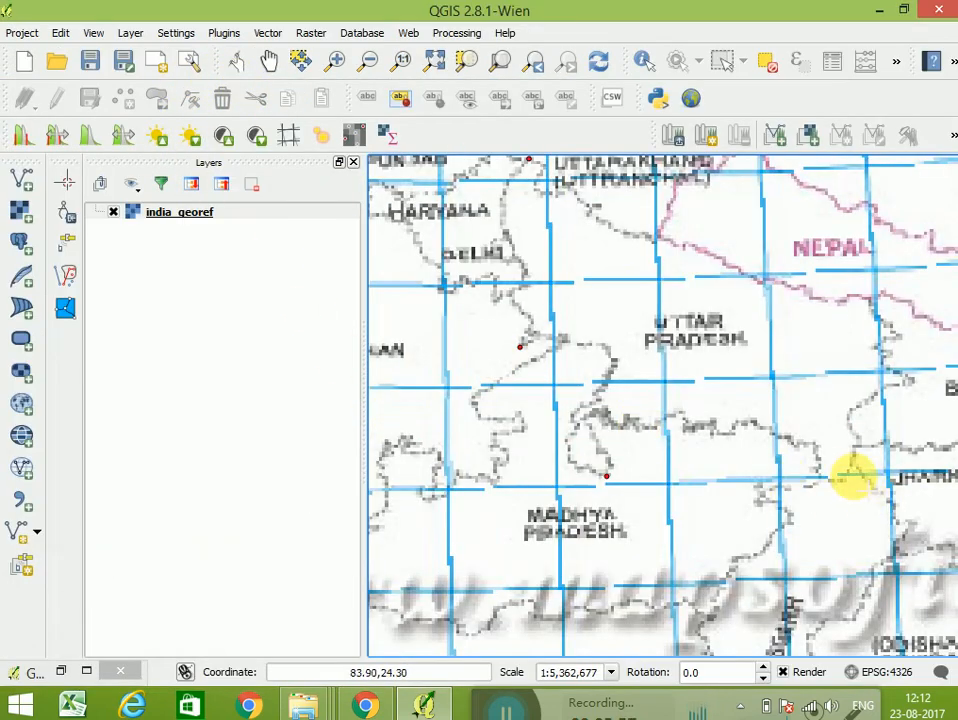
pyautogui.click(840, 480)
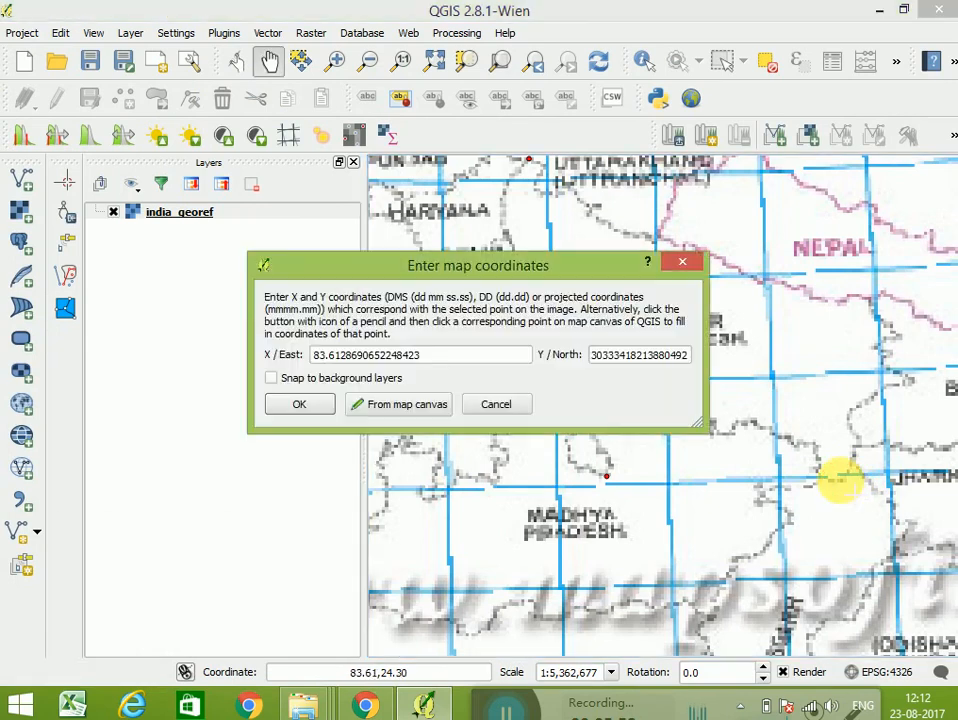
pyautogui.click(287, 412)
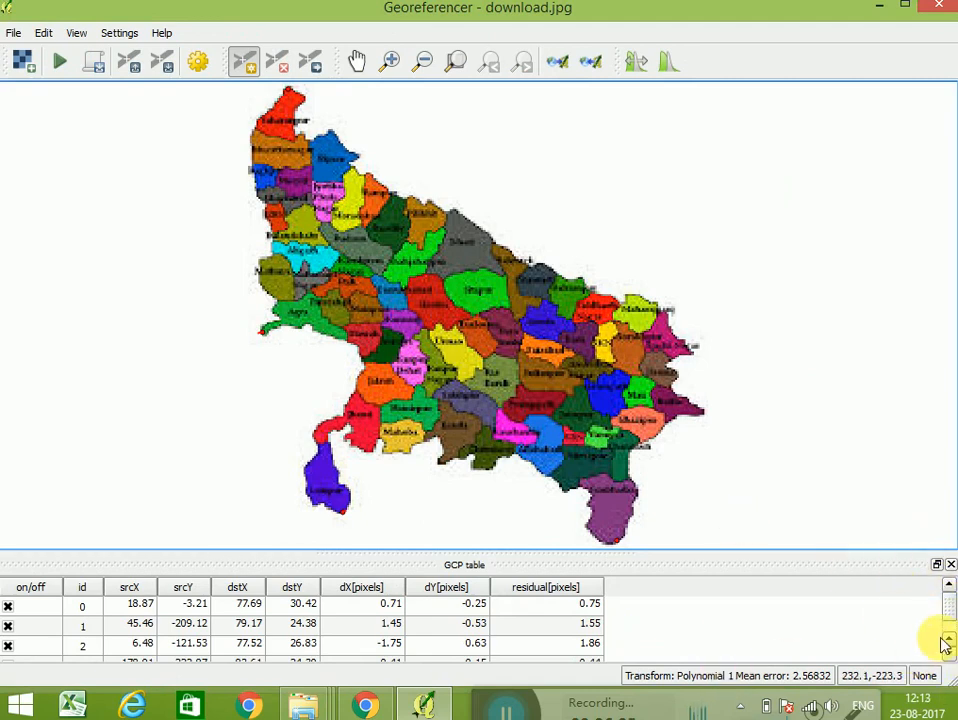
pyautogui.scroll(-1, 952, 610)
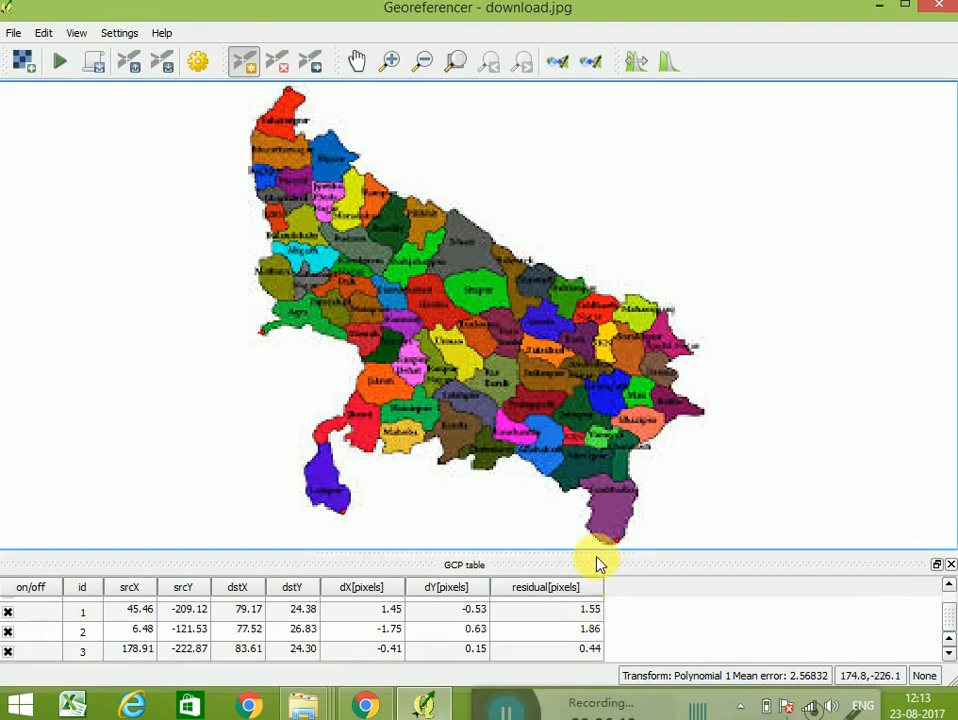
# Step: Run the georeferencing and close the Georeferencer, discarding the GCP points
pyautogui.click(57, 64)
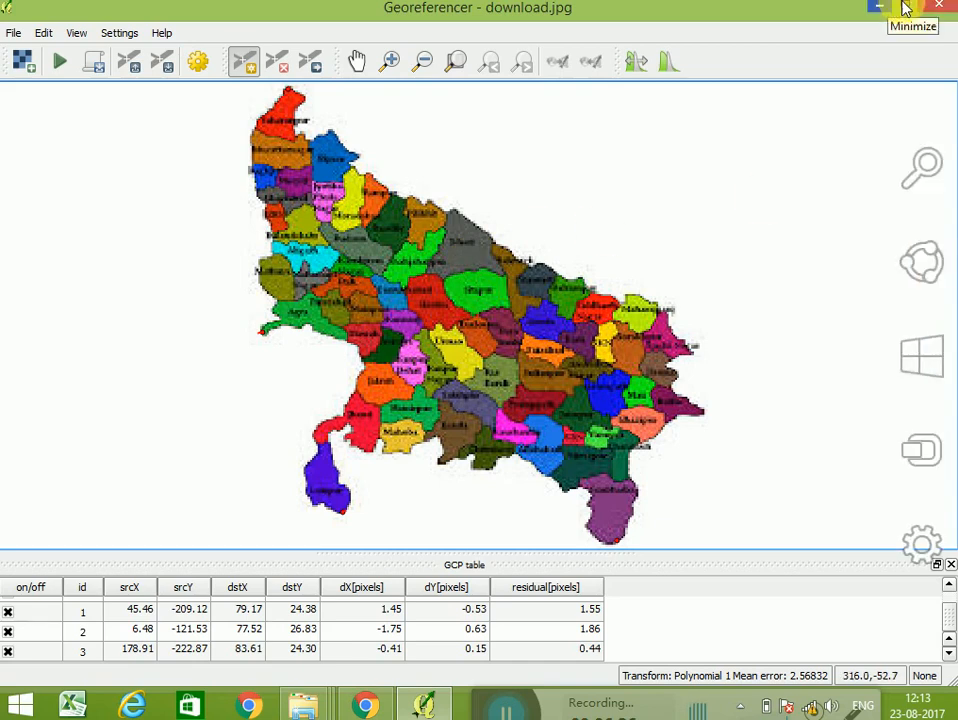
pyautogui.click(932, 8)
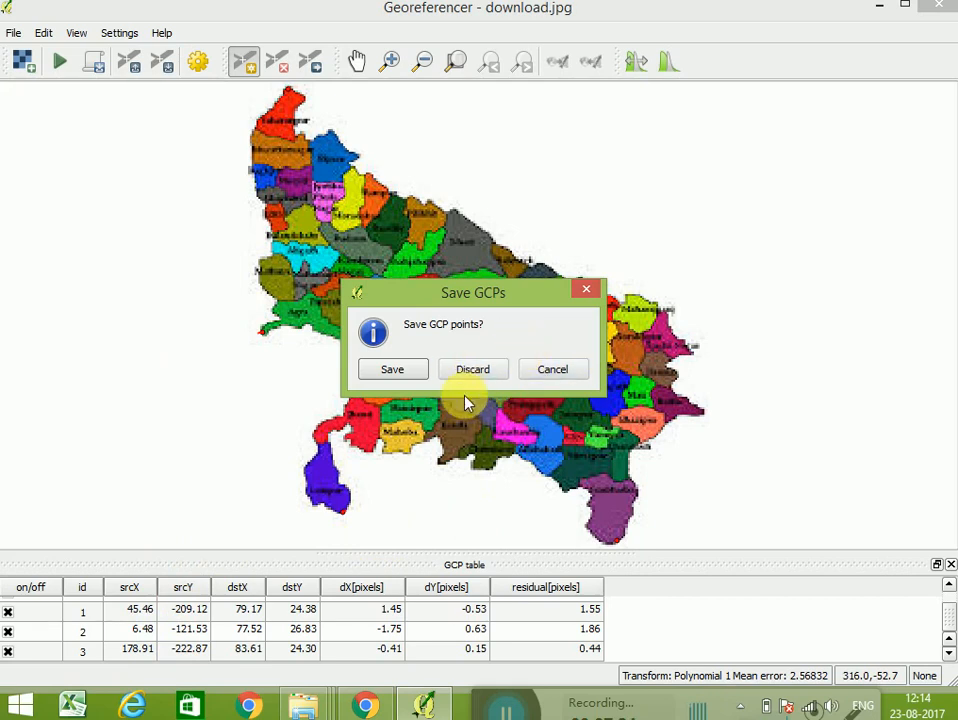
pyautogui.click(470, 369)
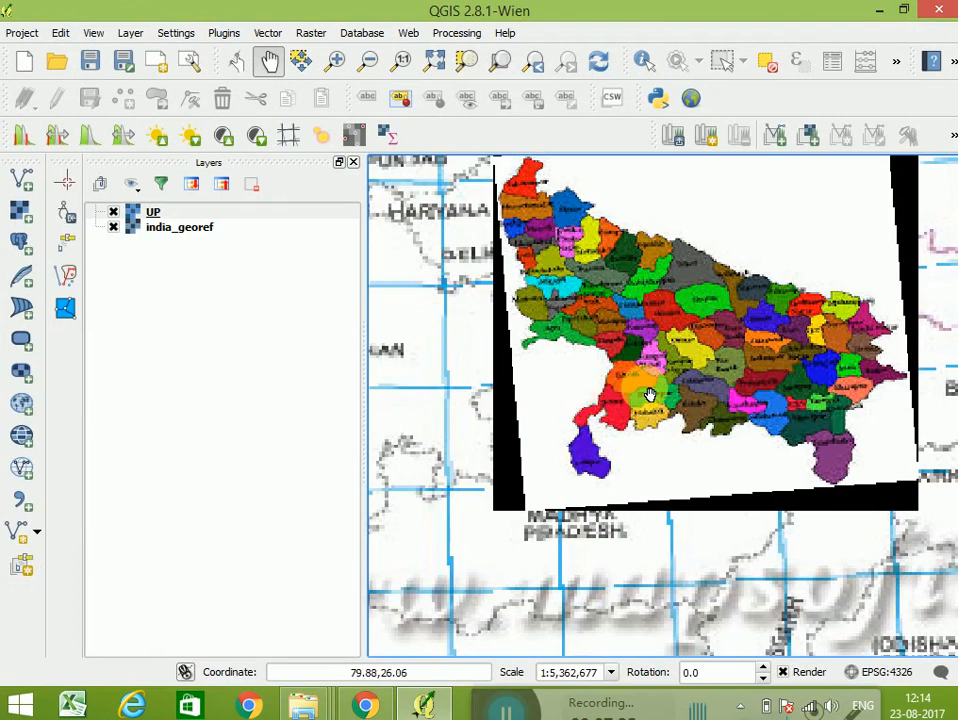
# Step: Remove the india_georef layer from the project
pyautogui.scroll(-1, 648, 391)
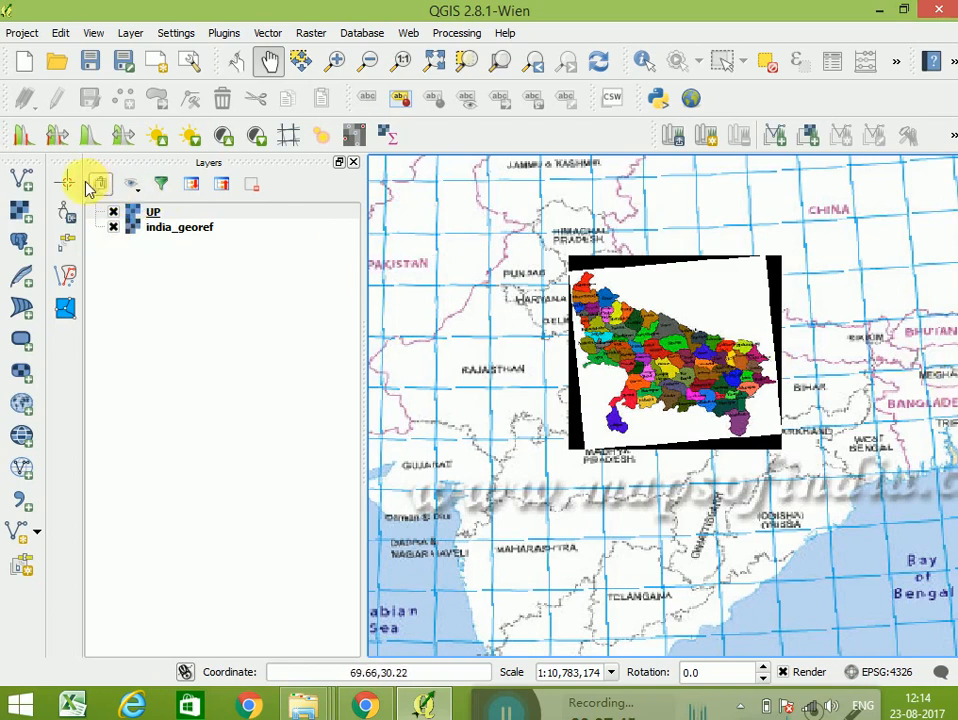
pyautogui.click(169, 230)
pyautogui.rightClick(170, 229)
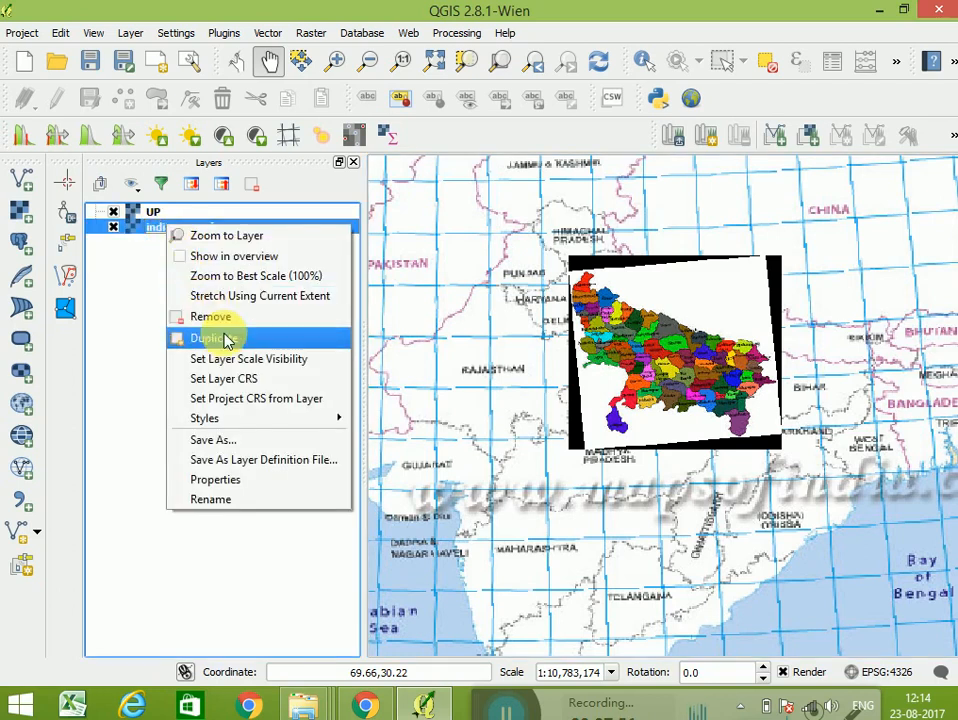
pyautogui.click(223, 320)
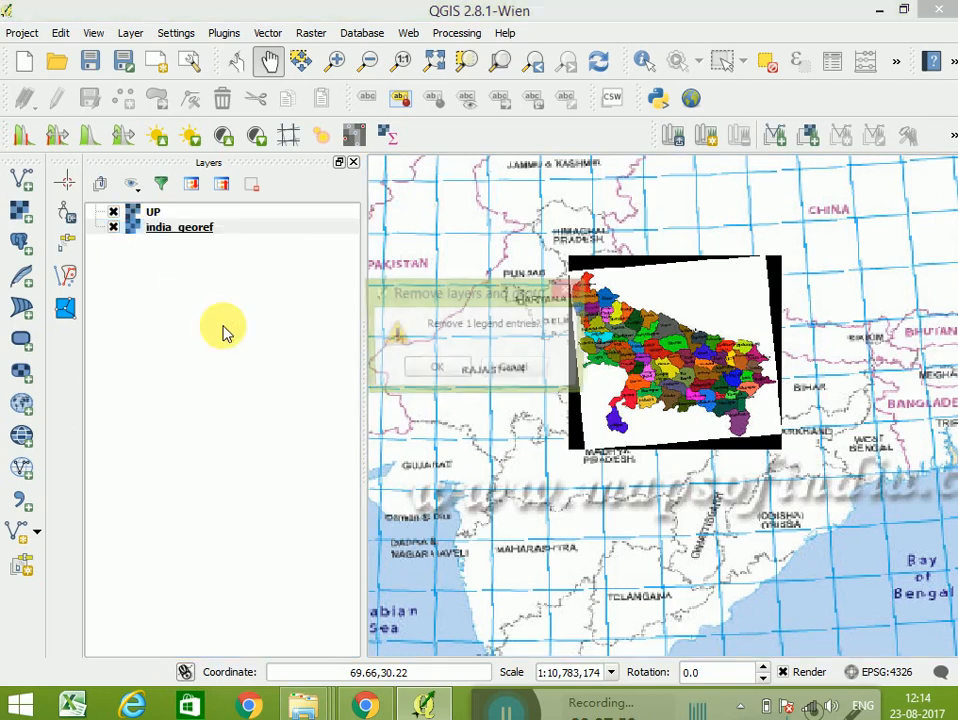
pyautogui.click(430, 371)
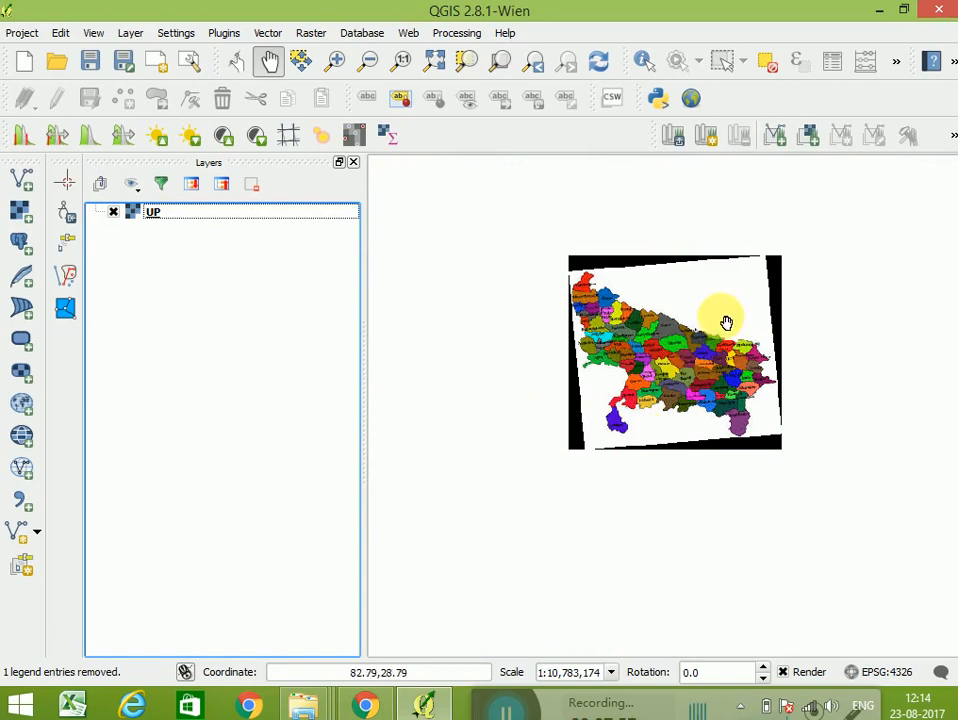
# Step: Start a new shapefile layer over the UP map with Polygon as its geometry type
pyautogui.scroll(3, 555, 335)
pyautogui.scroll(-1, 559, 321)
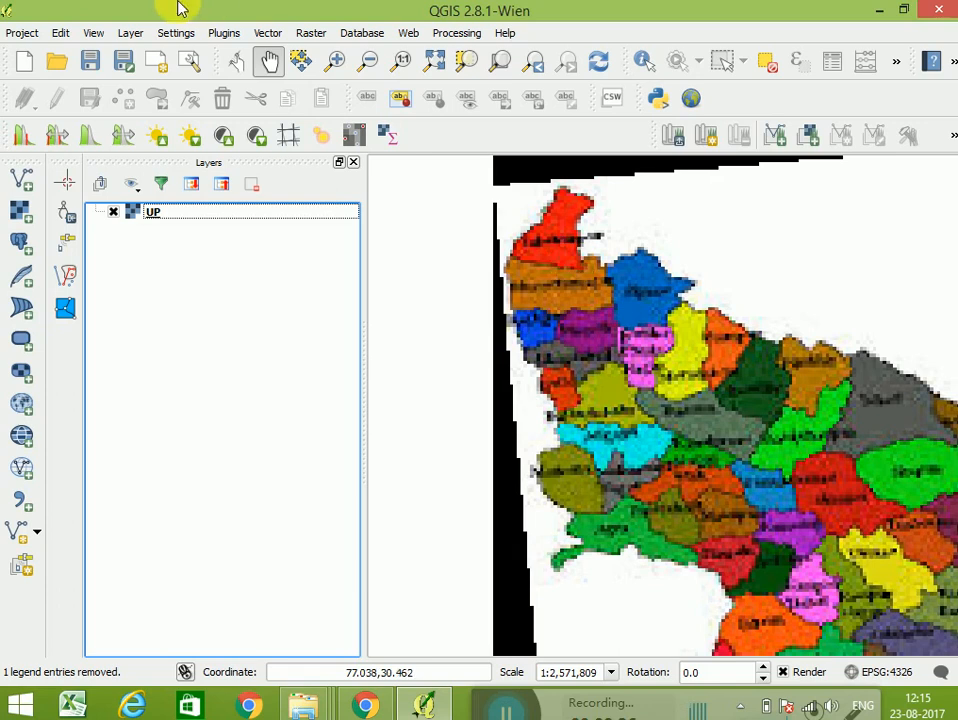
pyautogui.click(131, 33)
pyautogui.moveTo(176, 54)
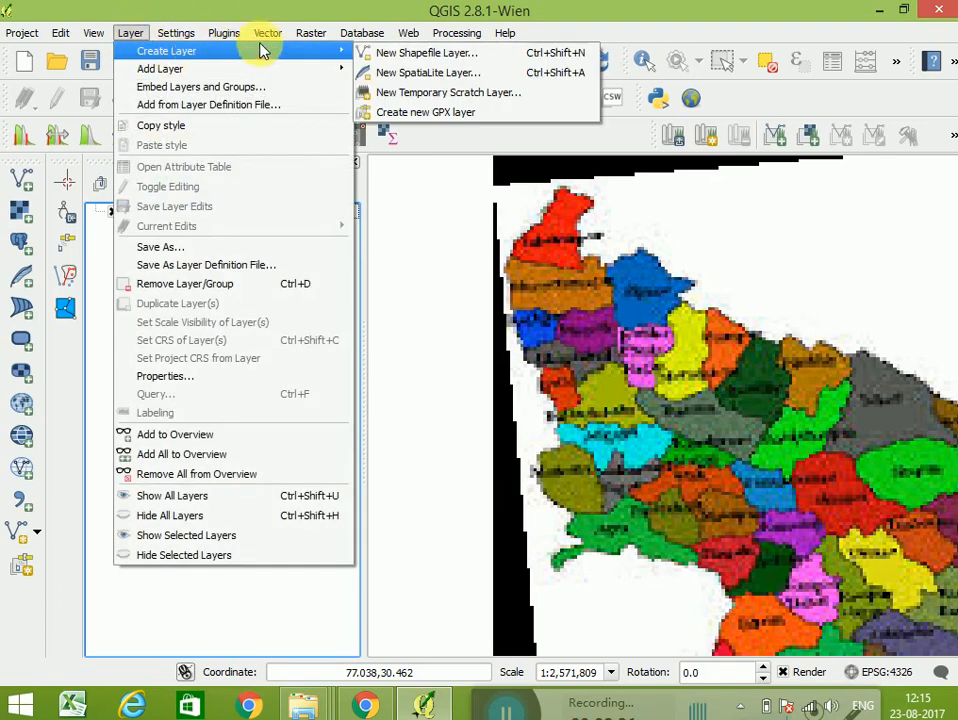
pyautogui.click(380, 57)
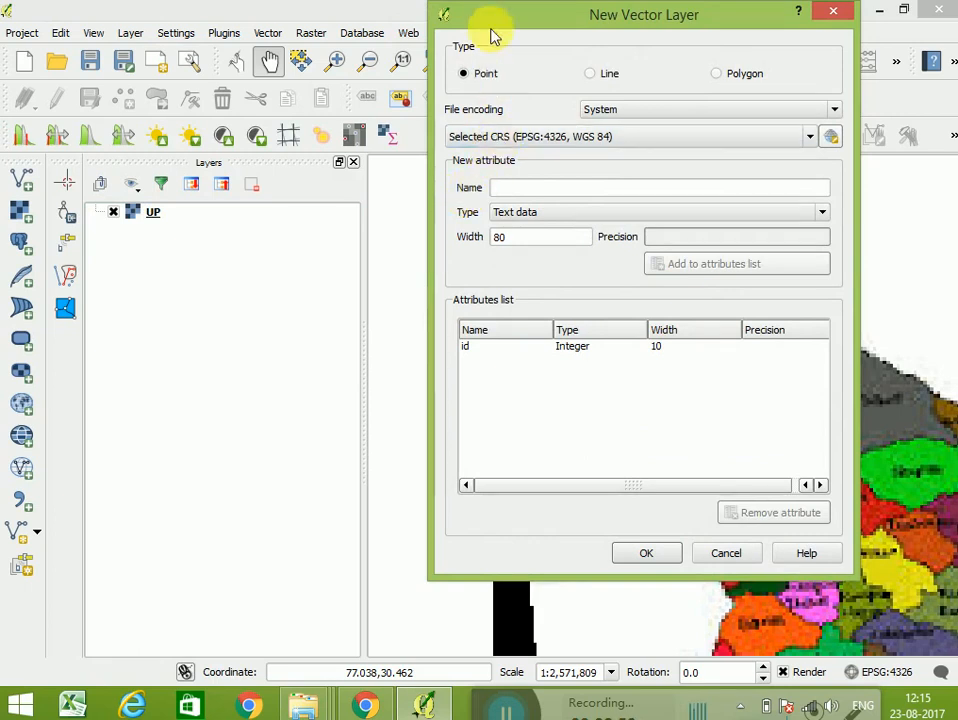
pyautogui.click(735, 76)
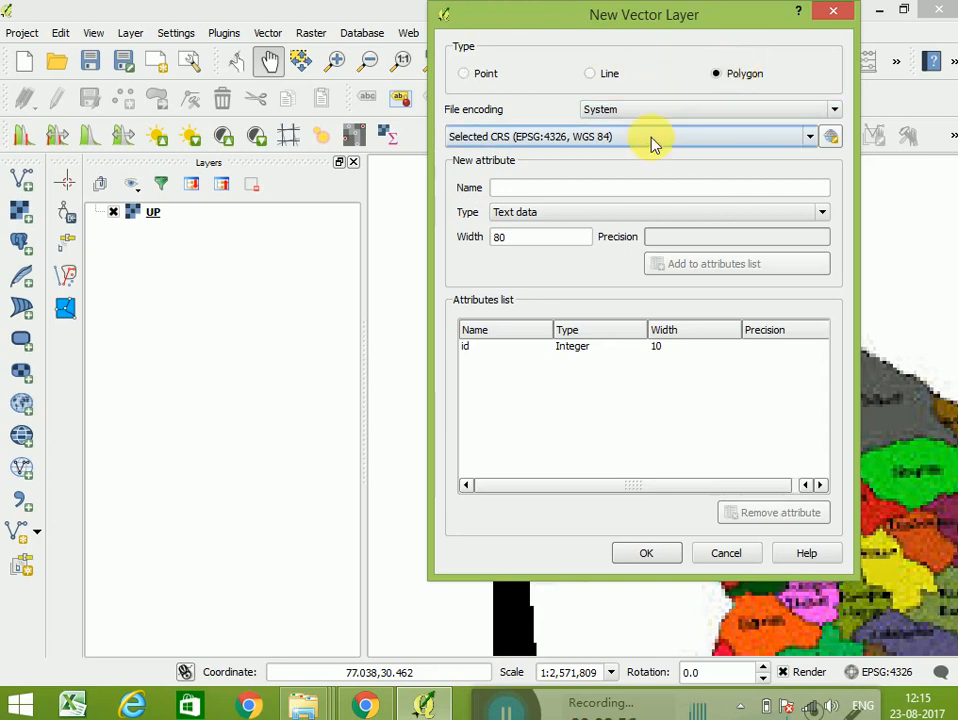
# Step: Add a text attribute named District N with a width of 80 to the new polygon layer
pyautogui.click(571, 187)
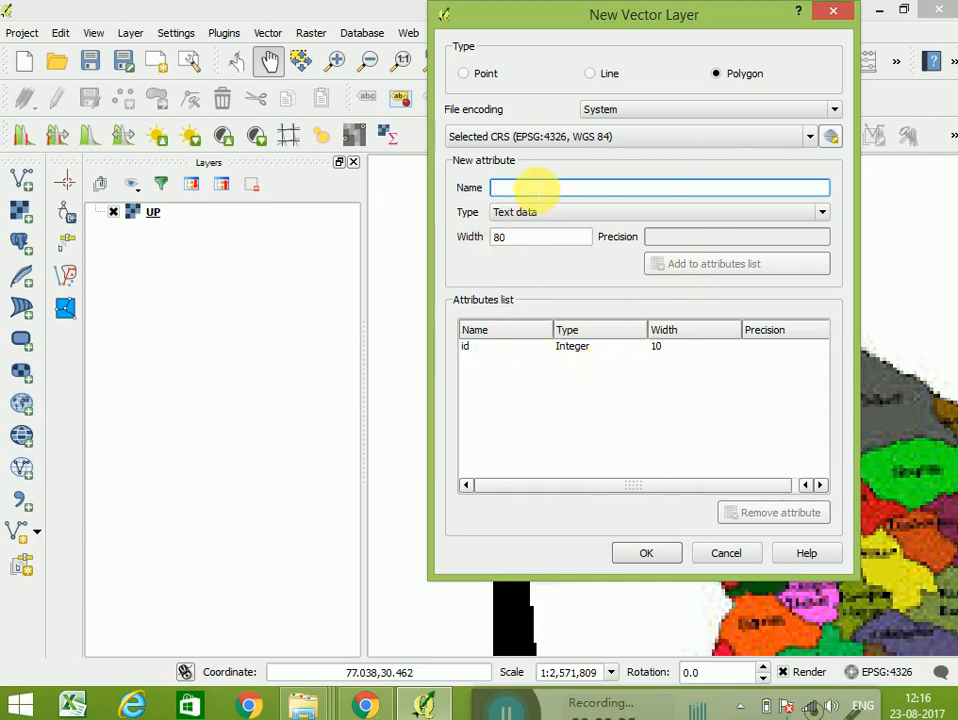
pyautogui.write('Dis')
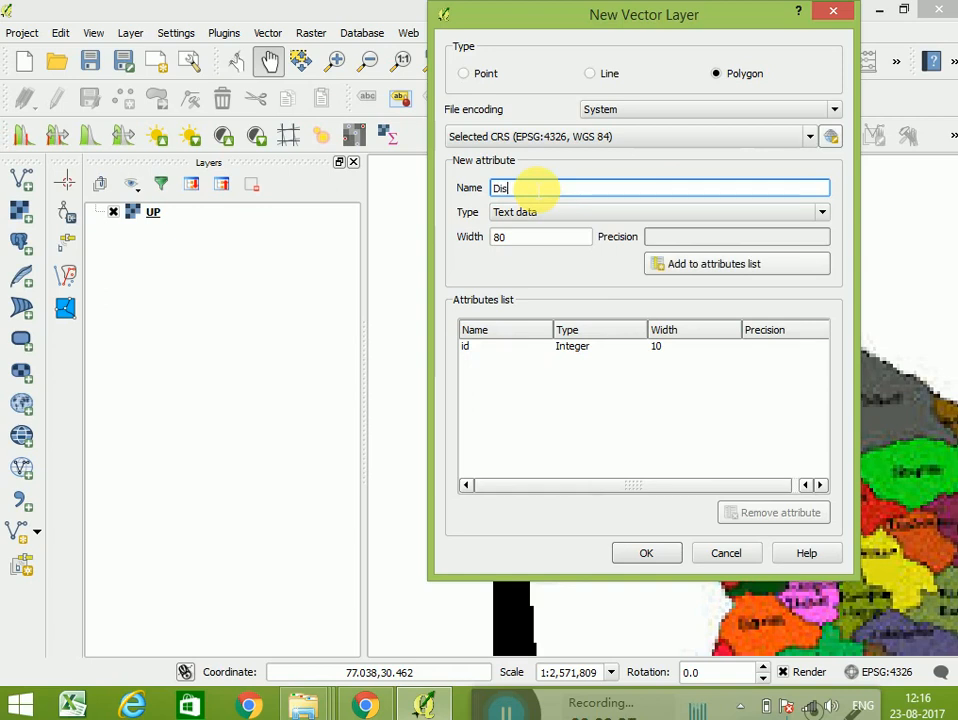
pyautogui.write('trict N')
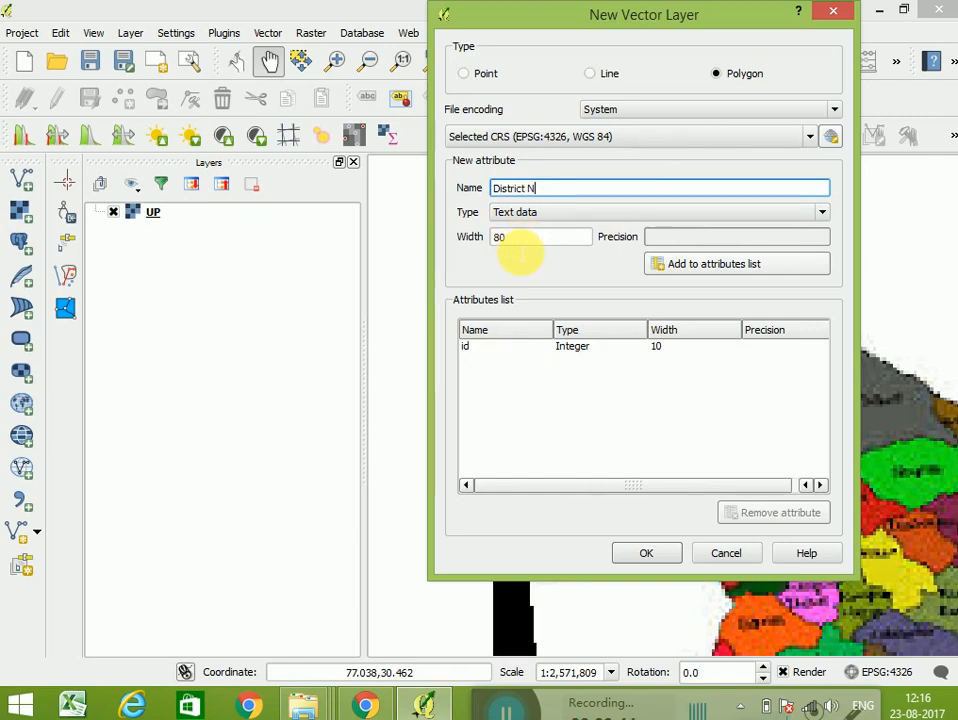
pyautogui.click(729, 264)
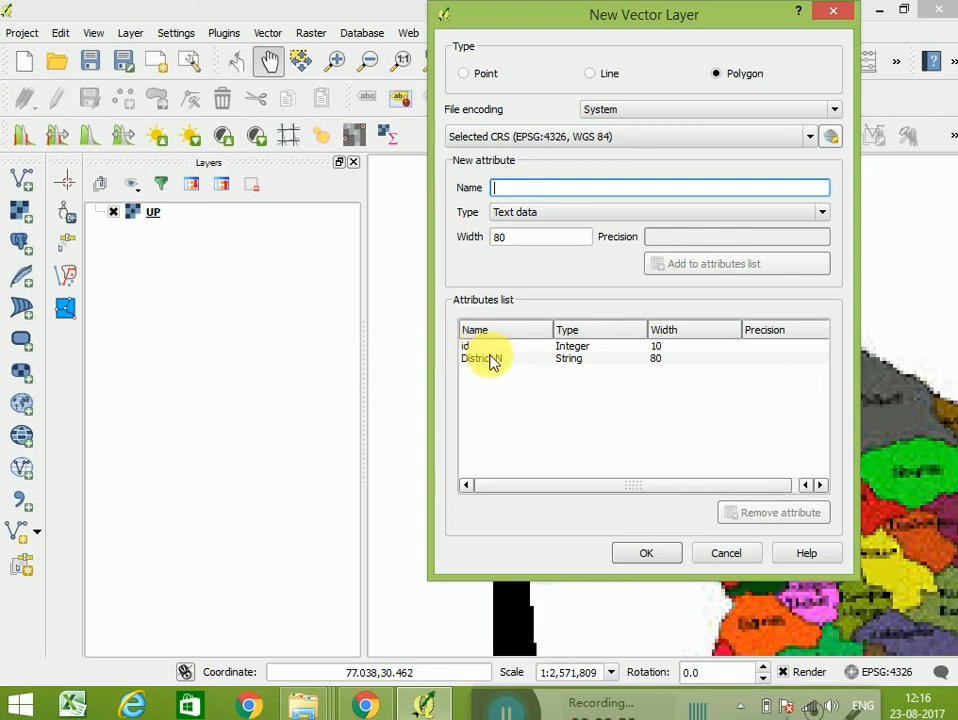
# Step: Create the layer and save it as the shapefile District in the 23AUg QGIS folder on the desktop
pyautogui.click(631, 560)
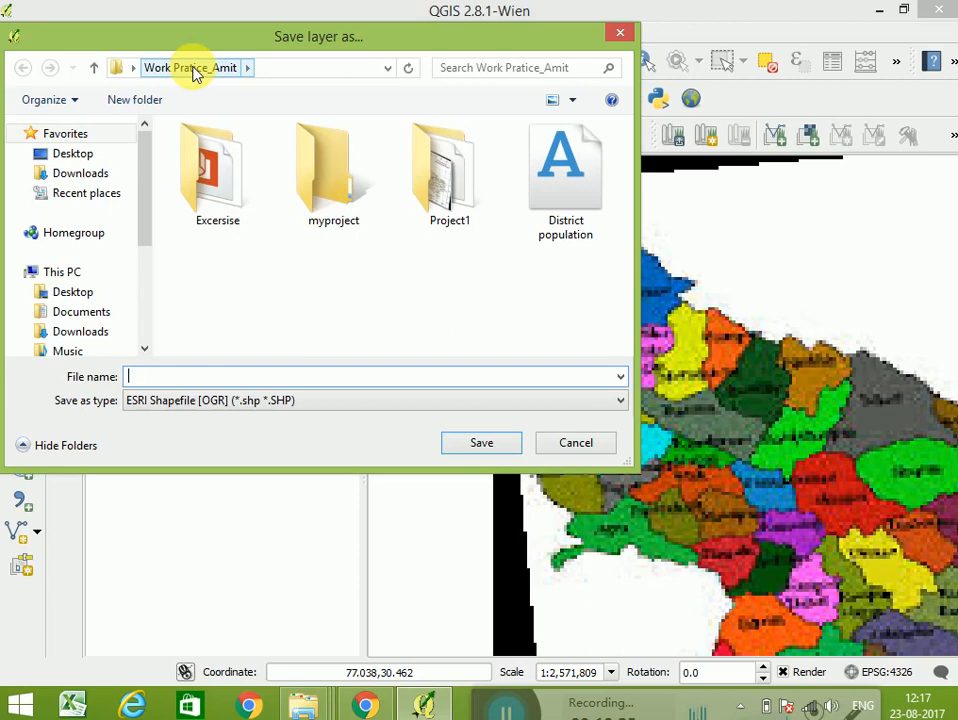
pyautogui.click(100, 163)
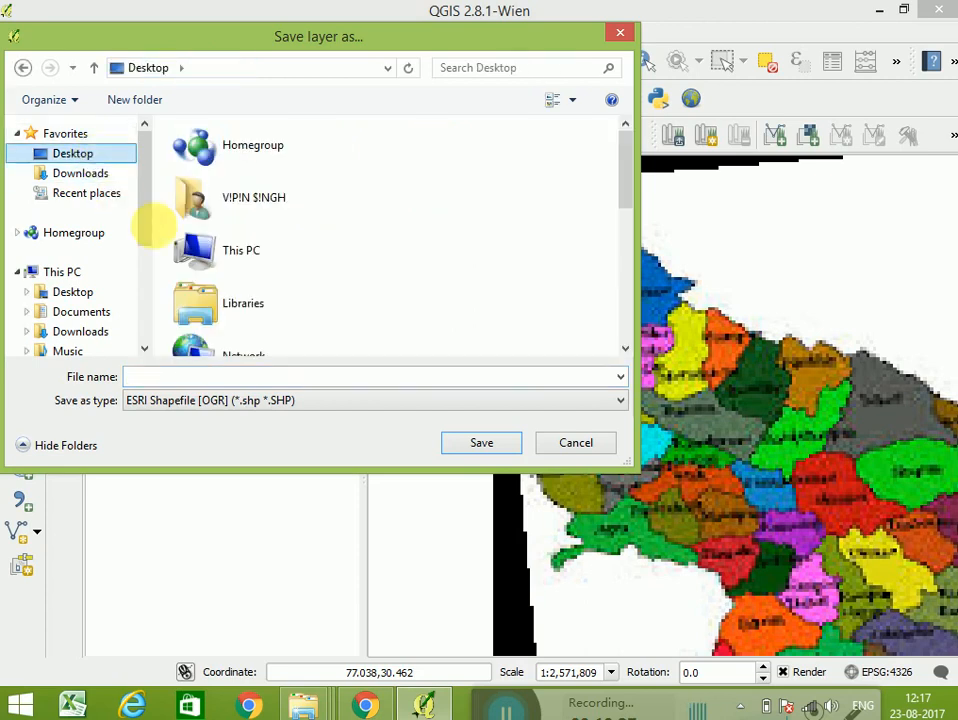
pyautogui.moveTo(624, 167); pyautogui.dragTo(630, 233)
pyautogui.doubleClick(236, 280)
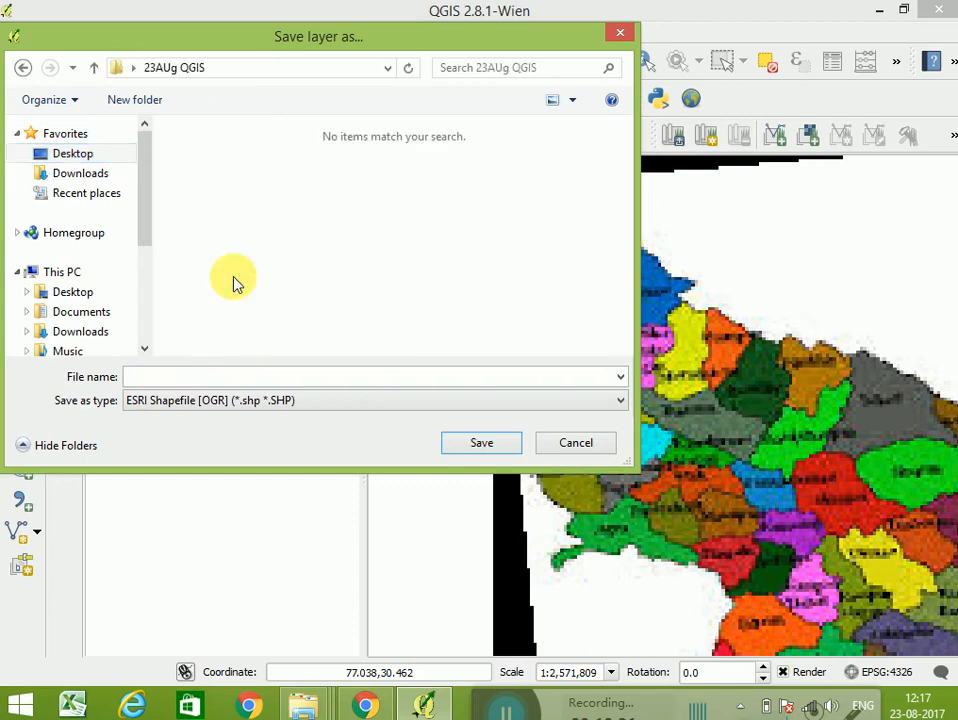
pyautogui.click(203, 376)
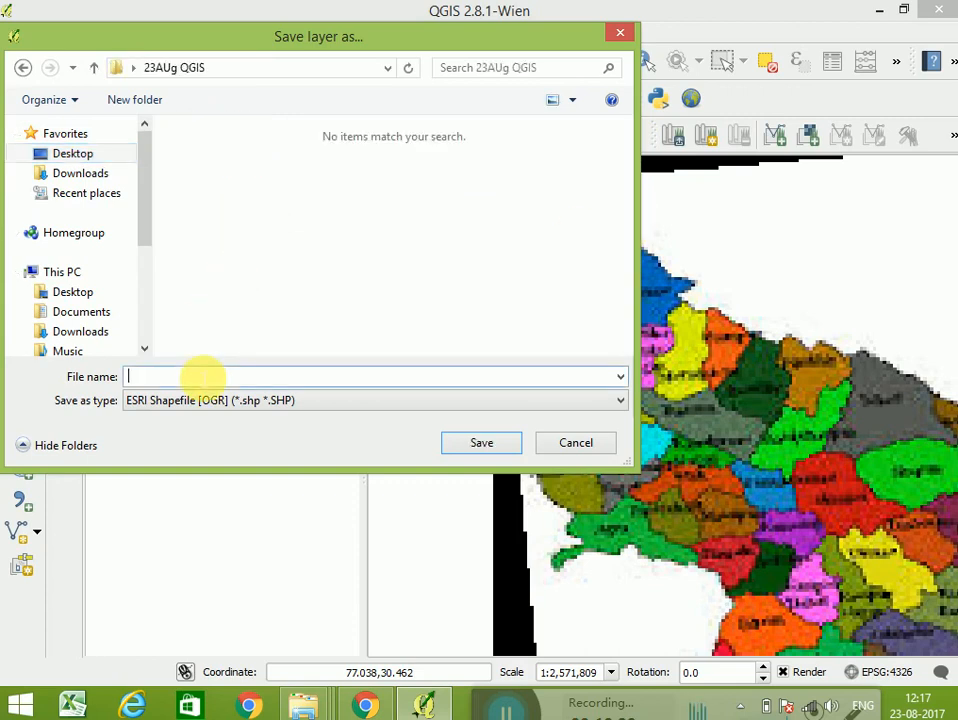
pyautogui.write('Distric')
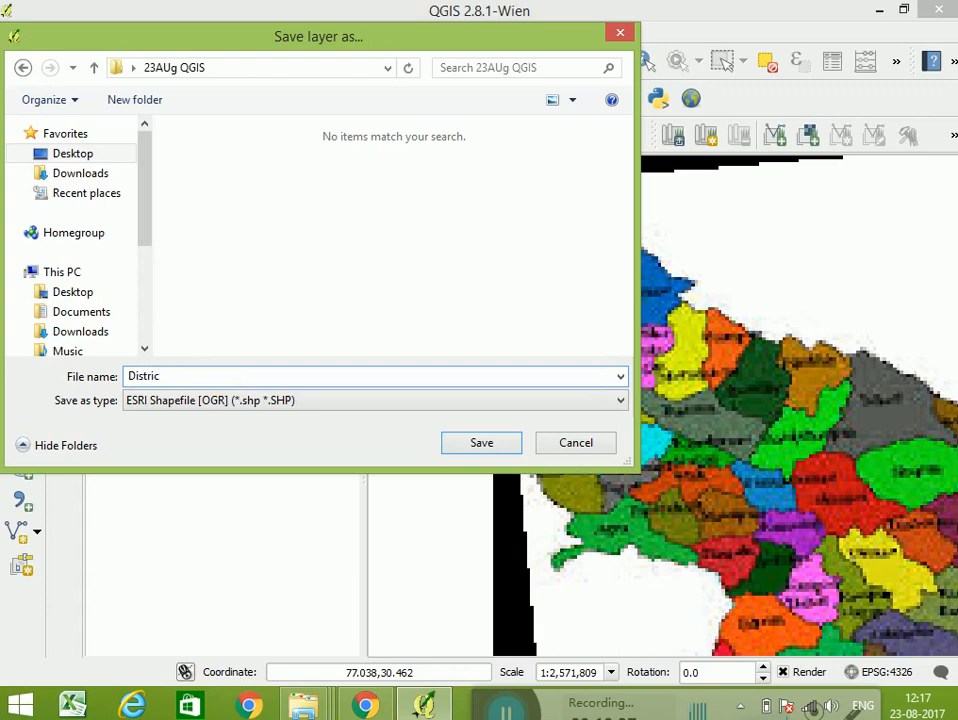
pyautogui.write('t')
pyautogui.click(481, 443)
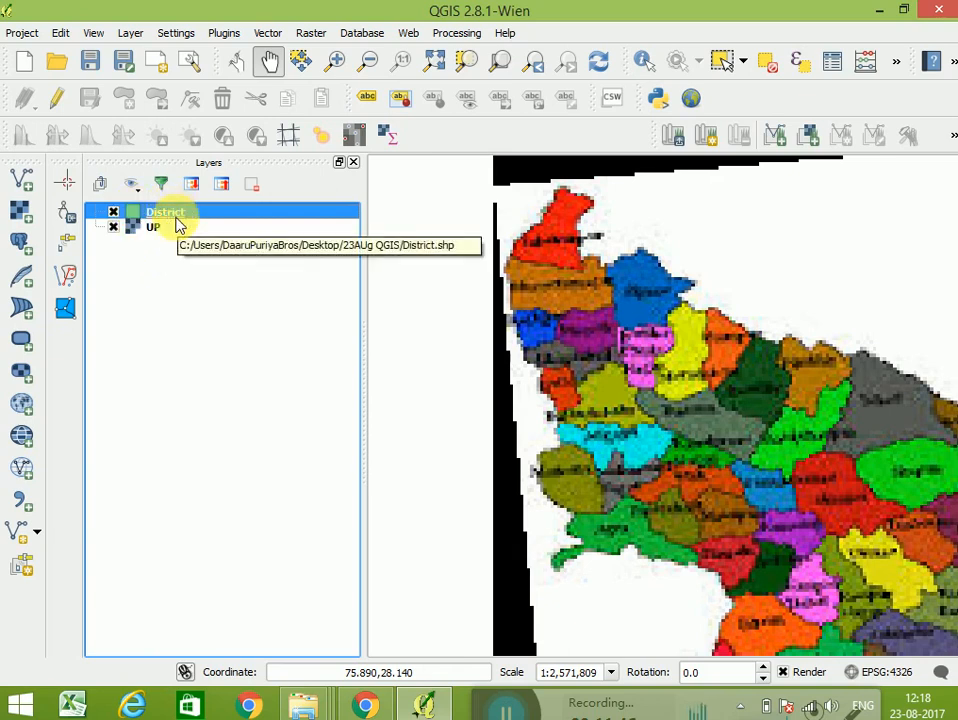
# Step: Examine the District shapefile's component files in the 23AUg QGIS desktop folder, and return to QGIS
pyautogui.click(893, 9)
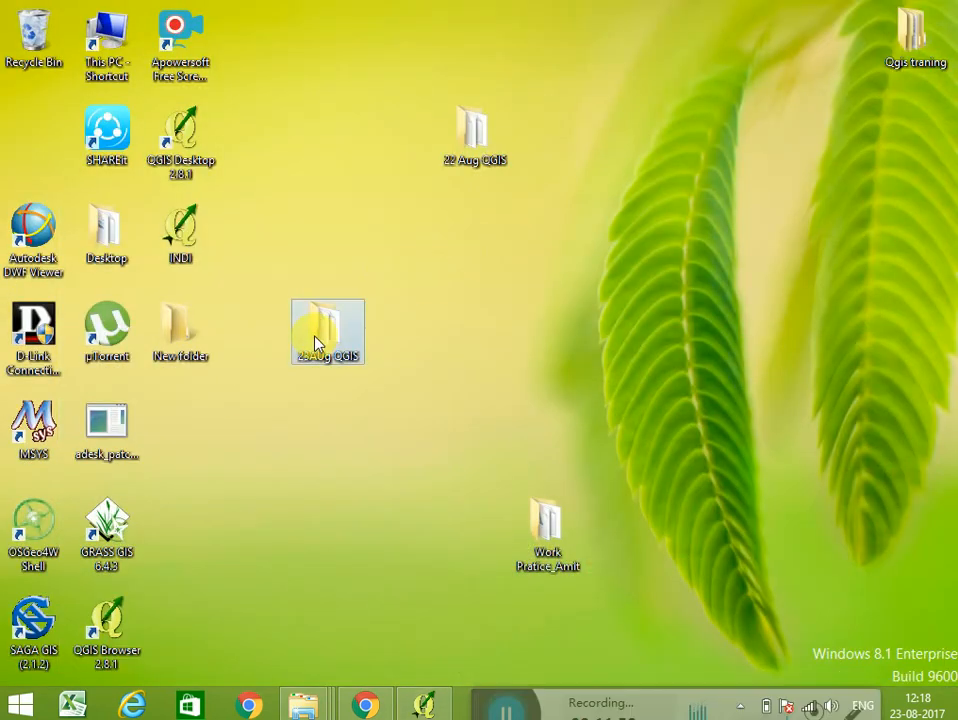
pyautogui.doubleClick(316, 343)
pyautogui.doubleClick(378, 66)
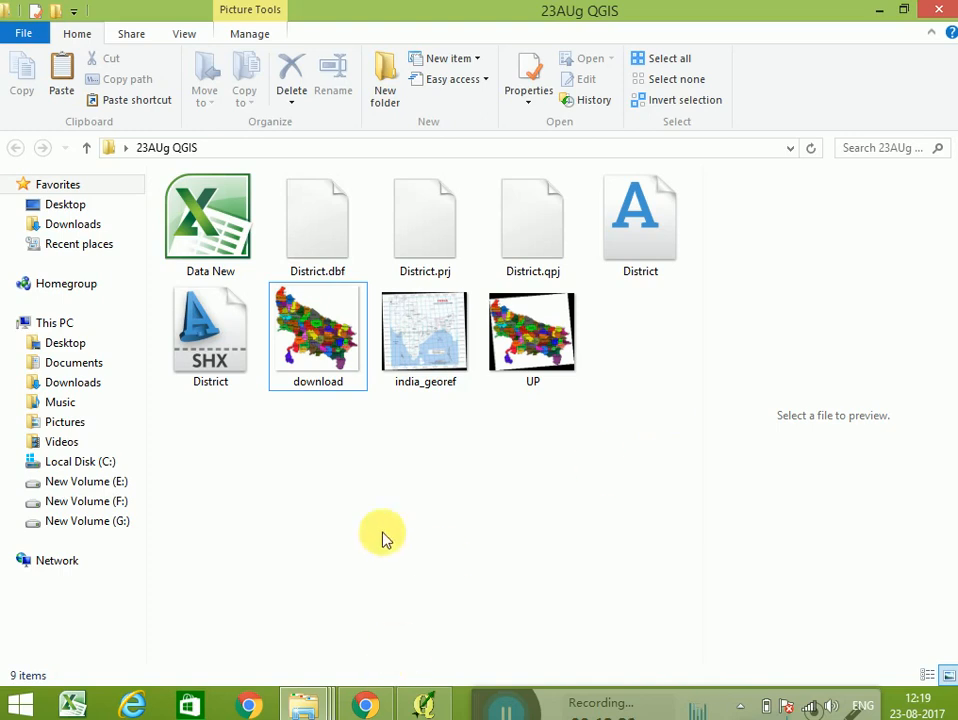
pyautogui.click(295, 220)
pyautogui.keyDown('ctrl'); pyautogui.click(510, 250); pyautogui.keyUp('ctrl')
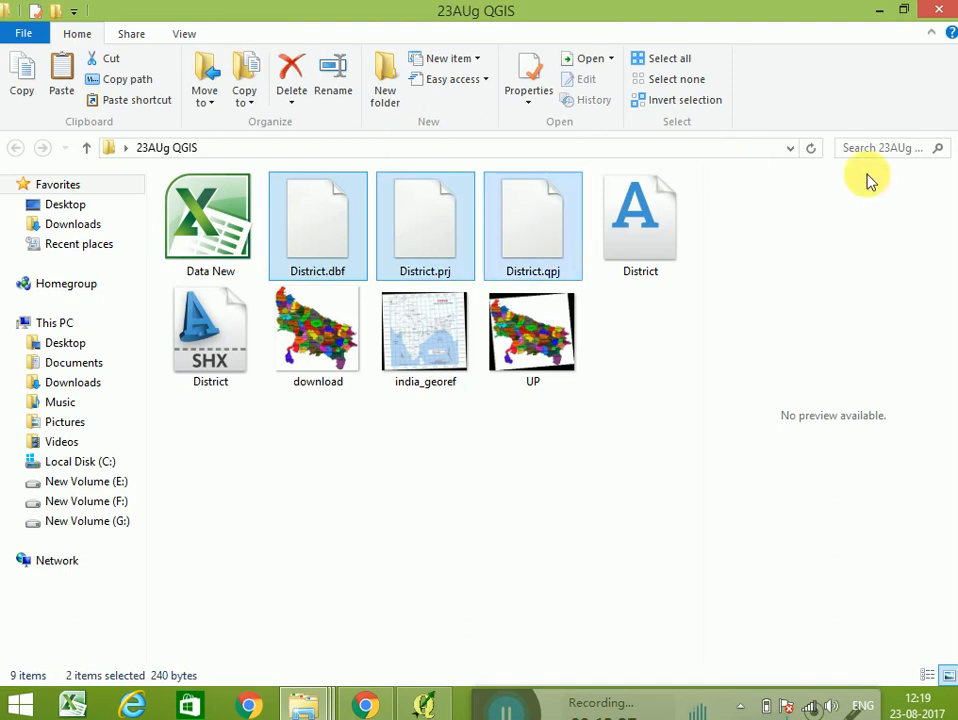
pyautogui.keyDown('ctrl'); pyautogui.click(652, 218); pyautogui.keyUp('ctrl')
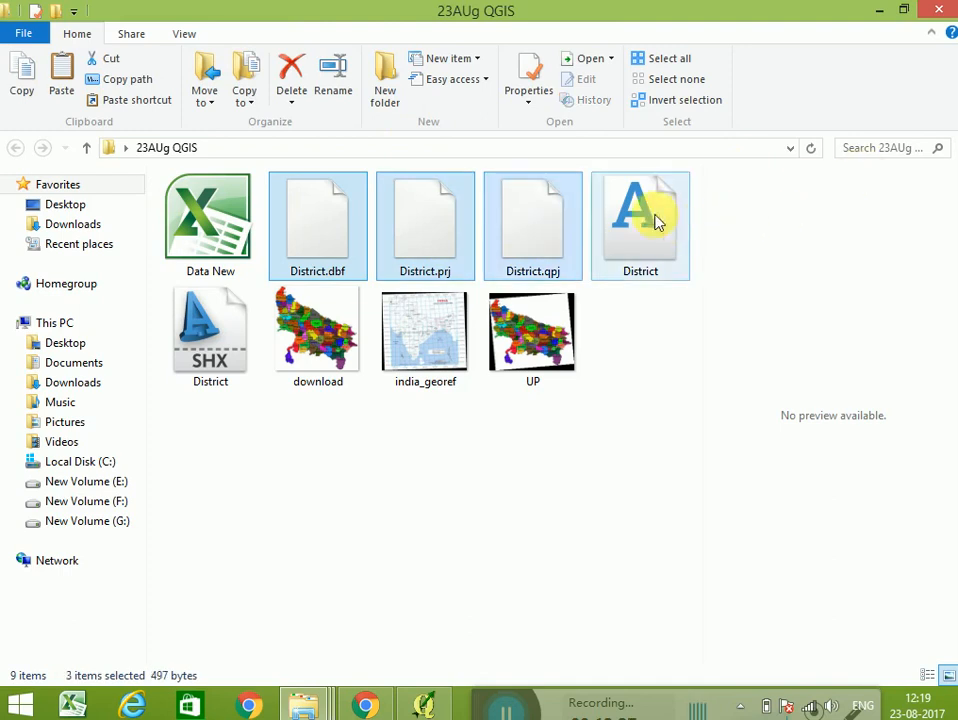
pyautogui.keyDown('ctrl'); pyautogui.click(203, 348); pyautogui.keyUp('ctrl')
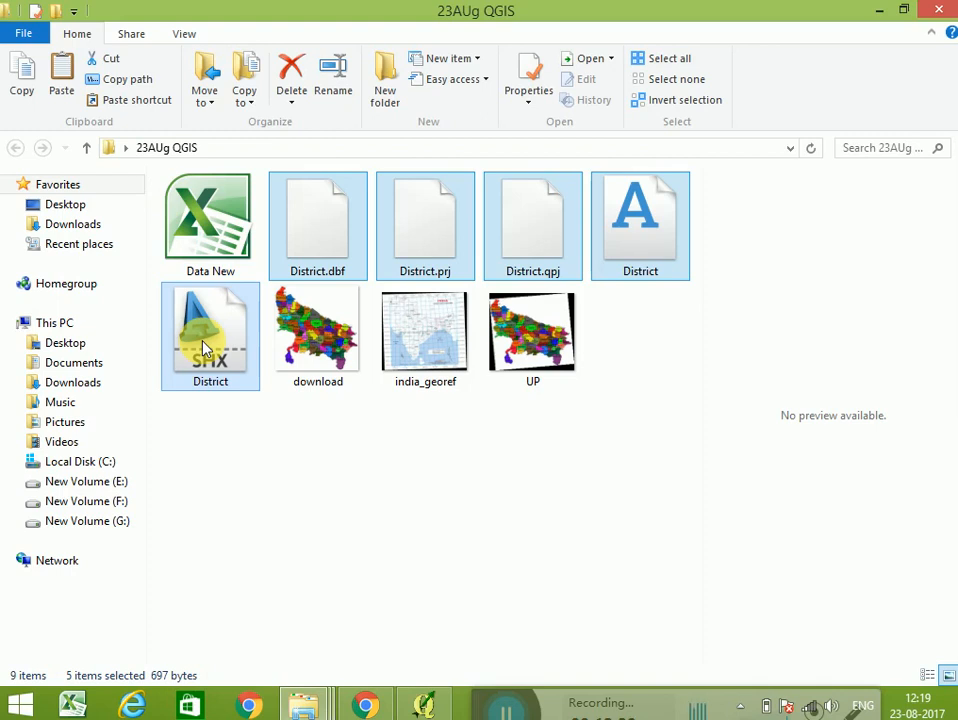
pyautogui.click(640, 372)
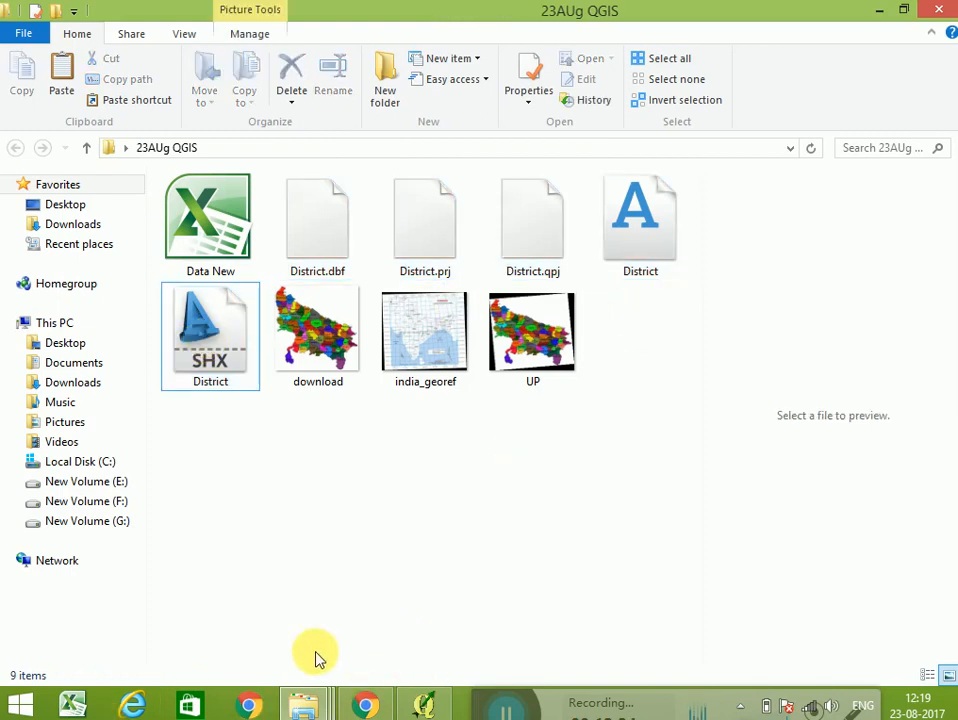
pyautogui.click(423, 703)
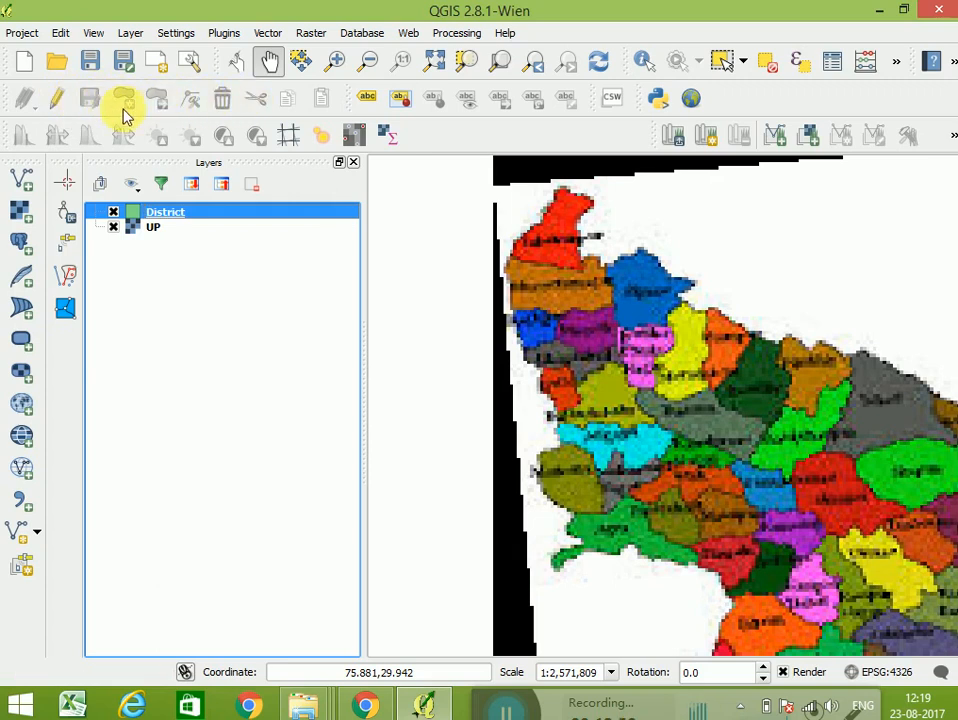
# Step: Turn on editing for the District layer and trace a polygon around the red district at the map's northwestern end
pyautogui.click(58, 98)
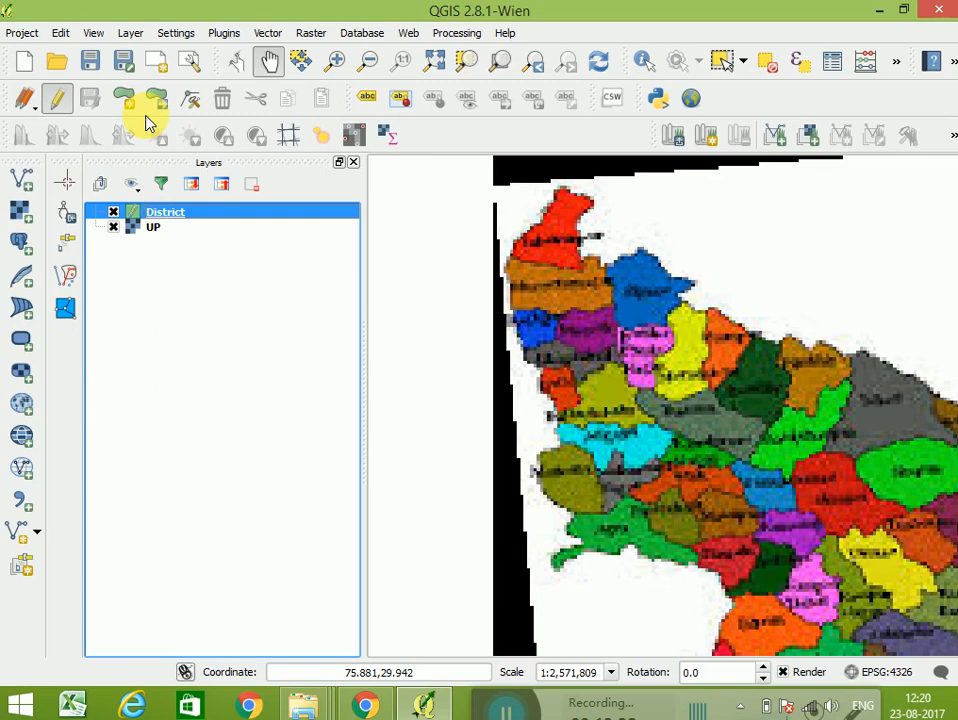
pyautogui.scroll(2, 539, 284)
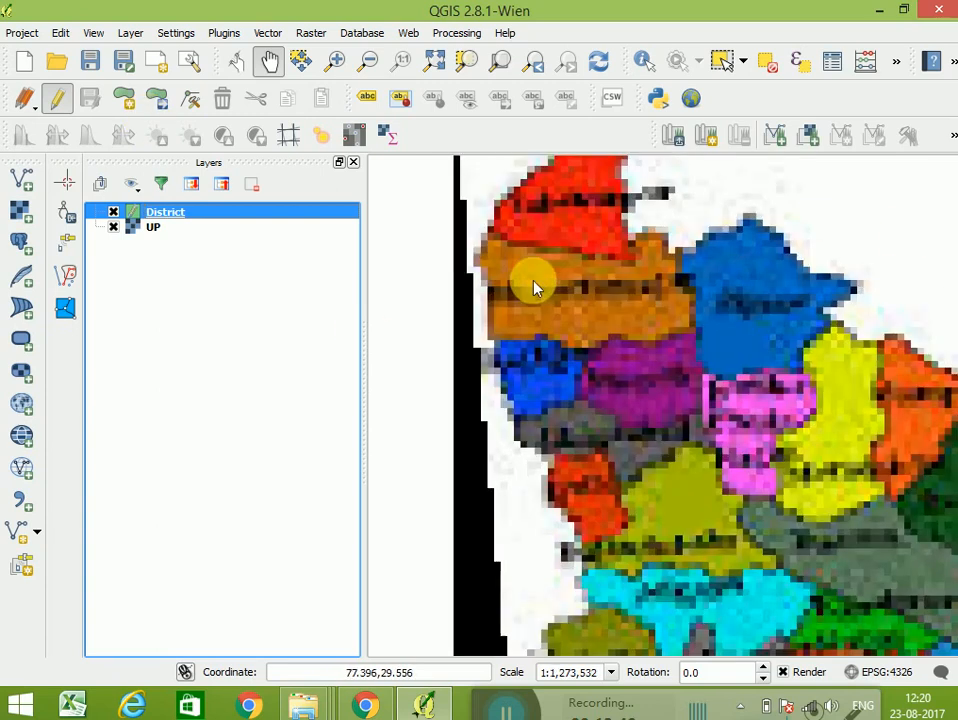
pyautogui.moveTo(567, 236); pyautogui.dragTo(466, 391)
pyautogui.scroll(1, 541, 318)
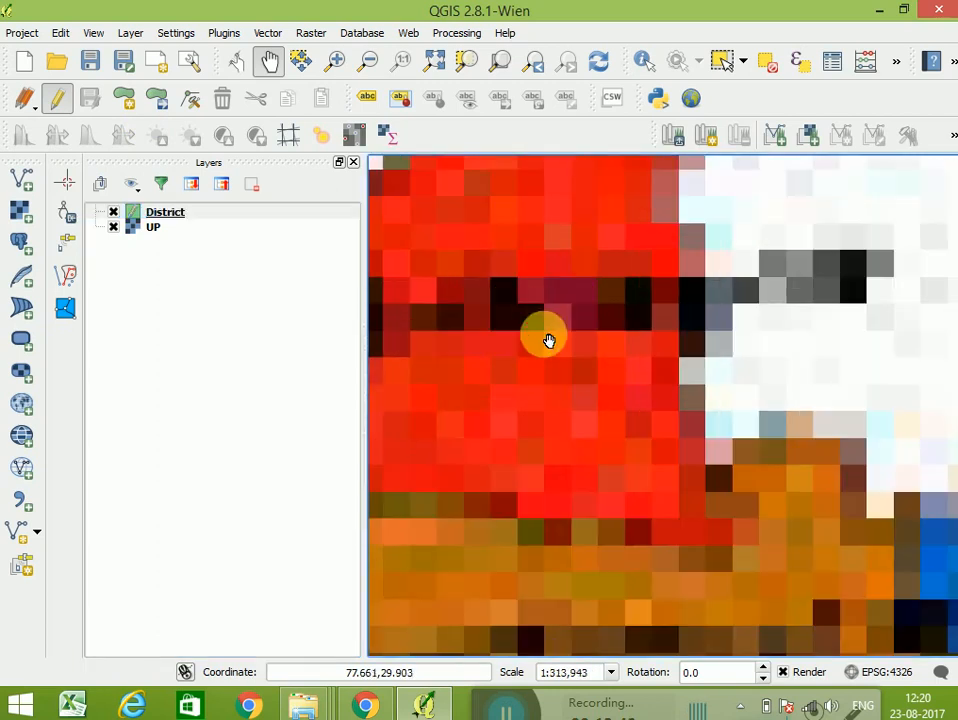
pyautogui.moveTo(547, 338); pyautogui.dragTo(614, 318)
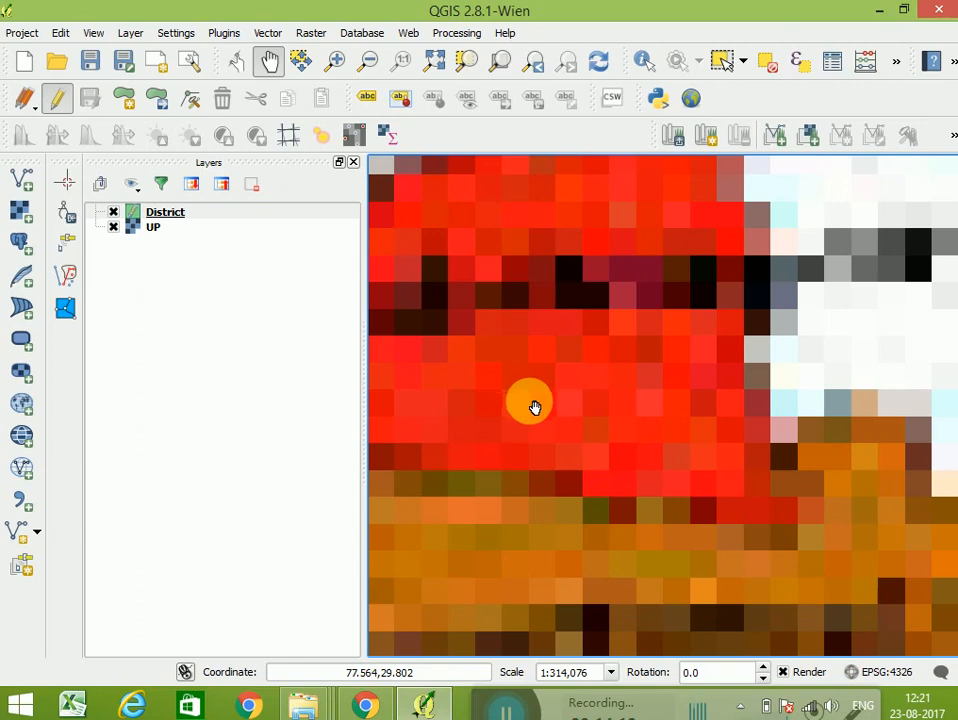
pyautogui.scroll(-1, 587, 385)
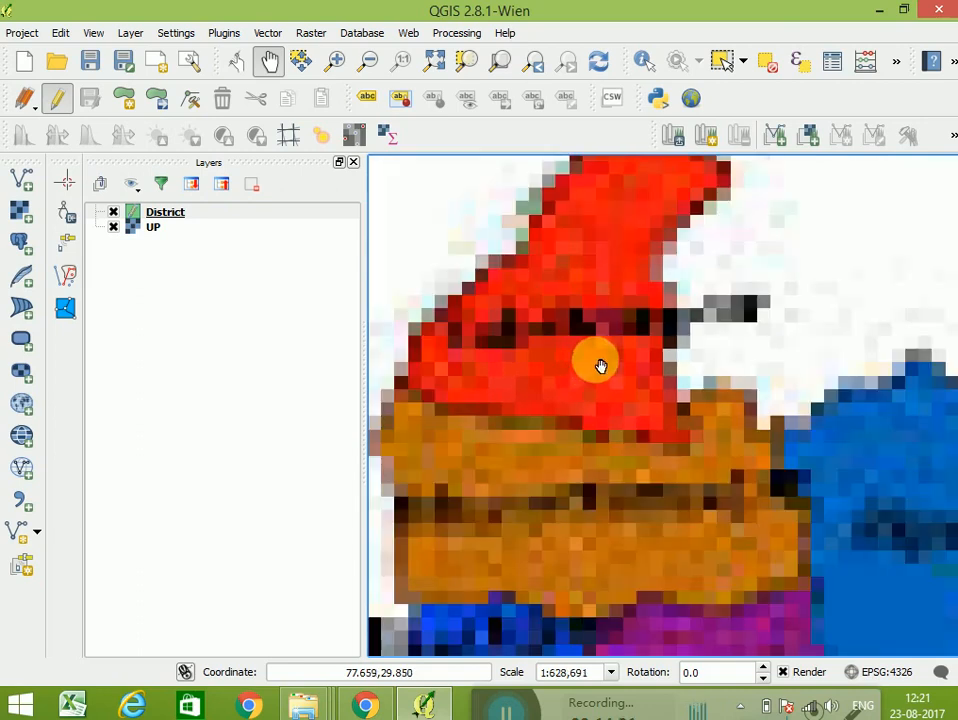
pyautogui.scroll(-1, 601, 350)
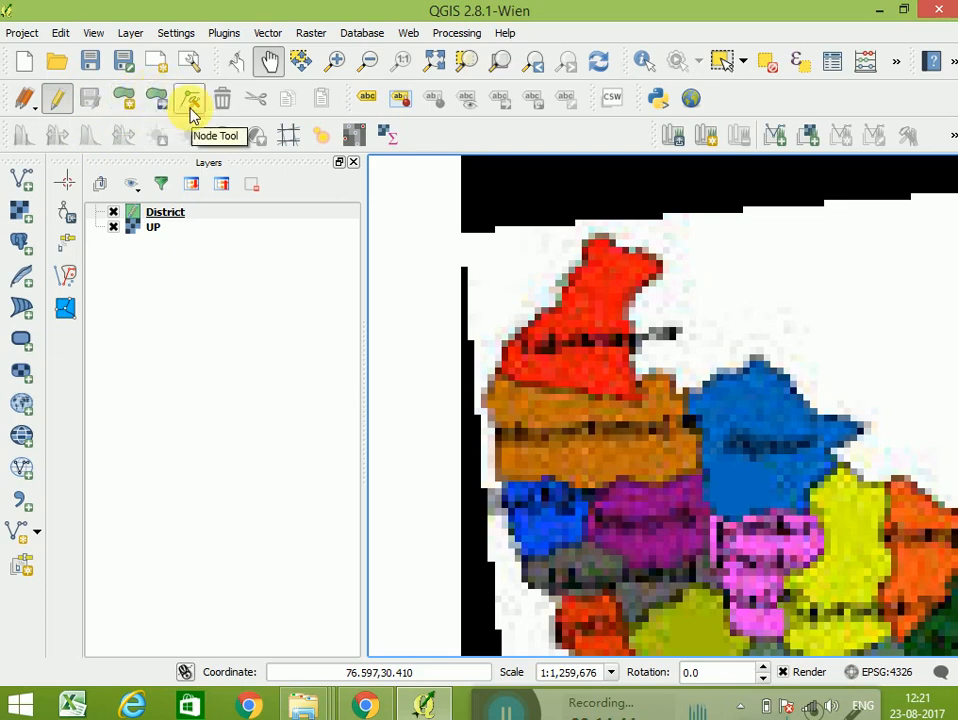
pyautogui.click(126, 101)
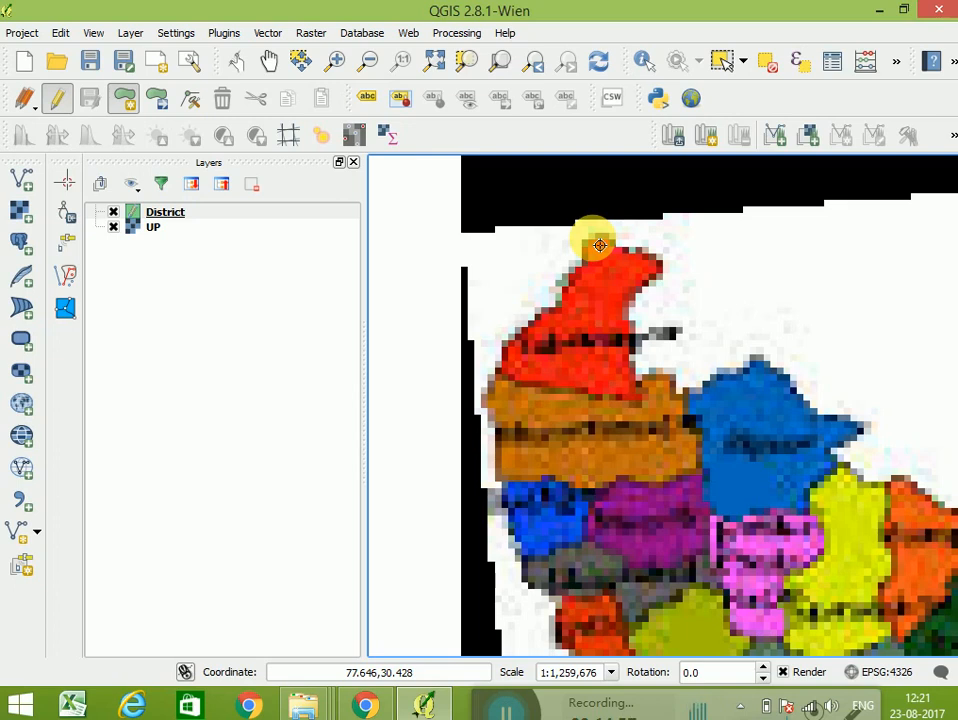
pyautogui.click(600, 245)
pyautogui.click(585, 271)
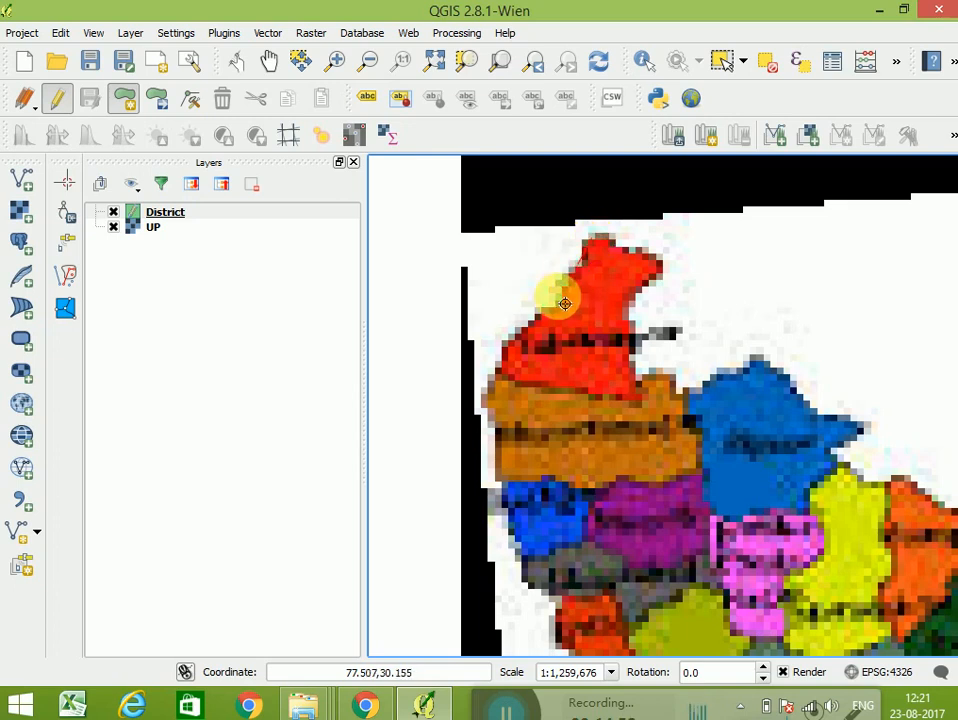
pyautogui.click(564, 303)
pyautogui.click(539, 333)
pyautogui.click(521, 346)
pyautogui.click(509, 362)
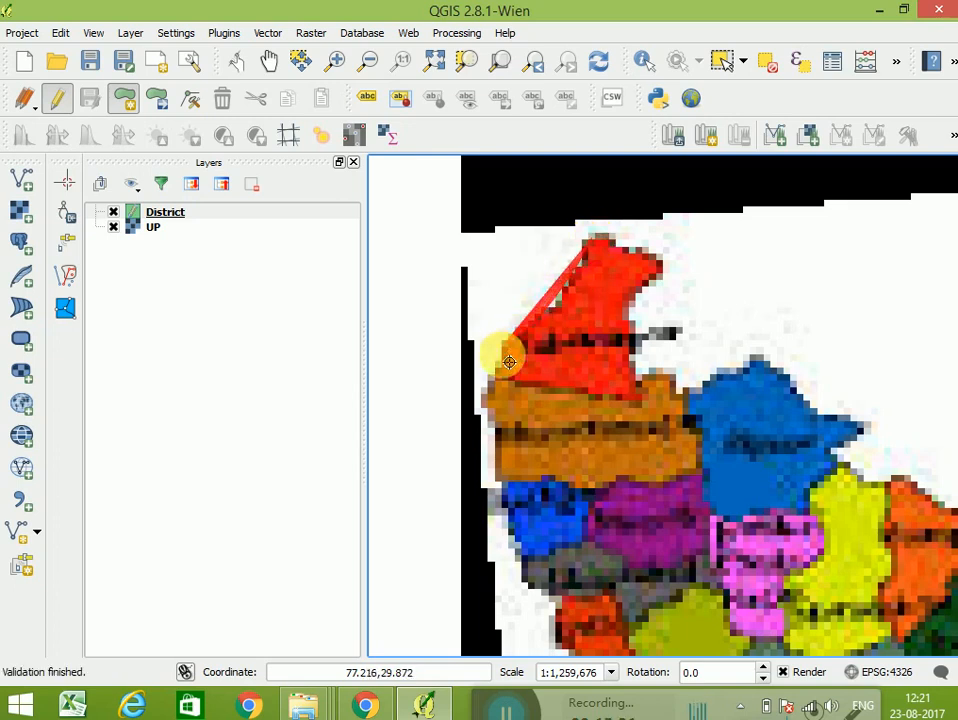
pyautogui.click(506, 375)
pyautogui.click(559, 396)
pyautogui.click(608, 395)
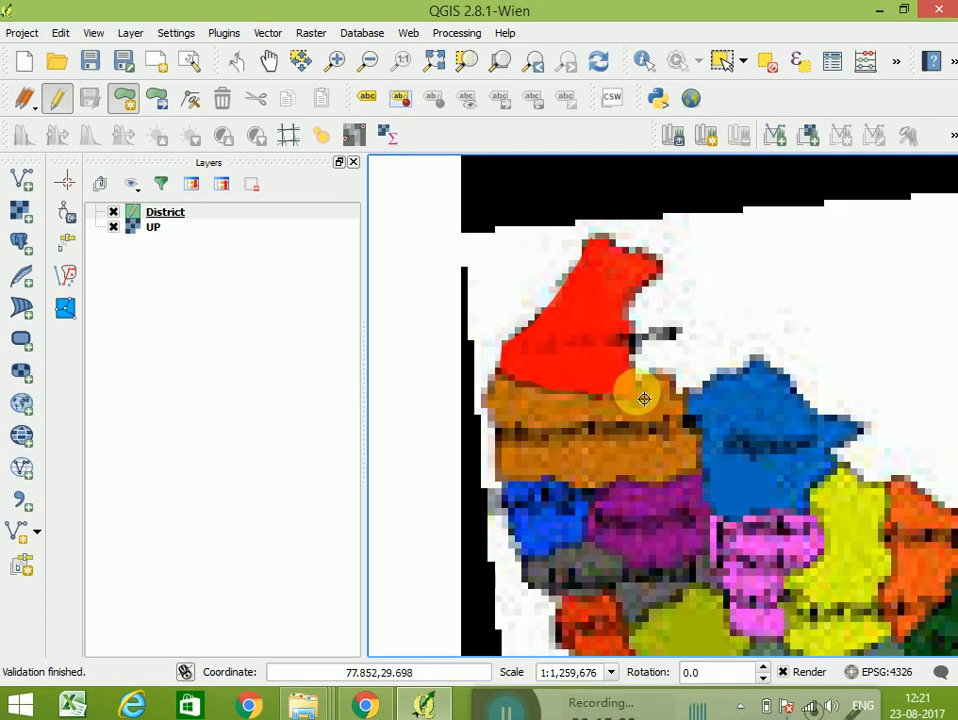
pyautogui.click(643, 397)
pyautogui.click(637, 338)
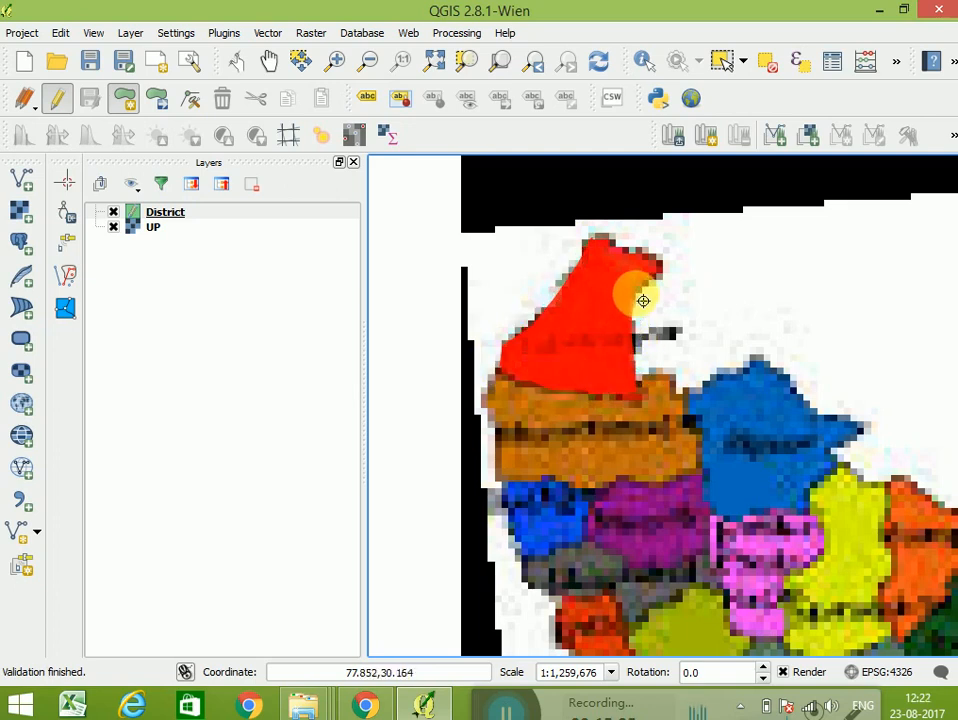
pyautogui.click(640, 302)
pyautogui.click(664, 272)
pyautogui.click(653, 258)
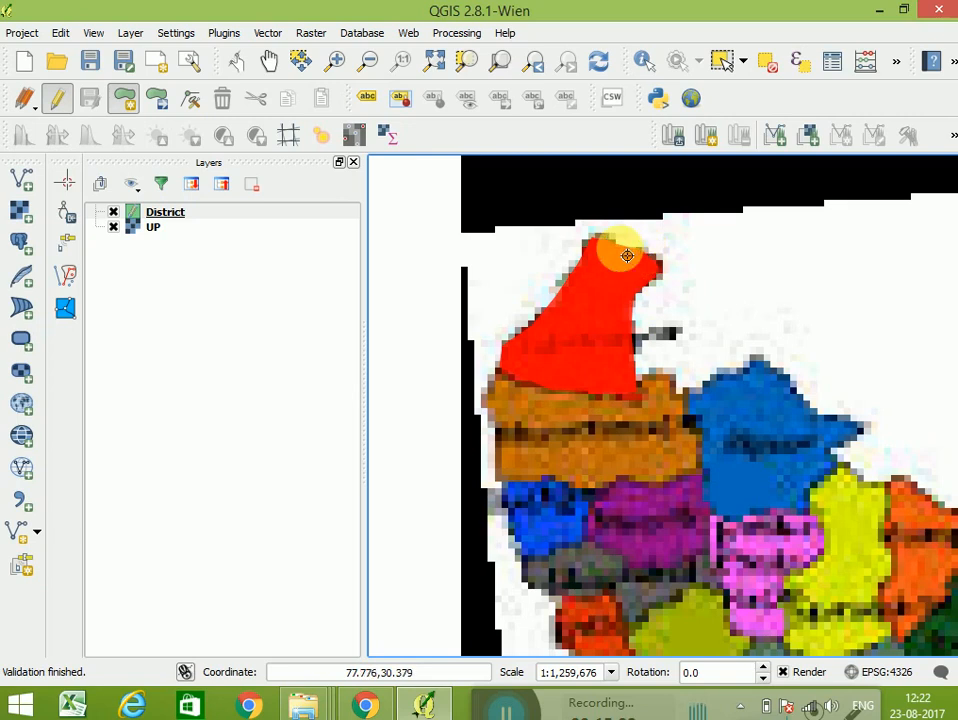
pyautogui.rightClick(627, 256)
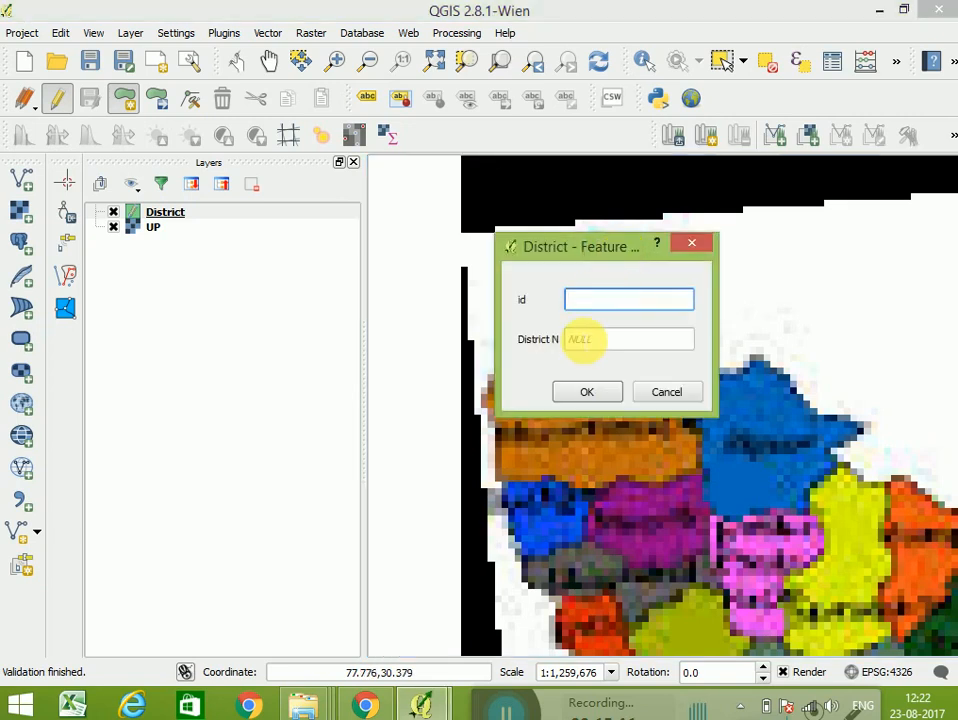
# Step: Give the traced polygon the id 1 and the District N value Saharanpur, and save the feature's attributes
pyautogui.write('1')
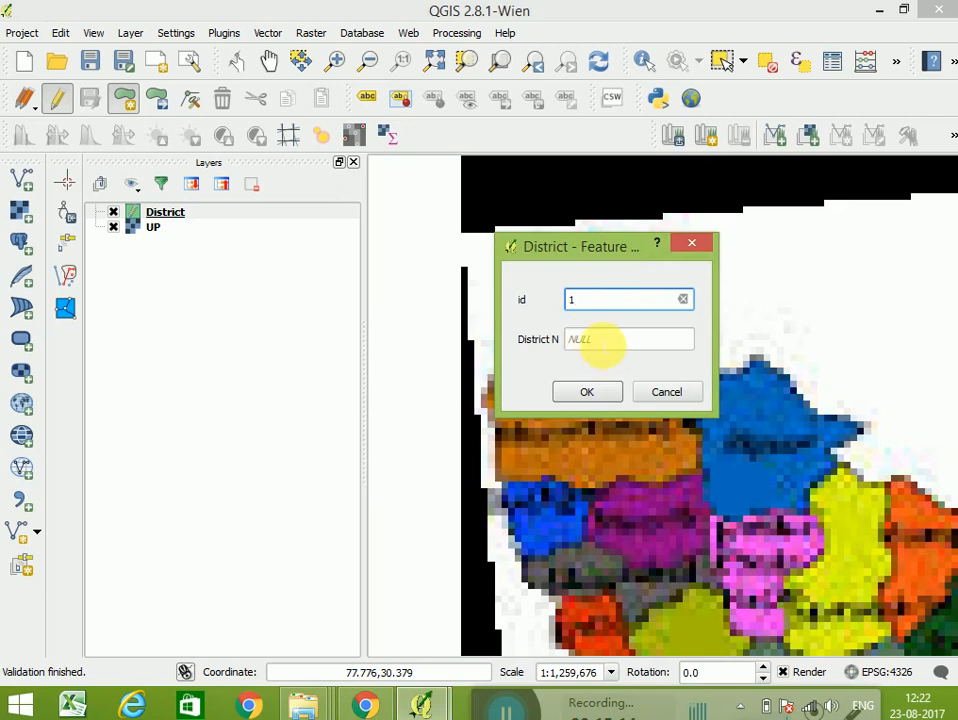
pyautogui.click(600, 343)
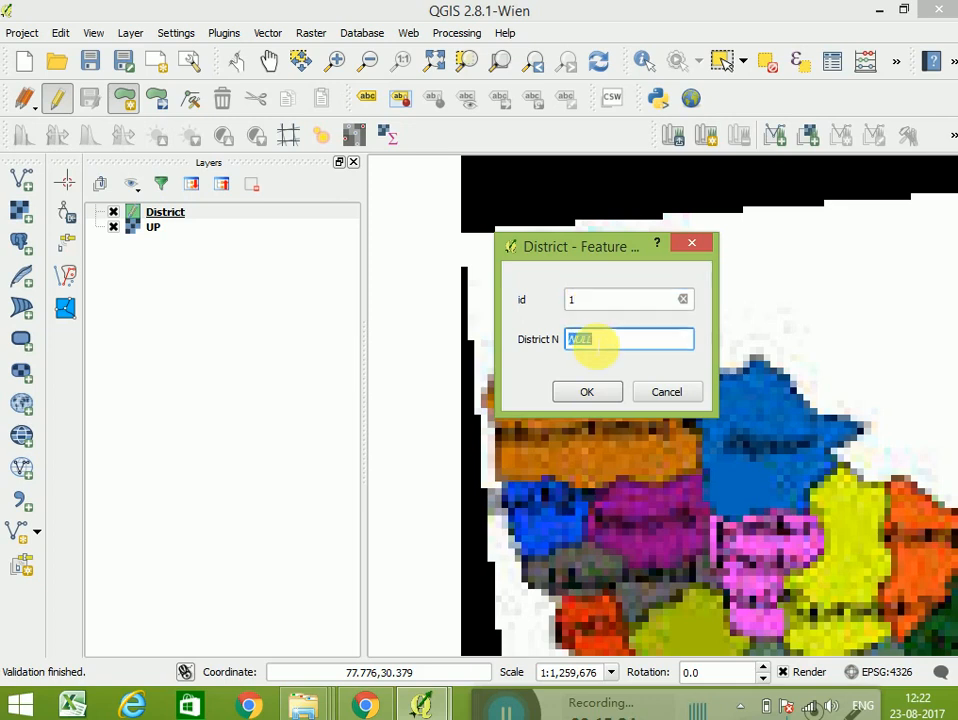
pyautogui.write('Saharanpur')
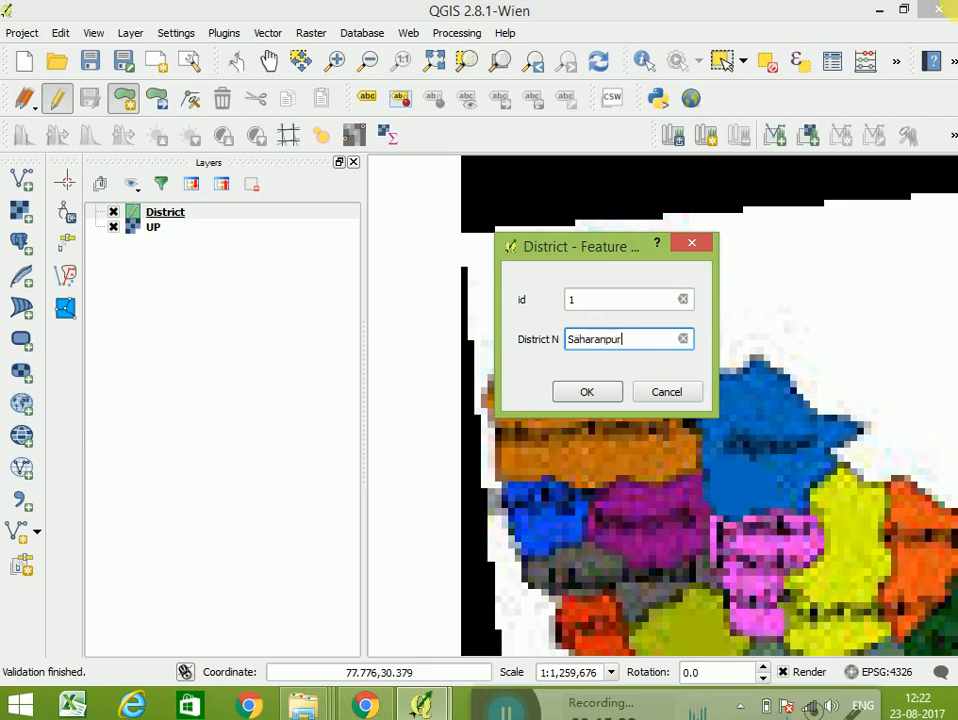
pyautogui.click(598, 393)
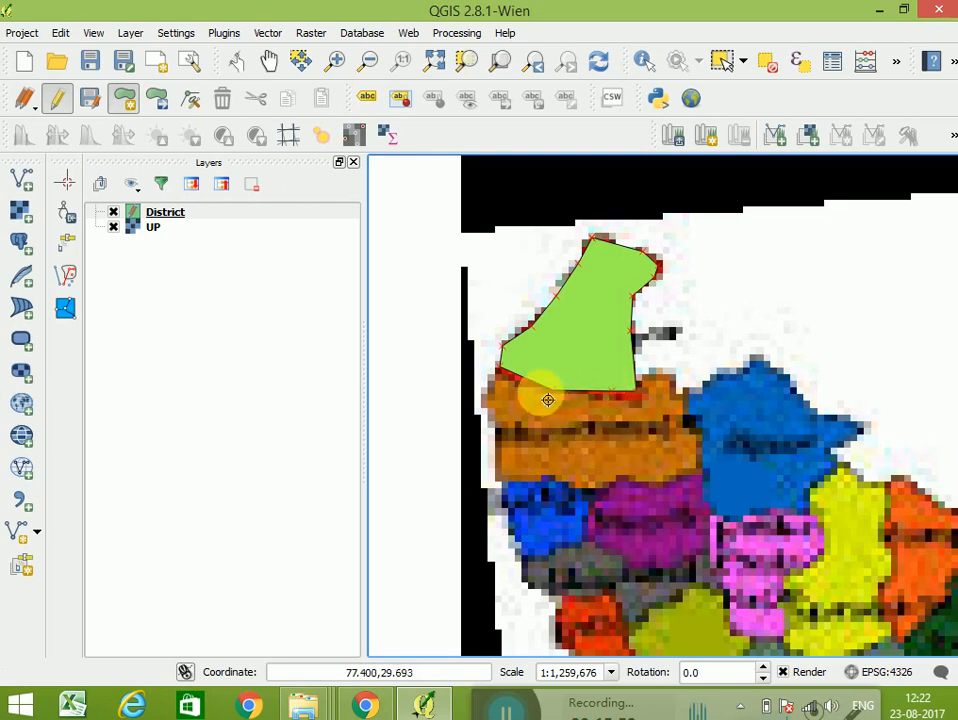
# Step: Set the current layer's snapping to vertex with a tolerance of 0.10000 map units, and apply the snapping options
pyautogui.click(172, 33)
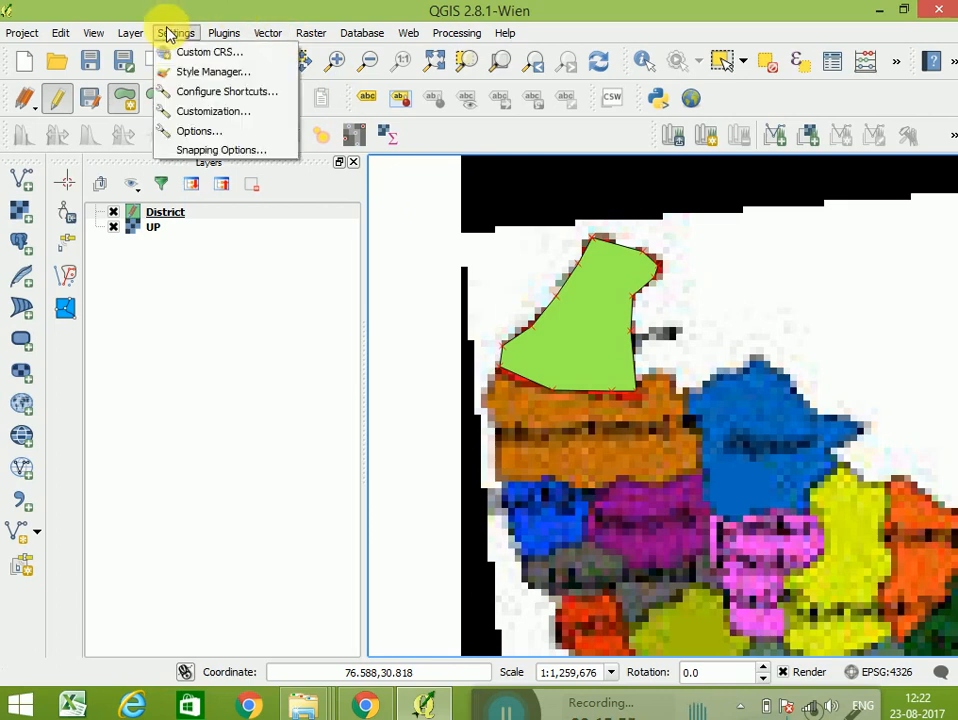
pyautogui.click(232, 149)
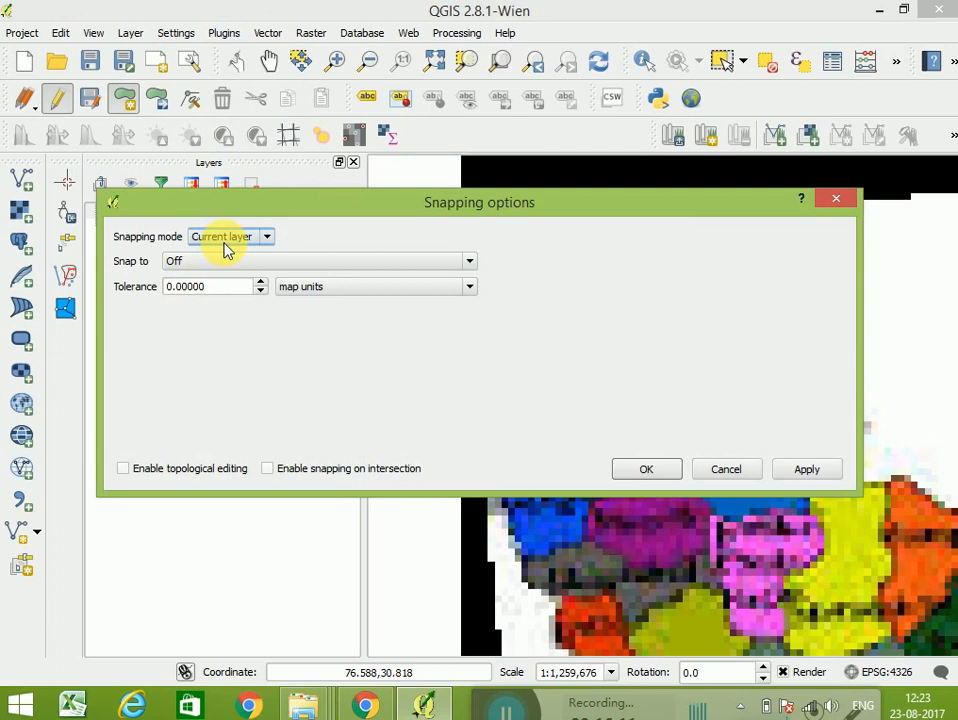
pyautogui.click(229, 265)
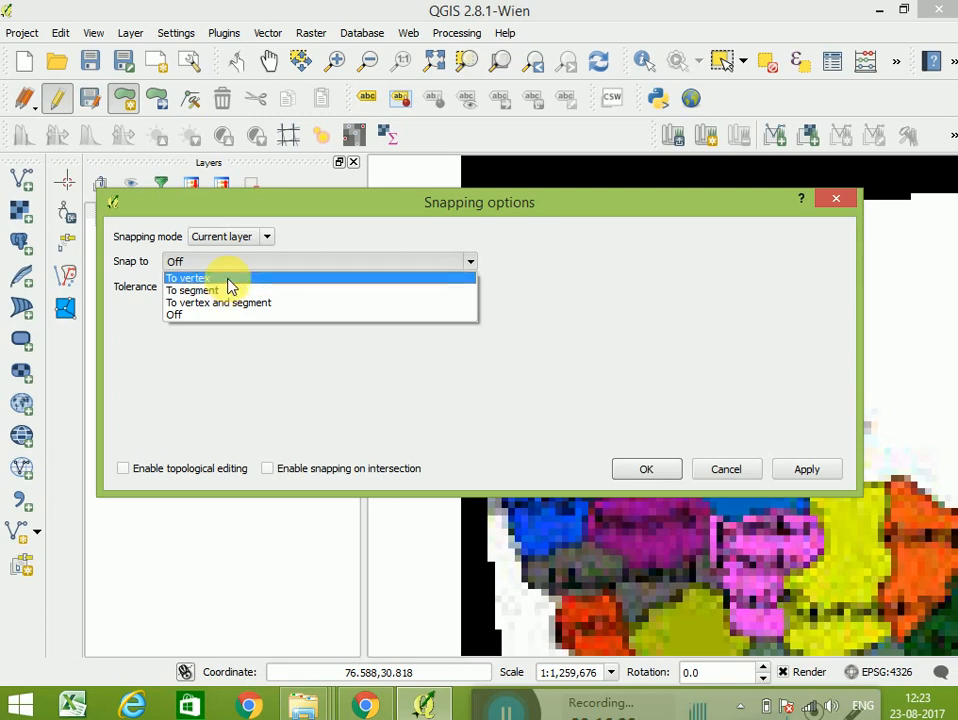
pyautogui.click(228, 280)
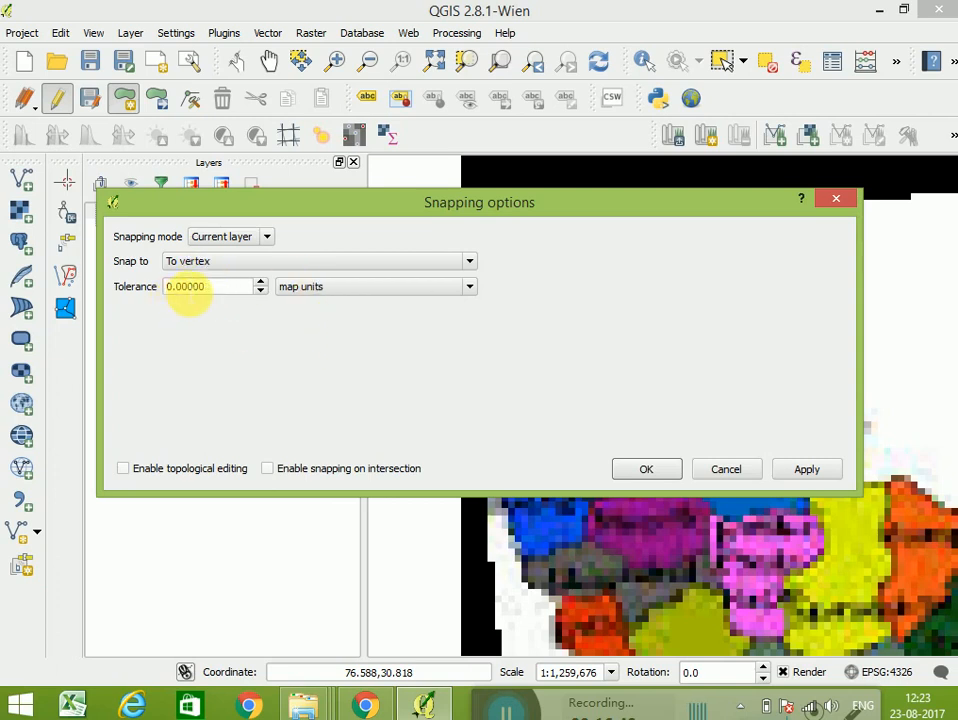
pyautogui.click(188, 291)
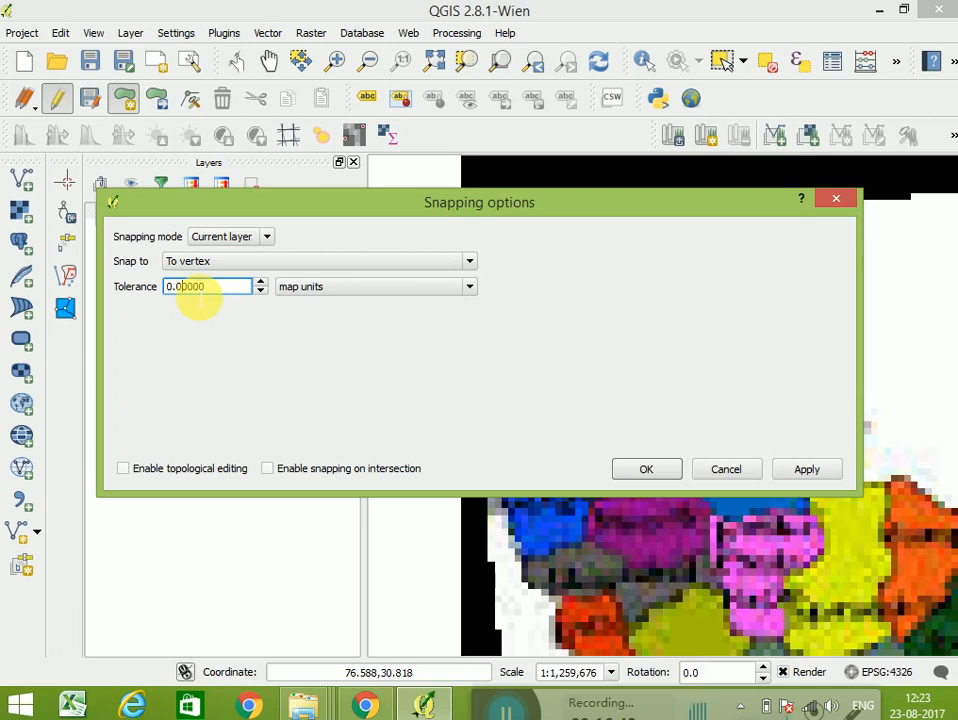
pyautogui.write('1')
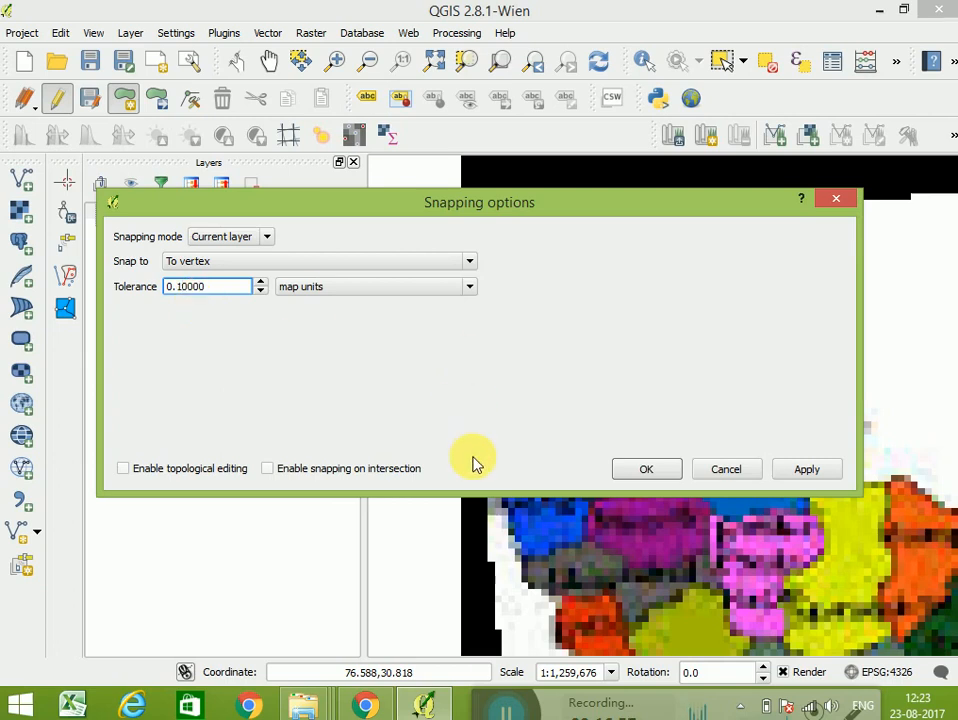
pyautogui.click(650, 469)
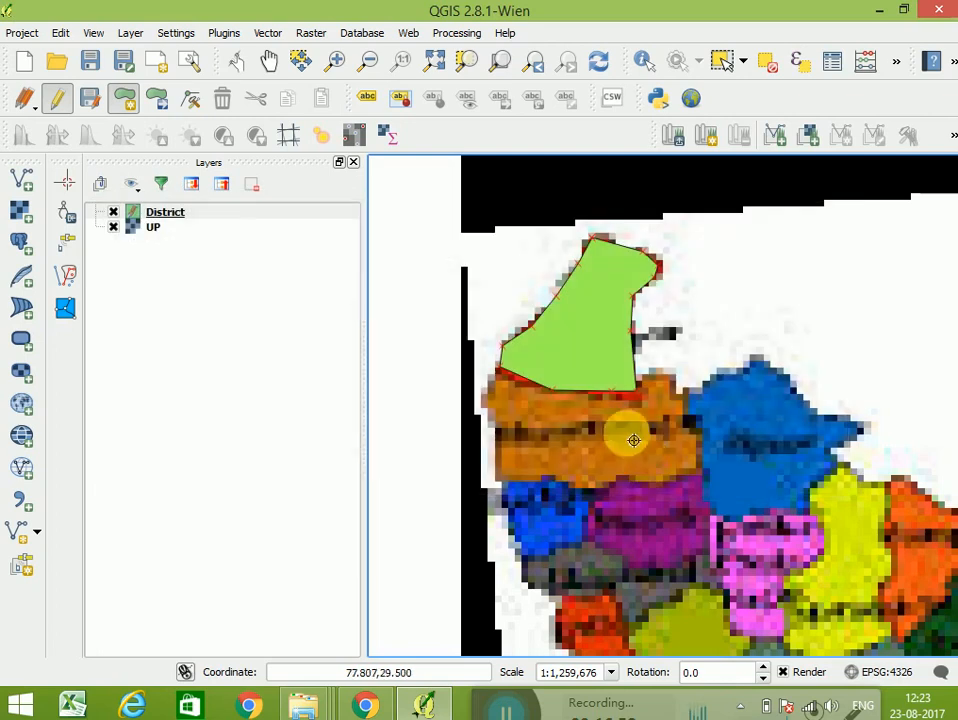
# Step: Trace and close a polygon around the orange district directly south of Saharanpur, following the shared boundary's vertices
pyautogui.scroll(1, 554, 400)
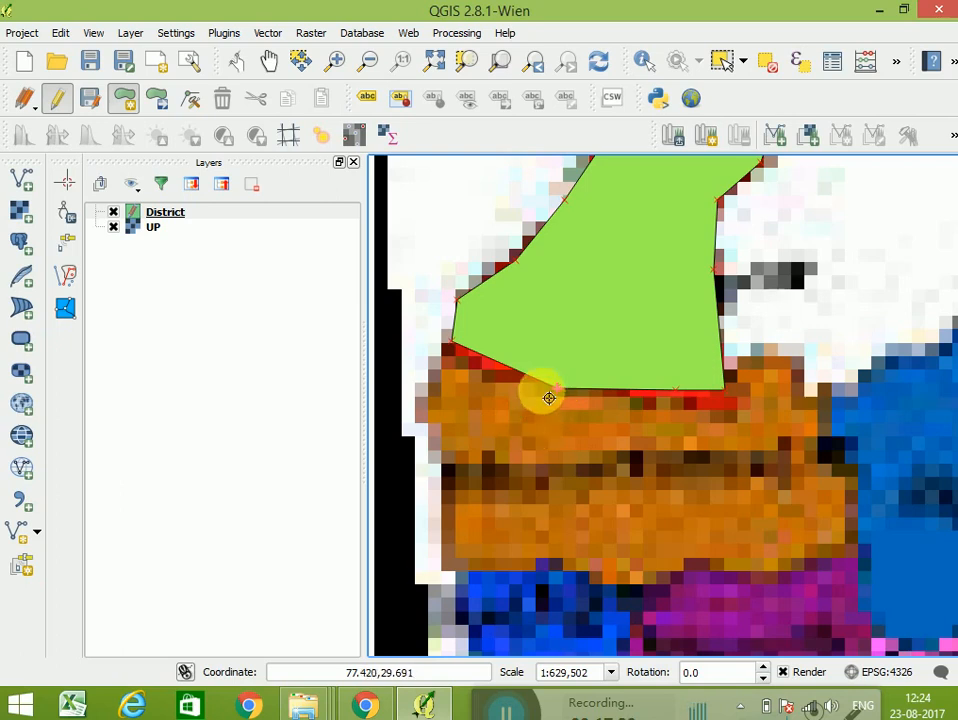
pyautogui.moveTo(549, 398); pyautogui.dragTo(855, 527)
pyautogui.click(847, 523)
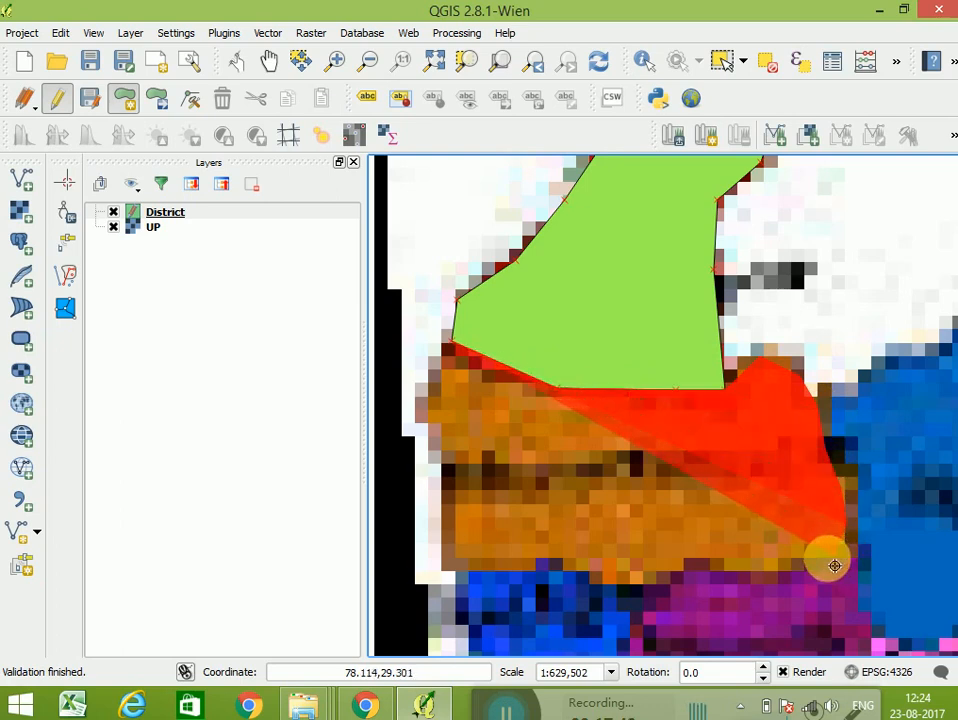
pyautogui.click(831, 557)
pyautogui.click(766, 570)
pyautogui.click(686, 568)
pyautogui.click(600, 584)
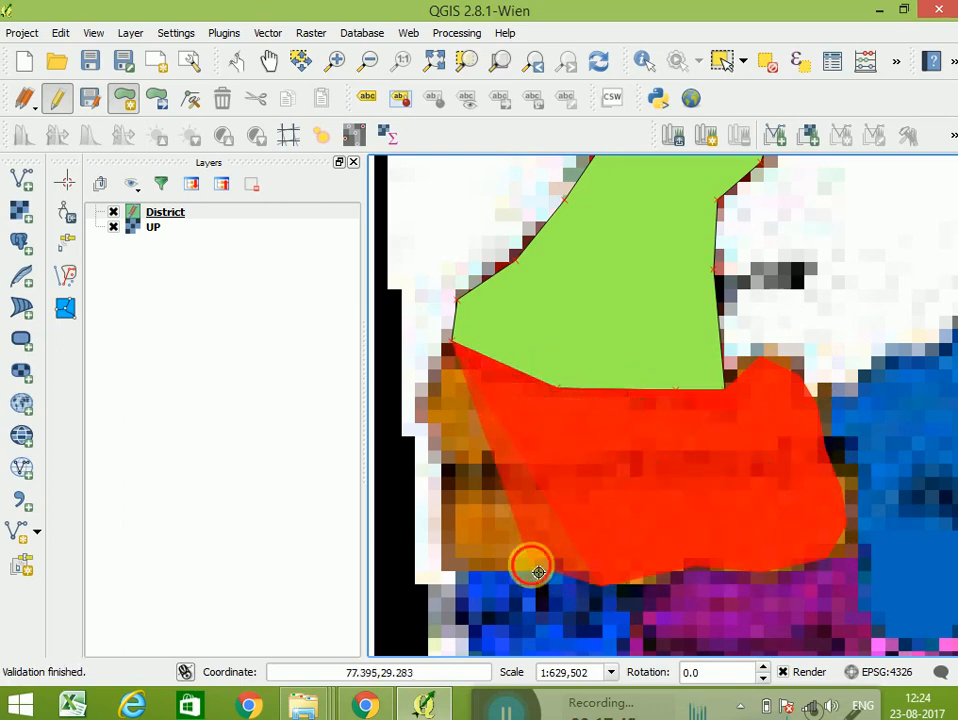
pyautogui.click(457, 560)
pyautogui.click(442, 420)
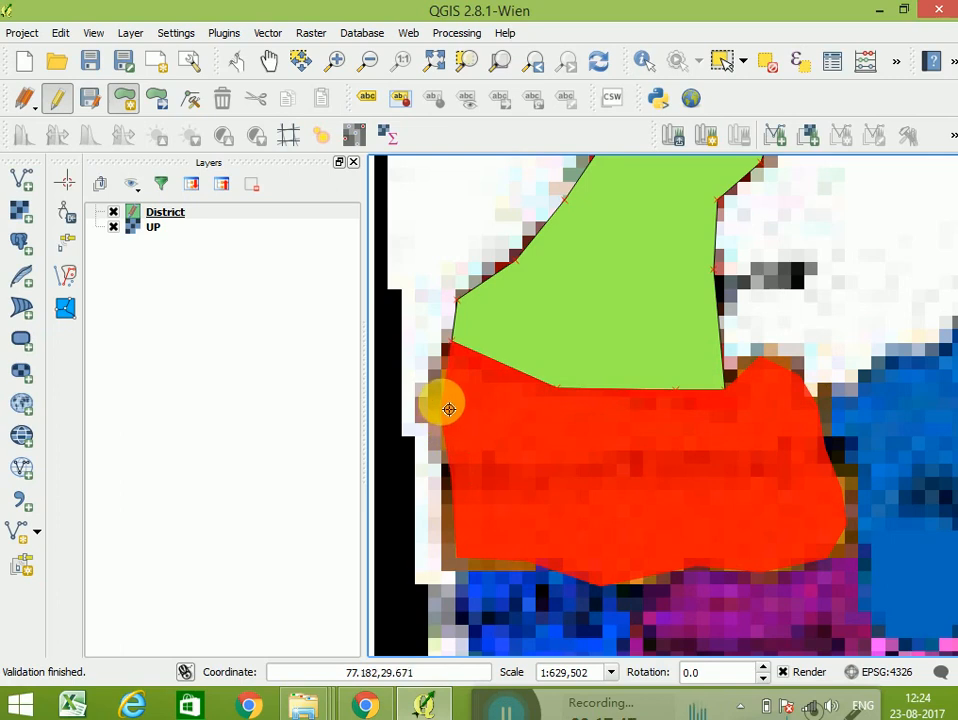
pyautogui.click(445, 374)
pyautogui.rightClick(450, 378)
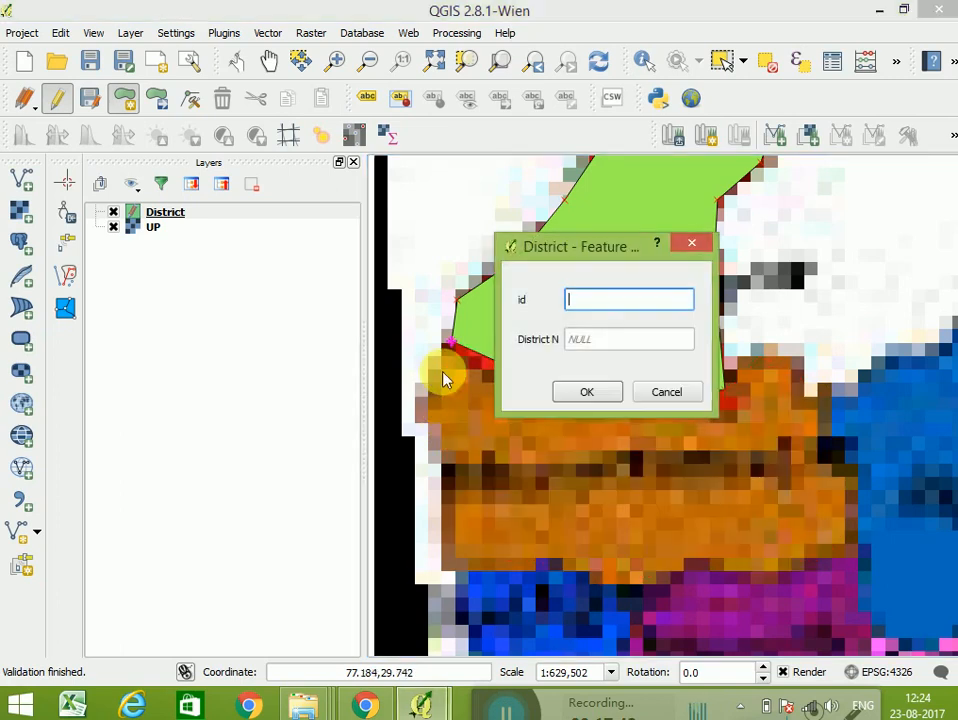
# Step: Give the orange district's polygon the id 2 and the District N value Muzzafarnagar, and save its attributes
pyautogui.write('2')
pyautogui.press('Tab')
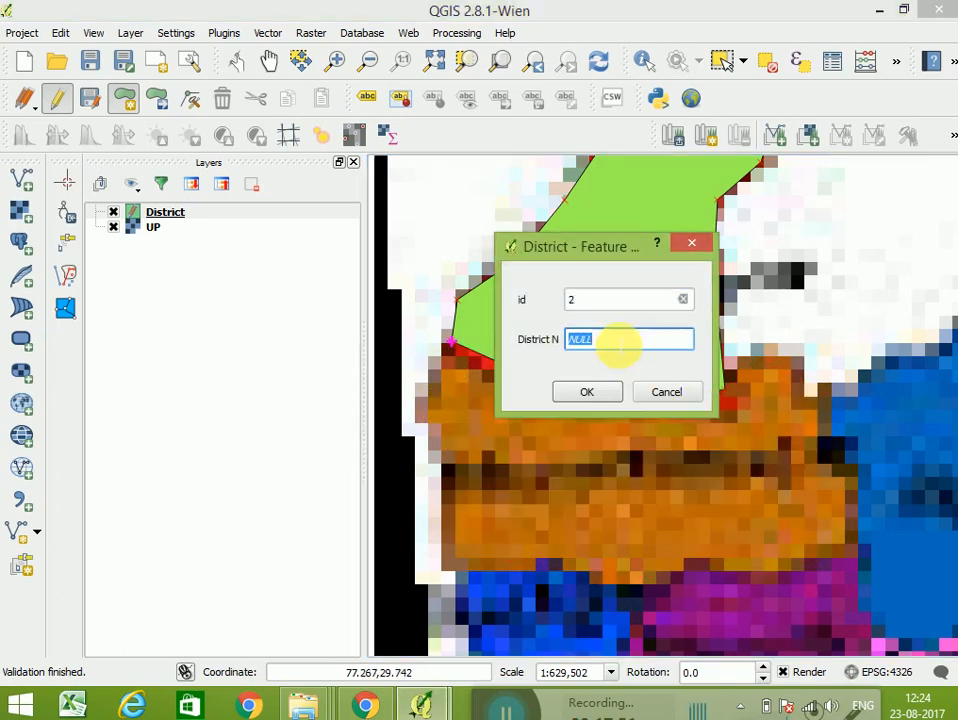
pyautogui.write('Muzzaf')
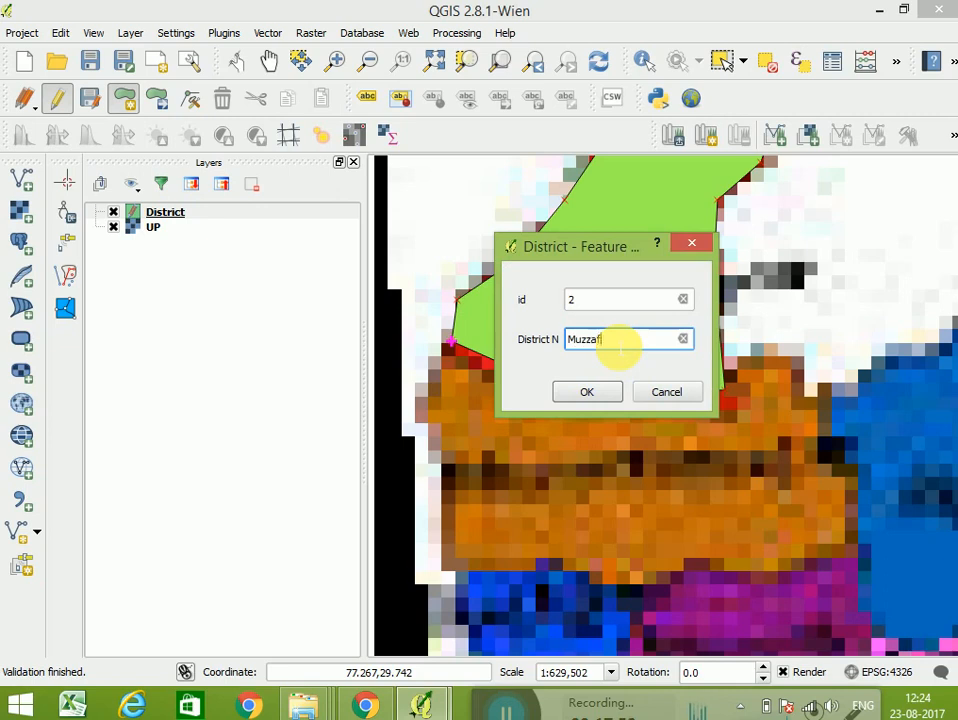
pyautogui.write('arnagar')
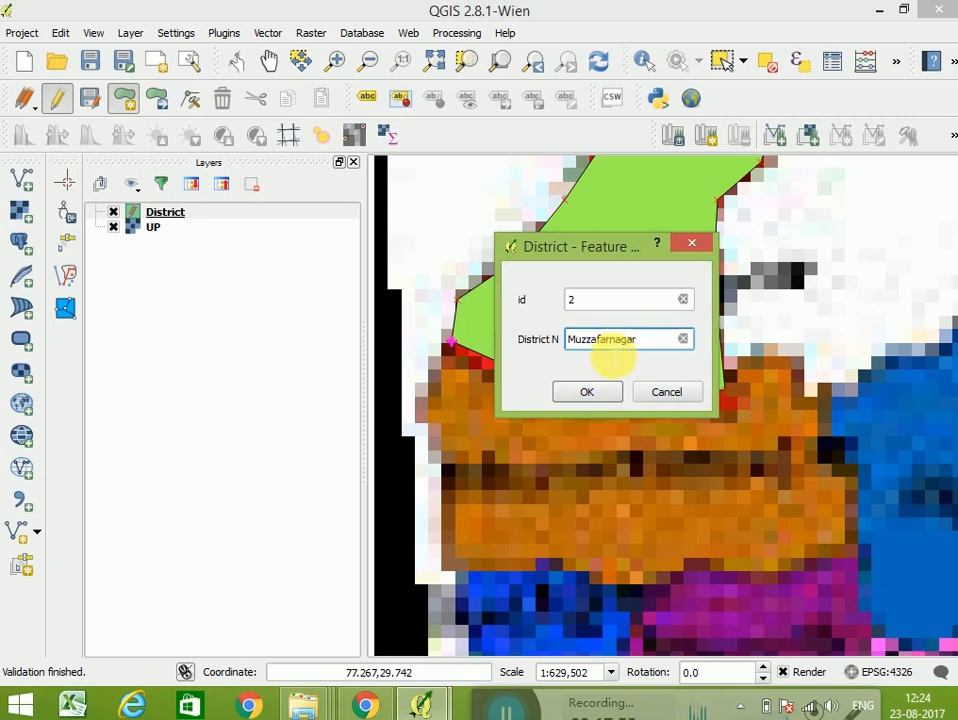
pyautogui.click(587, 392)
# Step: Trace and close a polygon around the large blue district east of Muzzafarnagar, snapping to the shared boundary
pyautogui.scroll(-1, 588, 405)
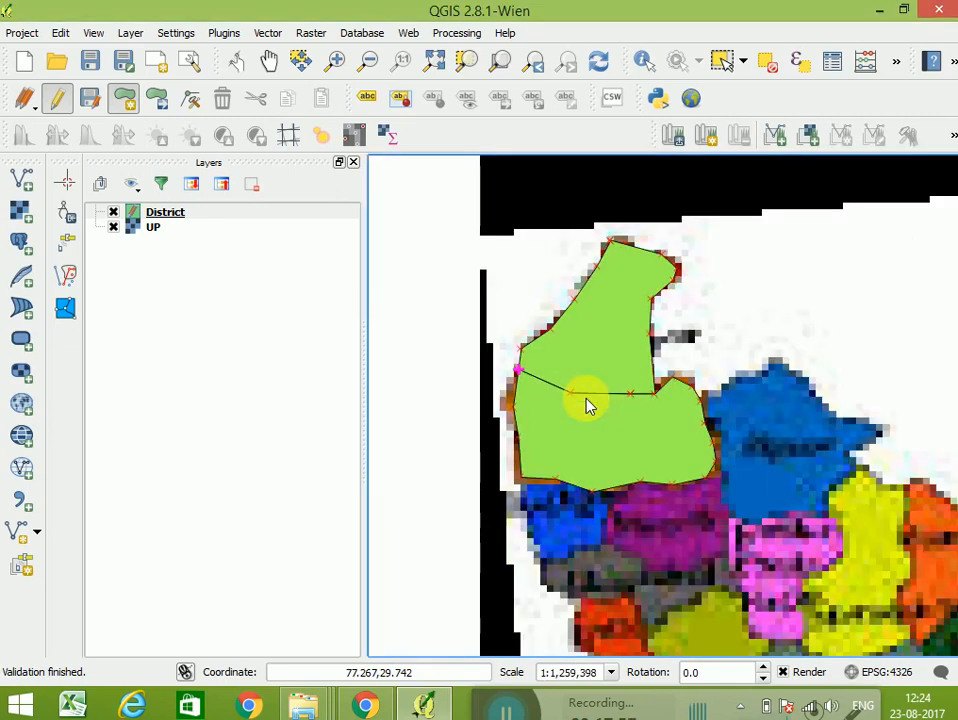
pyautogui.click(708, 401)
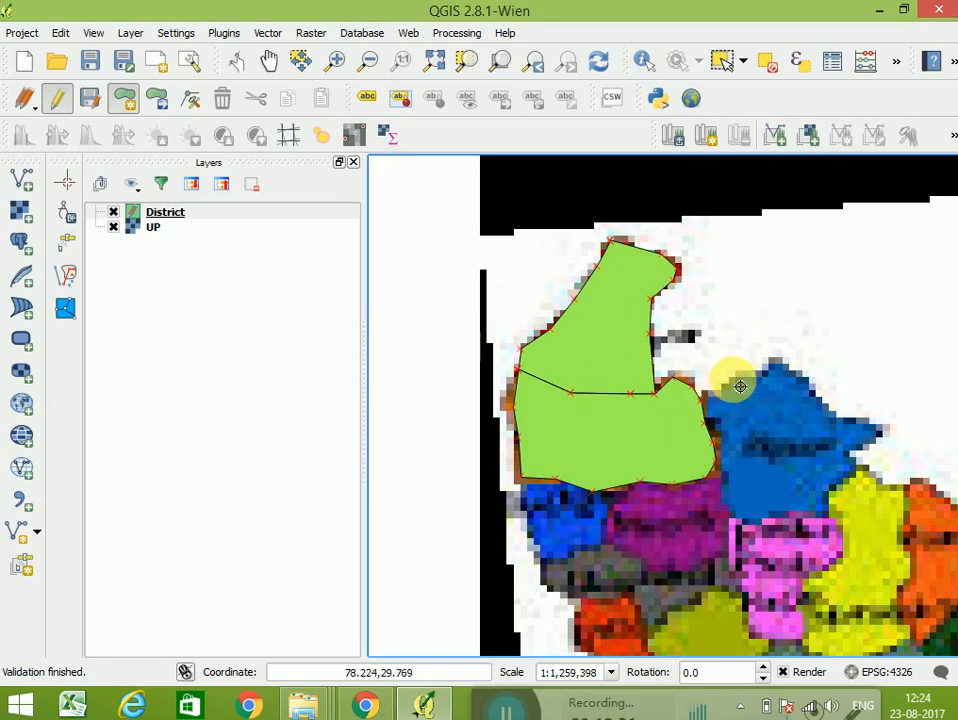
pyautogui.click(737, 379)
pyautogui.click(772, 365)
pyautogui.click(807, 380)
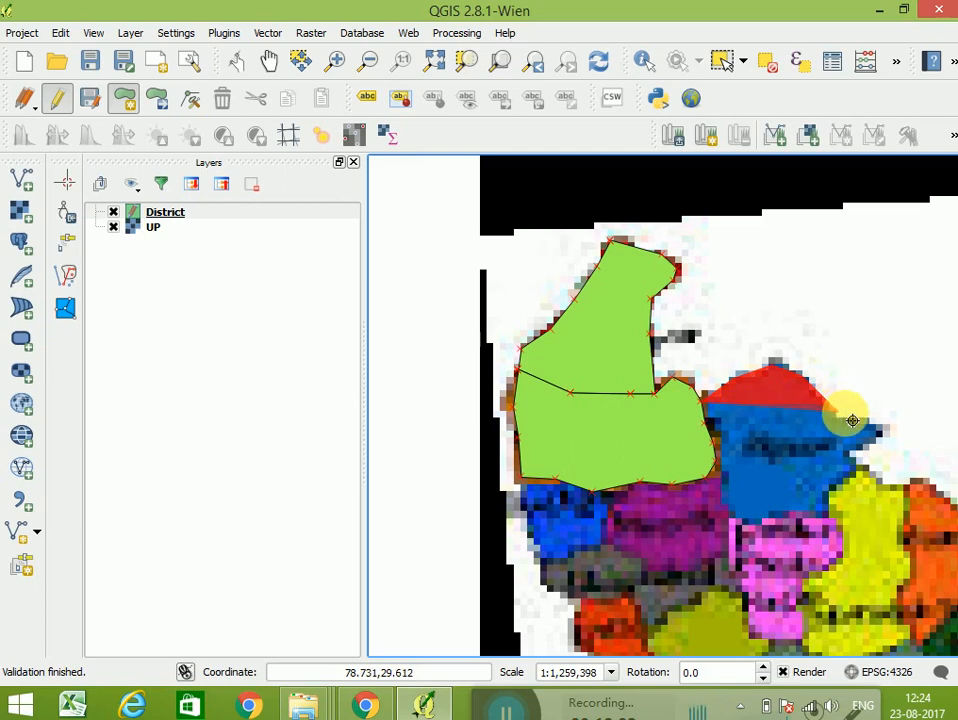
pyautogui.click(877, 429)
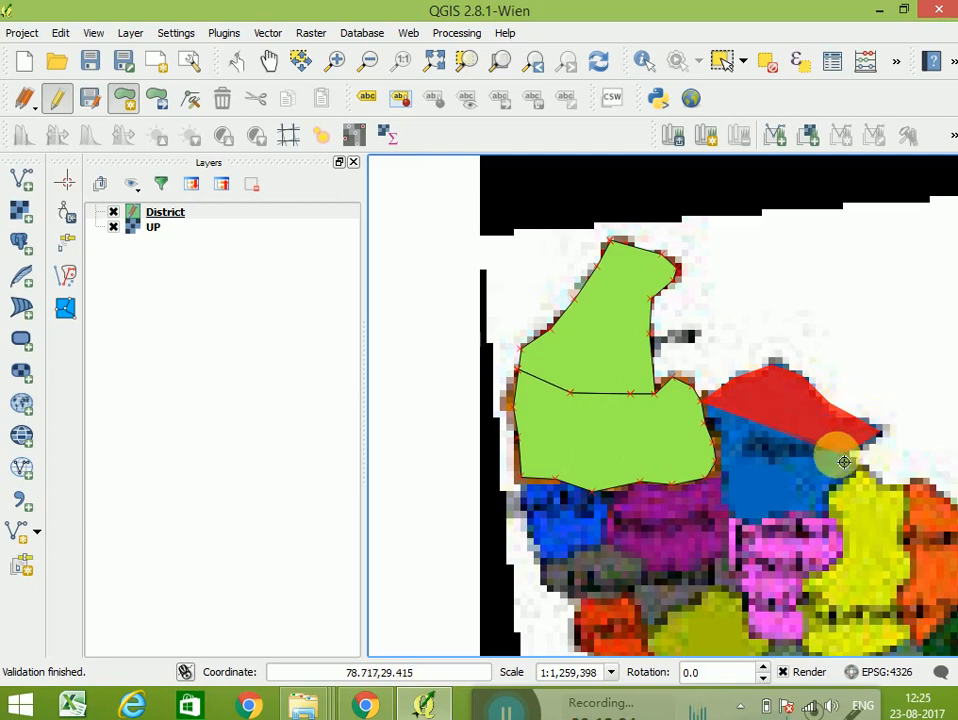
pyautogui.click(825, 505)
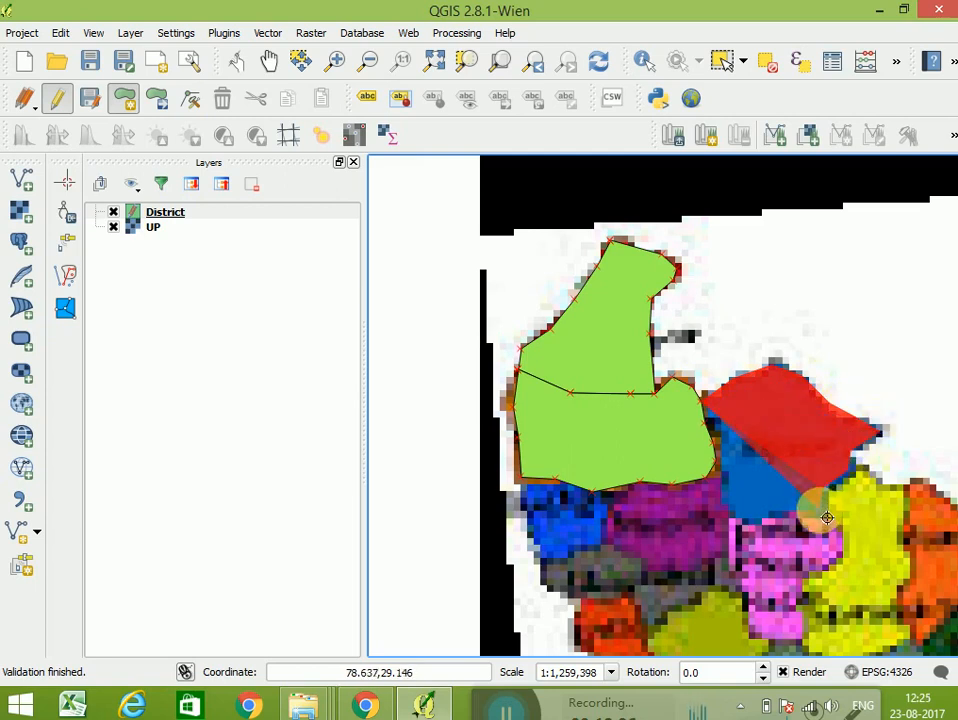
pyautogui.click(738, 517)
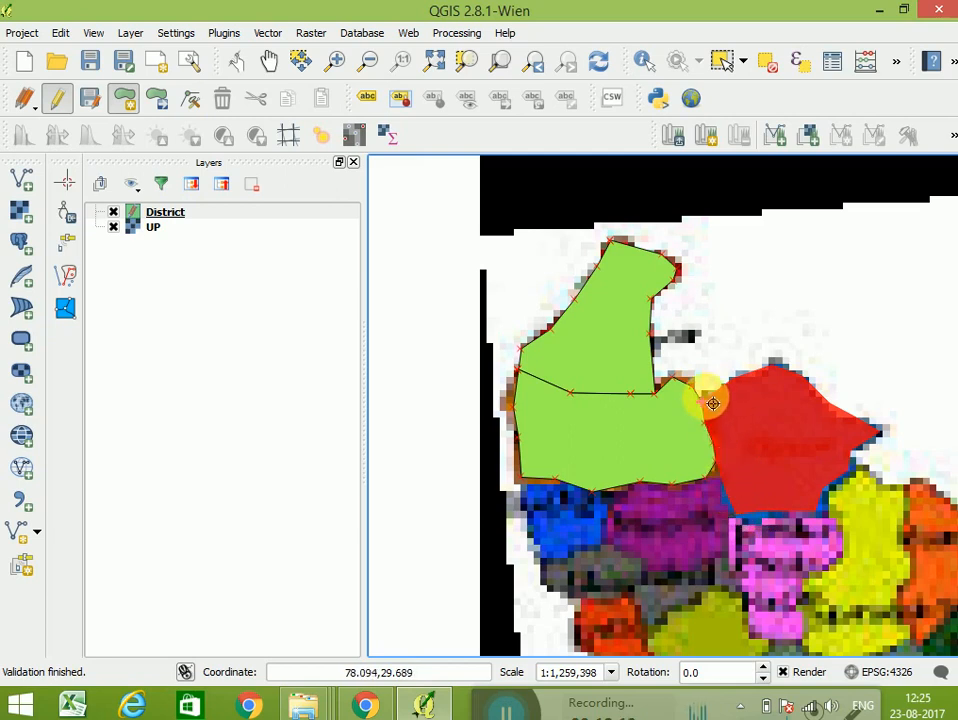
pyautogui.rightClick(710, 402)
# Step: Give the large blue district's polygon the id 3 and the District N value Bijnor, and save its attributes
pyautogui.write('3')
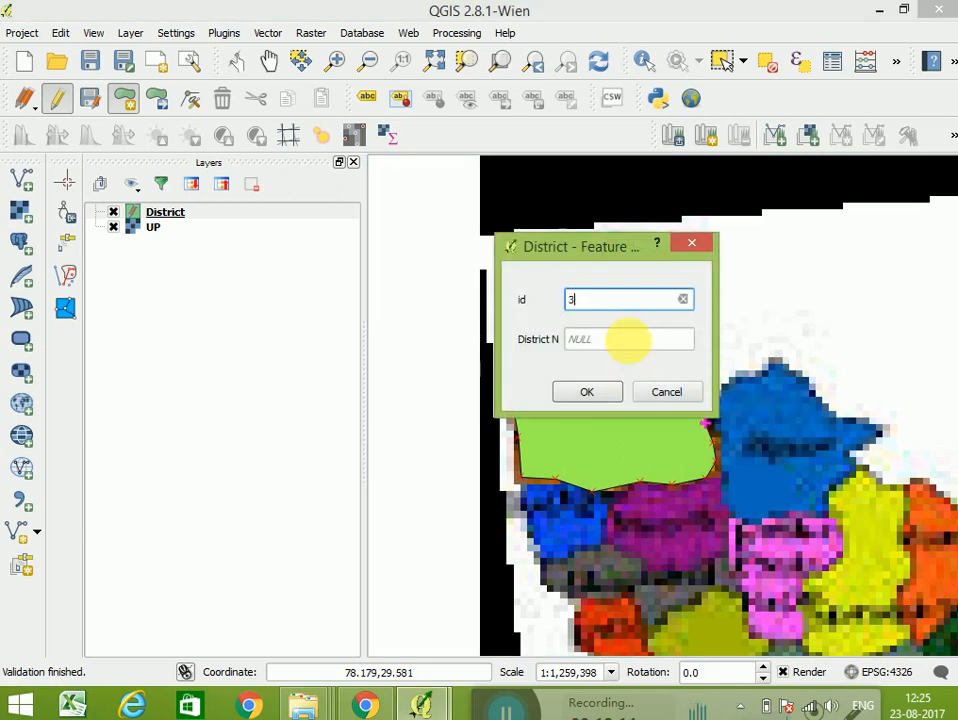
pyautogui.press('Tab')
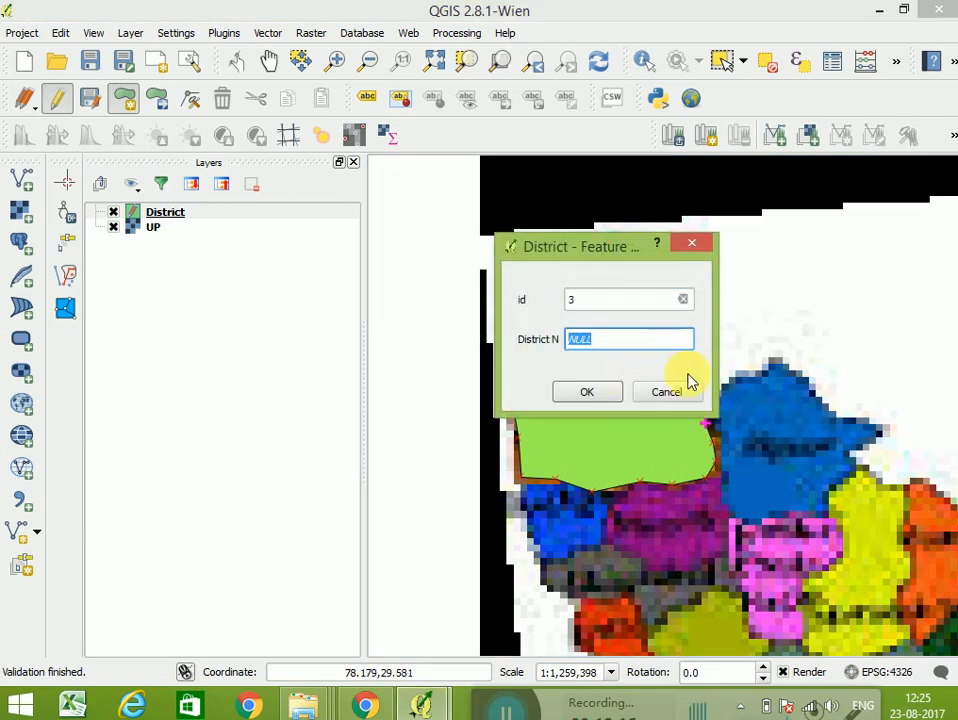
pyautogui.write('Bijnor')
pyautogui.click(575, 395)
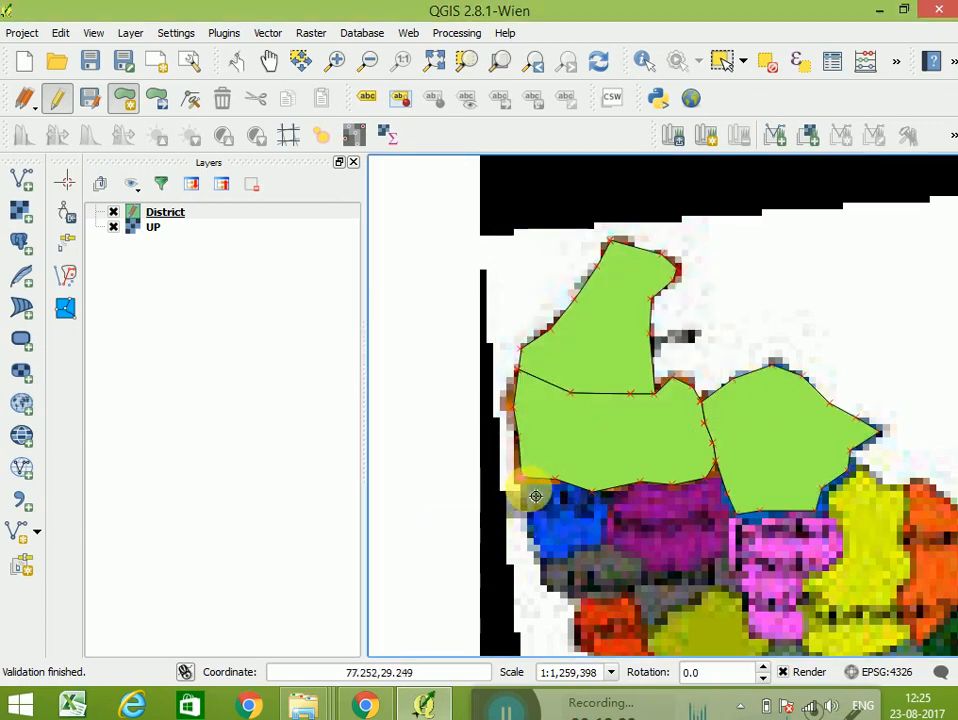
# Step: Trace and close a polygon around the purple district south of Muzzafarnagar, snapping to the Muzzafarnagar and Bijnor boundaries
pyautogui.click(735, 540)
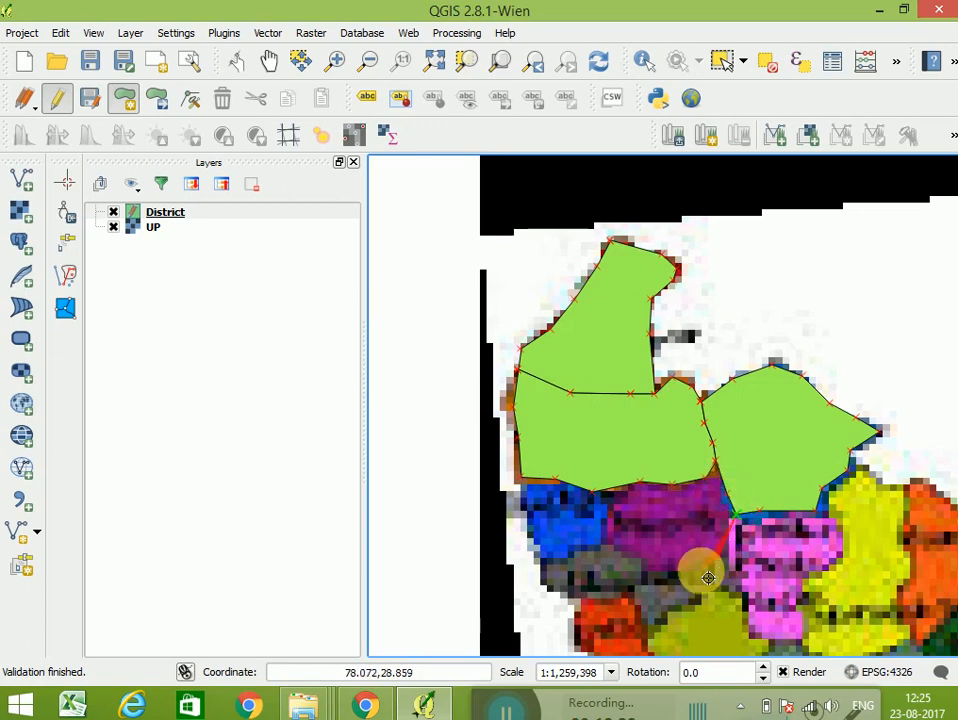
pyautogui.click(708, 578)
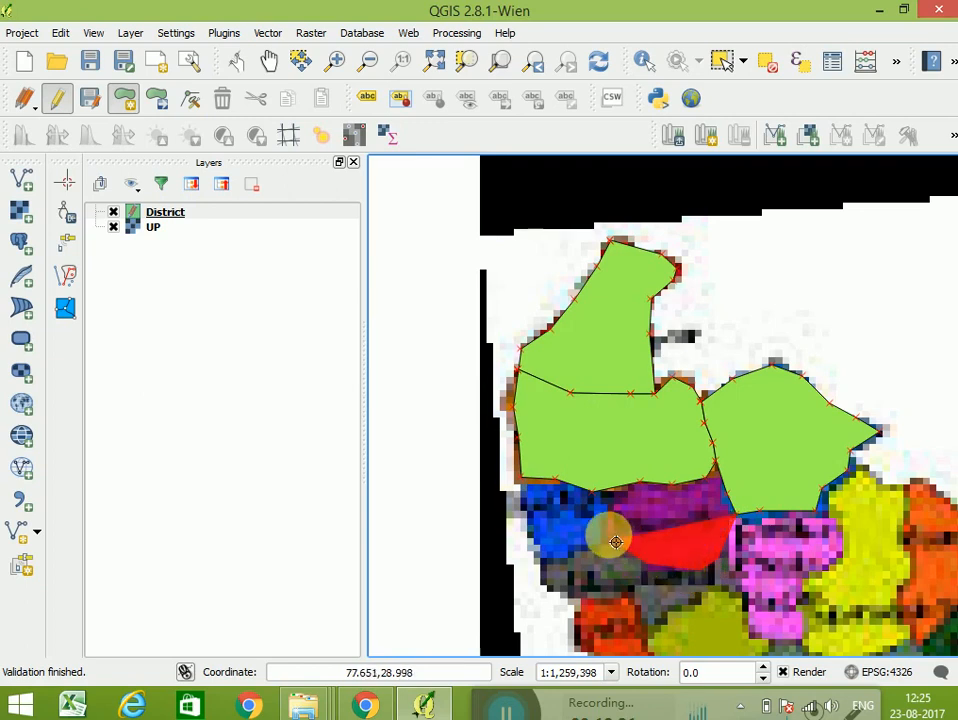
pyautogui.click(603, 492)
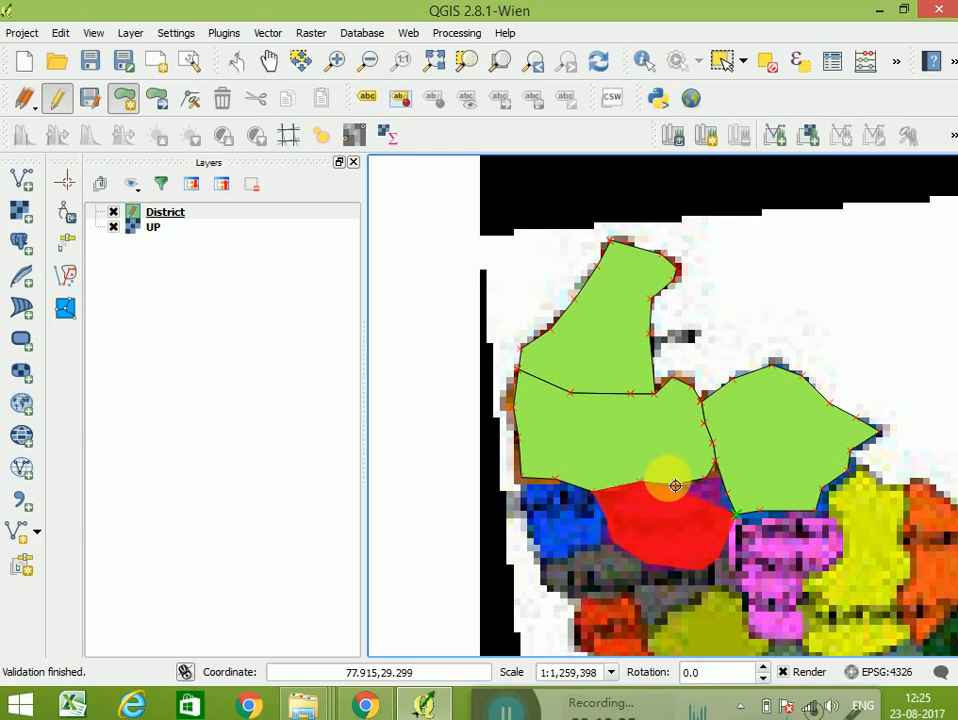
pyautogui.click(720, 466)
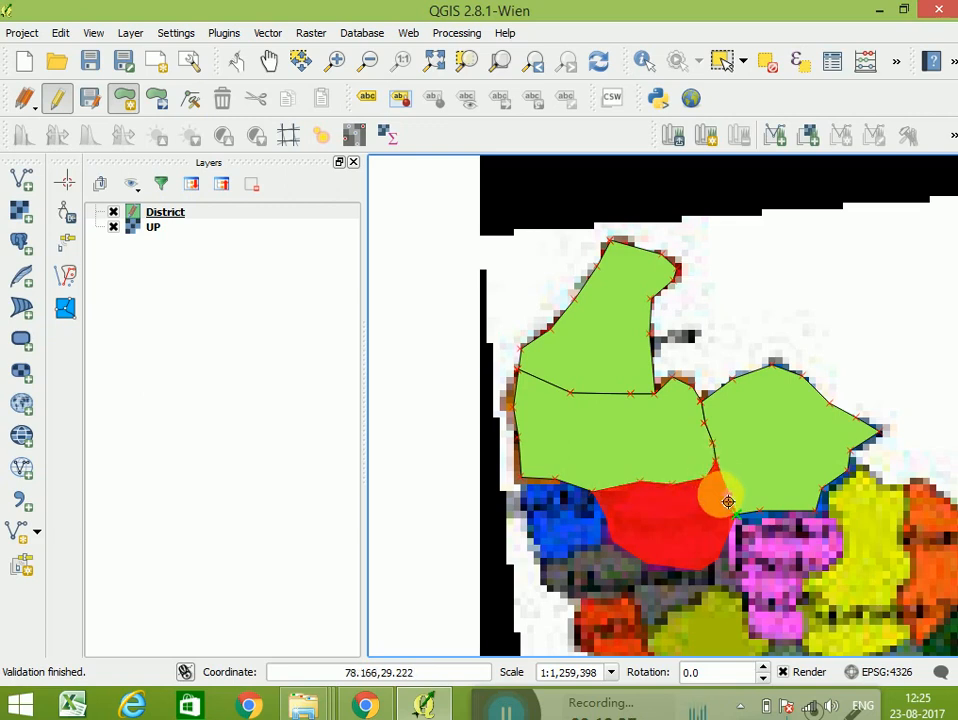
pyautogui.click(731, 502)
pyautogui.rightClick(731, 502)
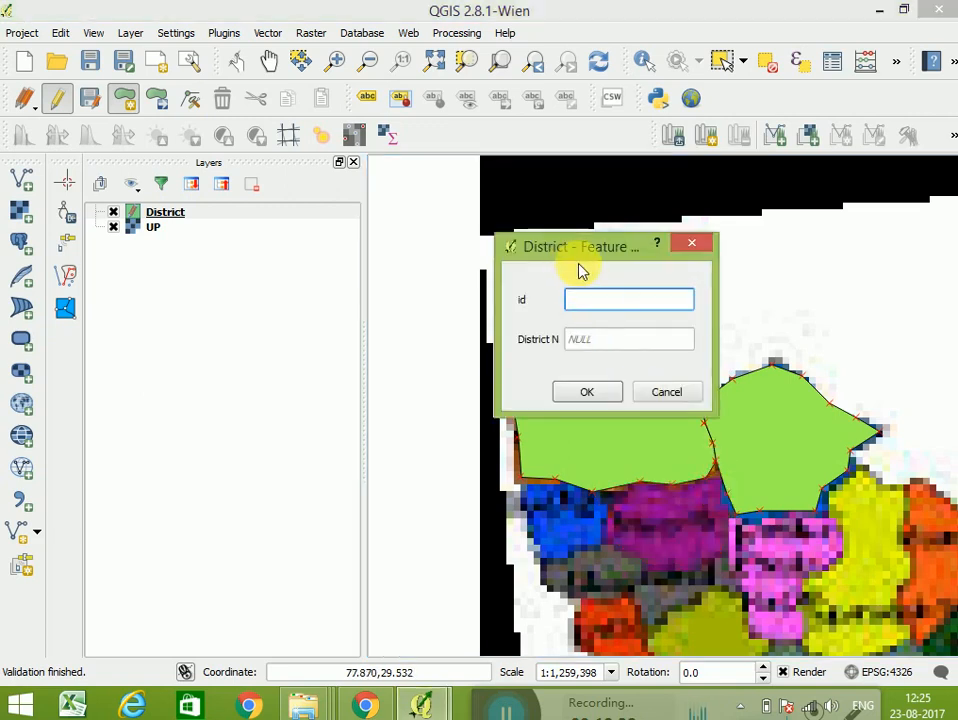
# Step: Give the purple district's polygon the id 4 and the District N value Meerut, and save its attributes
pyautogui.write('3')
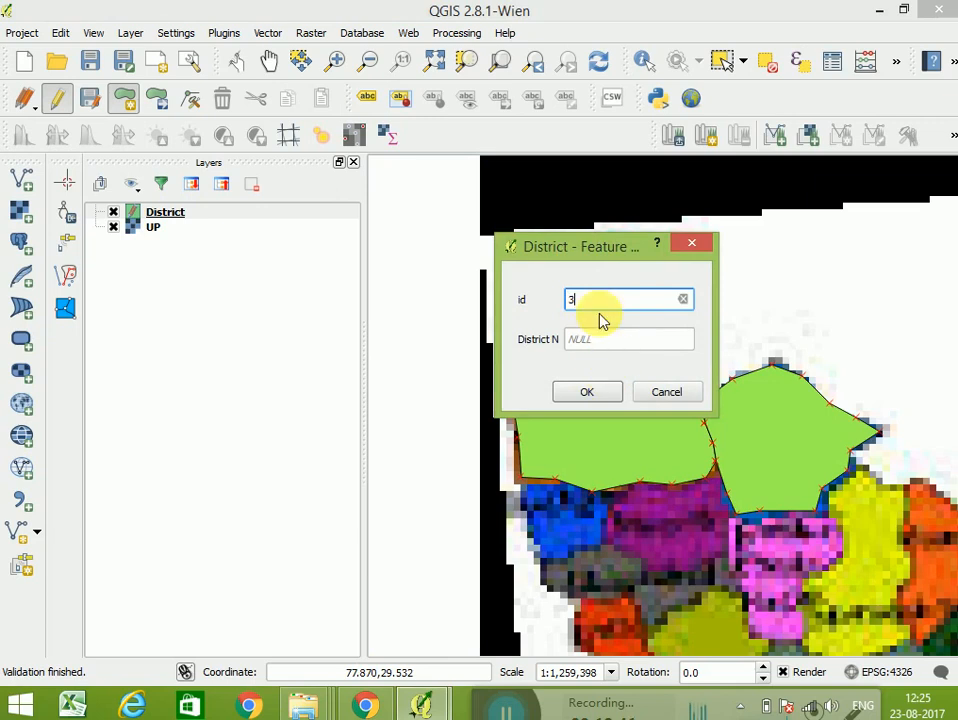
pyautogui.press('BackSpace')
pyautogui.write('4')
pyautogui.press('Tab')
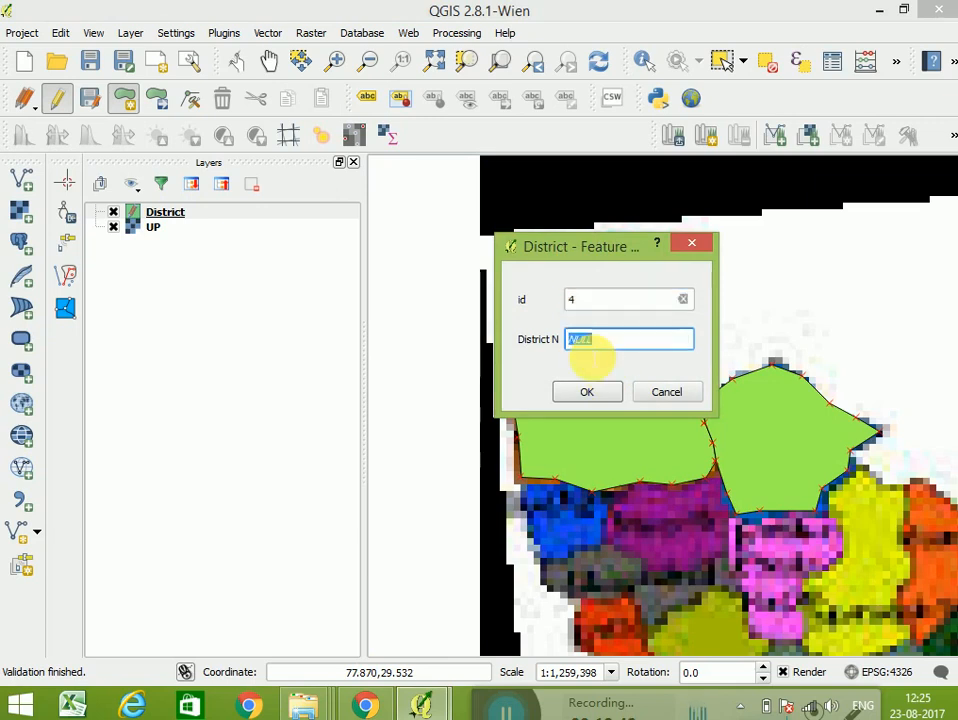
pyautogui.write('Meerut')
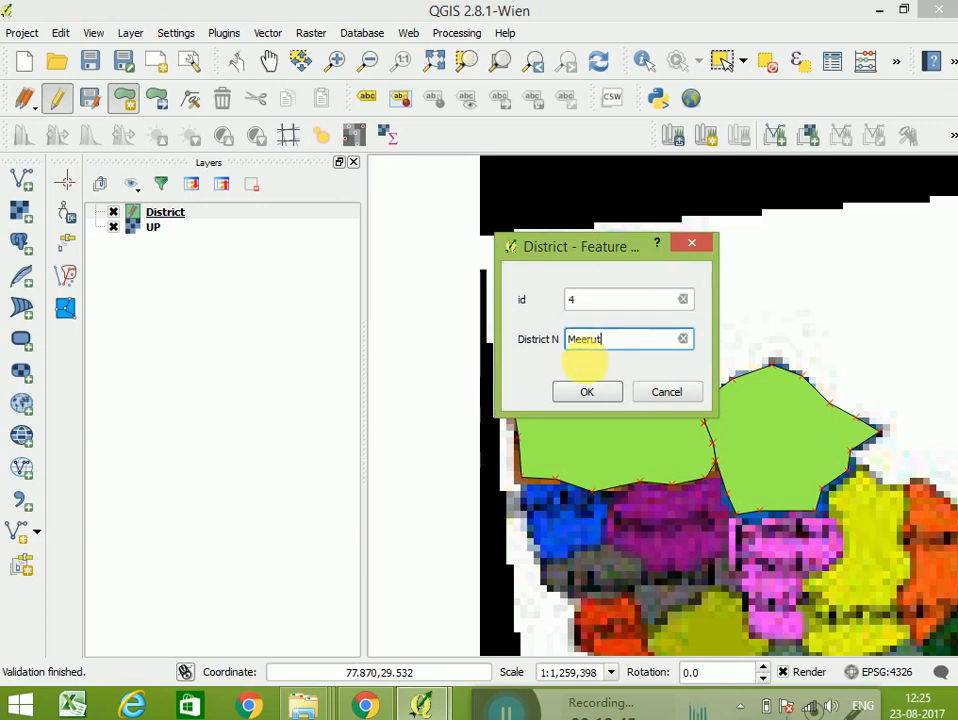
pyautogui.click(586, 392)
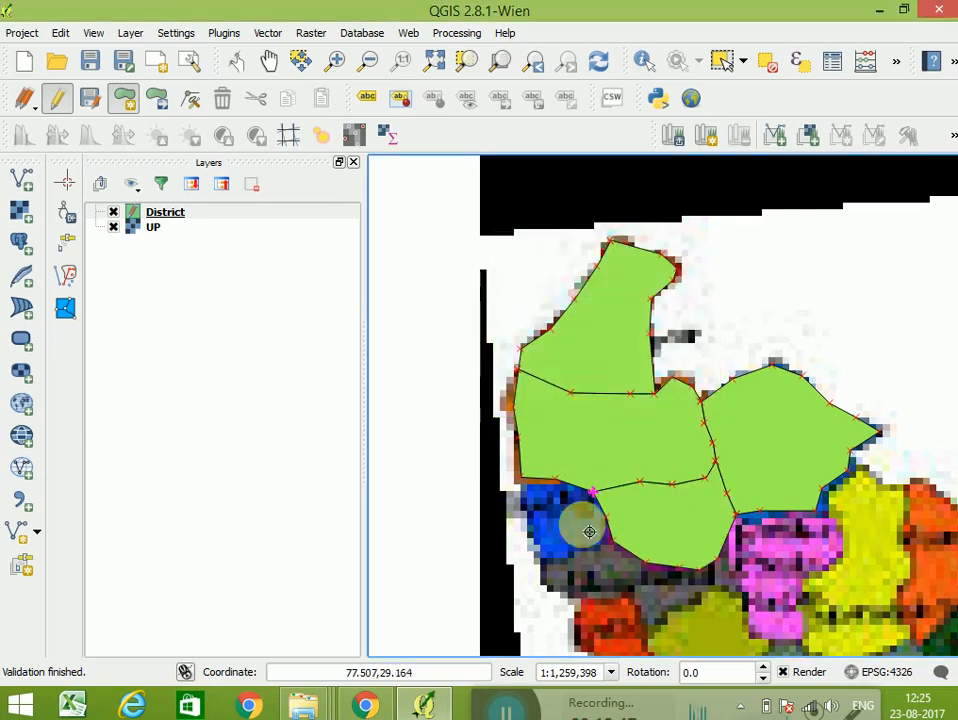
# Step: Trace and close a polygon around the small blue district west of Meerut, snapping to the Muzzafarnagar and Meerut boundaries
pyautogui.click(546, 560)
pyautogui.click(528, 524)
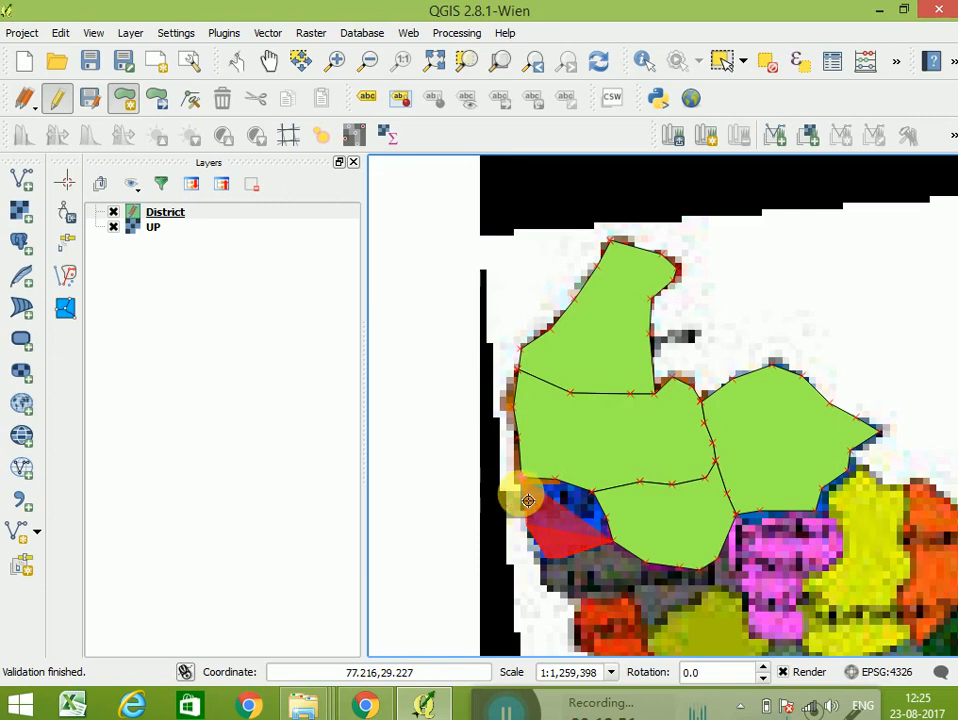
pyautogui.click(528, 501)
pyautogui.click(555, 496)
pyautogui.click(583, 497)
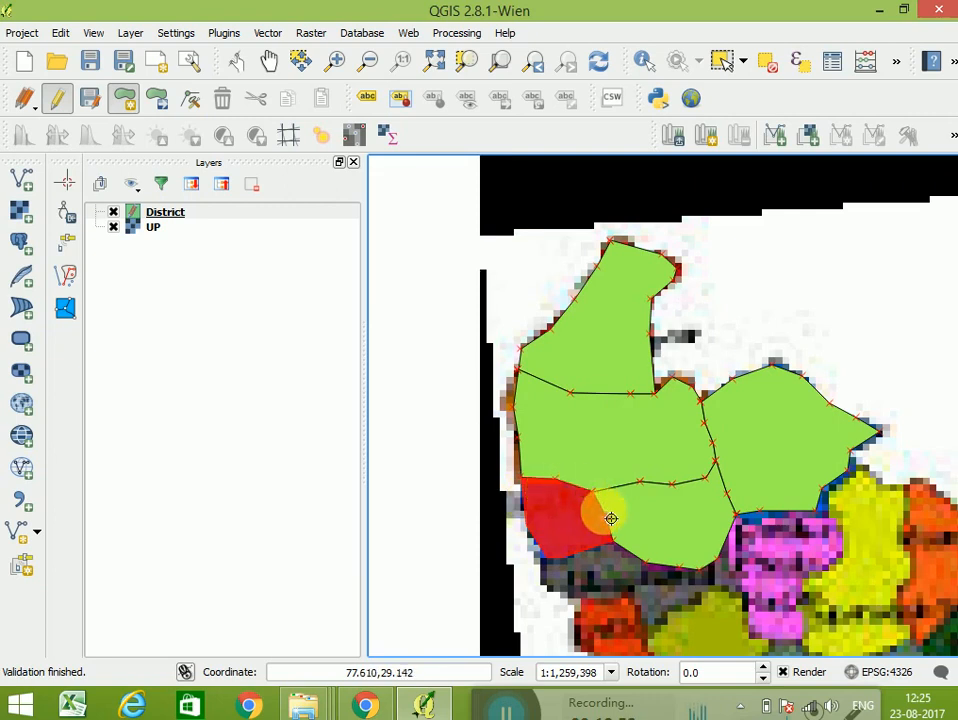
pyautogui.rightClick(609, 540)
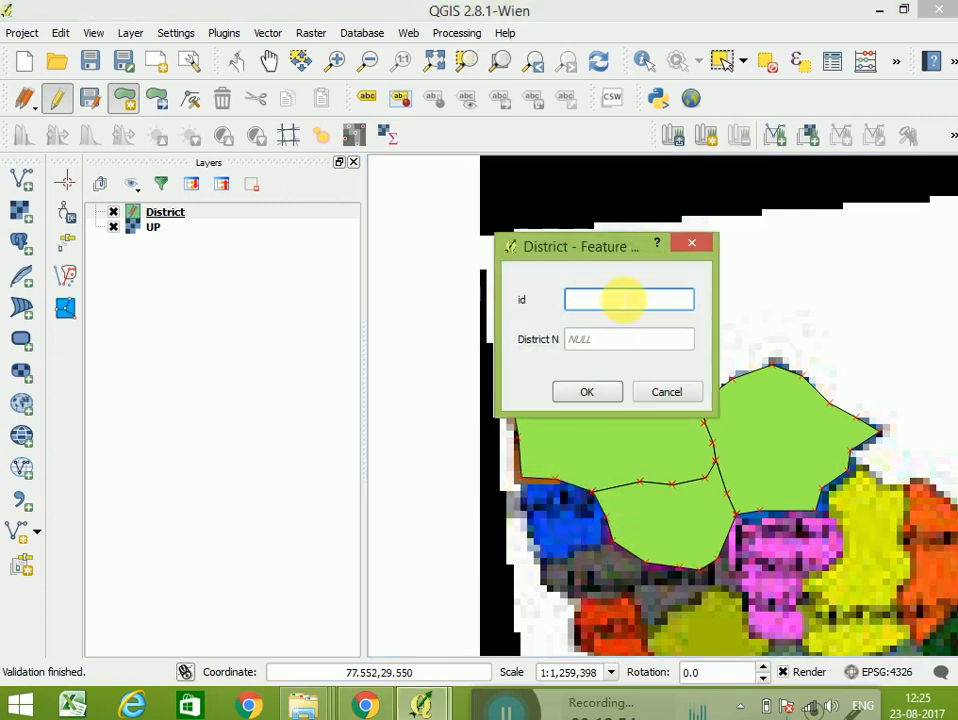
# Step: Give the small blue district's polygon the id 5 and the District N value Gaziabad, and save the layer edits
pyautogui.write('5')
pyautogui.click(604, 344)
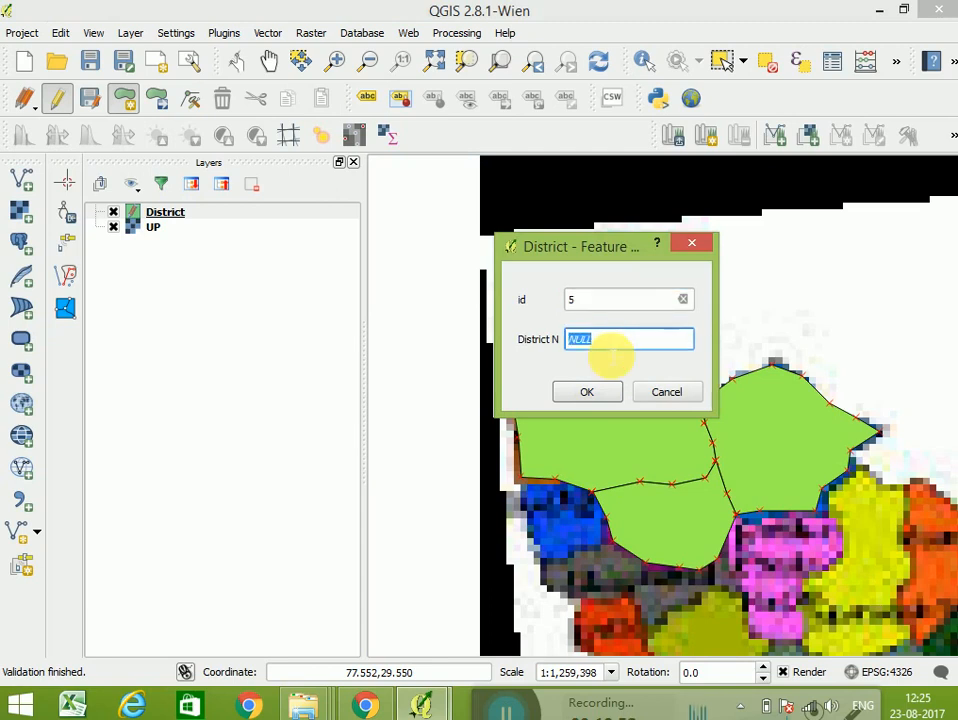
pyautogui.write('BGaziabad')
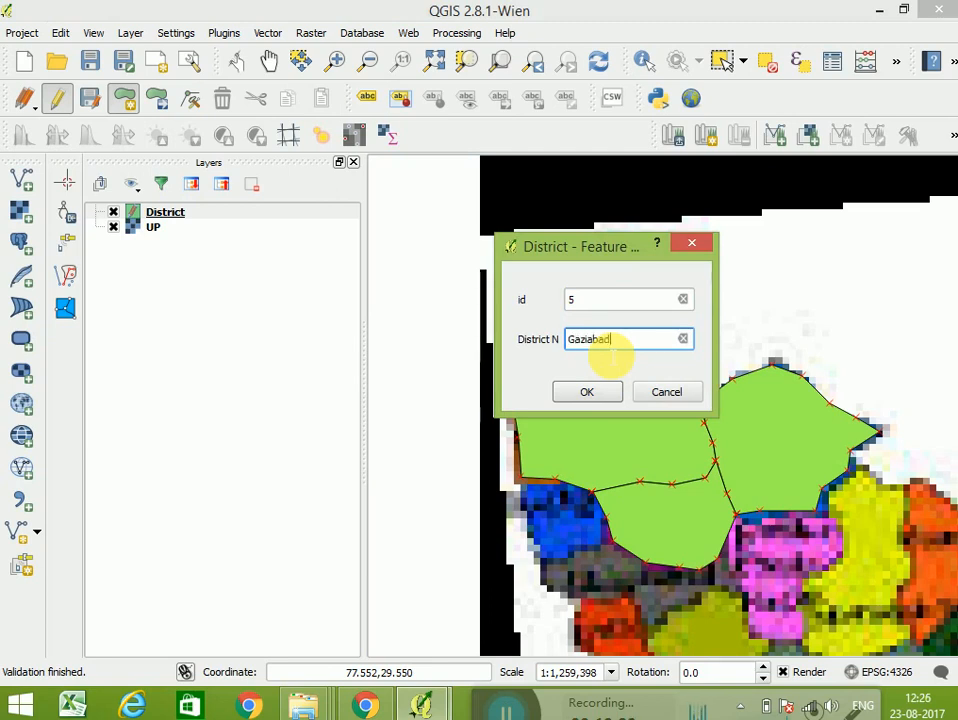
pyautogui.click(605, 392)
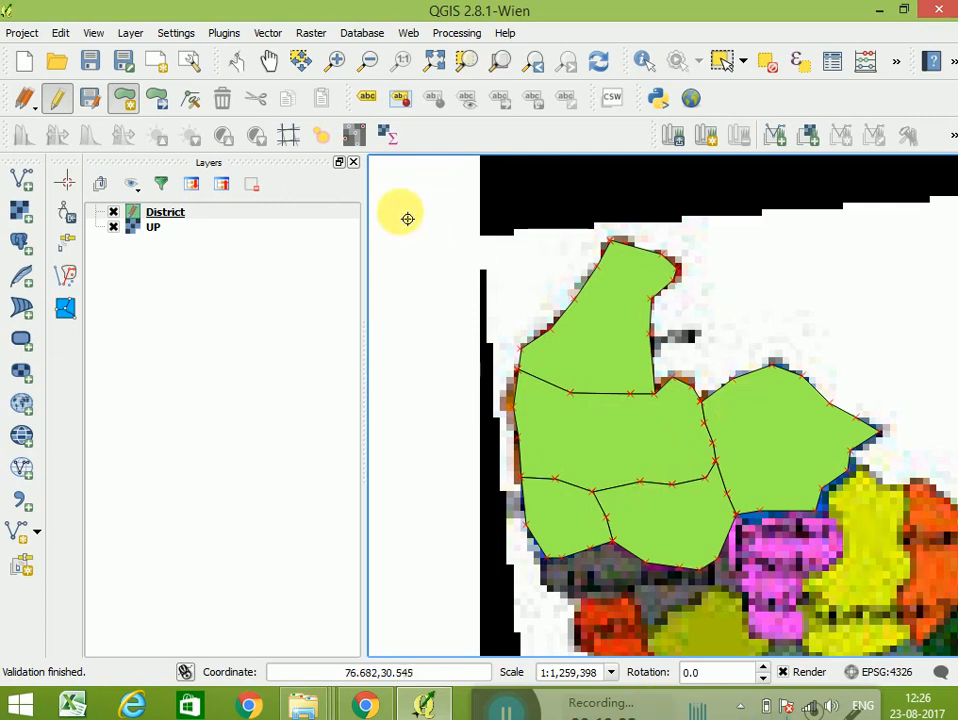
pyautogui.click(89, 98)
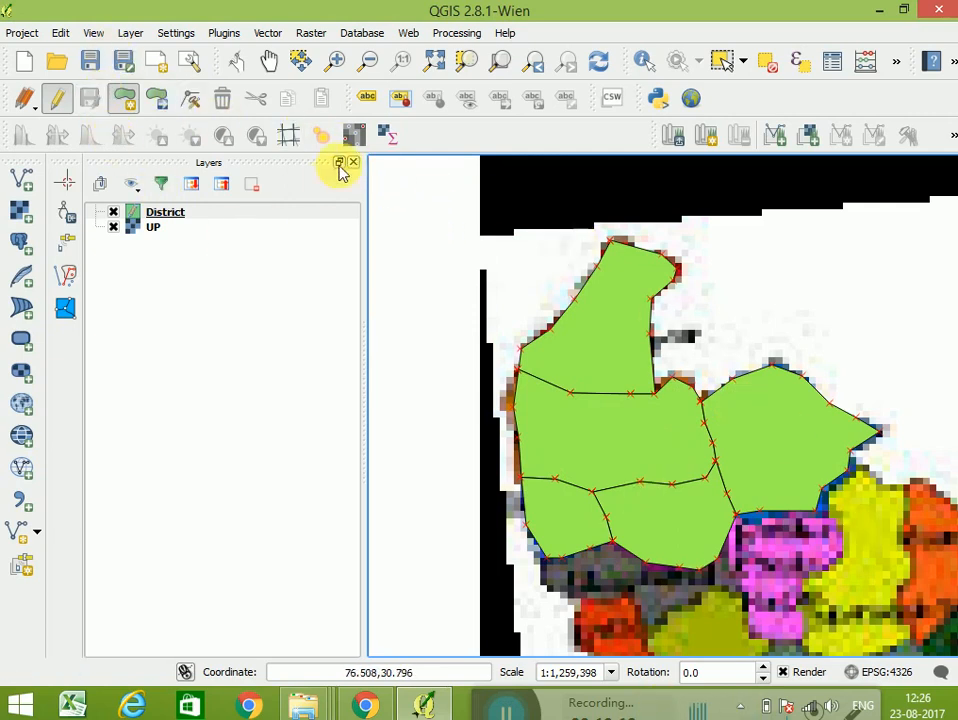
# Step: Examine the District layer's attribute table and the Data New workbook in Excel to compare their numbering columns
pyautogui.click(836, 64)
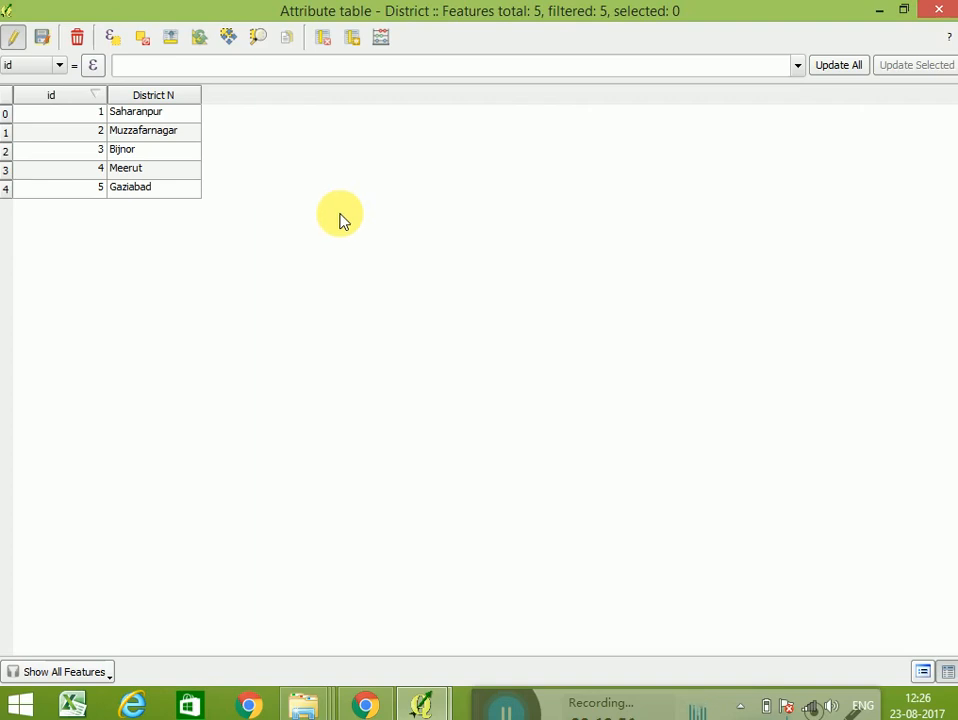
pyautogui.click(939, 9)
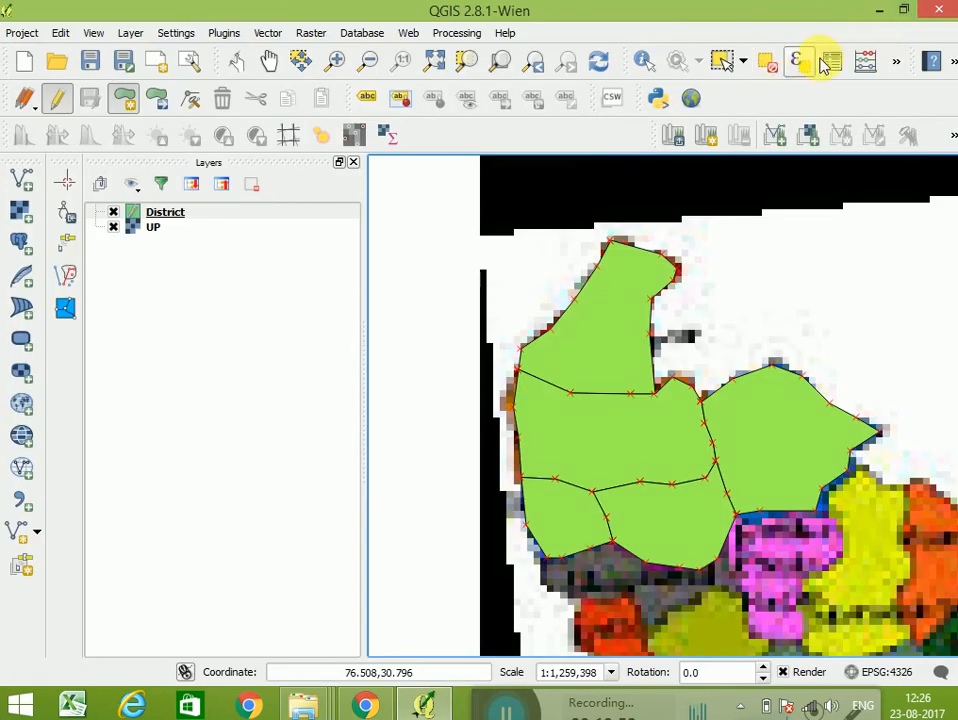
pyautogui.click(879, 9)
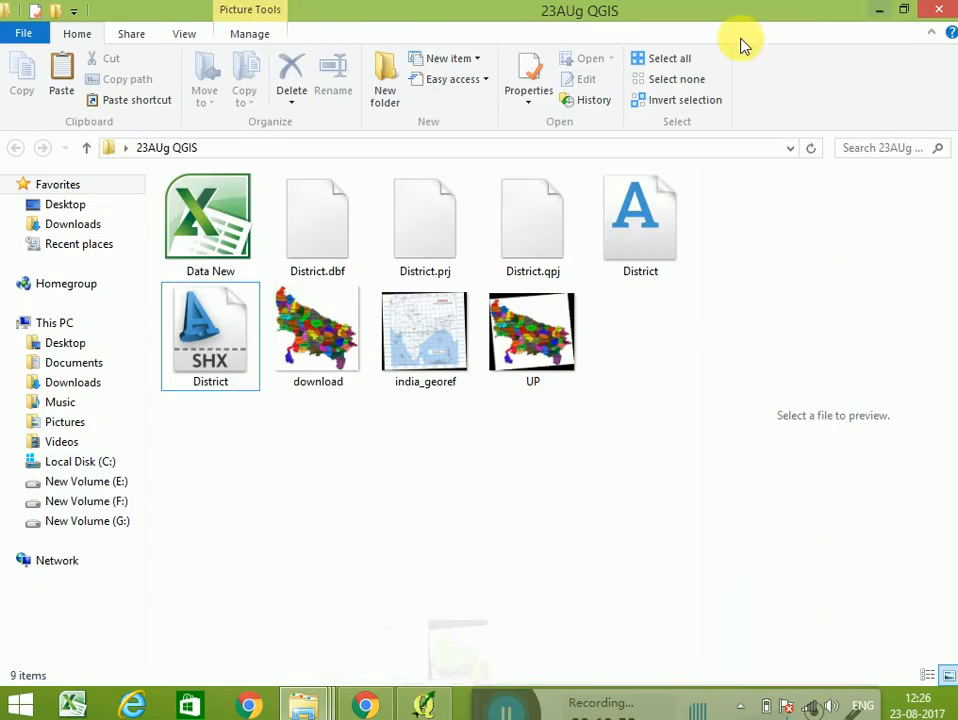
pyautogui.doubleClick(213, 254)
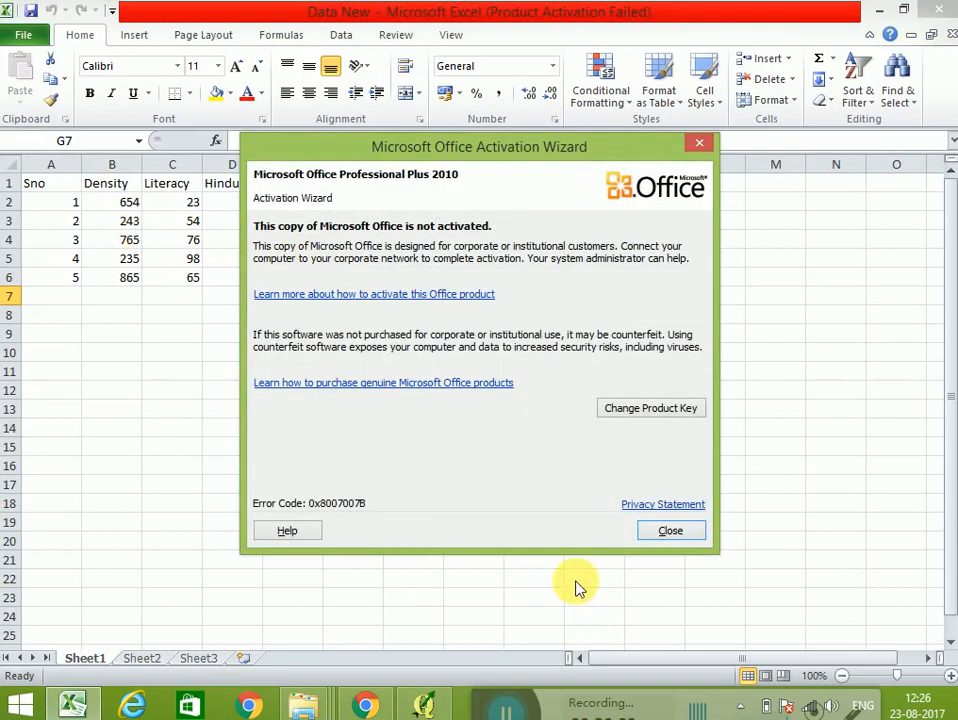
pyautogui.click(667, 531)
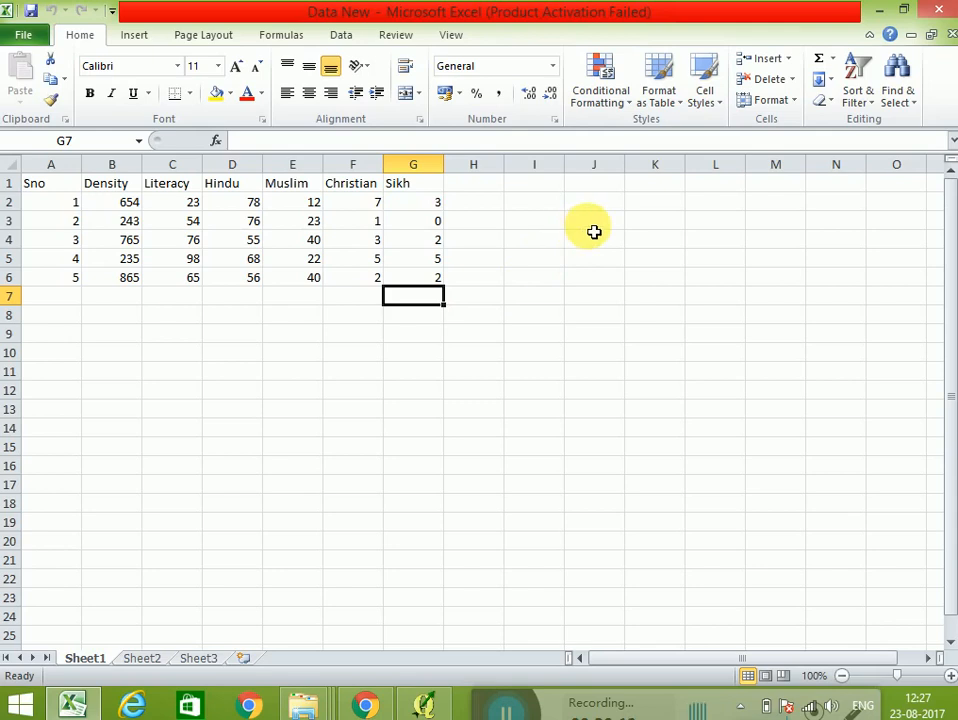
pyautogui.click(941, 8)
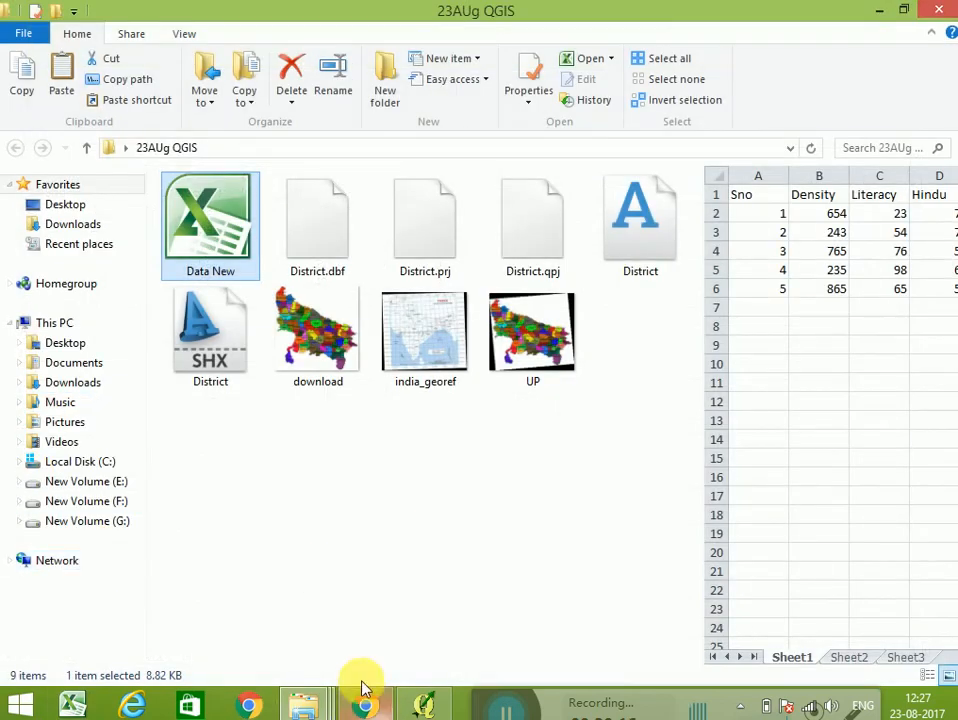
# Step: Switch back to QGIS and recheck the District layer's attribute table
pyautogui.click(422, 706)
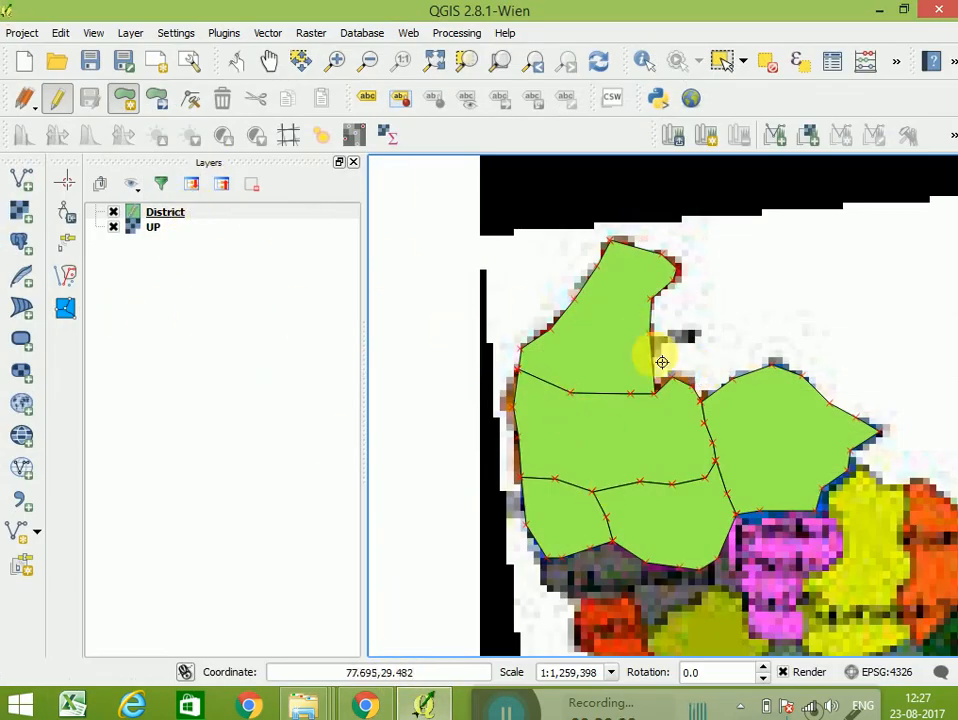
pyautogui.click(828, 66)
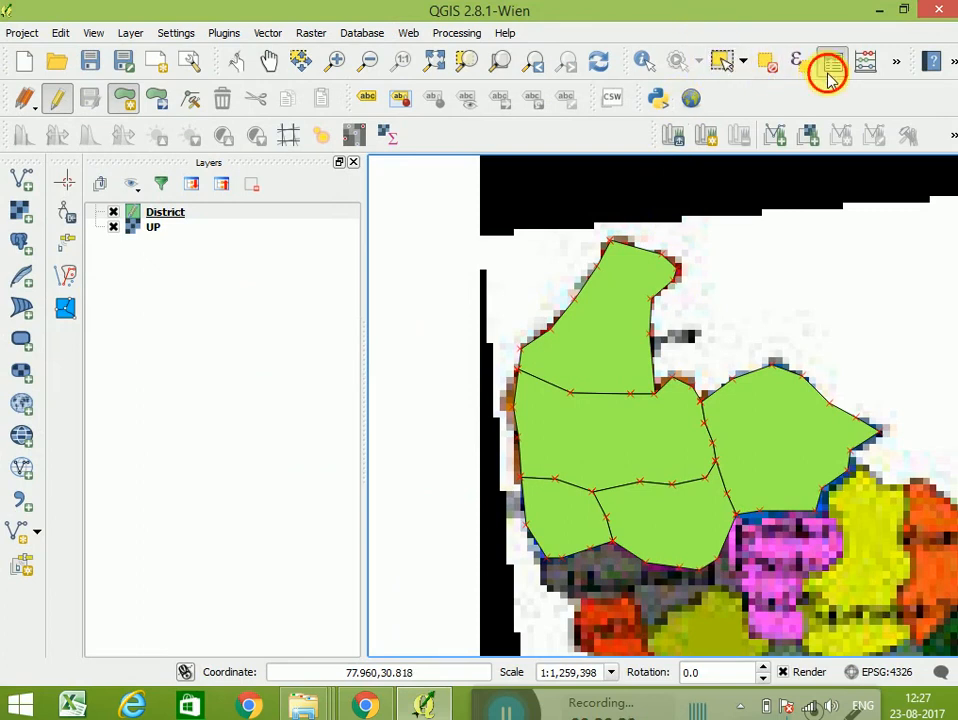
pyautogui.click(938, 10)
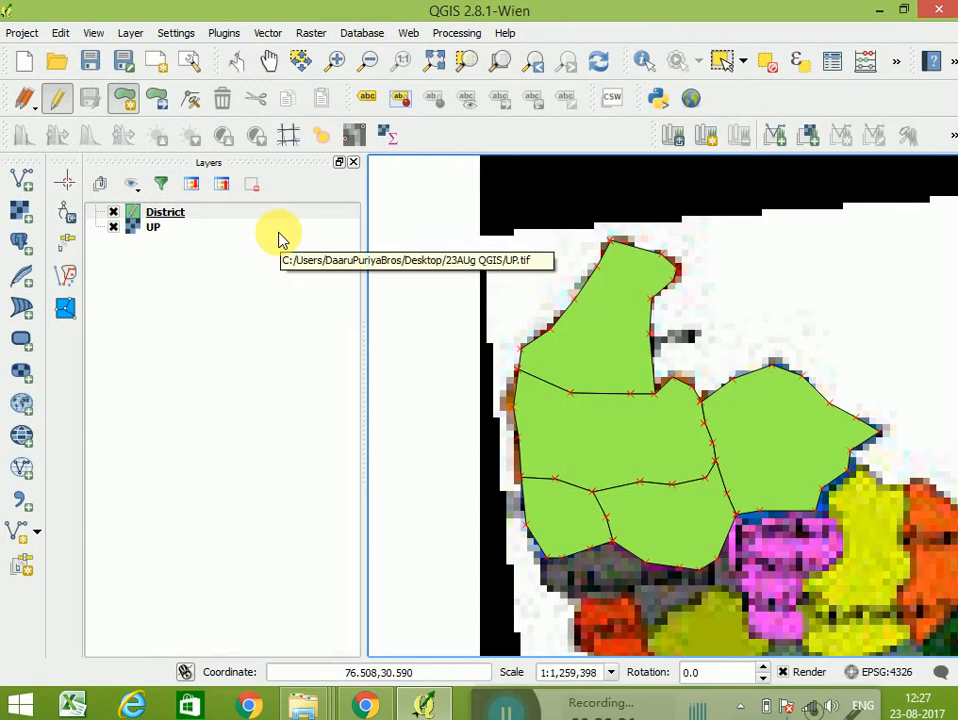
# Step: Add the Data New spreadsheet from the 23AUg QGIS folder to the project as a vector layer
pyautogui.click(24, 178)
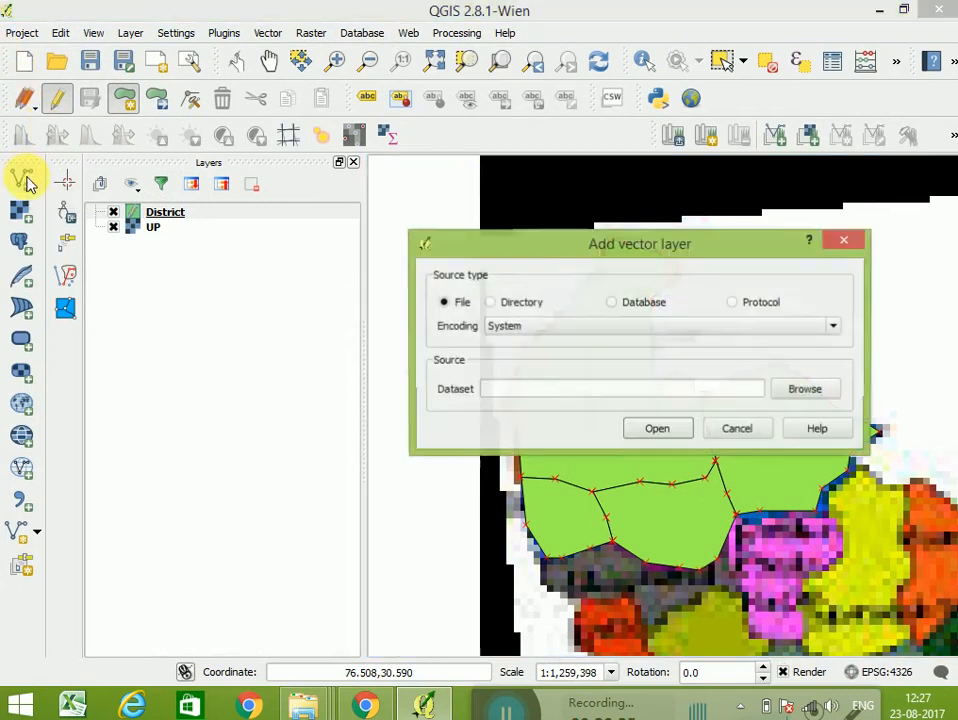
pyautogui.click(790, 392)
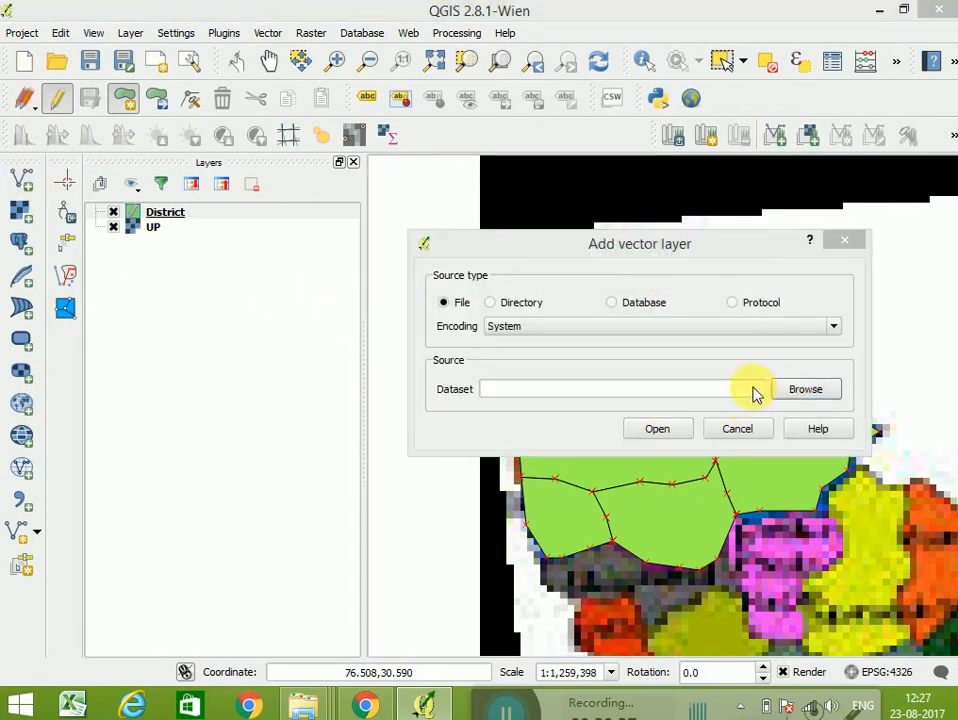
pyautogui.click(555, 365)
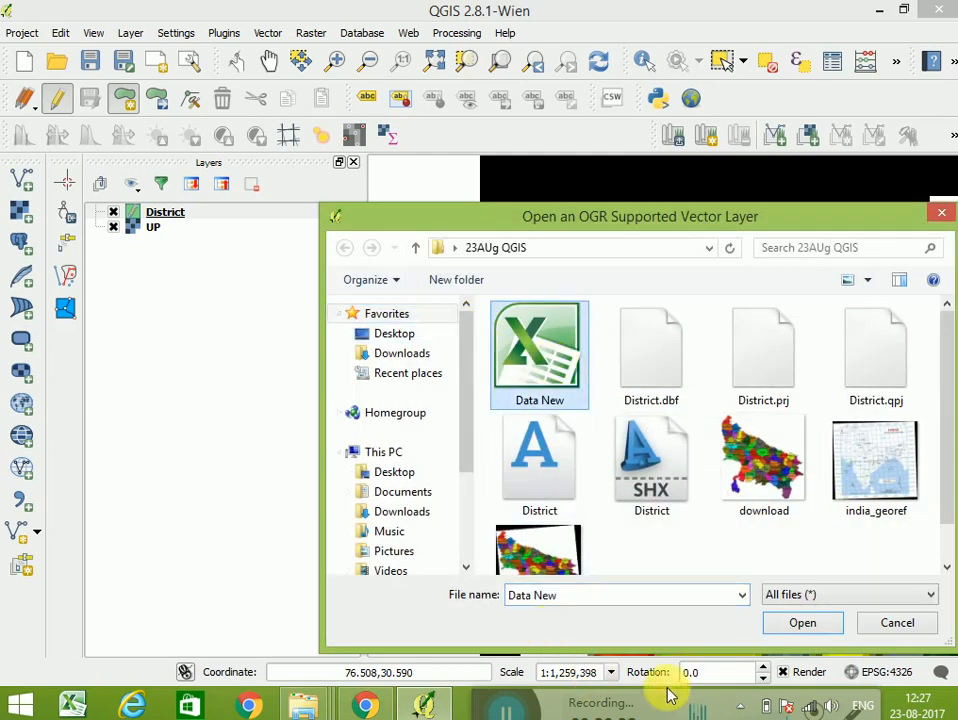
pyautogui.click(800, 624)
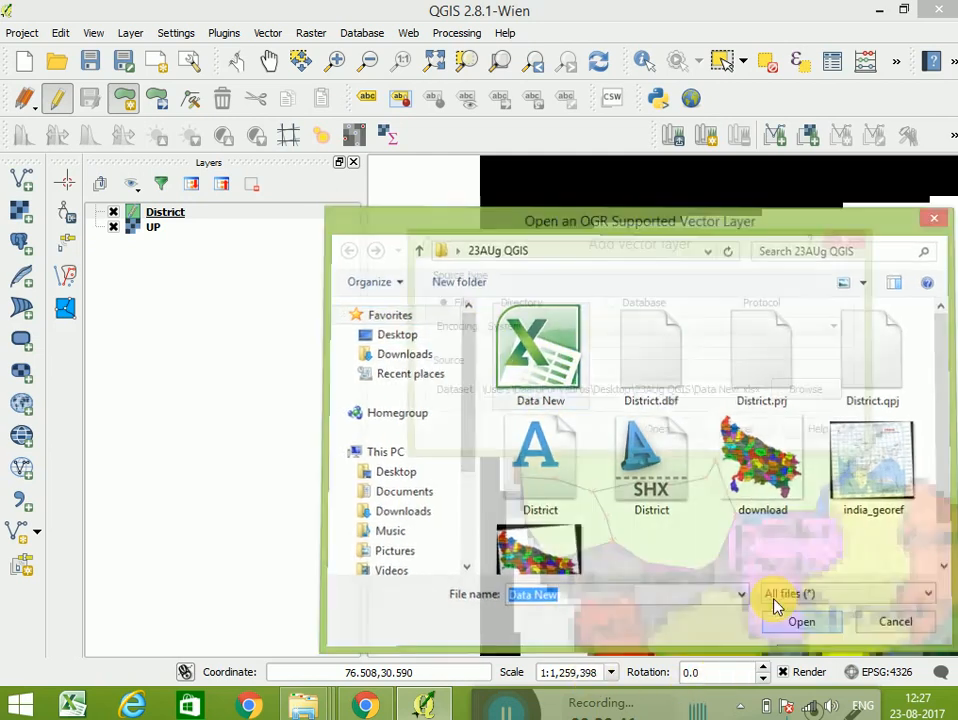
pyautogui.click(642, 438)
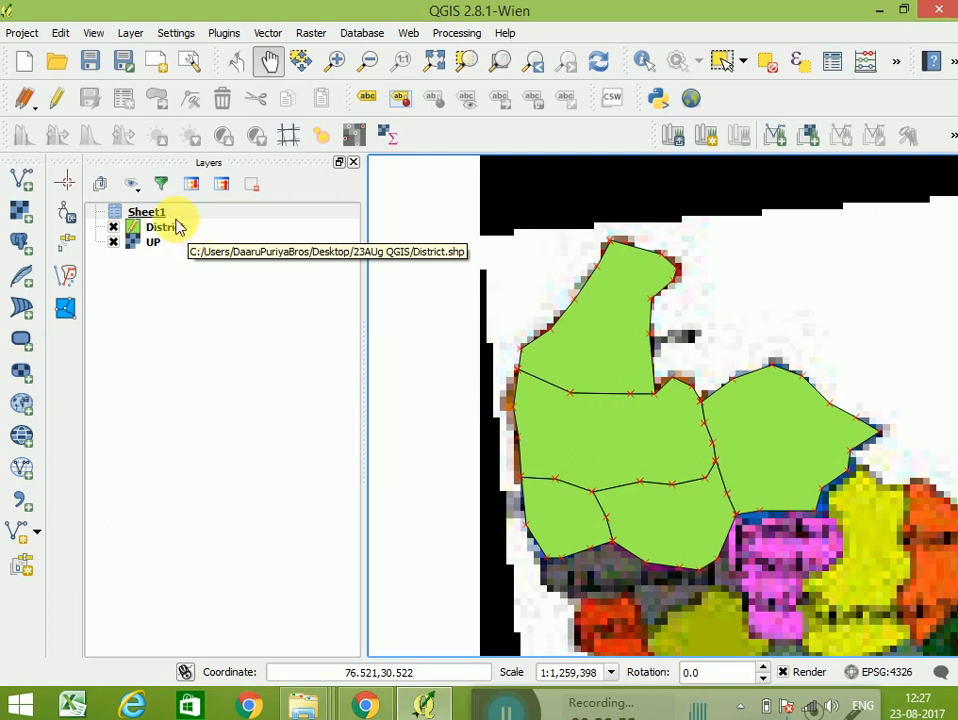
# Step: Join Sheet1 to the District layer using the join field Sno and the target field id
pyautogui.click(168, 229)
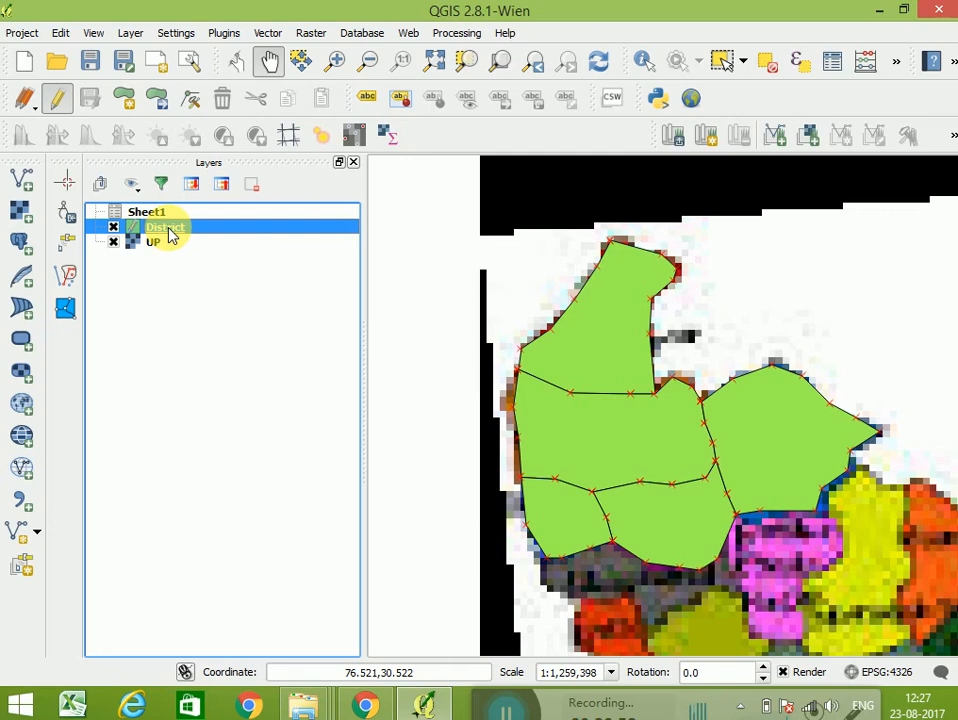
pyautogui.rightClick(168, 229)
pyautogui.click(196, 527)
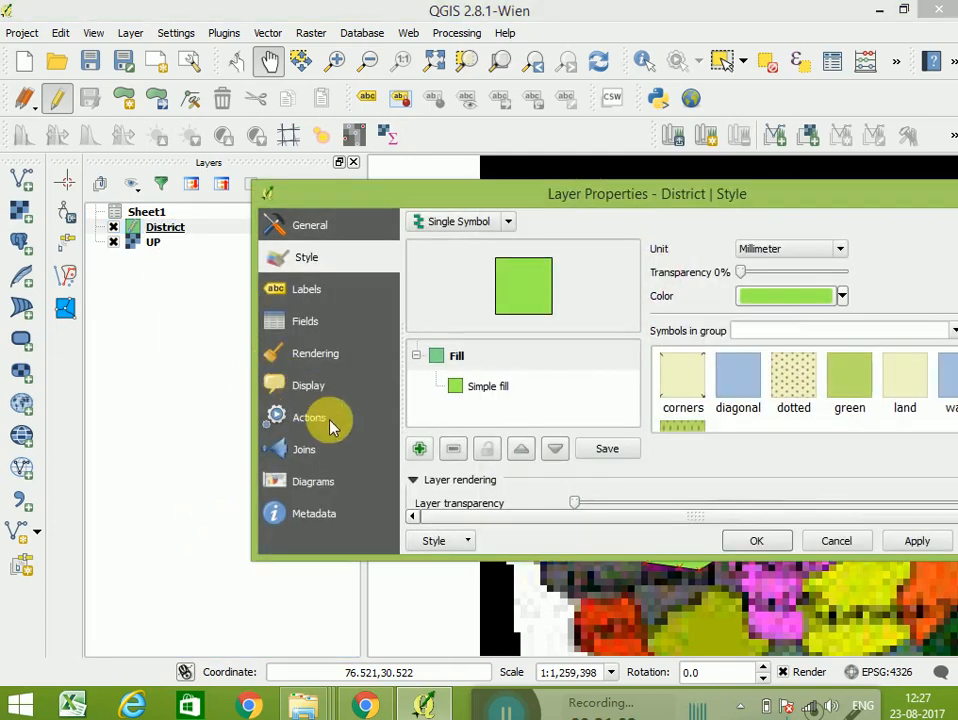
pyautogui.click(333, 449)
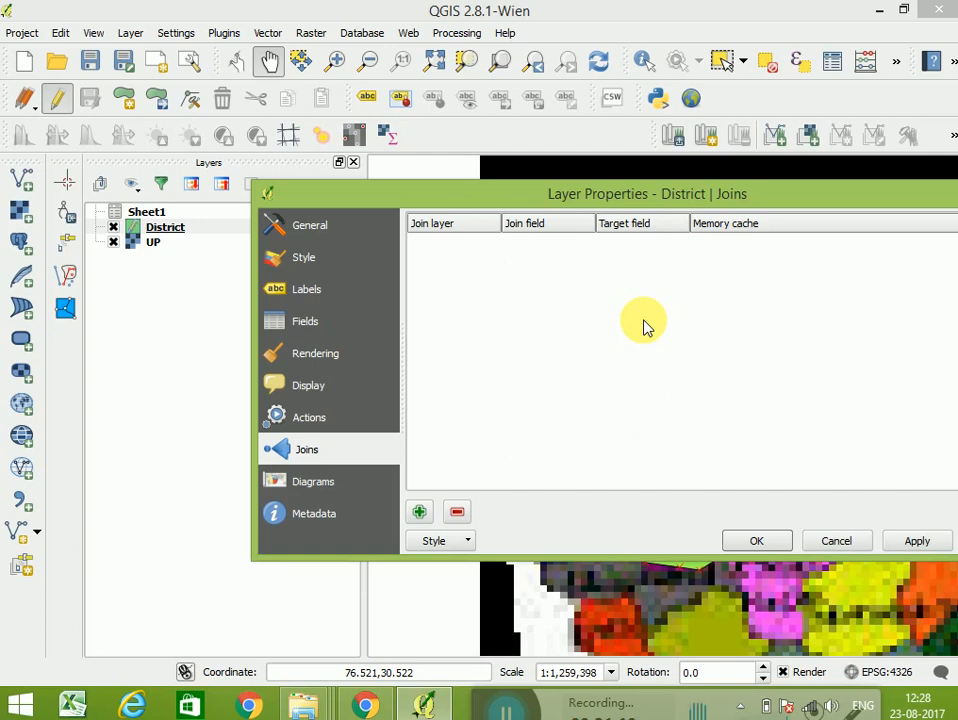
pyautogui.click(418, 514)
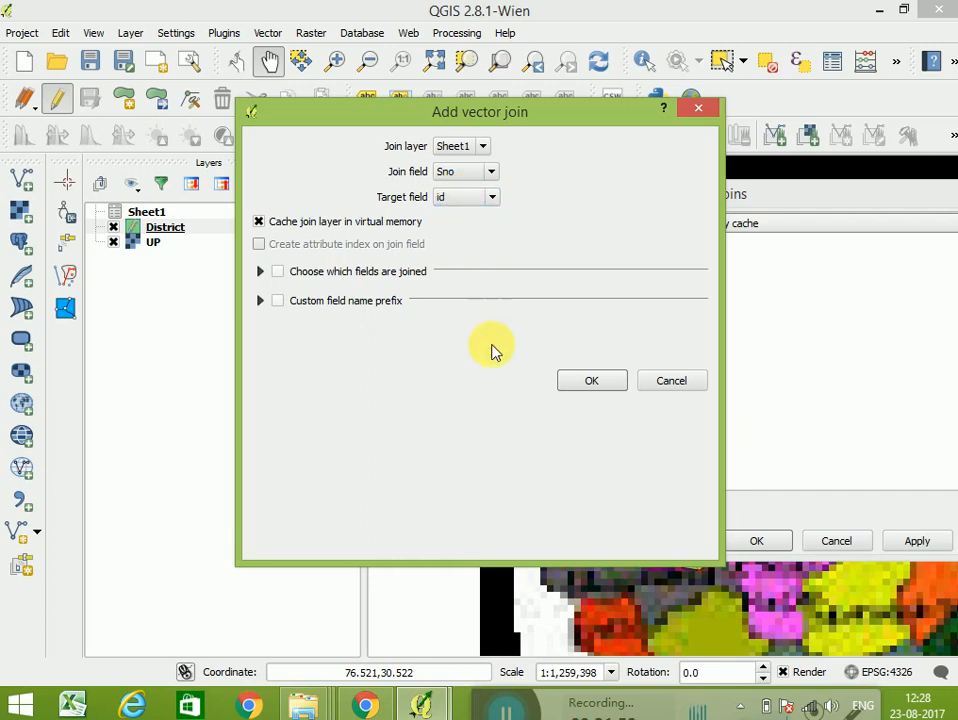
pyautogui.click(591, 385)
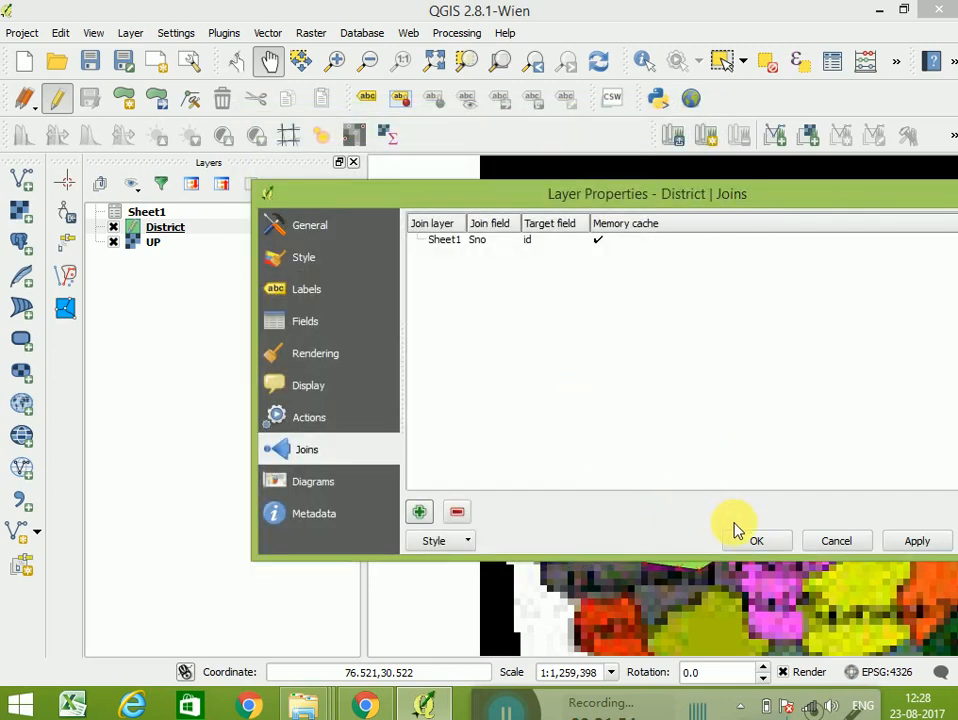
pyautogui.click(752, 541)
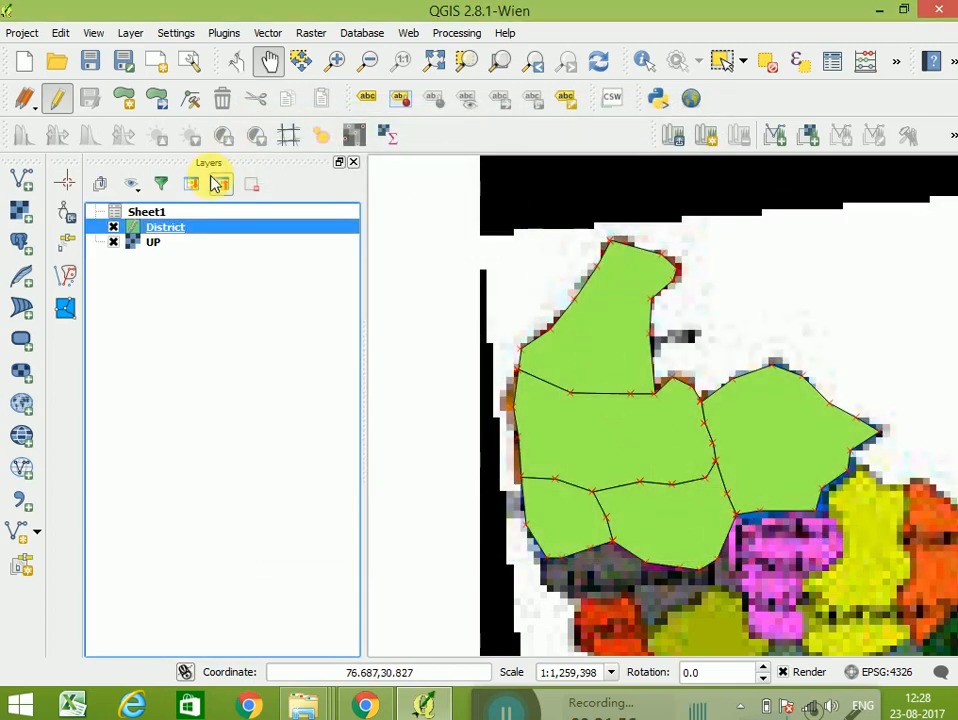
# Step: Examine the joined Sheet1 columns in the District layer's attribute table
pyautogui.click(832, 61)
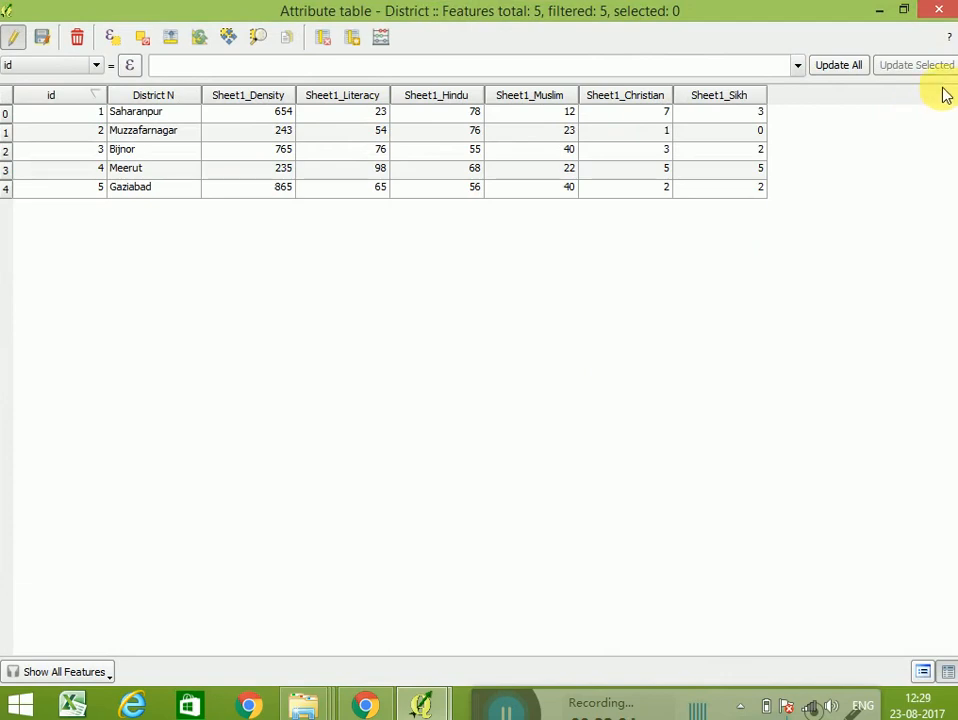
pyautogui.click(938, 10)
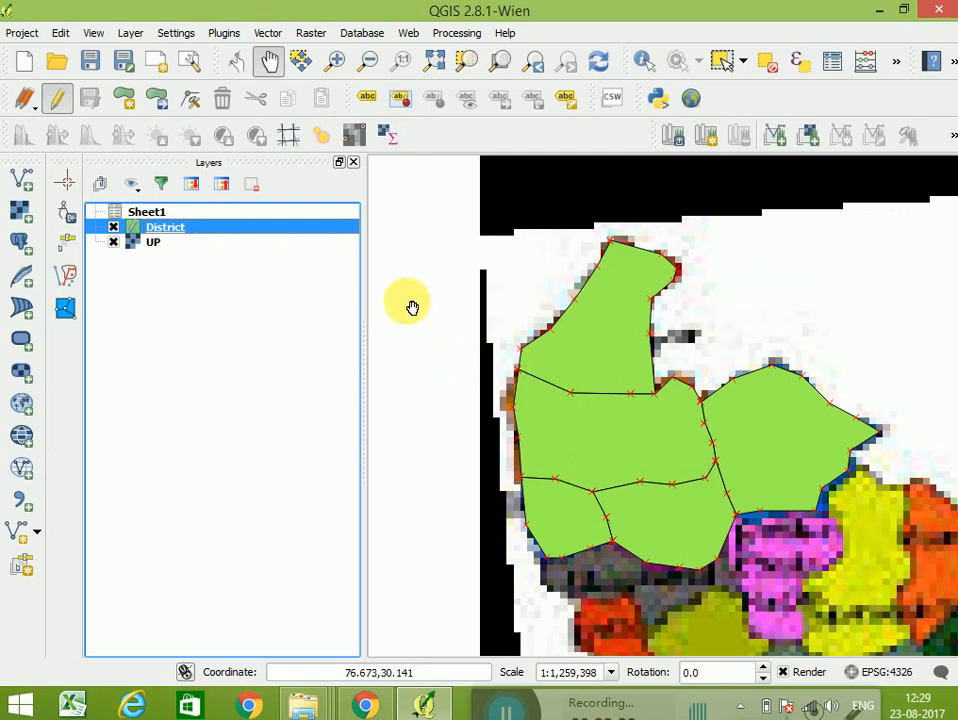
pyautogui.click(66, 304)
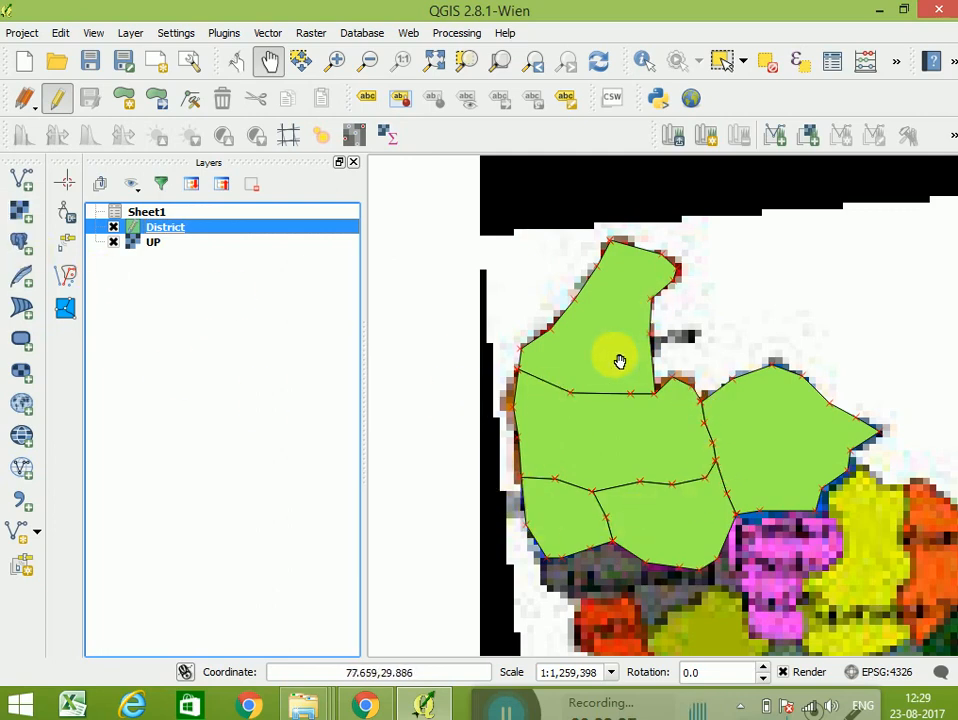
# Step: Hide the UP raster layer and end the editing session on the District layer
pyautogui.click(150, 244)
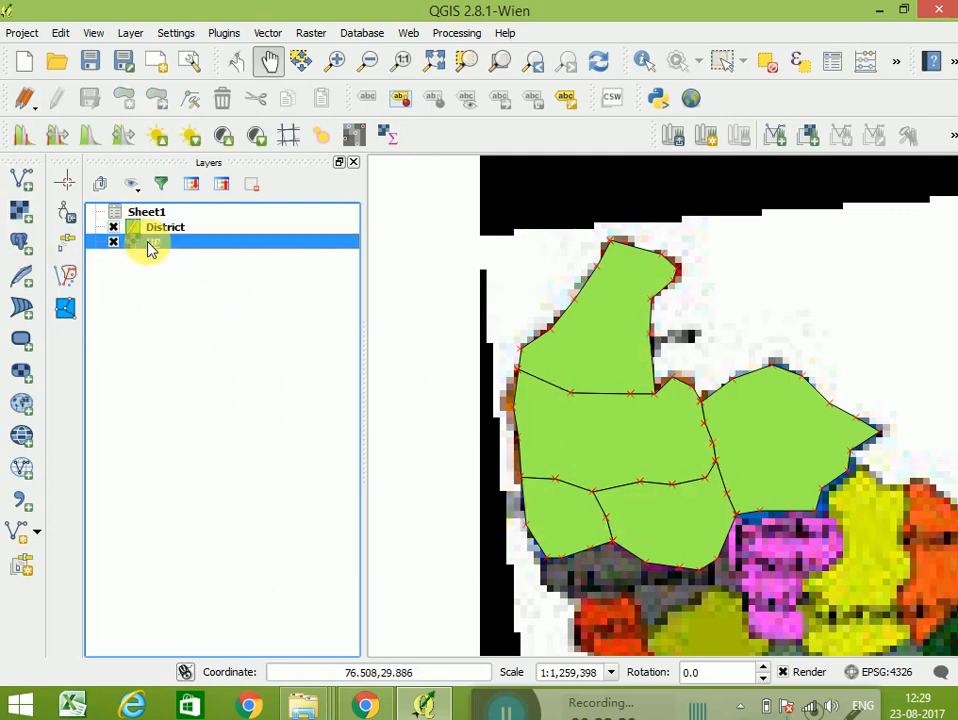
pyautogui.click(112, 244)
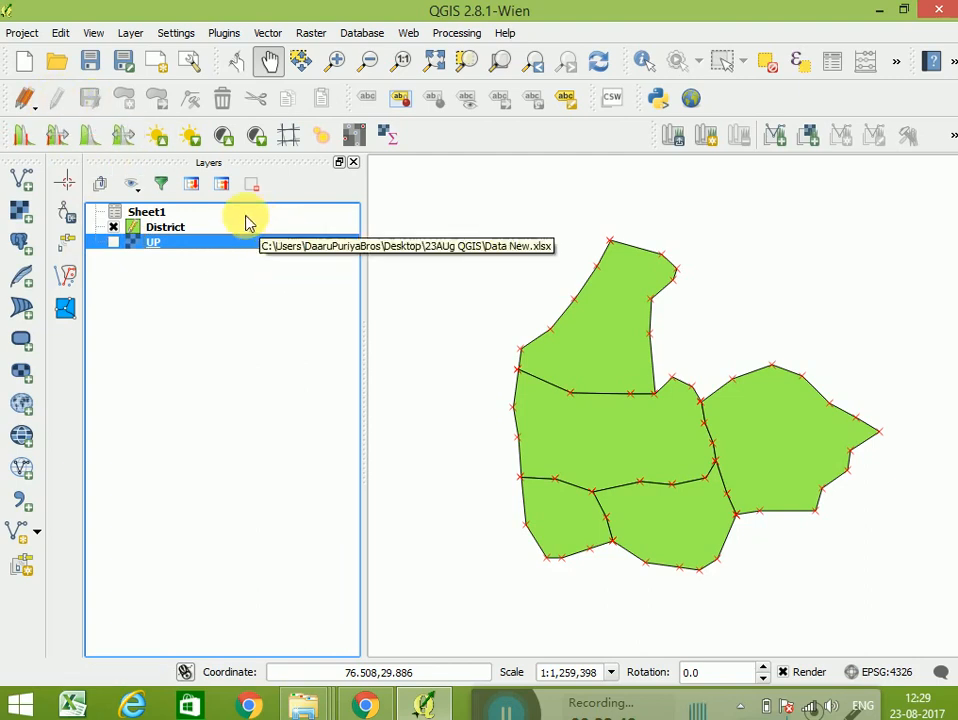
pyautogui.click(250, 228)
pyautogui.click(56, 97)
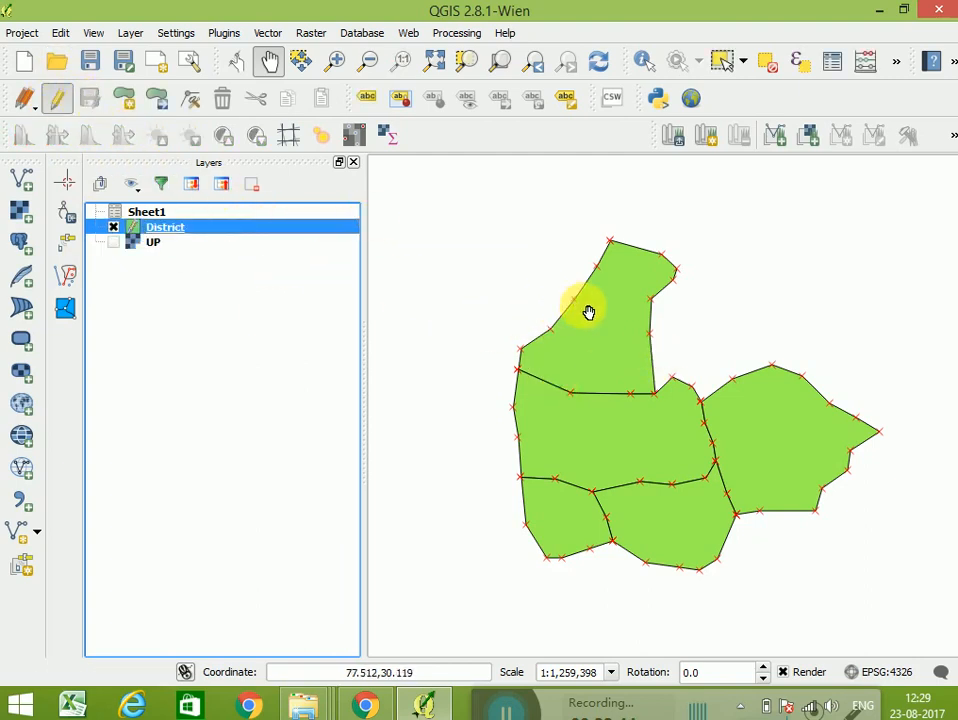
pyautogui.click(60, 106)
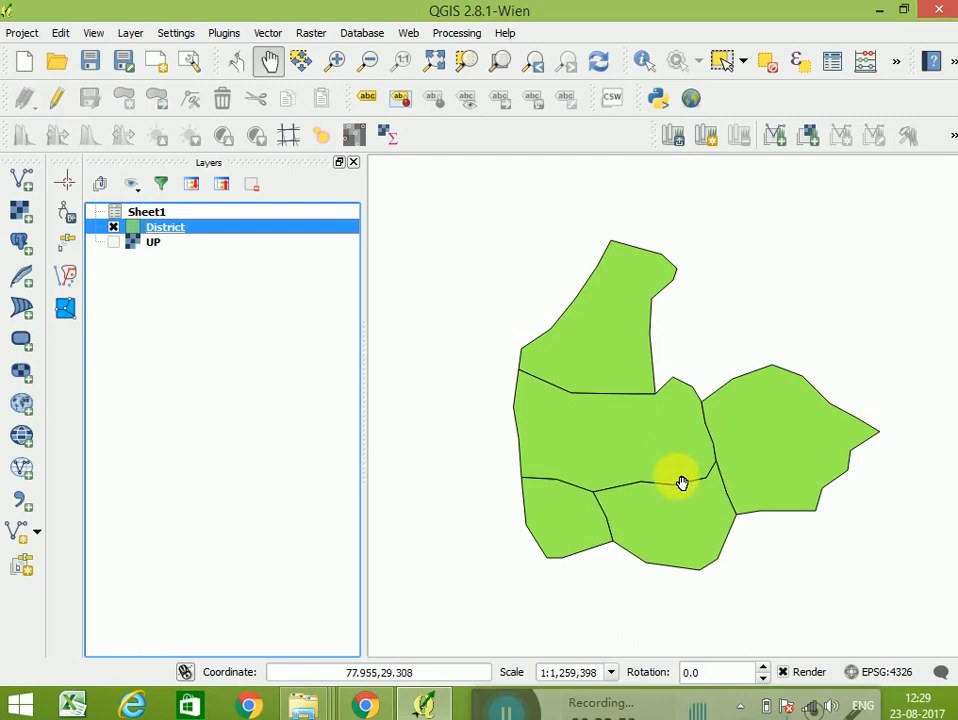
# Step: Style the District layer with graduated symbols based on the Sheet1_Literacy column
pyautogui.rightClick(220, 230)
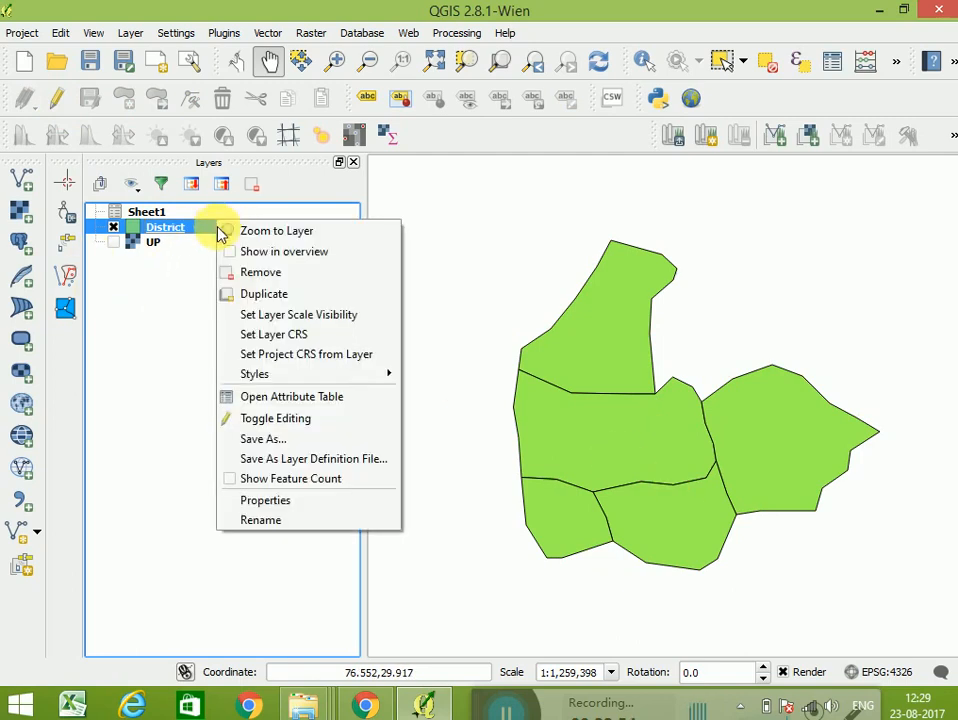
pyautogui.click(266, 500)
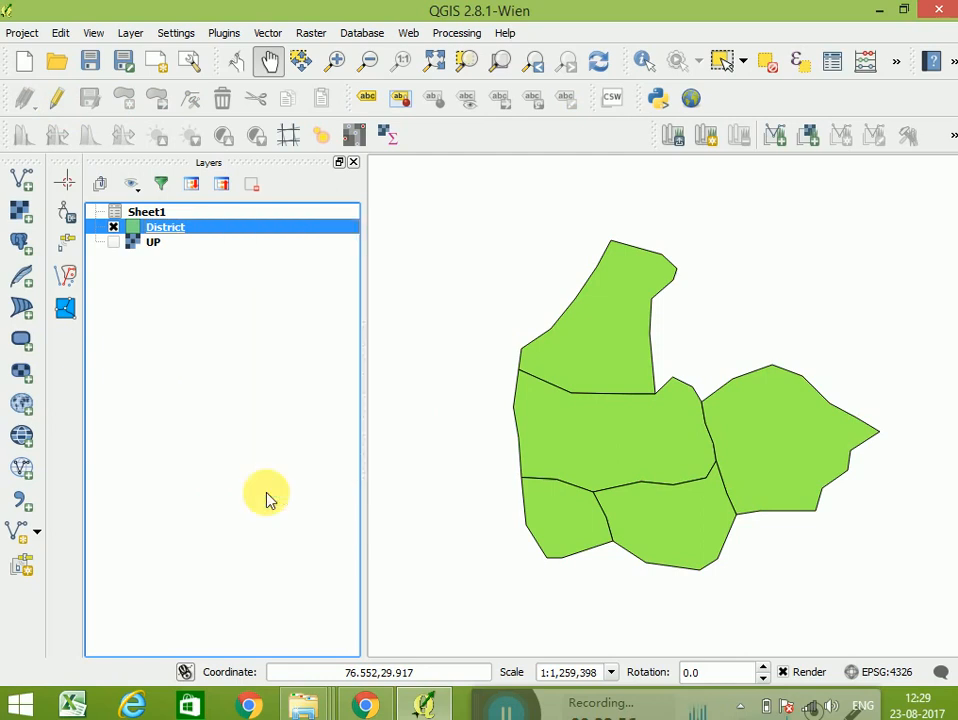
pyautogui.click(330, 257)
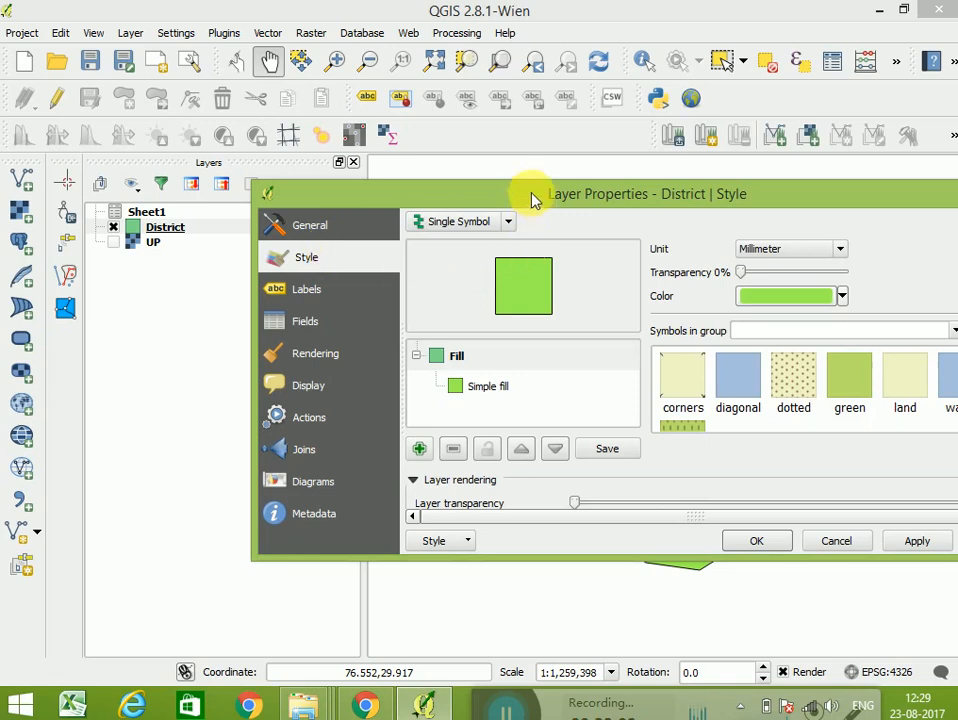
pyautogui.moveTo(535, 196); pyautogui.dragTo(398, 66)
pyautogui.click(375, 91)
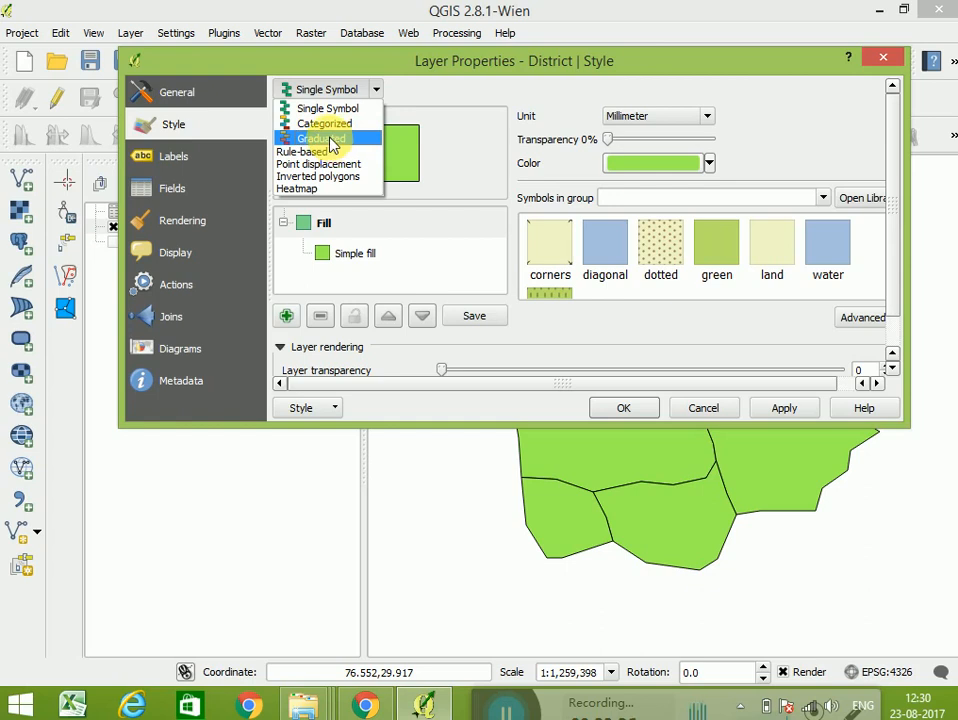
pyautogui.click(331, 142)
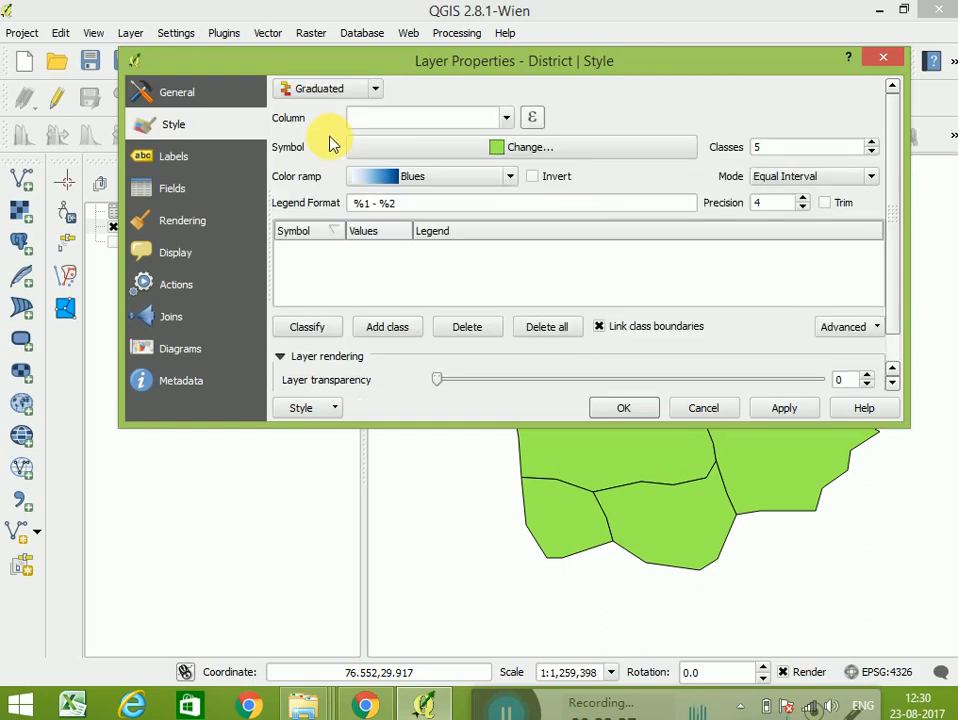
pyautogui.click(509, 120)
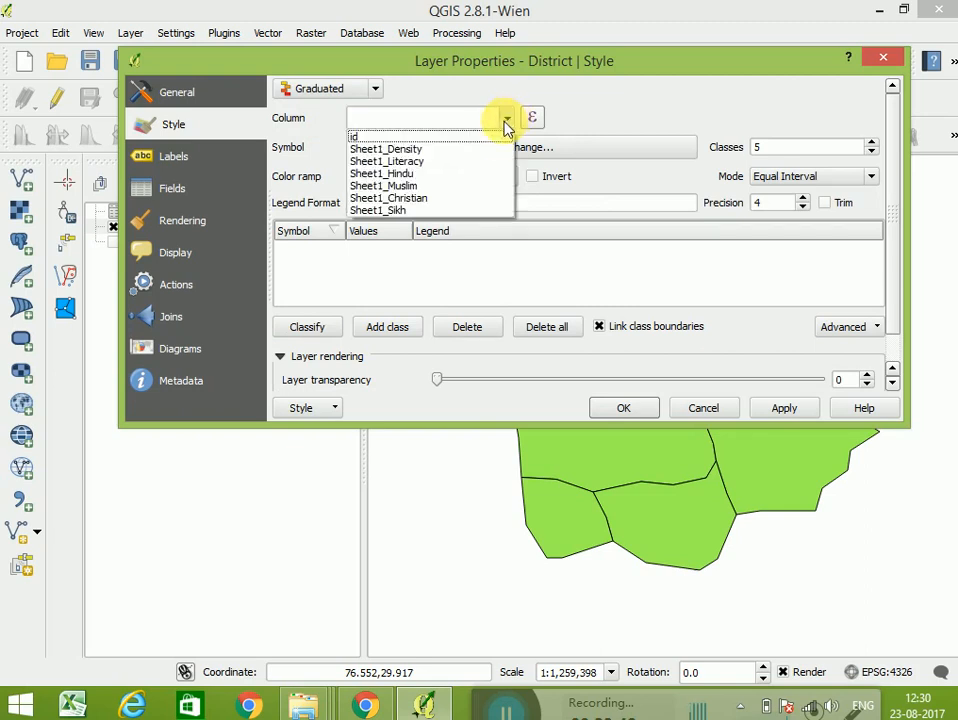
pyautogui.click(432, 163)
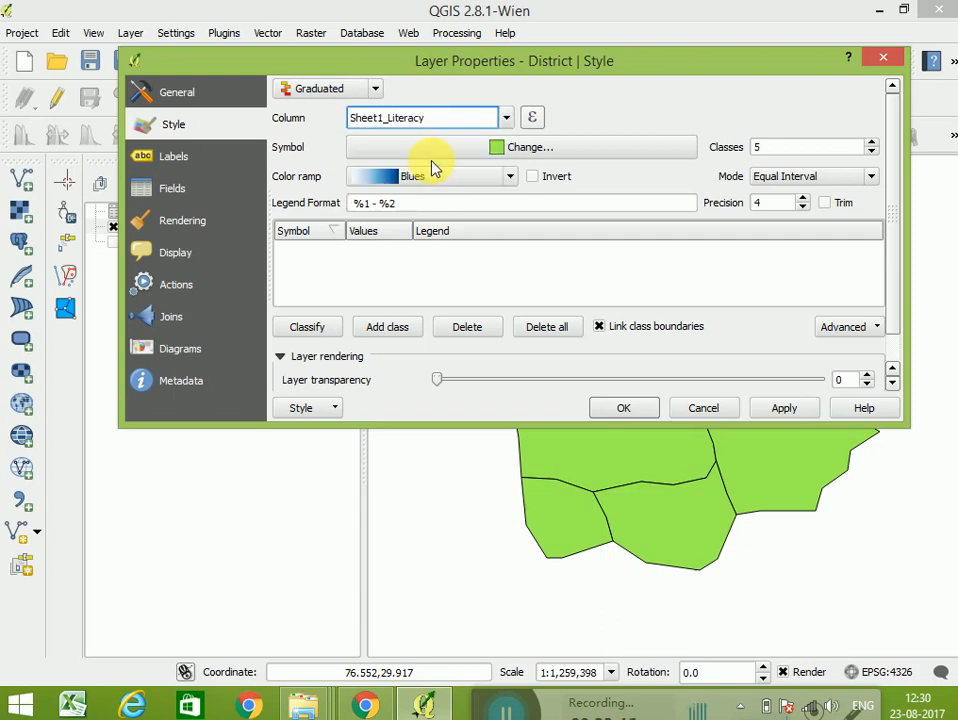
# Step: Classify the literacy data into 2 classes using the Quantile (Equal Count) mode and apply the style
pyautogui.click(872, 151)
pyautogui.click(872, 151)
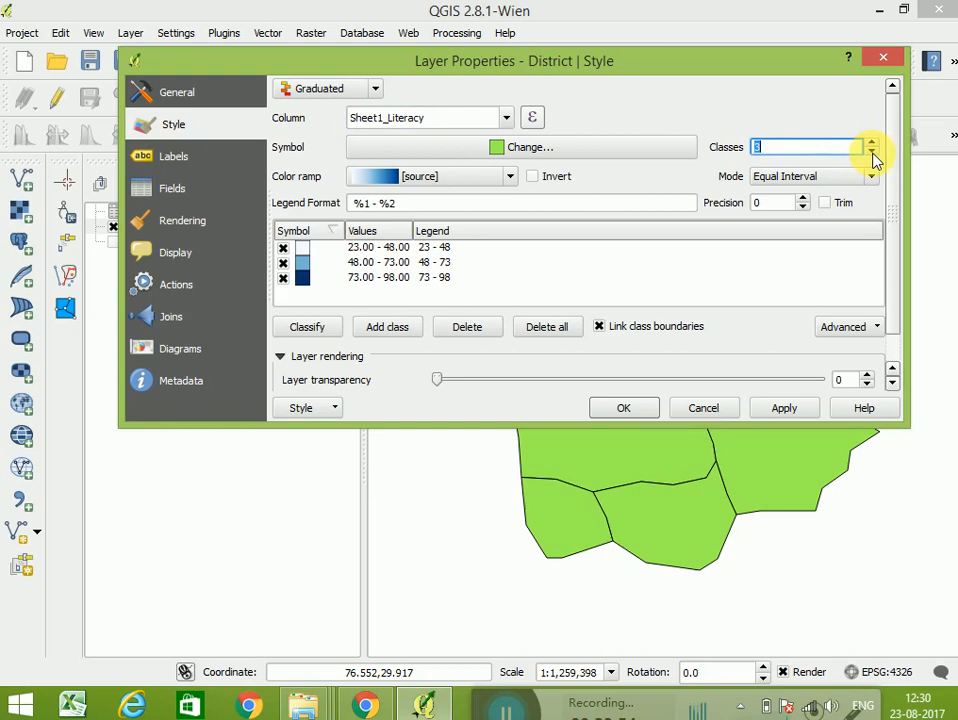
pyautogui.click(872, 152)
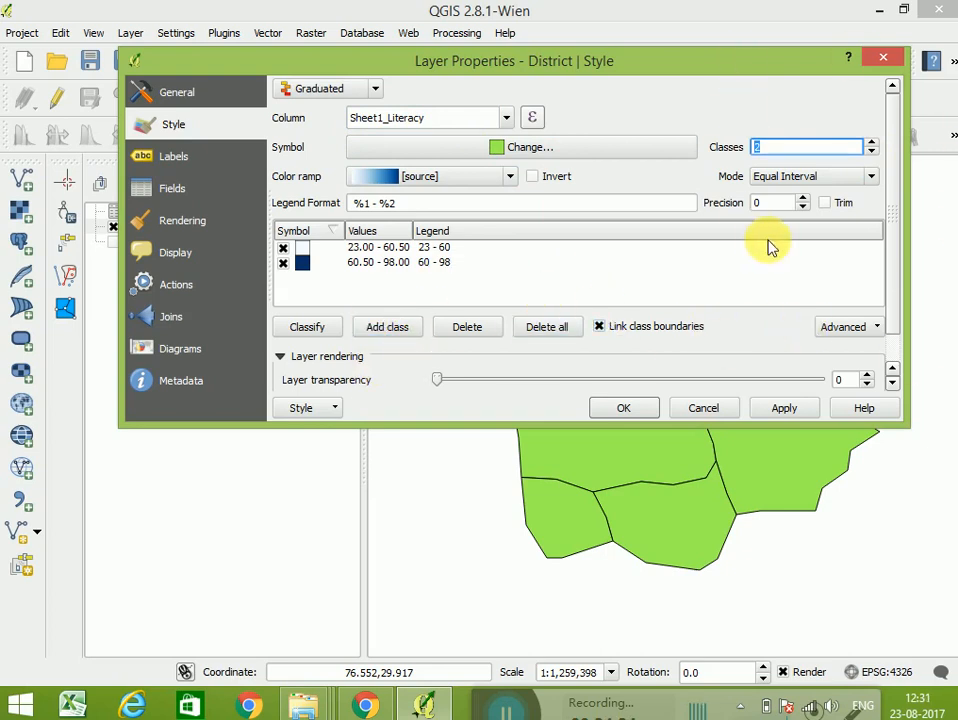
pyautogui.click(805, 178)
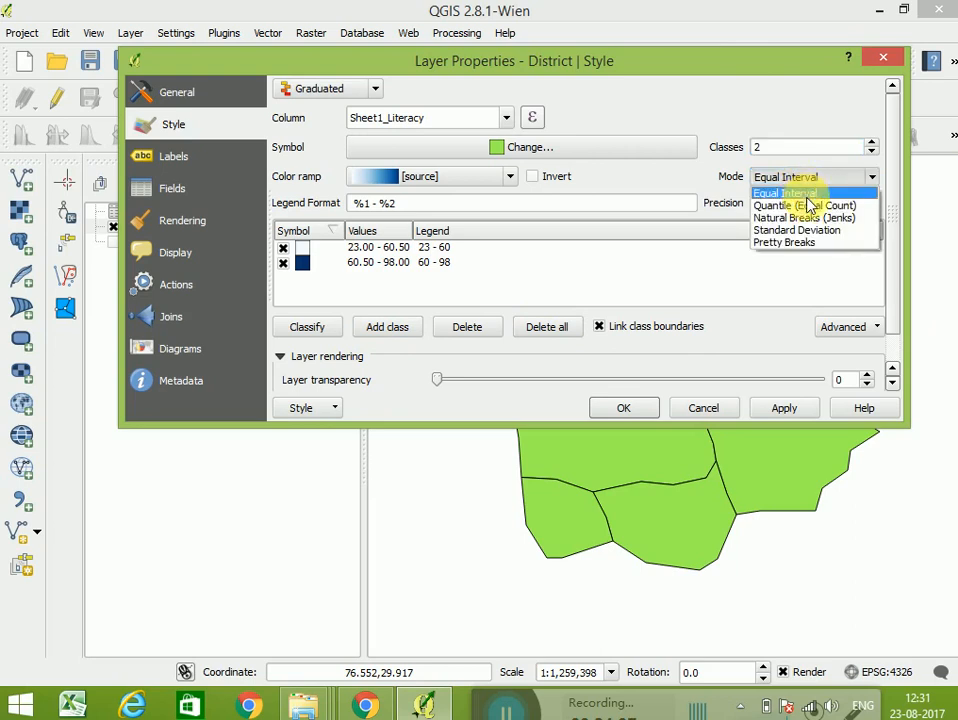
pyautogui.click(802, 204)
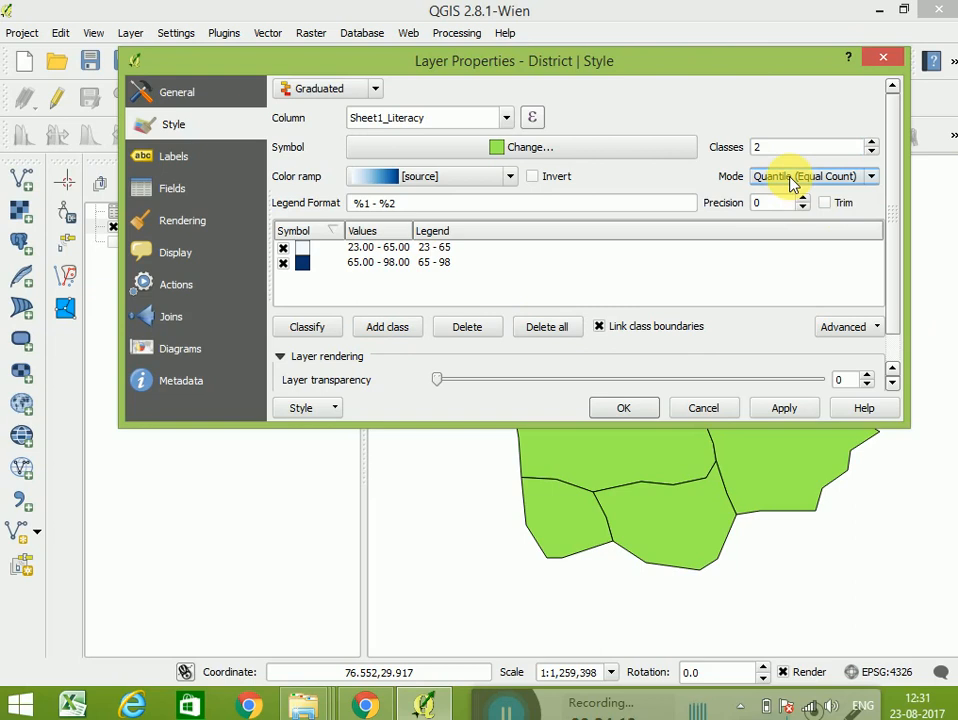
pyautogui.click(620, 409)
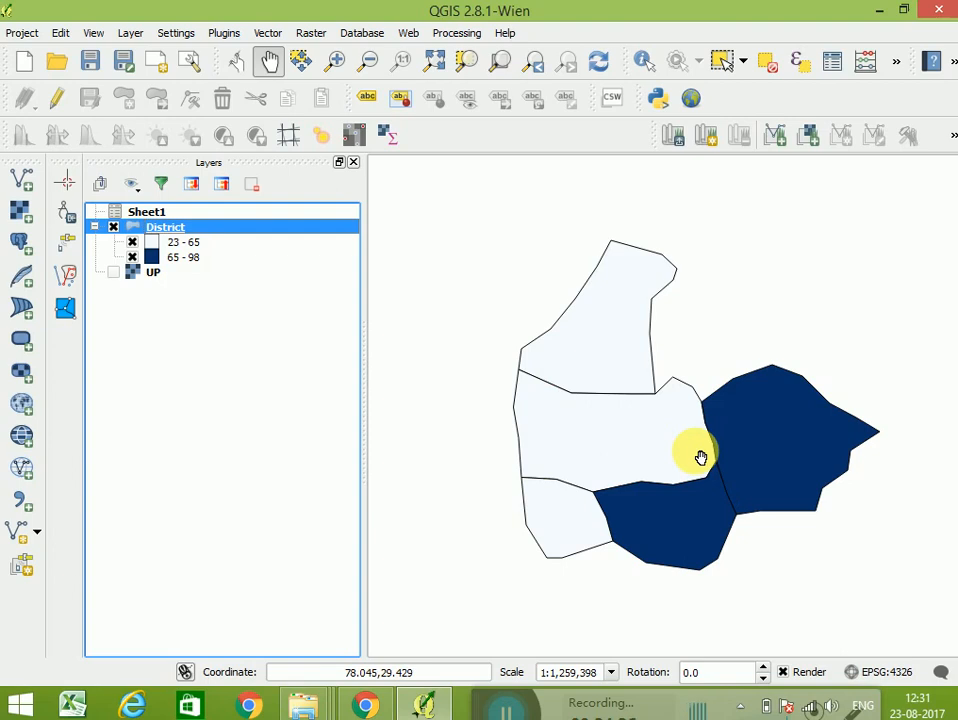
# Step: Enable 'on the fly' CRS transformation for the project with WGS 84 (EPSG:4326)
pyautogui.click(22, 34)
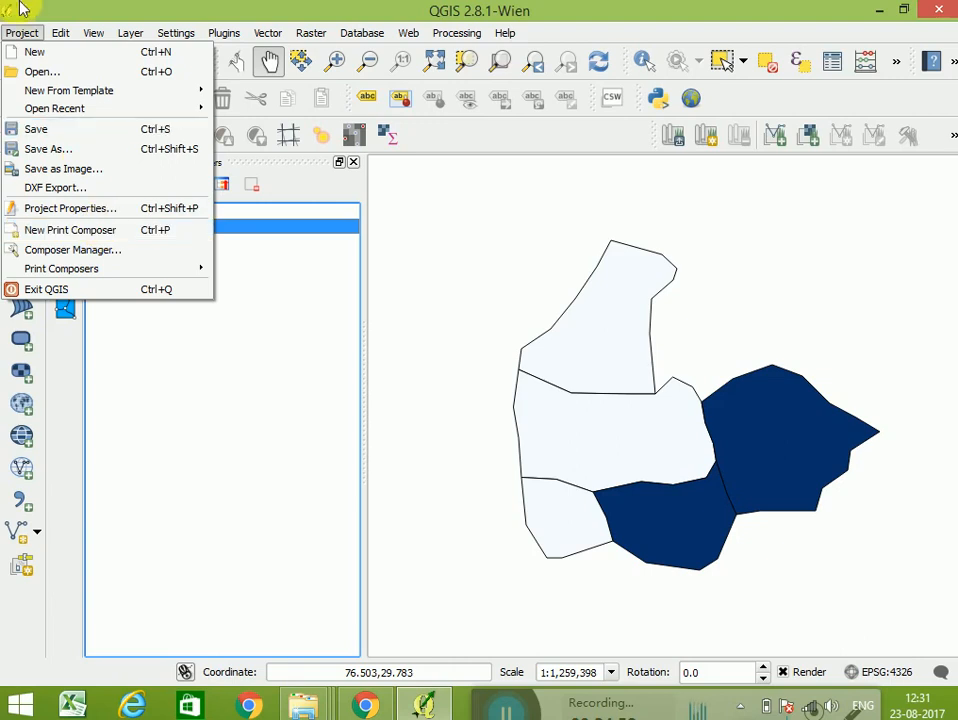
pyautogui.click(92, 212)
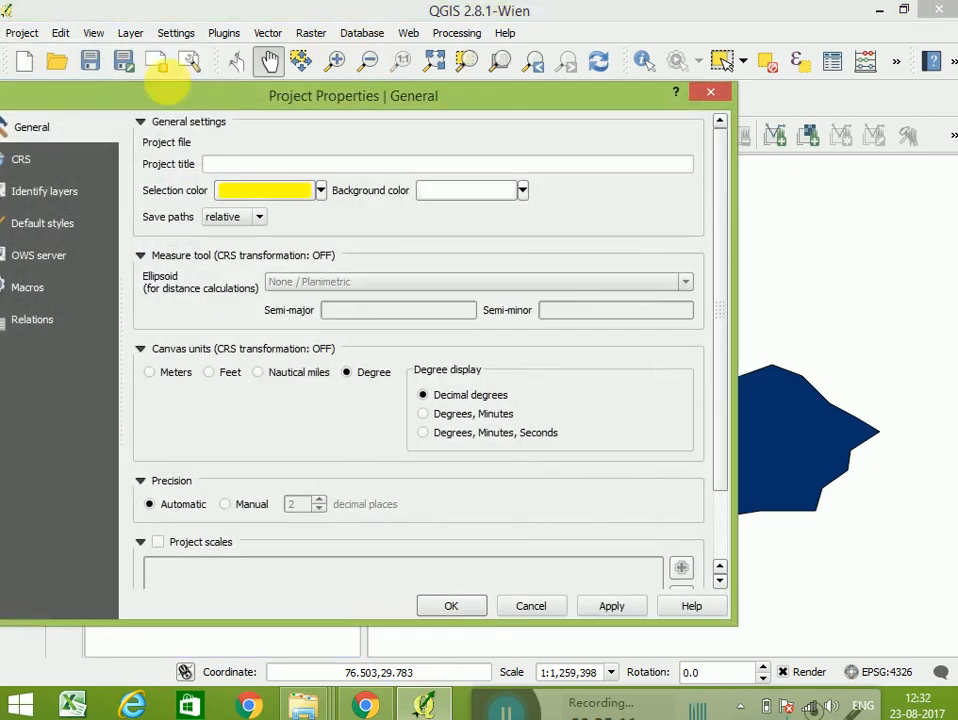
pyautogui.click(42, 159)
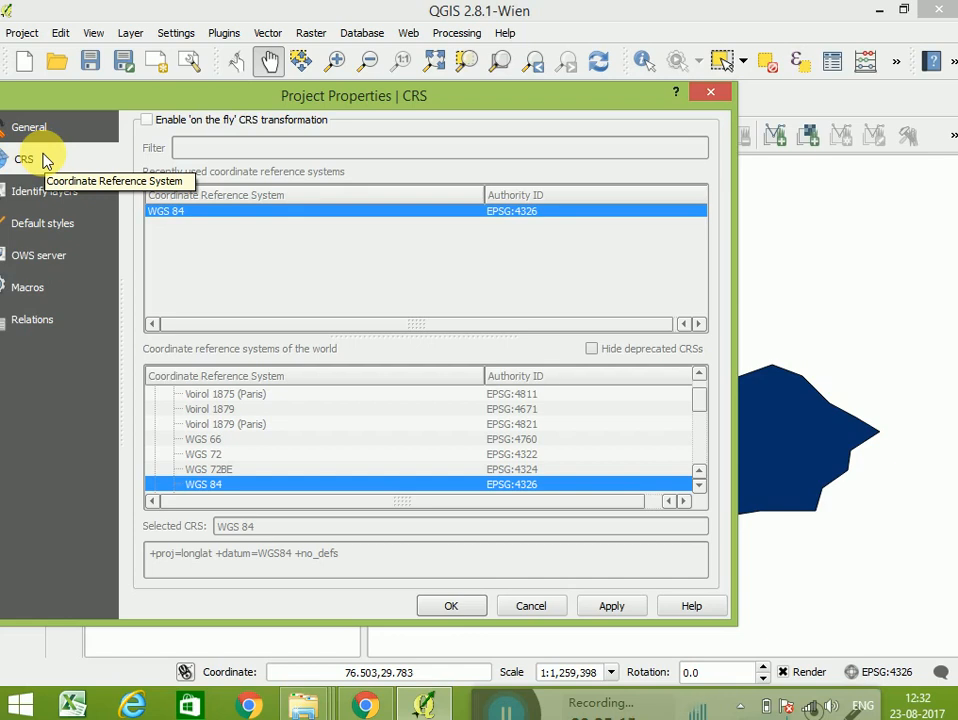
pyautogui.click(147, 120)
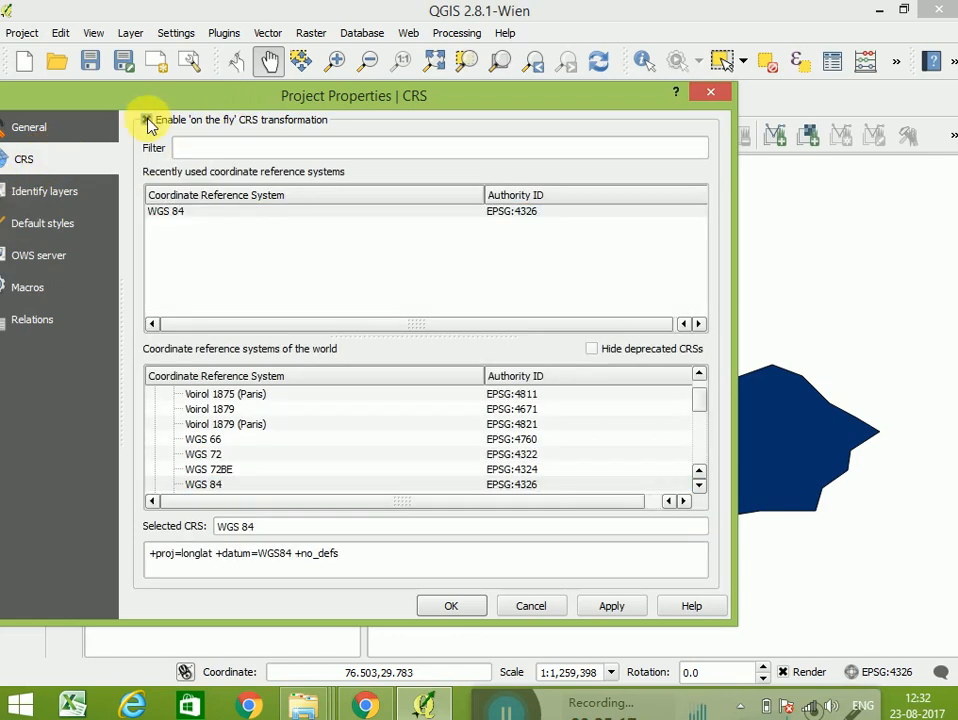
pyautogui.click(222, 213)
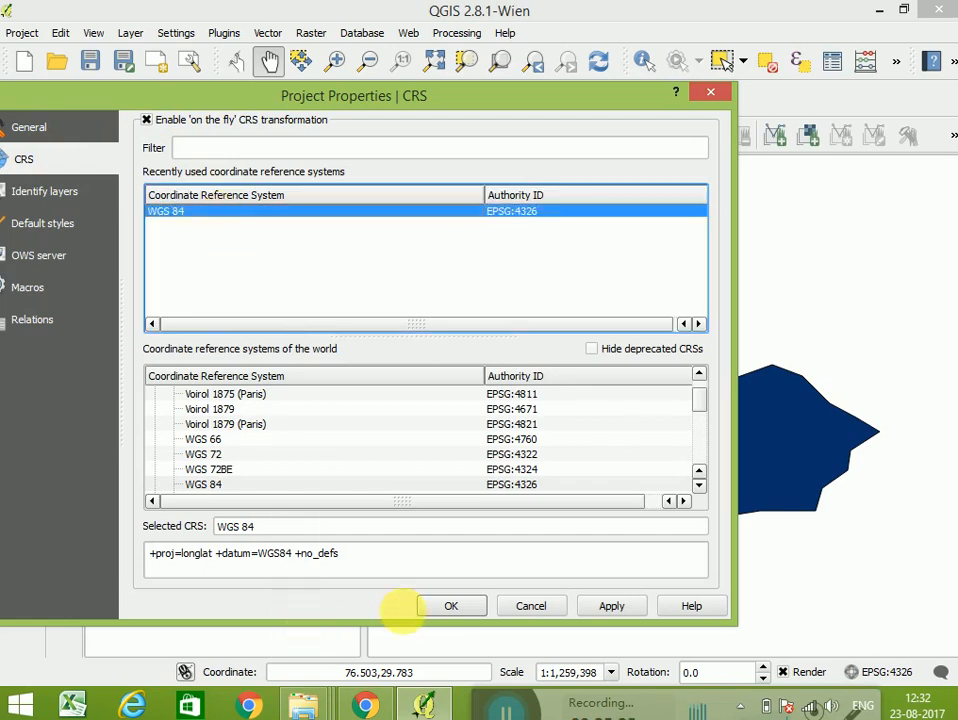
pyautogui.click(438, 608)
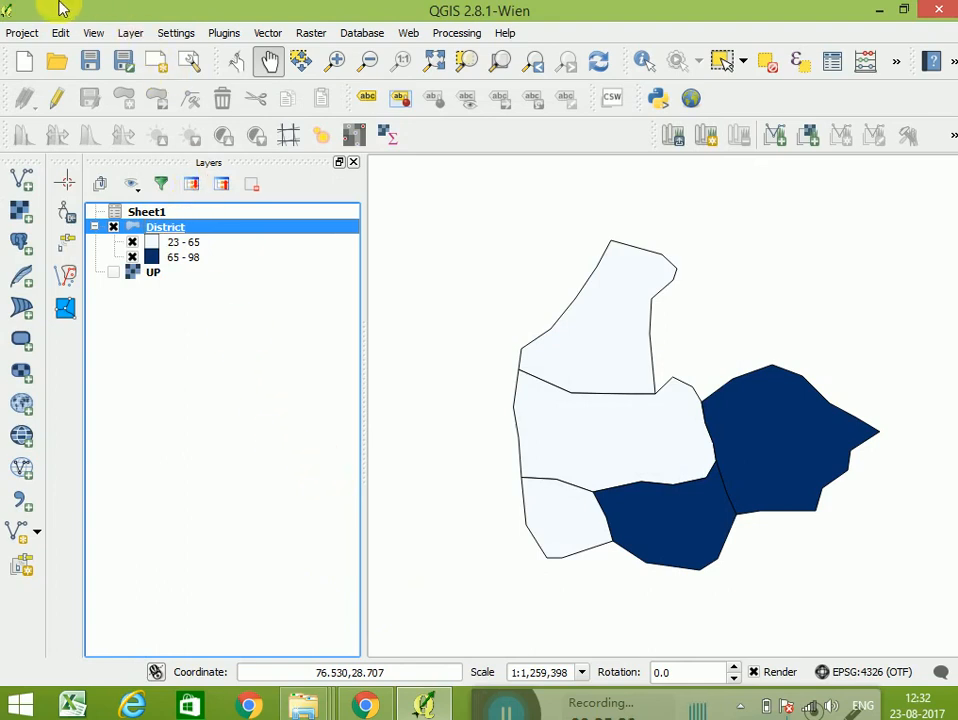
# Step: Create a new print composer titled Literacy and choose the A4 (210x297 mm) paper preset
pyautogui.click(18, 33)
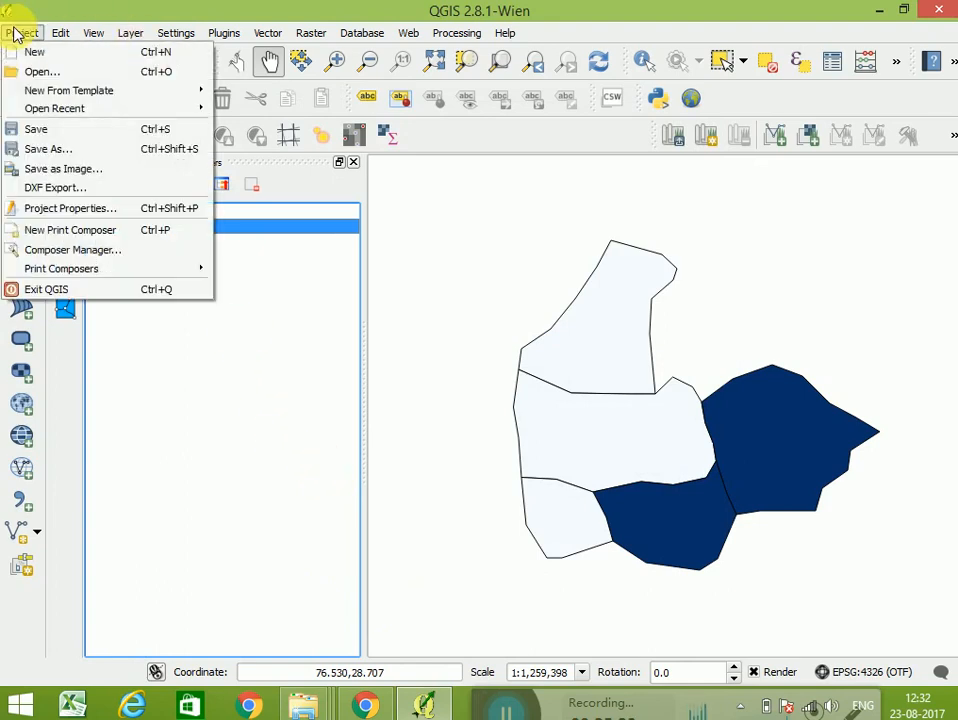
pyautogui.click(72, 232)
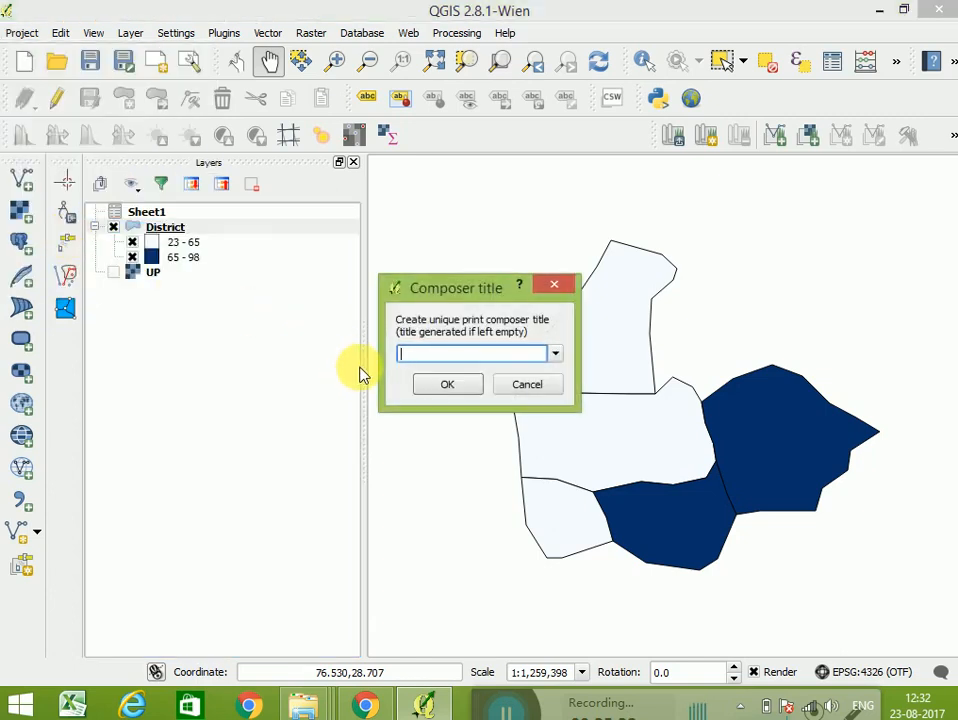
pyautogui.write('Literacy')
pyautogui.click(418, 387)
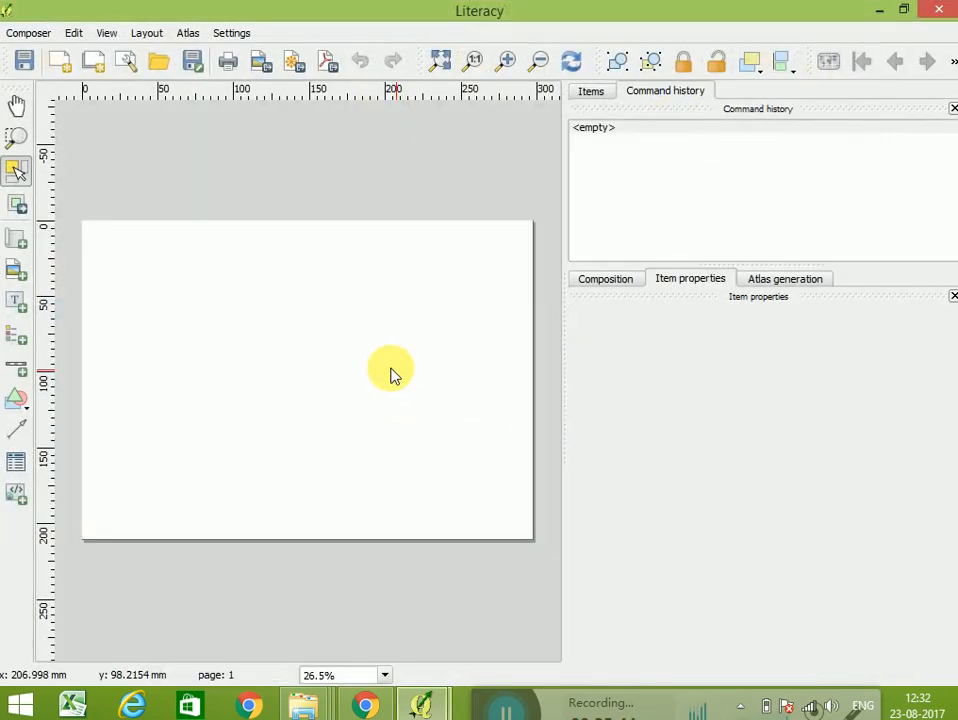
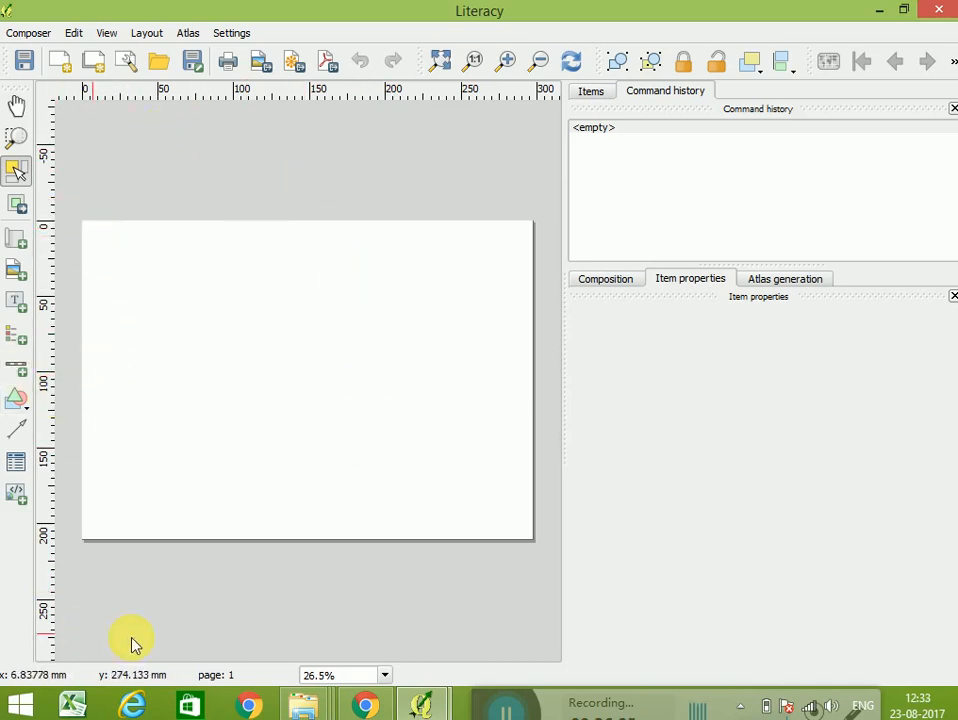
pyautogui.click(599, 281)
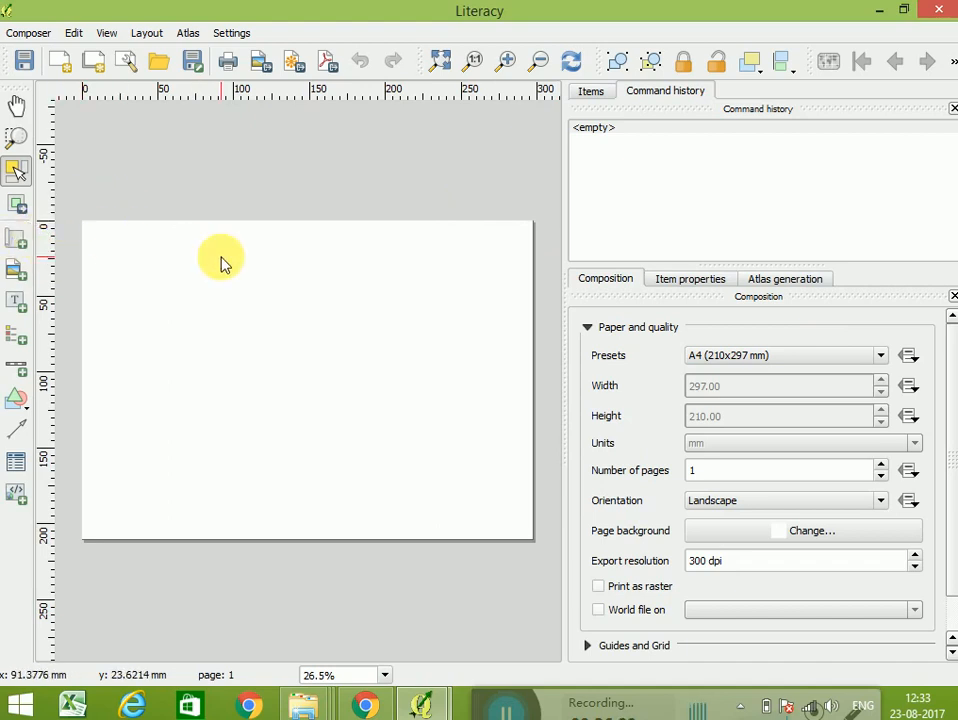
pyautogui.click(716, 359)
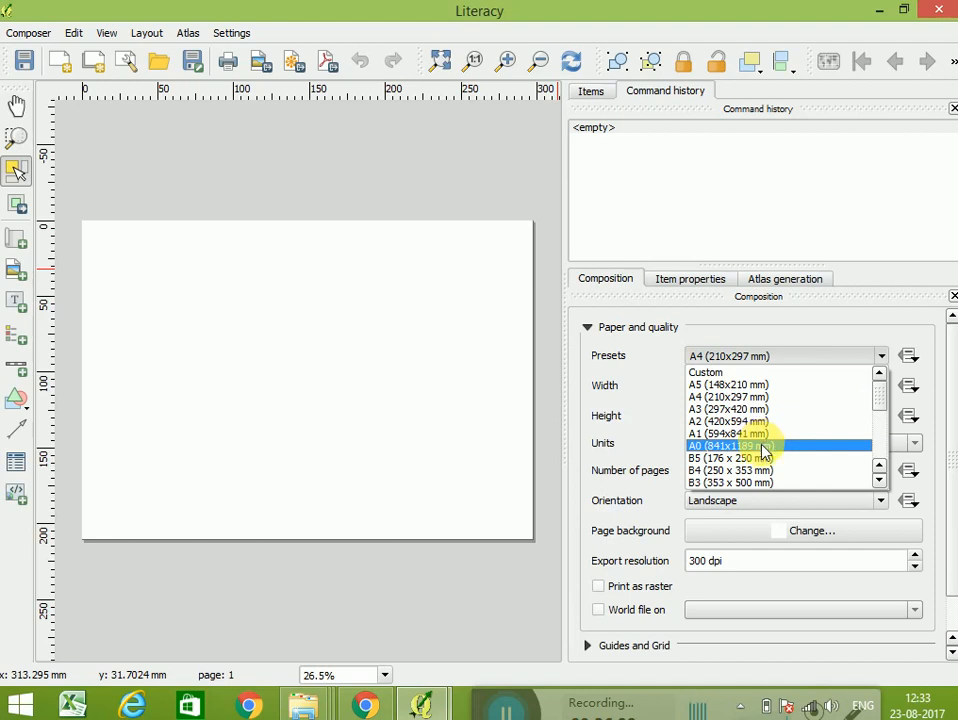
pyautogui.click(715, 397)
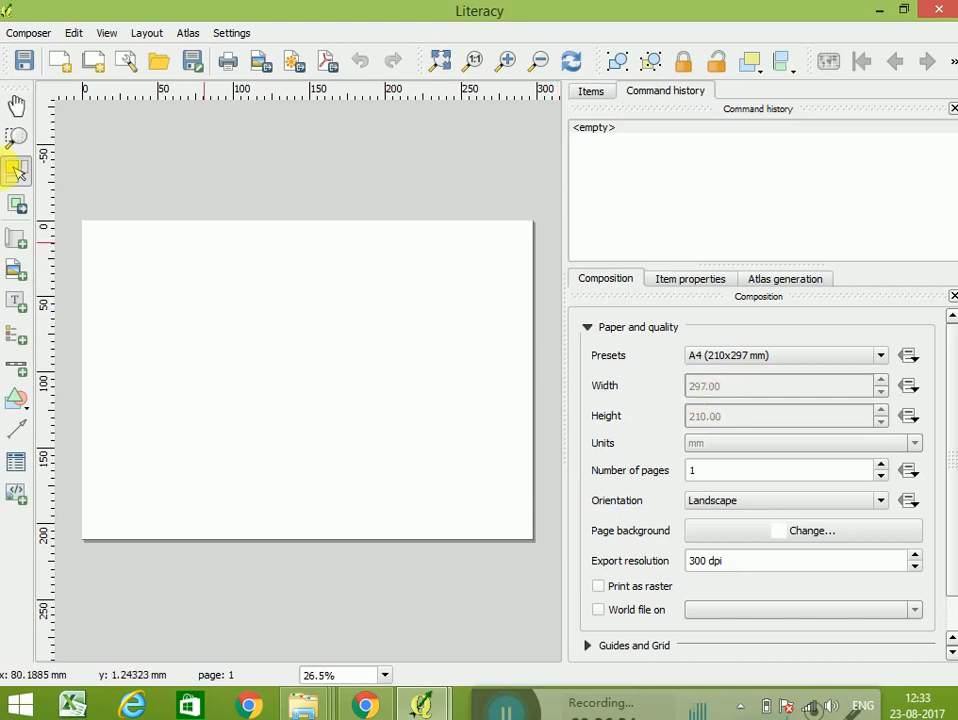
# Step: Add a map covering most of the page and shift its content toward the map frame's lower left
pyautogui.click(18, 242)
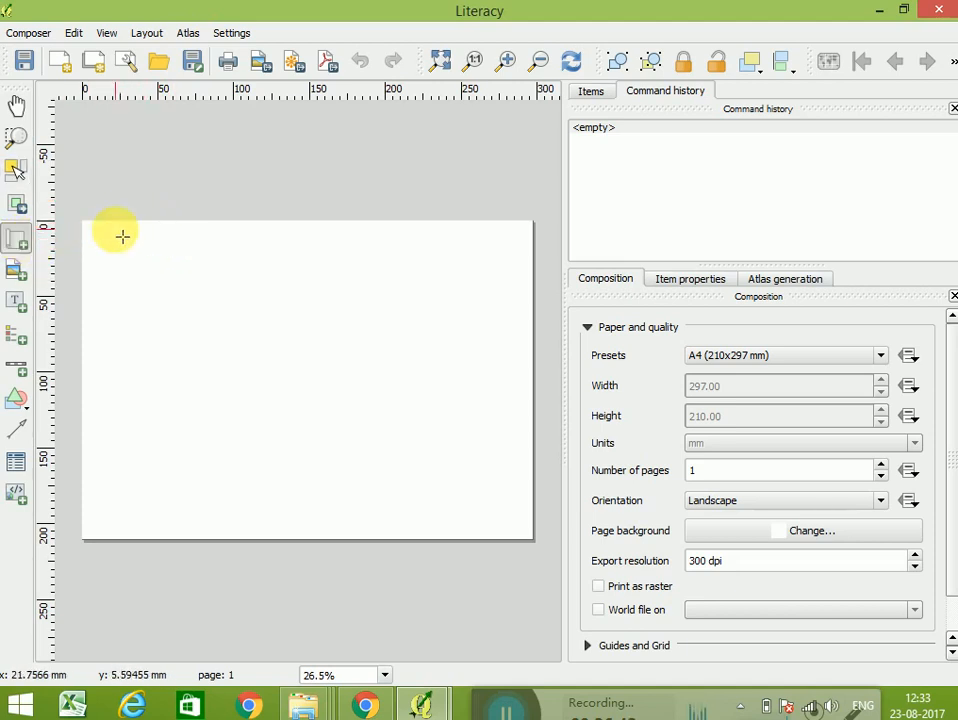
pyautogui.moveTo(106, 238); pyautogui.dragTo(217, 352)
pyautogui.moveTo(370, 440); pyautogui.dragTo(506, 518)
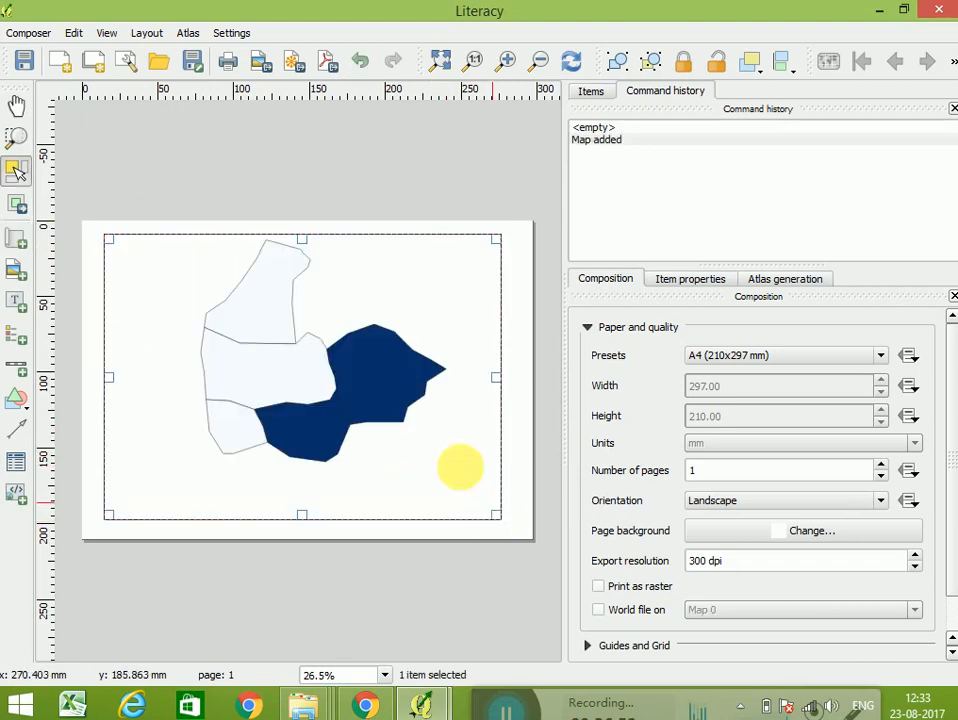
pyautogui.click(18, 217)
pyautogui.moveTo(267, 397); pyautogui.dragTo(217, 418)
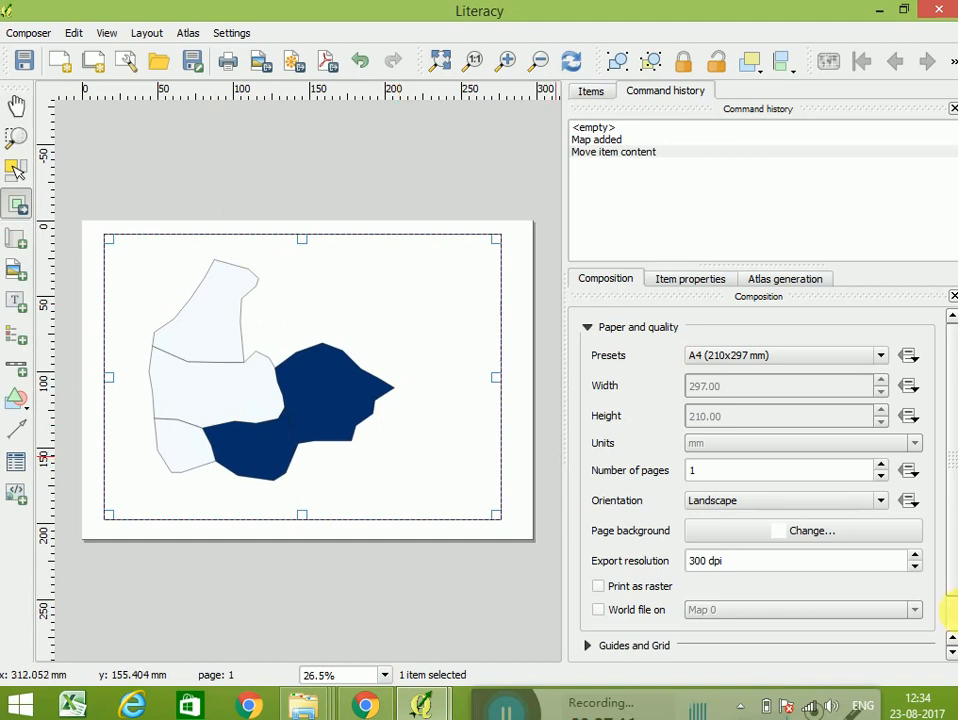
# Step: Add a legend to the lower right of the districts on the page
pyautogui.click(698, 282)
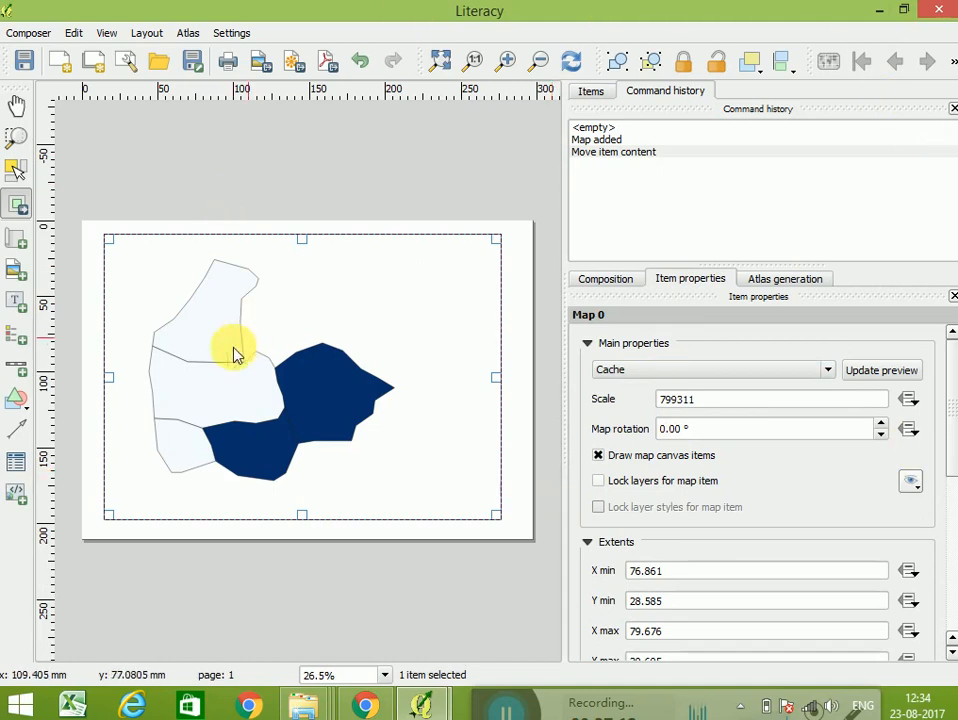
pyautogui.click(15, 340)
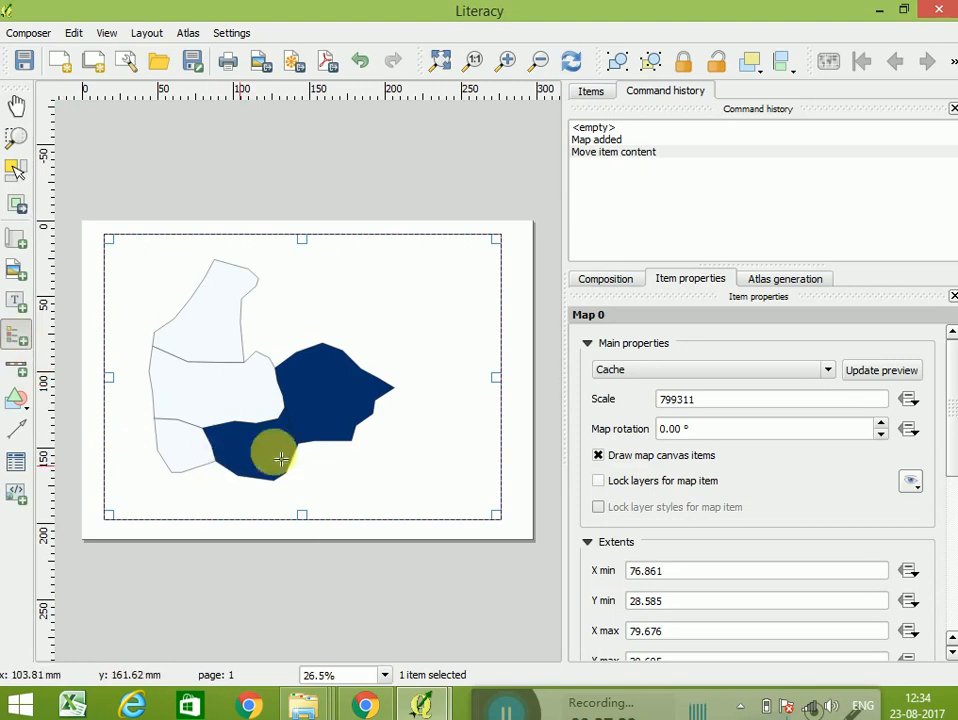
pyautogui.moveTo(403, 436); pyautogui.dragTo(480, 507)
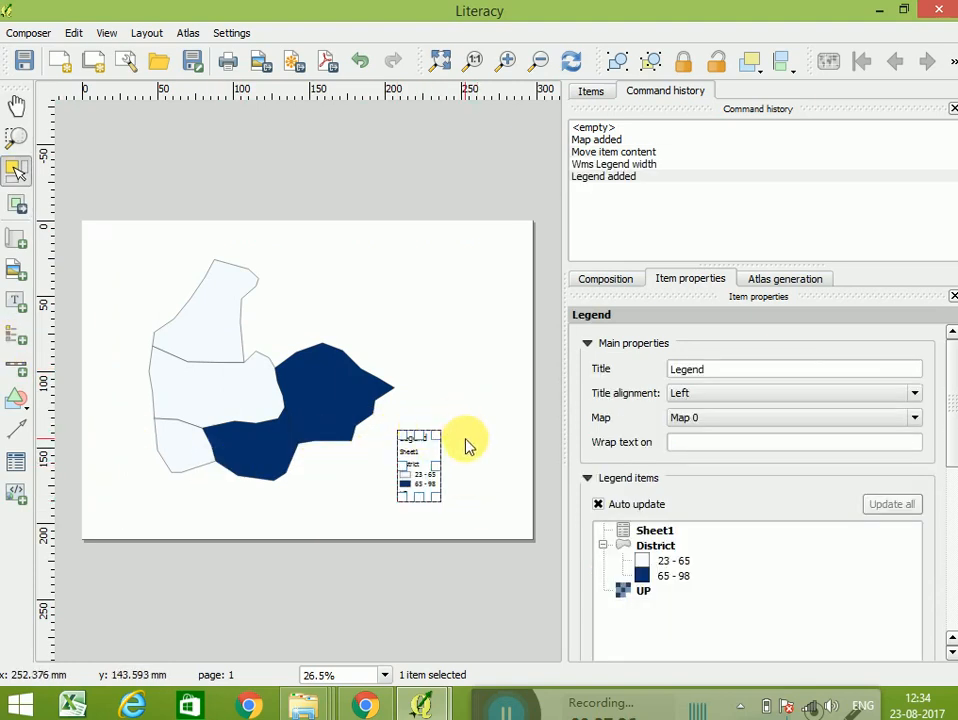
# Step: Turn off automatic updating of the legend and remove the Sheet1 and UP entries from it
pyautogui.click(951, 651)
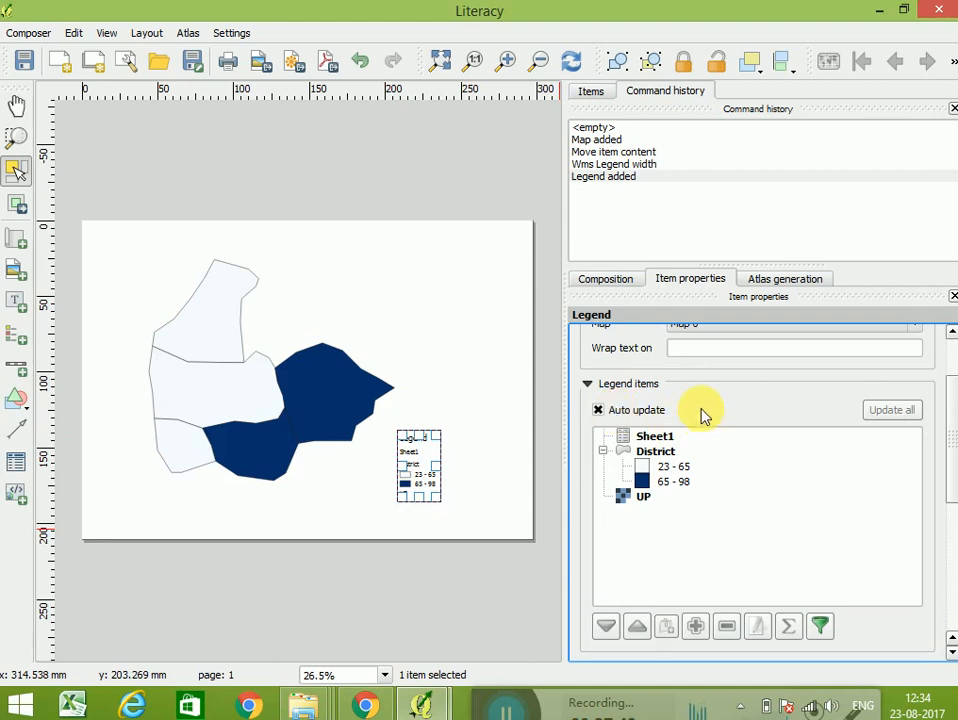
pyautogui.click(598, 410)
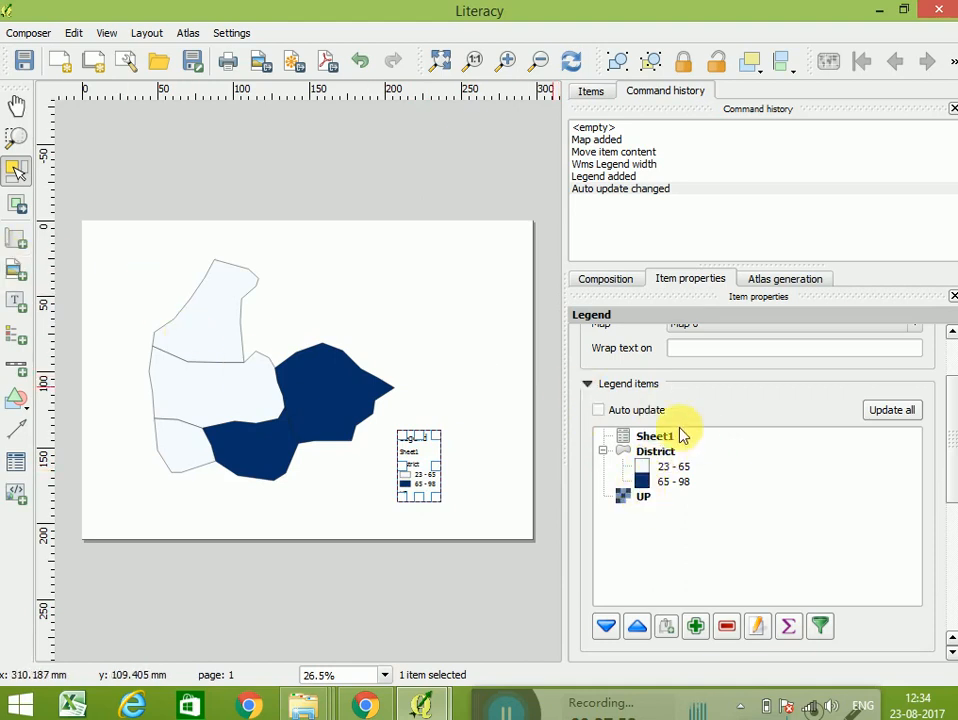
pyautogui.click(648, 437)
pyautogui.click(731, 633)
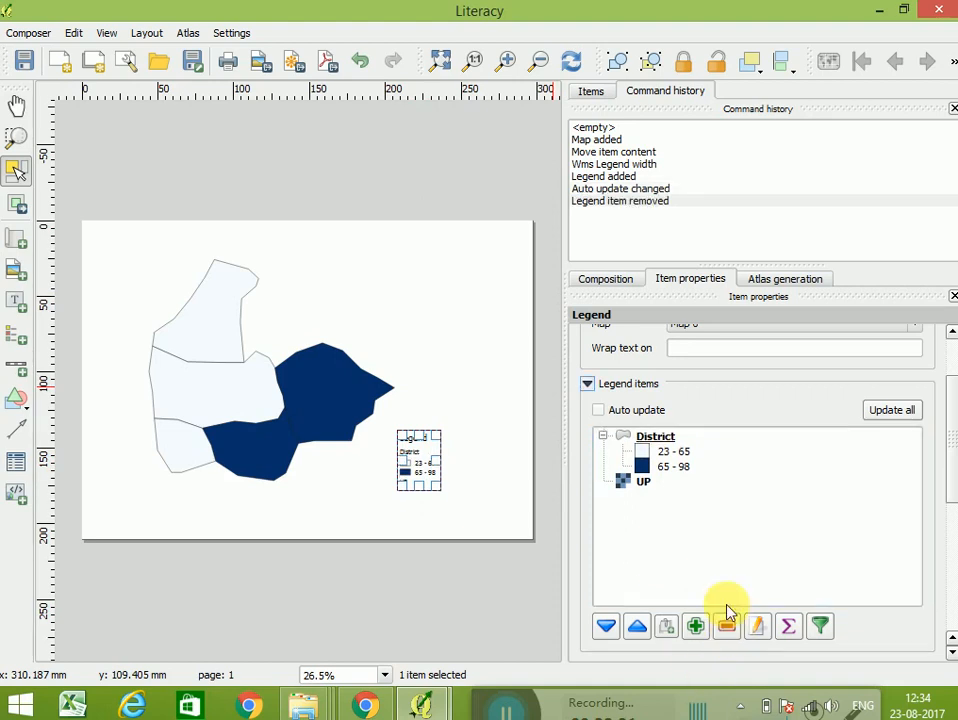
pyautogui.click(643, 482)
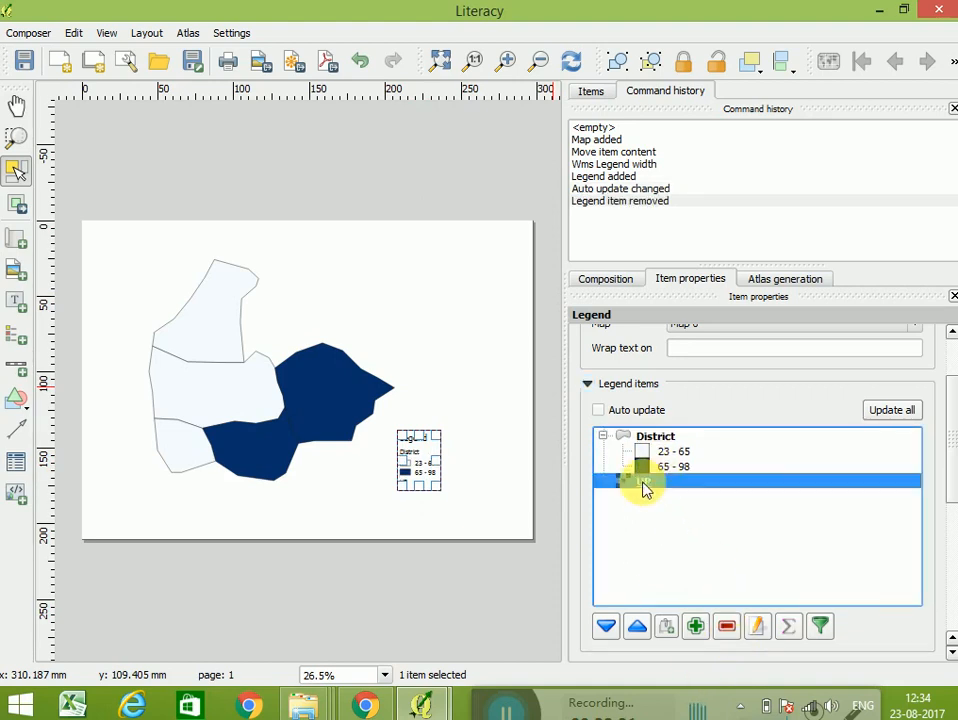
pyautogui.click(727, 627)
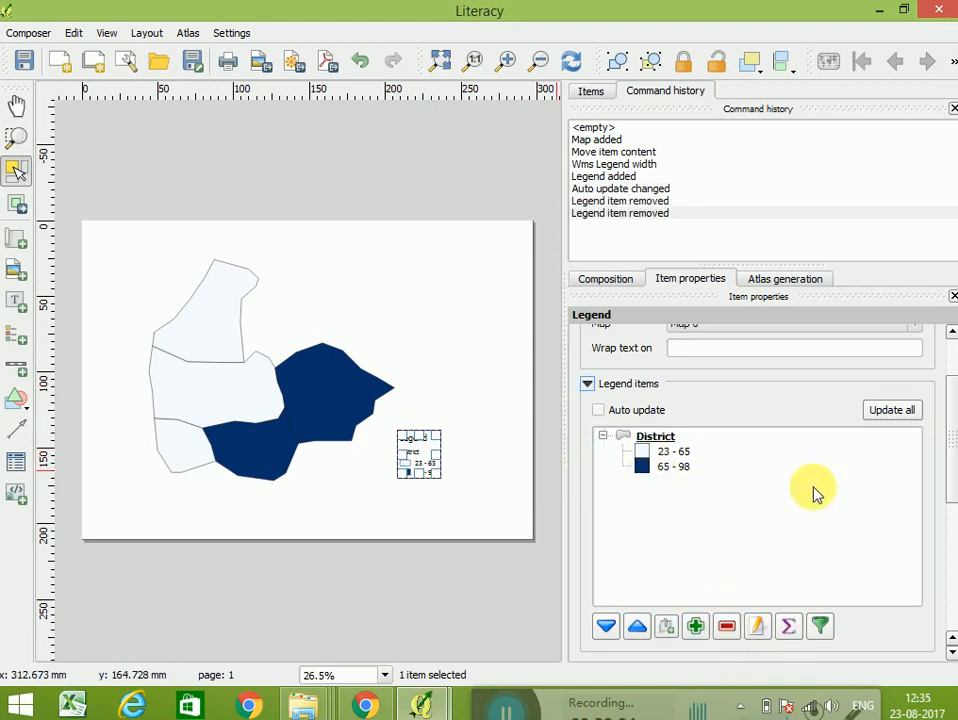
# Step: Set the District heading in the legend to Hidden, keeping its two class ranges
pyautogui.scroll(1, 430, 485)
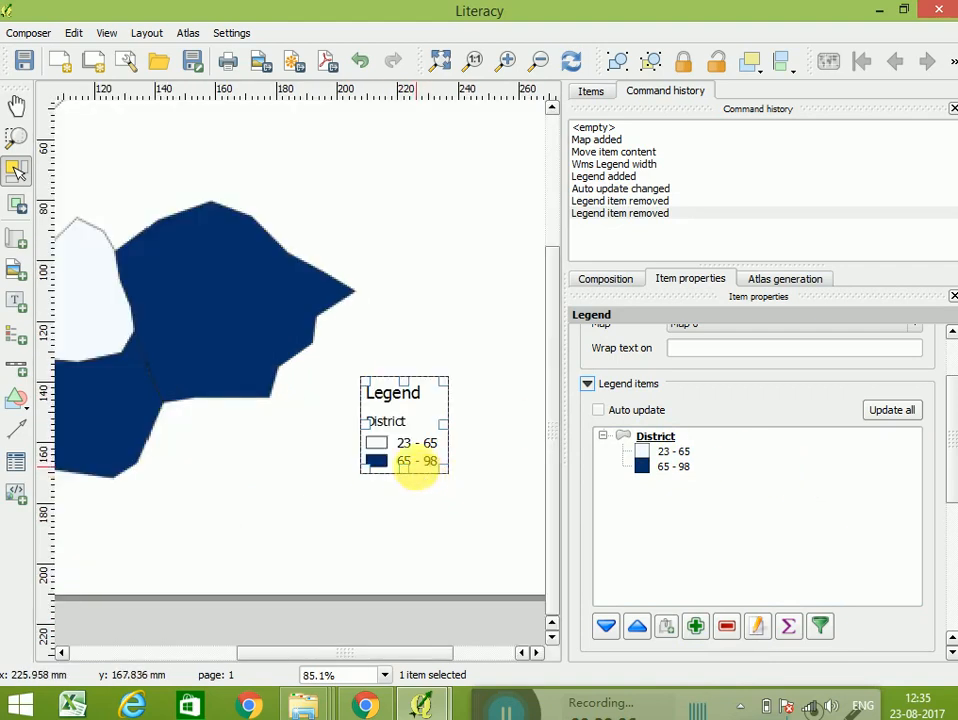
pyautogui.scroll(1, 417, 464)
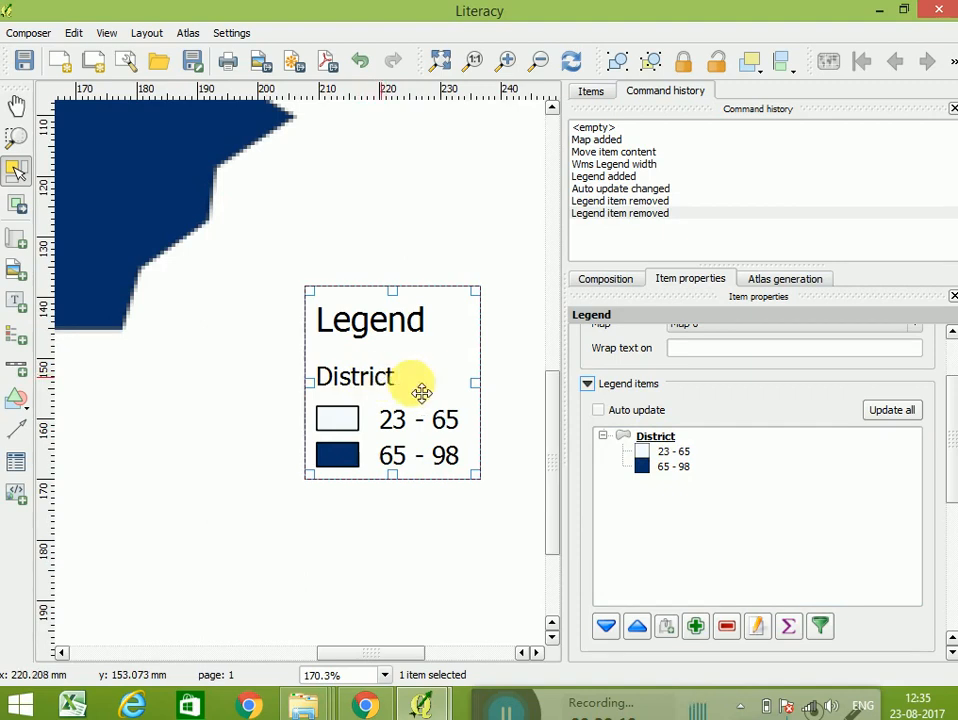
pyautogui.click(672, 440)
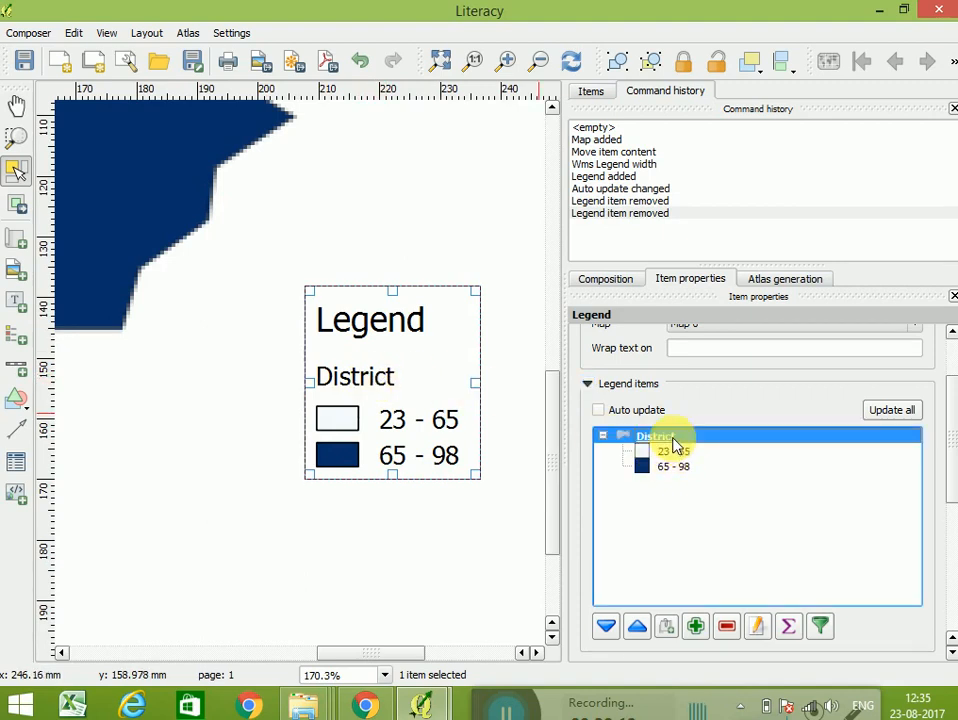
pyautogui.rightClick(808, 442)
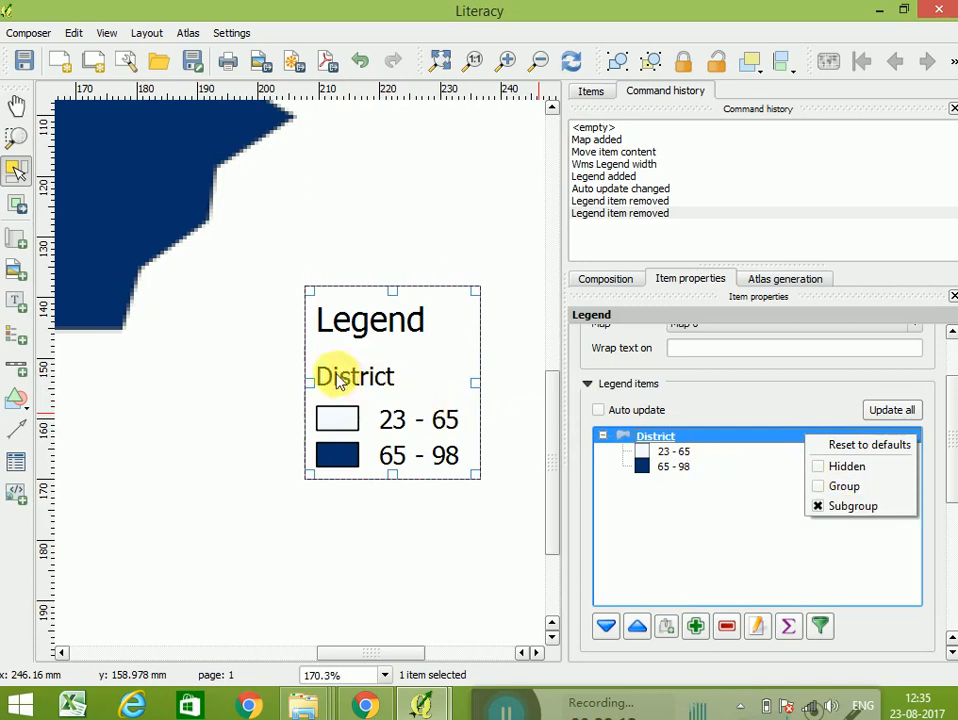
pyautogui.click(820, 475)
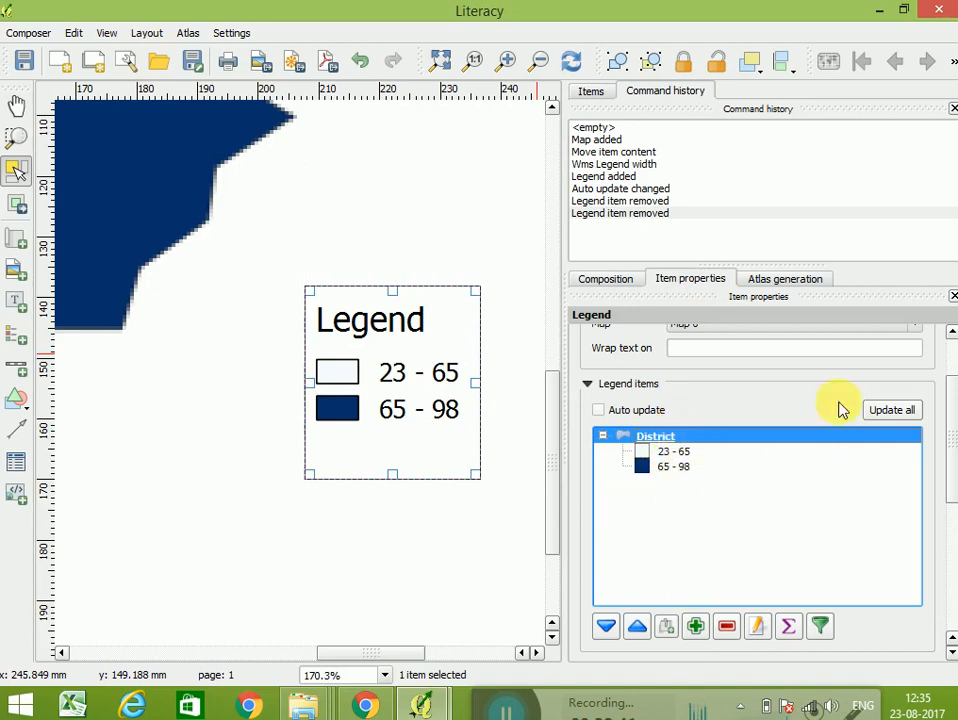
pyautogui.scroll(-1, 323, 432)
pyautogui.scroll(-1, 323, 432)
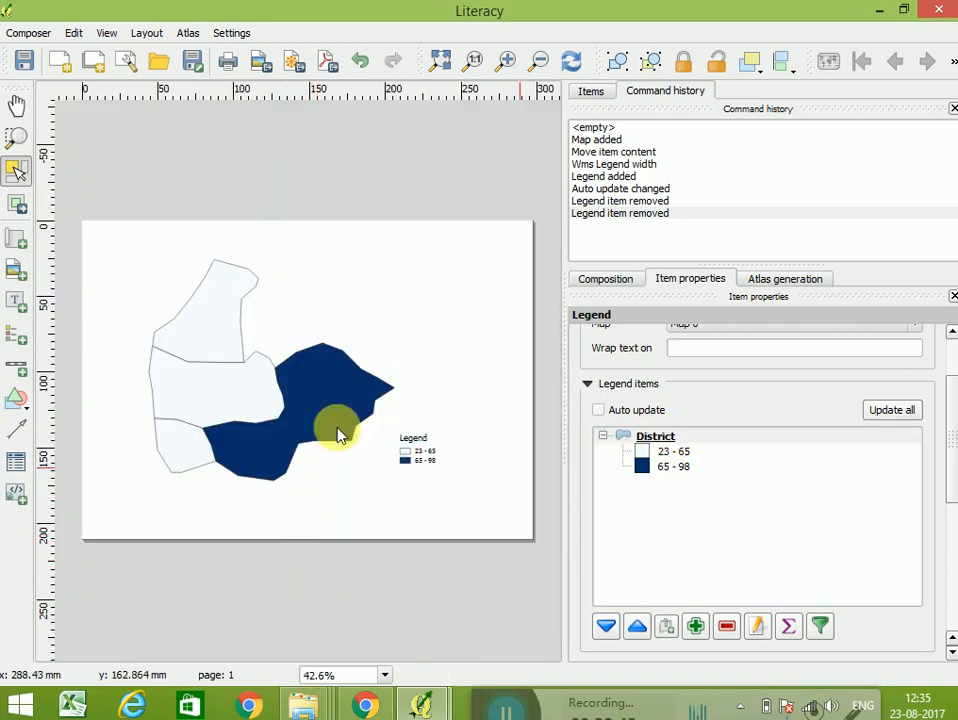
# Step: Add a scale bar below the districts on the page and clear its unit label
pyautogui.click(16, 366)
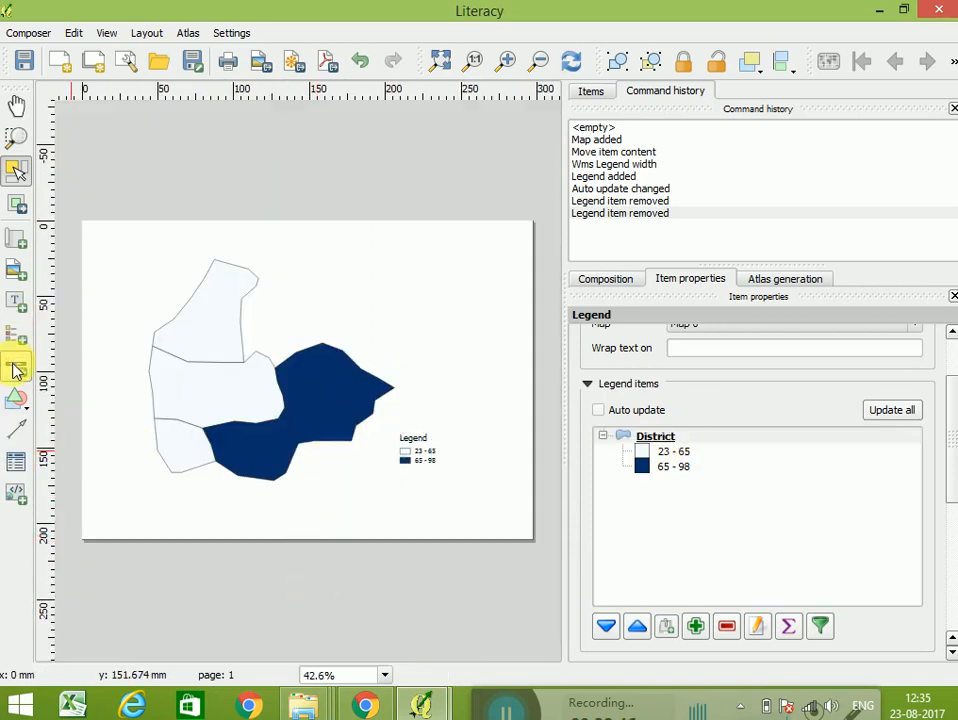
pyautogui.click(154, 497)
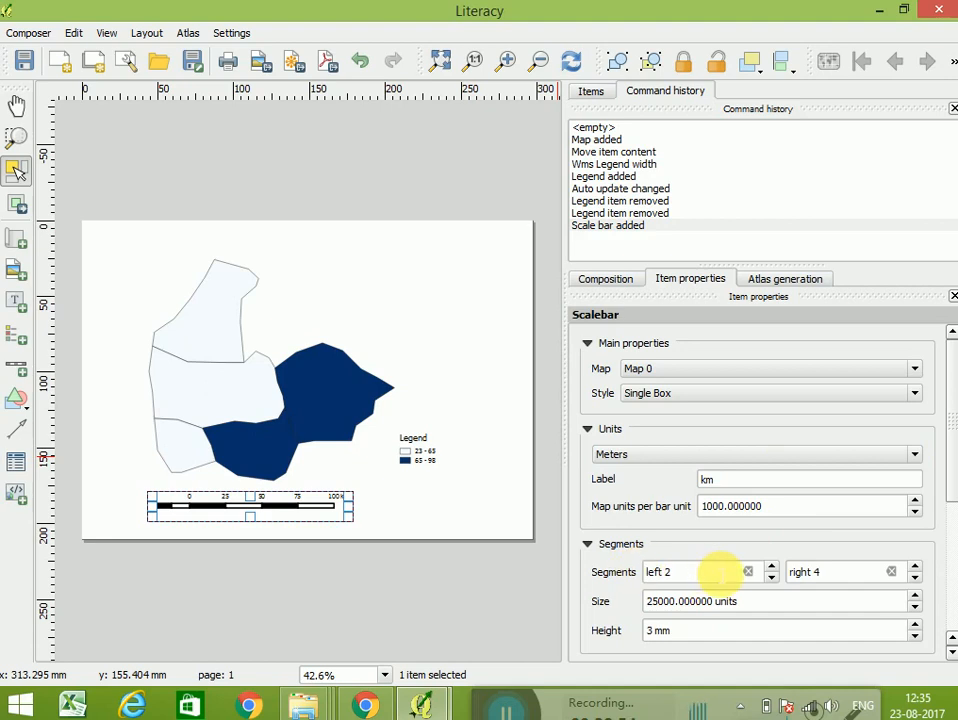
pyautogui.click(385, 494)
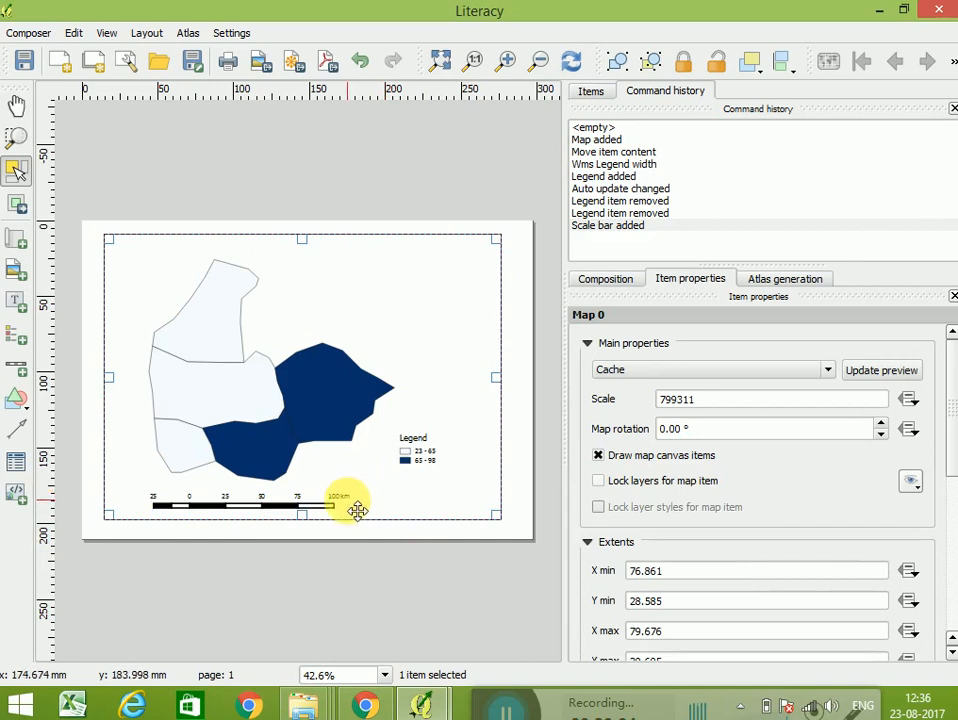
pyautogui.click(357, 511)
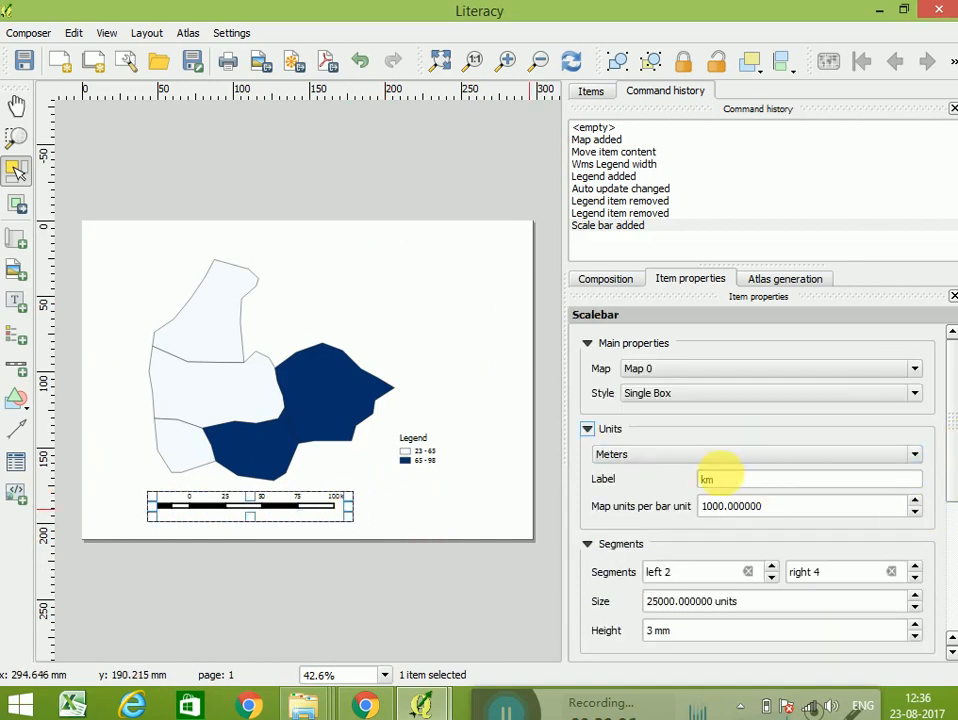
pyautogui.doubleClick(708, 479)
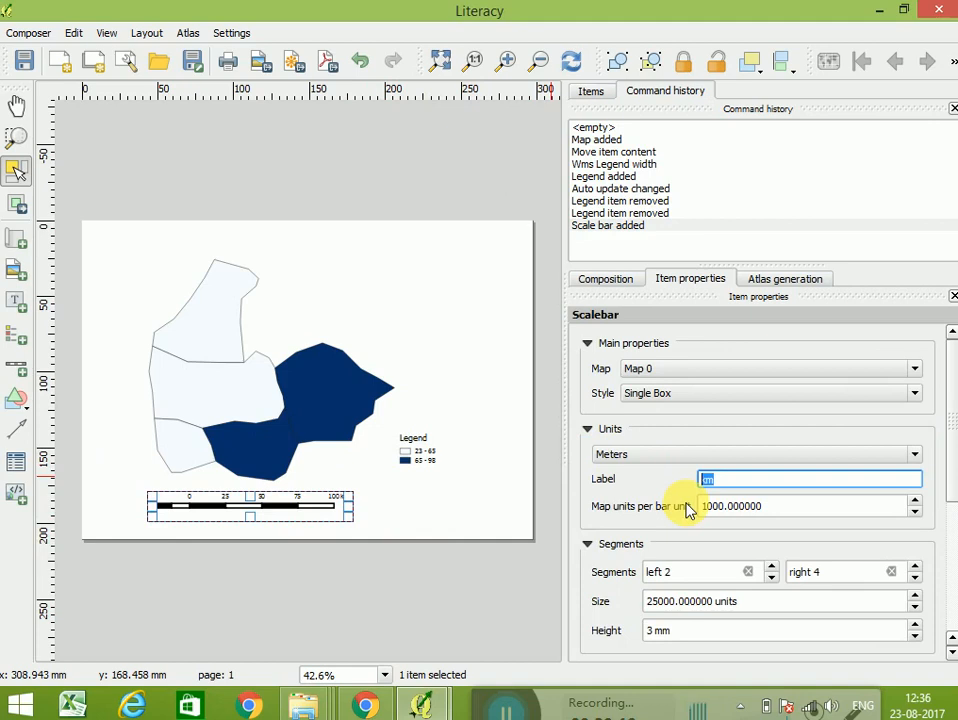
pyautogui.press('BackSpace')
pyautogui.click(487, 500)
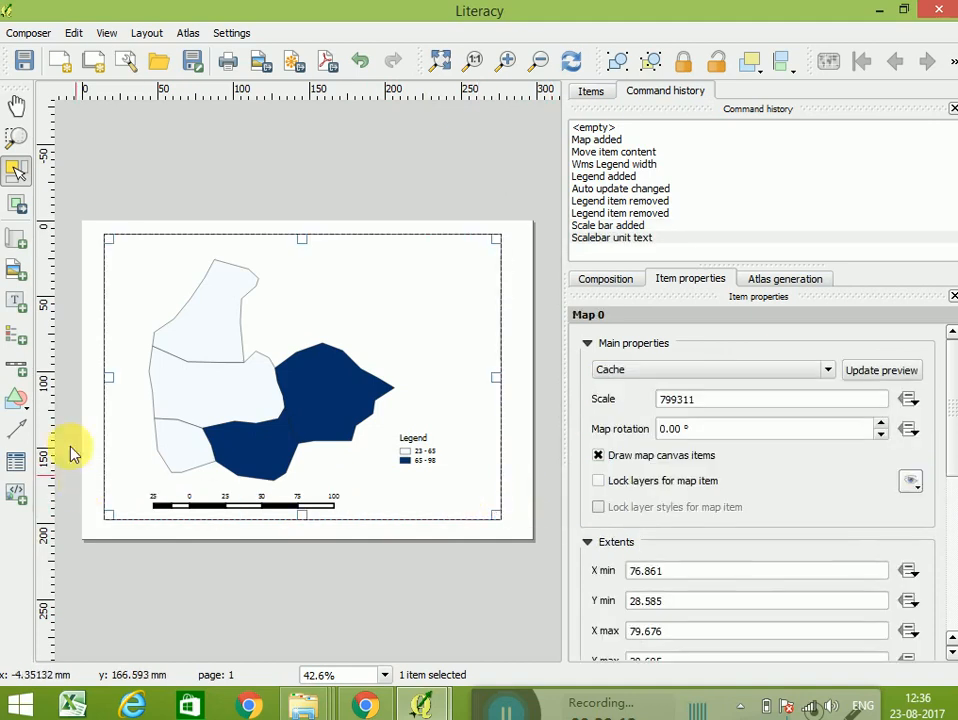
# Step: Add a text label reading Kilometer below the scale bar and set its font size to 11
pyautogui.click(16, 304)
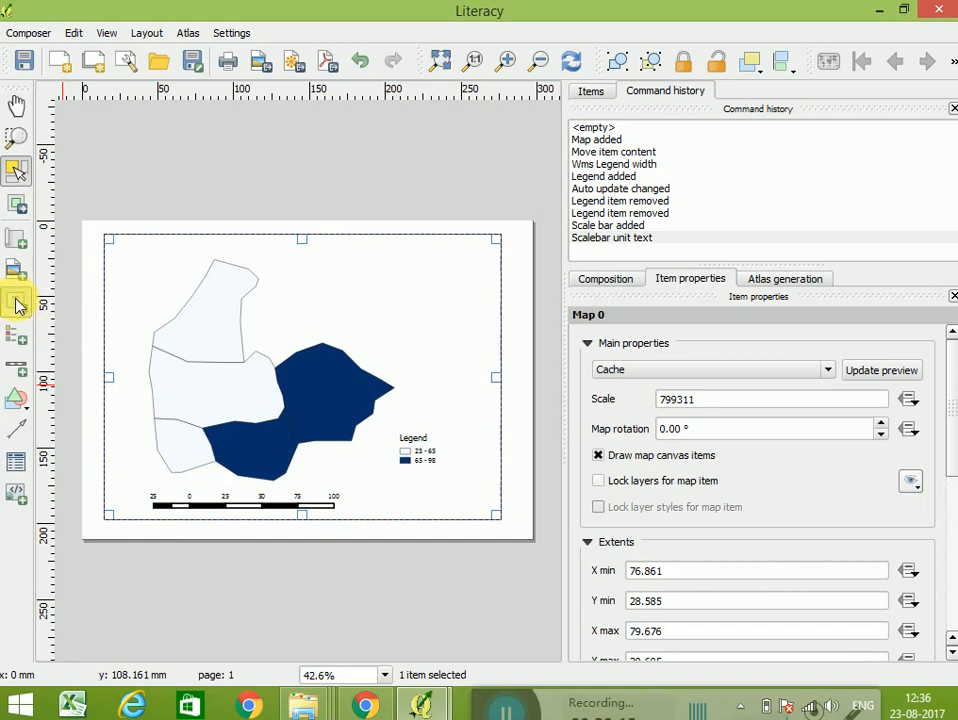
pyautogui.click(213, 529)
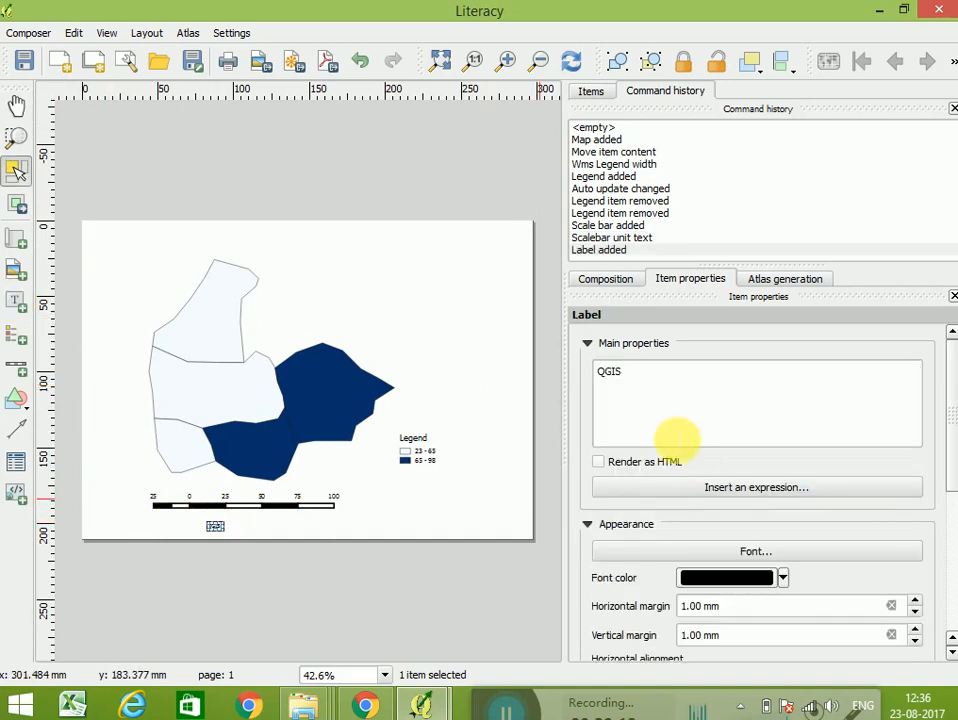
pyautogui.moveTo(641, 378); pyautogui.dragTo(484, 327)
pyautogui.write('Kilometer')
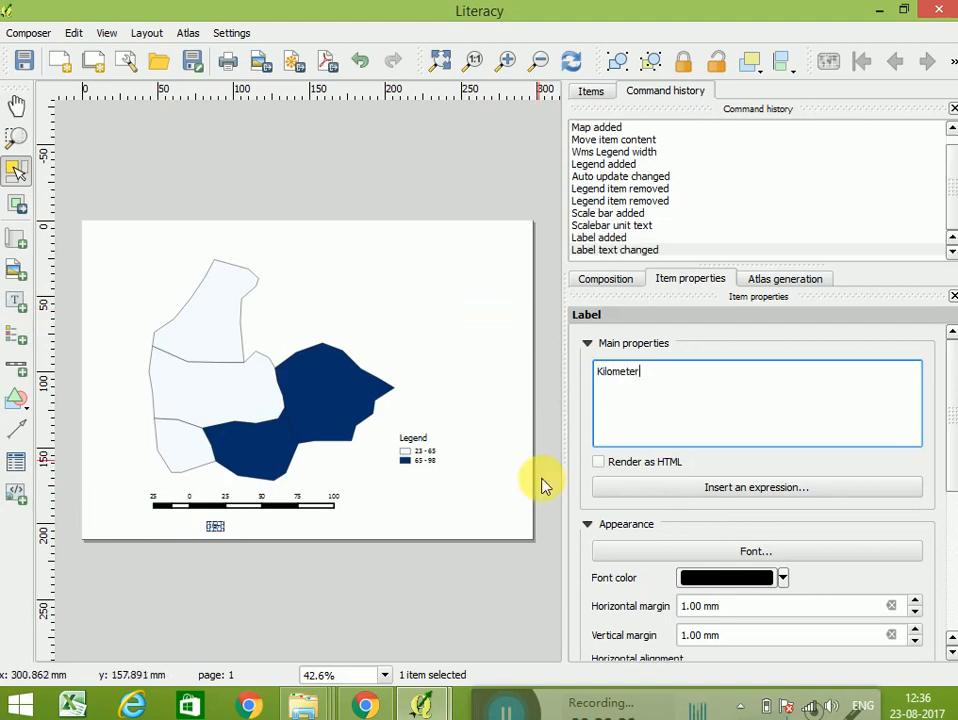
pyautogui.click(745, 553)
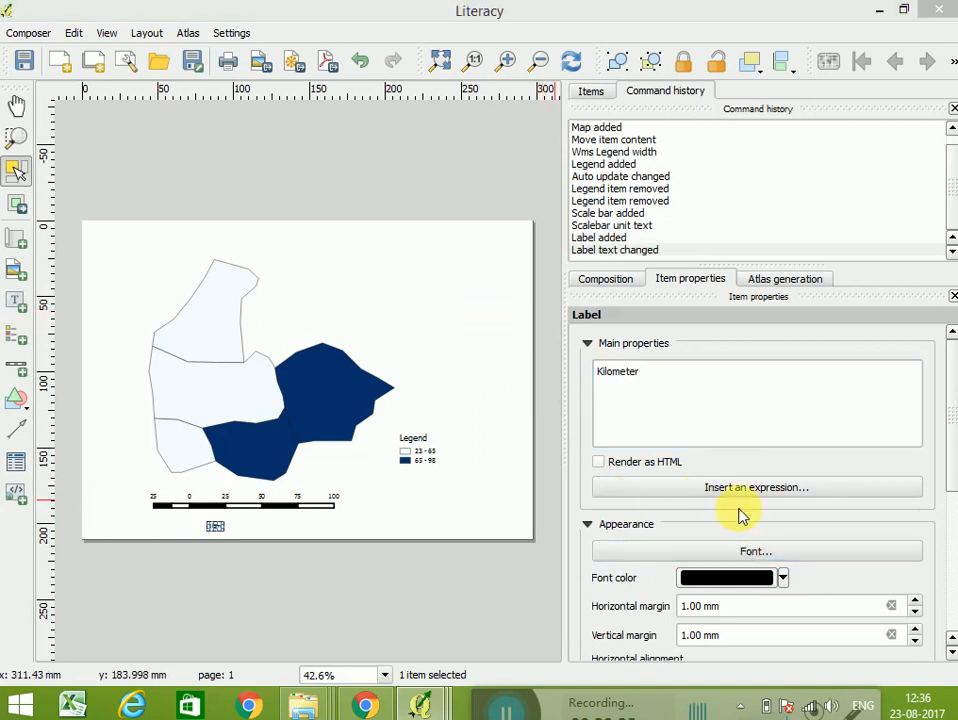
pyautogui.click(627, 310)
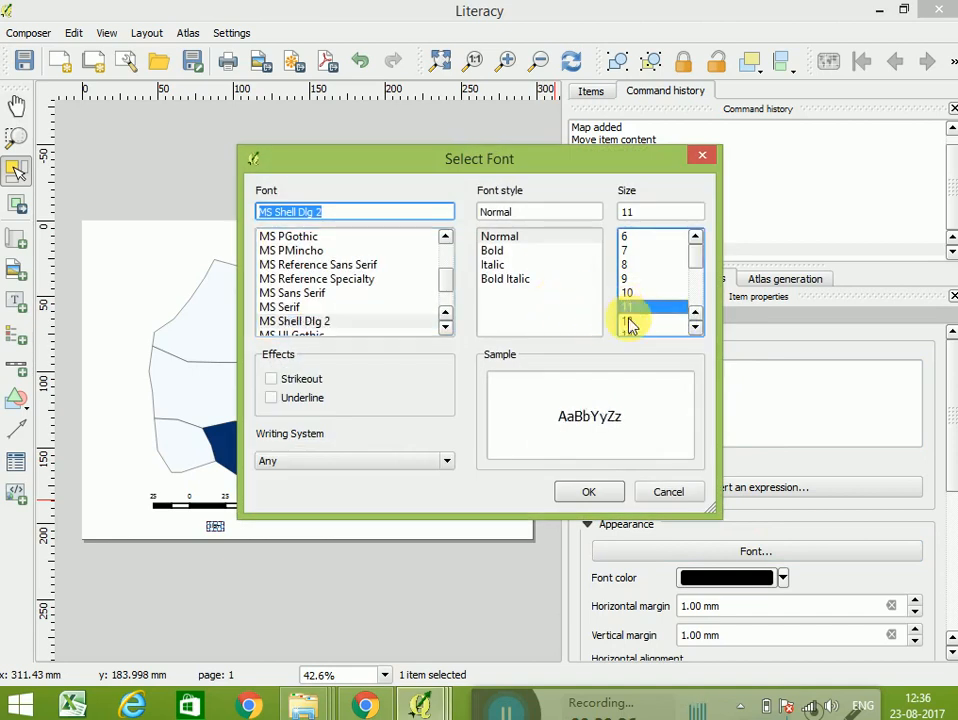
pyautogui.click(576, 491)
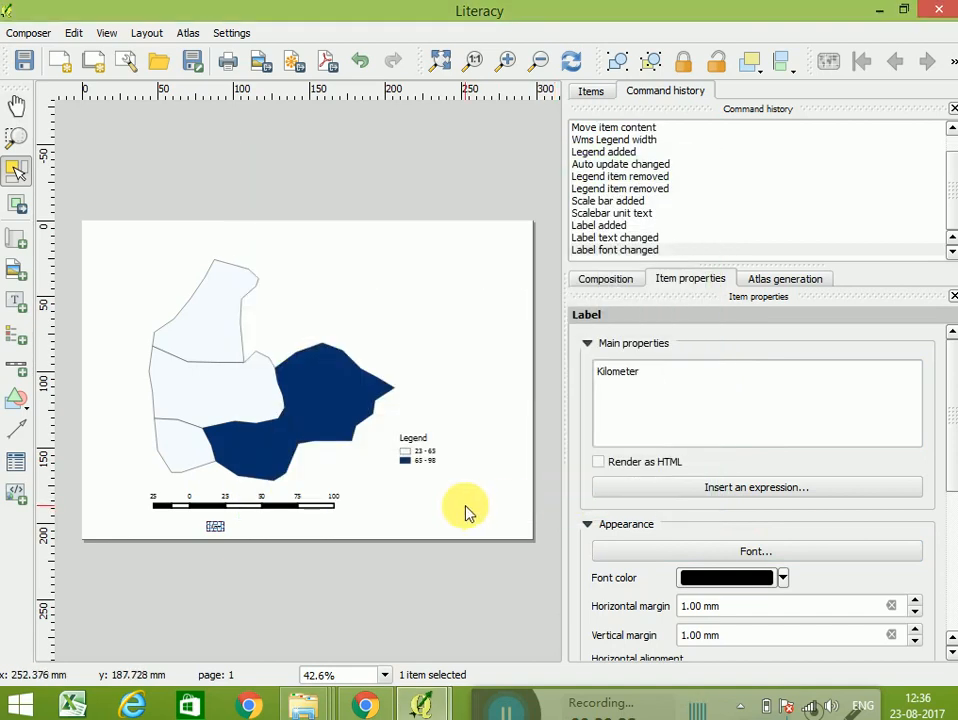
# Step: Widen the Kilometer label's frame so the whole word fits
pyautogui.click(233, 554)
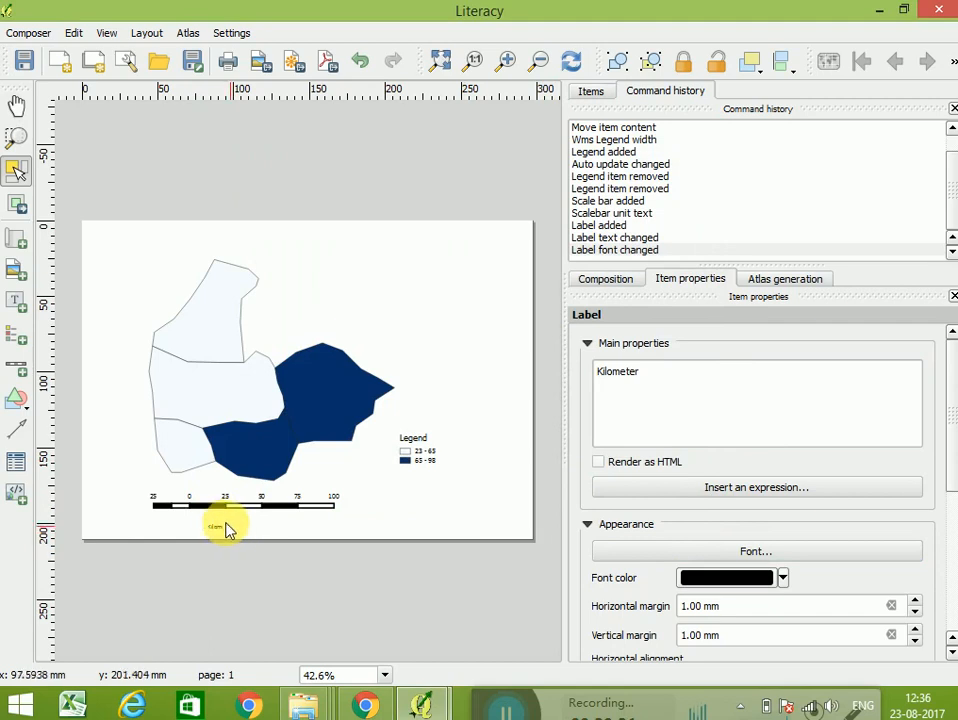
pyautogui.click(225, 530)
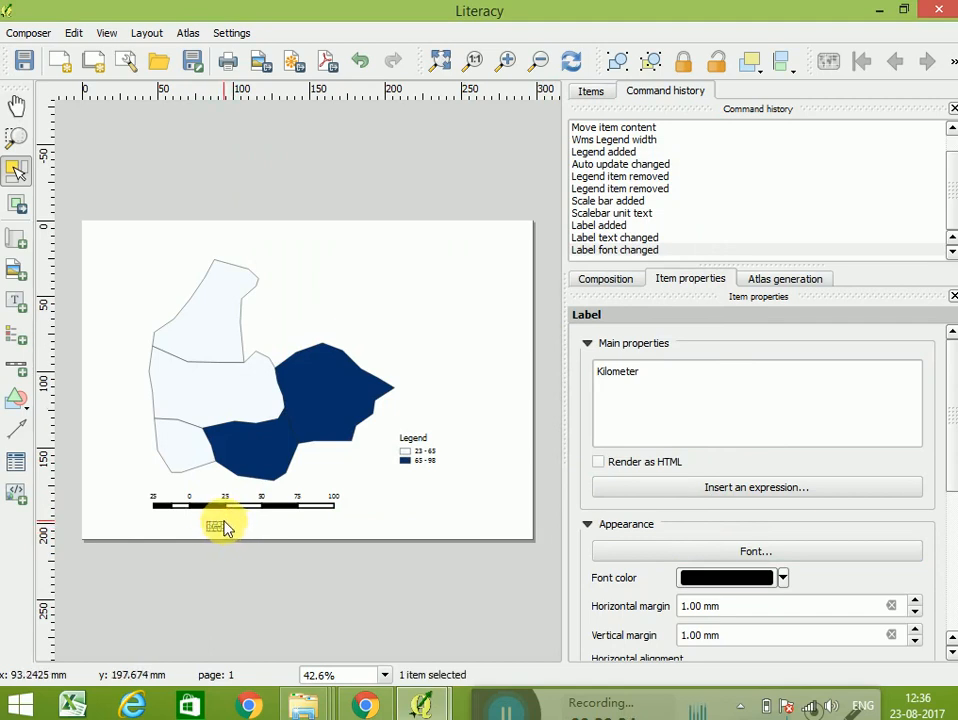
pyautogui.scroll(-1, 224, 524)
pyautogui.scroll(2, 229, 513)
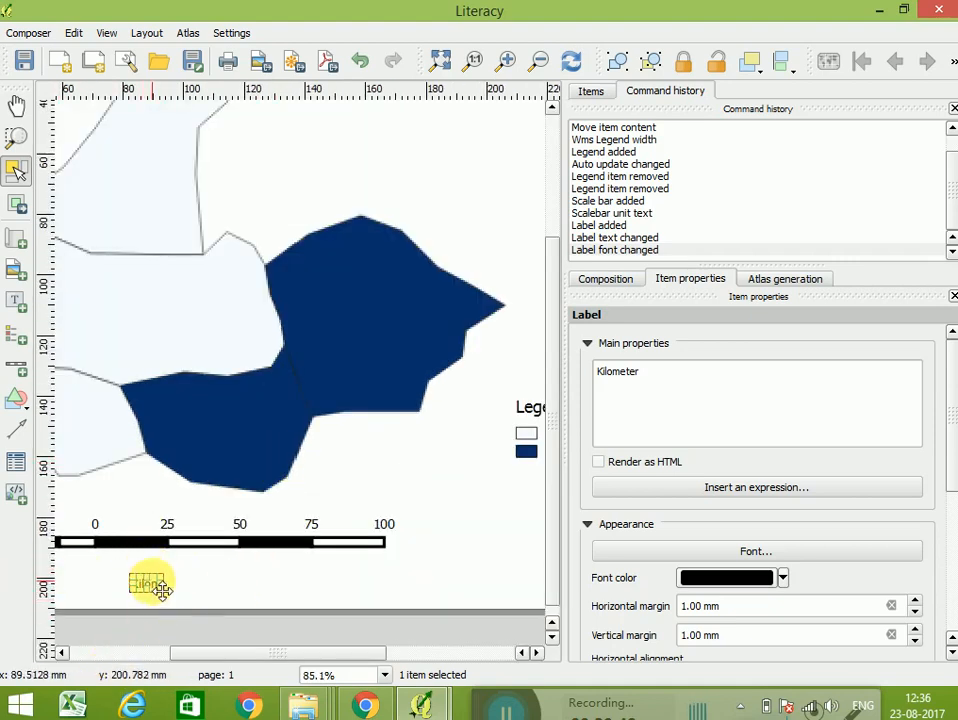
pyautogui.moveTo(166, 582); pyautogui.dragTo(221, 584)
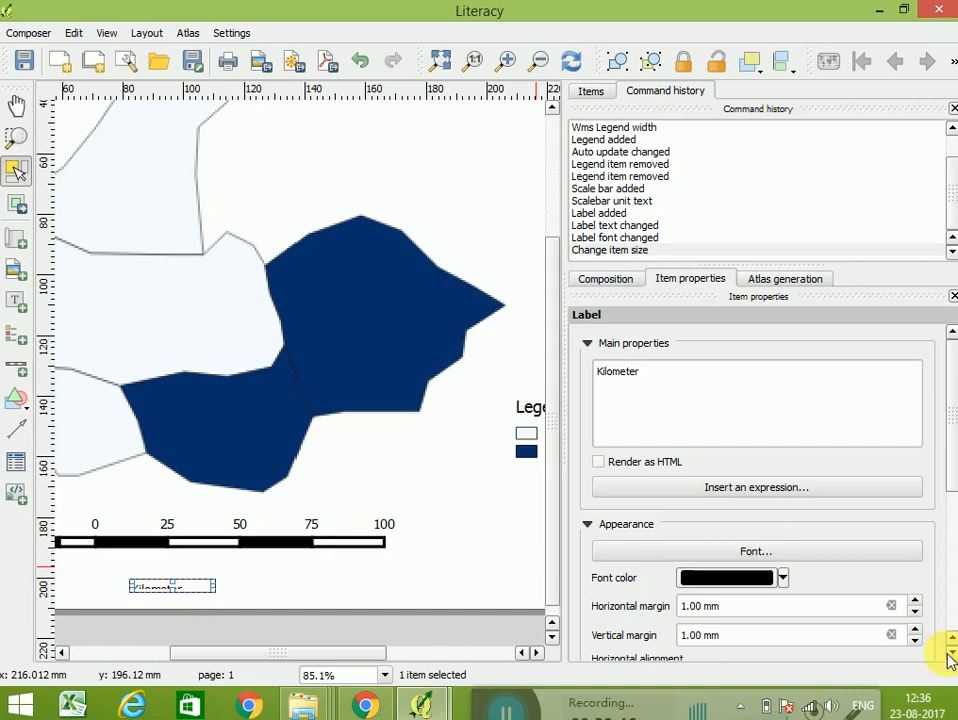
# Step: Center the Kilometer label's text horizontally and move the label up to just beneath the scale bar
pyautogui.click(951, 651)
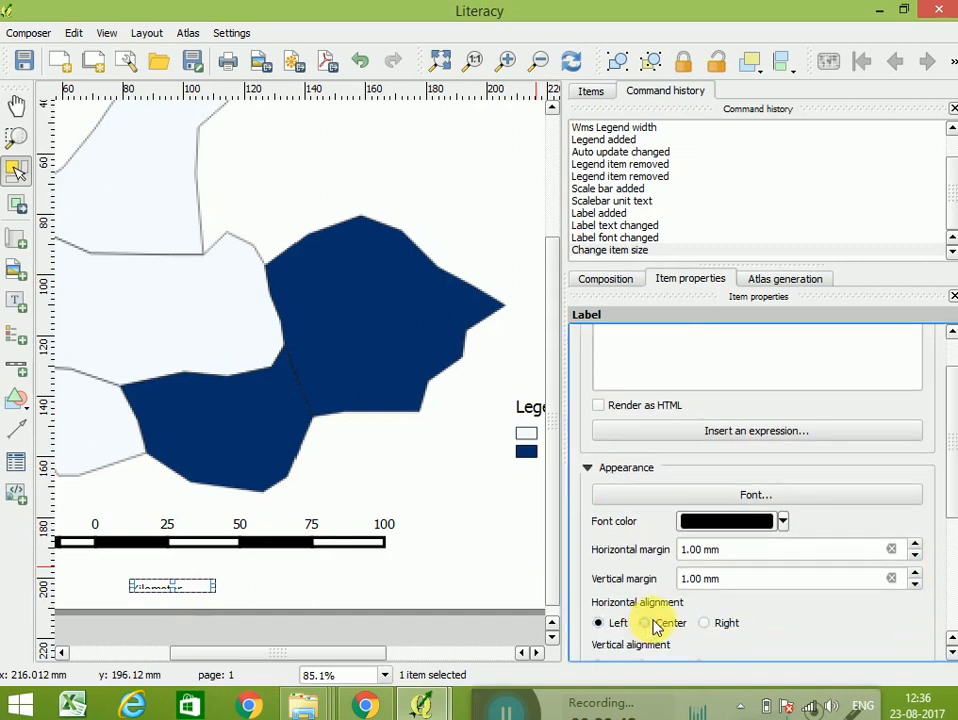
pyautogui.click(648, 622)
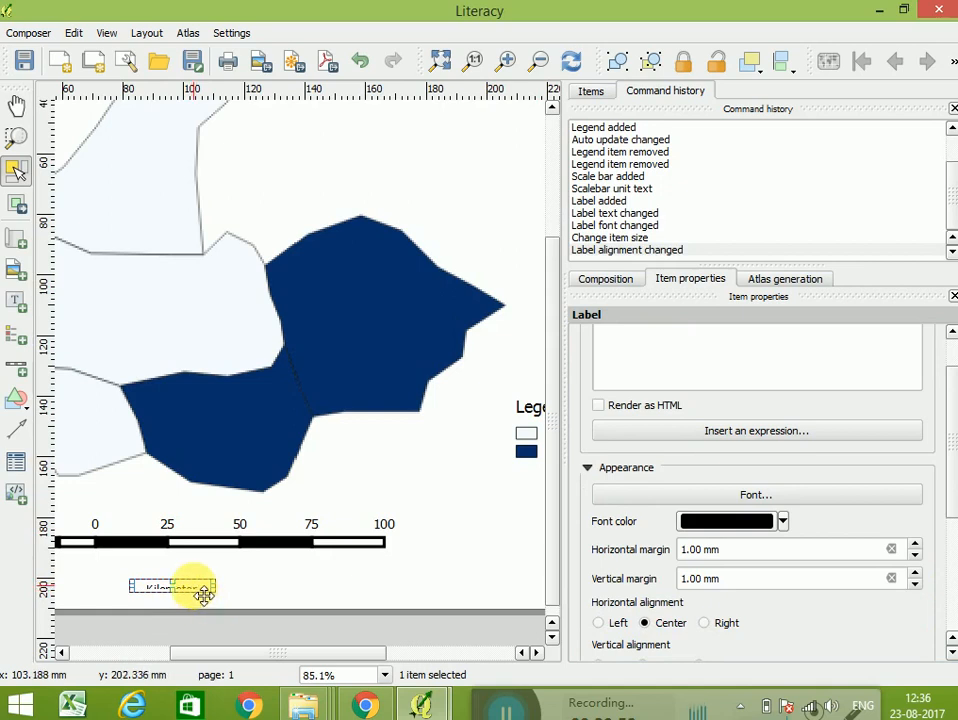
pyautogui.moveTo(203, 591)
pyautogui.mouseDown()
pyautogui.moveTo(220, 568)
pyautogui.moveTo(206, 571)
pyautogui.mouseUp()
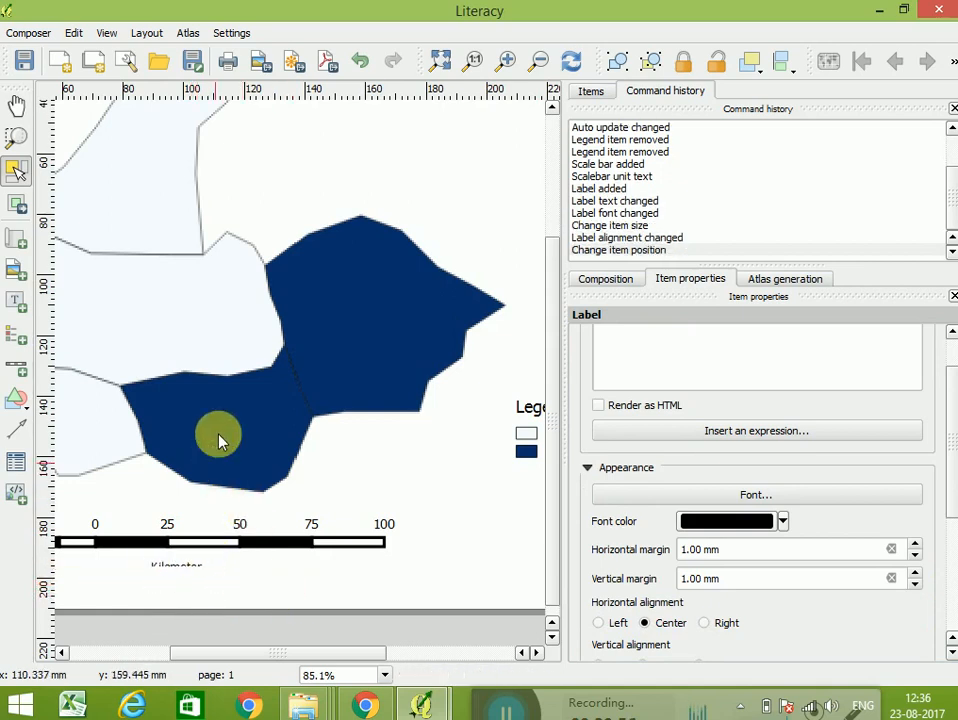
# Step: Add a new grid to the map item in the Literacy print layout
pyautogui.scroll(-2, 220, 440)
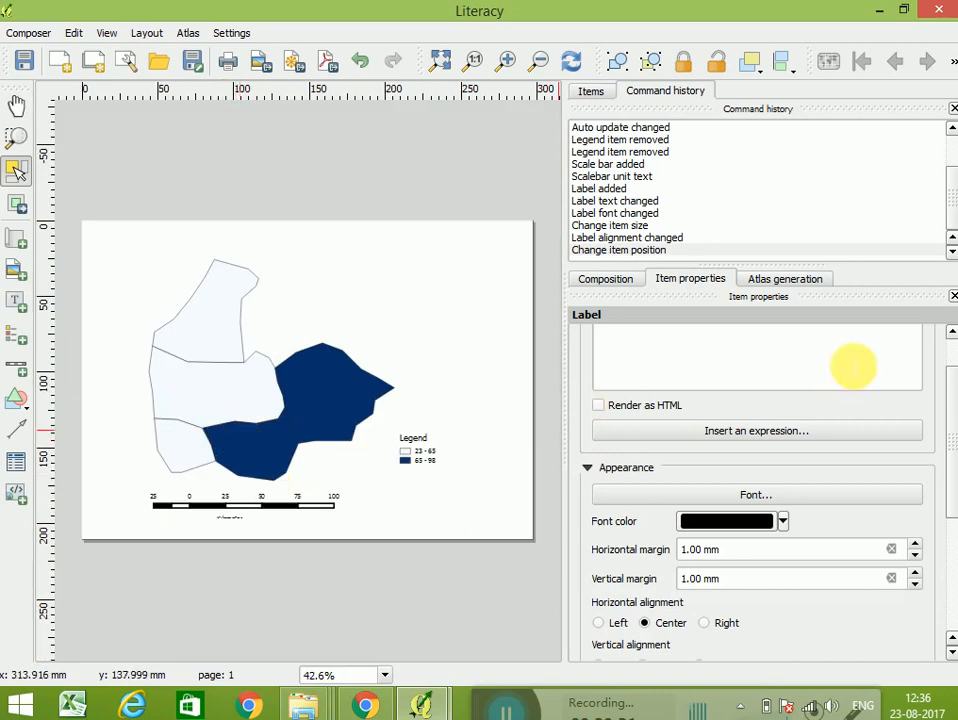
pyautogui.click(177, 393)
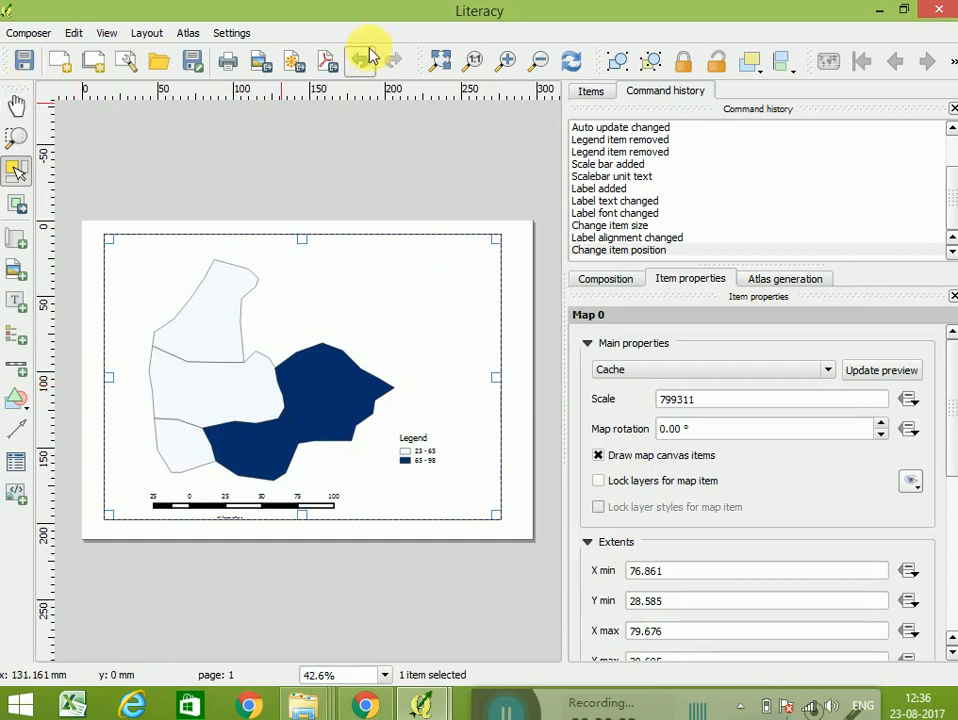
pyautogui.click(398, 194)
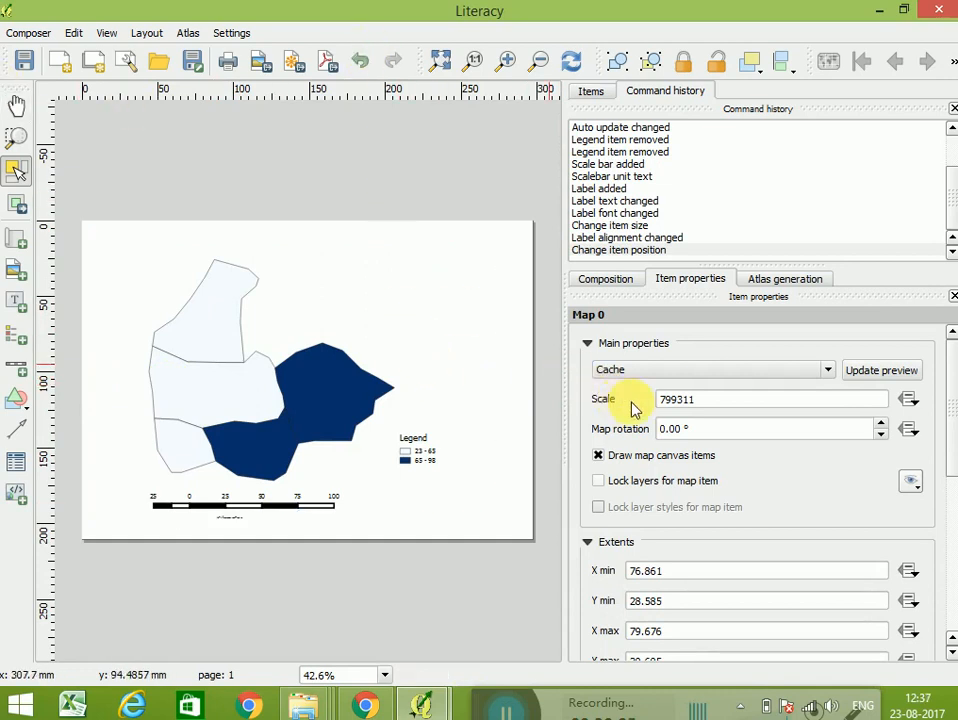
pyautogui.click(392, 361)
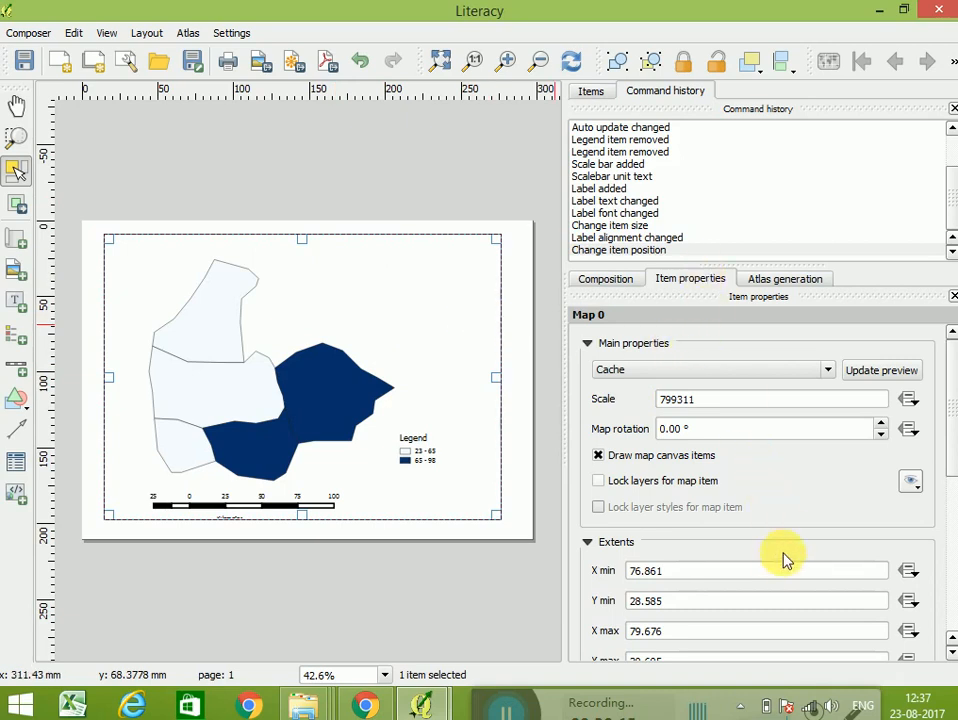
pyautogui.moveTo(955, 640)
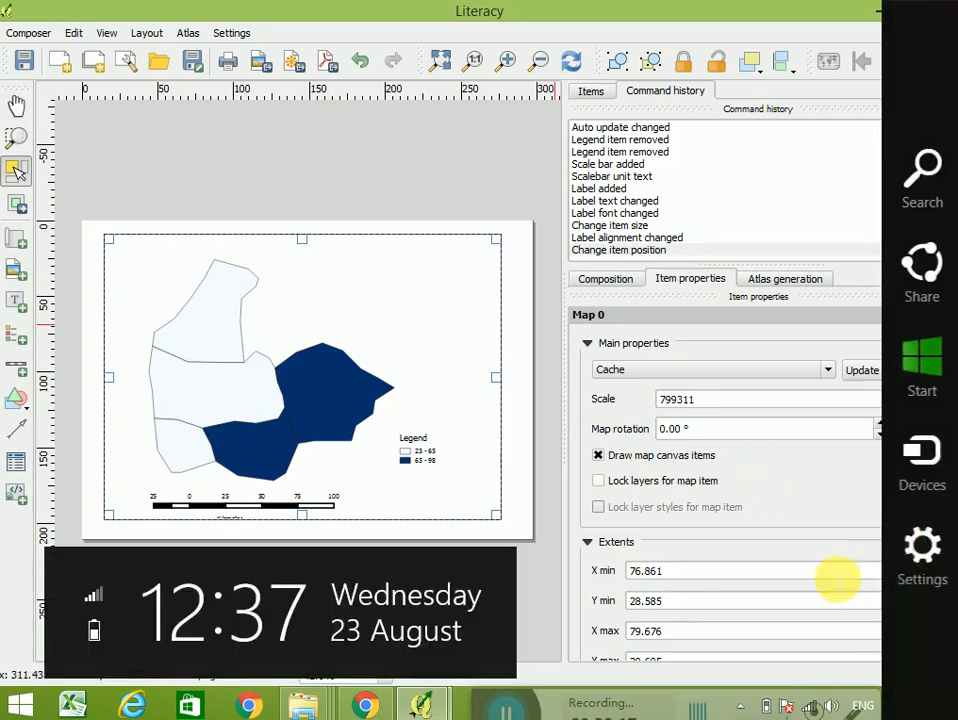
pyautogui.moveTo(953, 414); pyautogui.dragTo(718, 569)
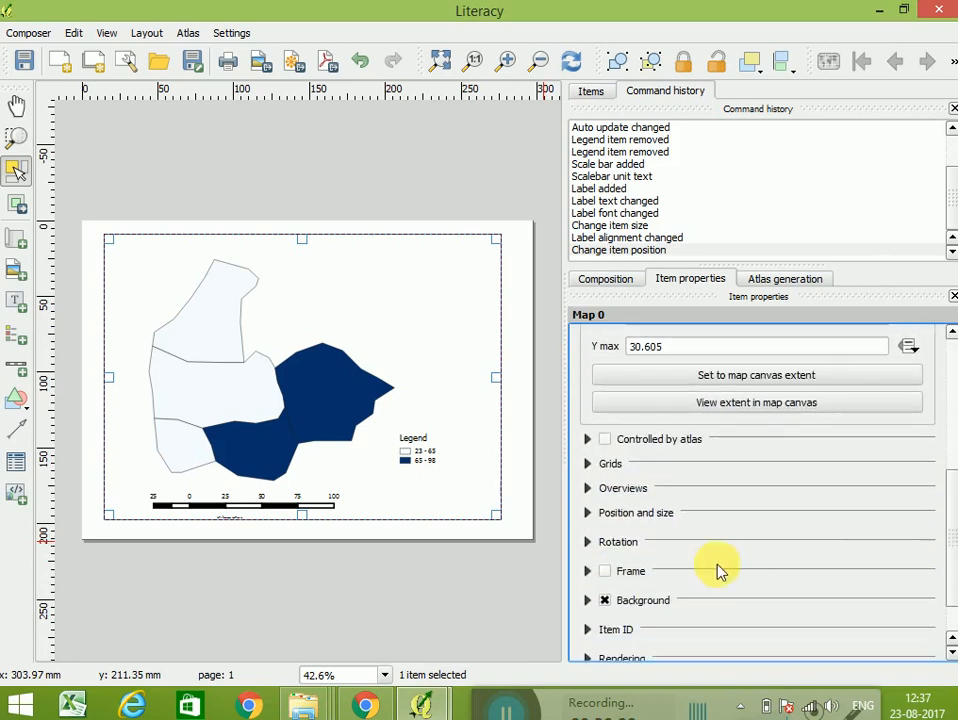
pyautogui.click(612, 465)
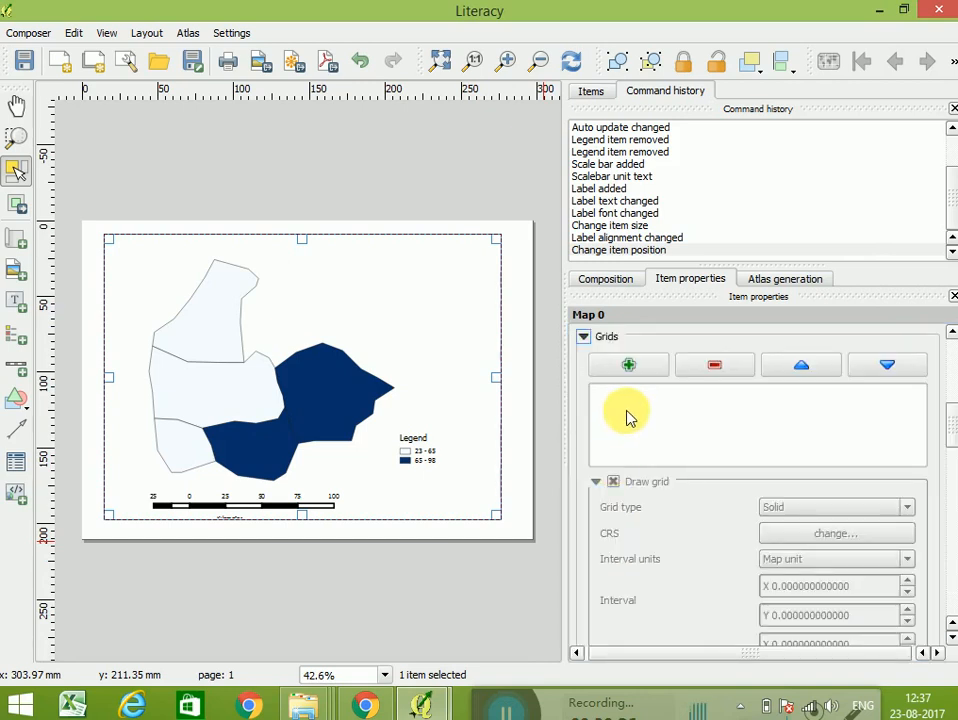
pyautogui.click(629, 366)
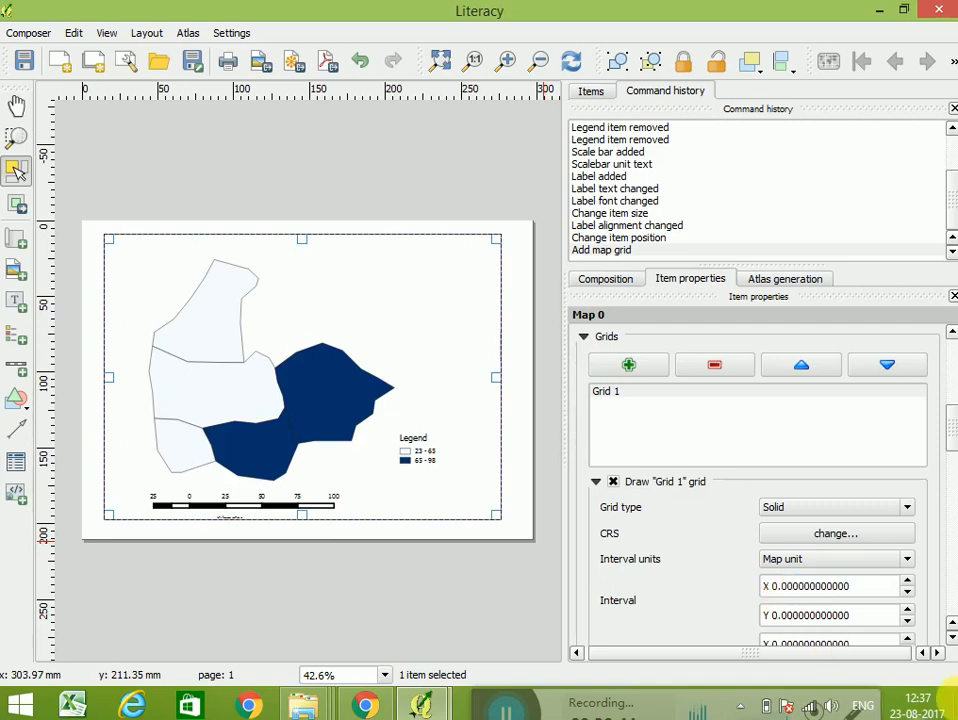
# Step: Set the map grid's X and Y intervals to 0.5 map units
pyautogui.click(772, 588)
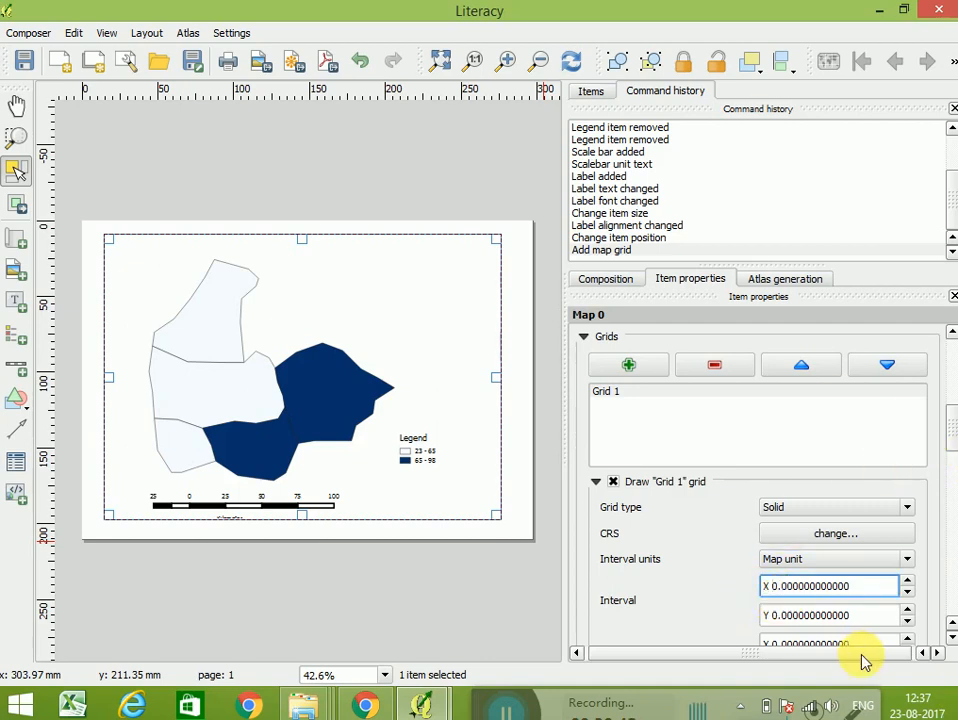
pyautogui.press('Right')
pyautogui.press('Right')
pyautogui.press('Right')
pyautogui.press('BackSpace')
pyautogui.write('5')
pyautogui.click(778, 616)
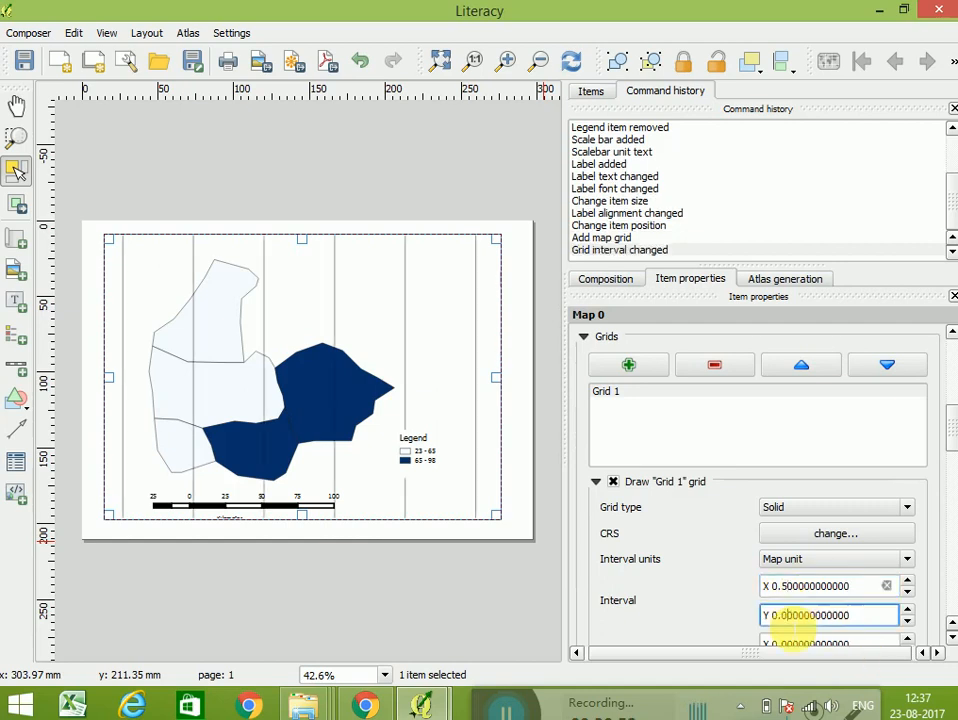
pyautogui.press('BackSpace')
pyautogui.write('5')
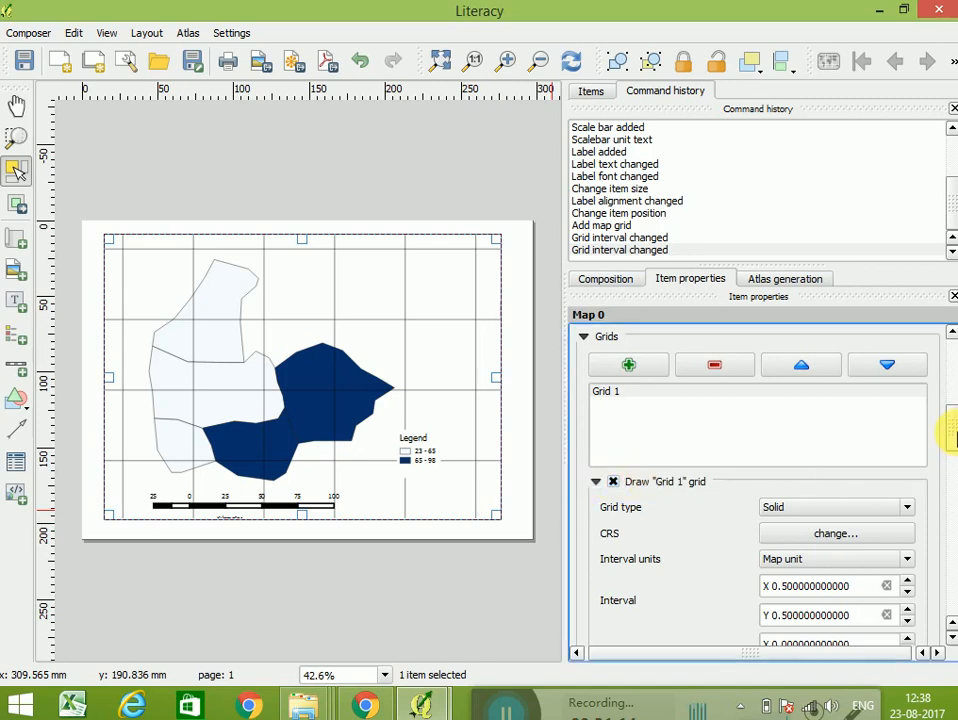
# Step: Turn on coordinate drawing for the map grid and set the coordinate format to Decimal with suffix
pyautogui.moveTo(948, 428); pyautogui.dragTo(950, 526)
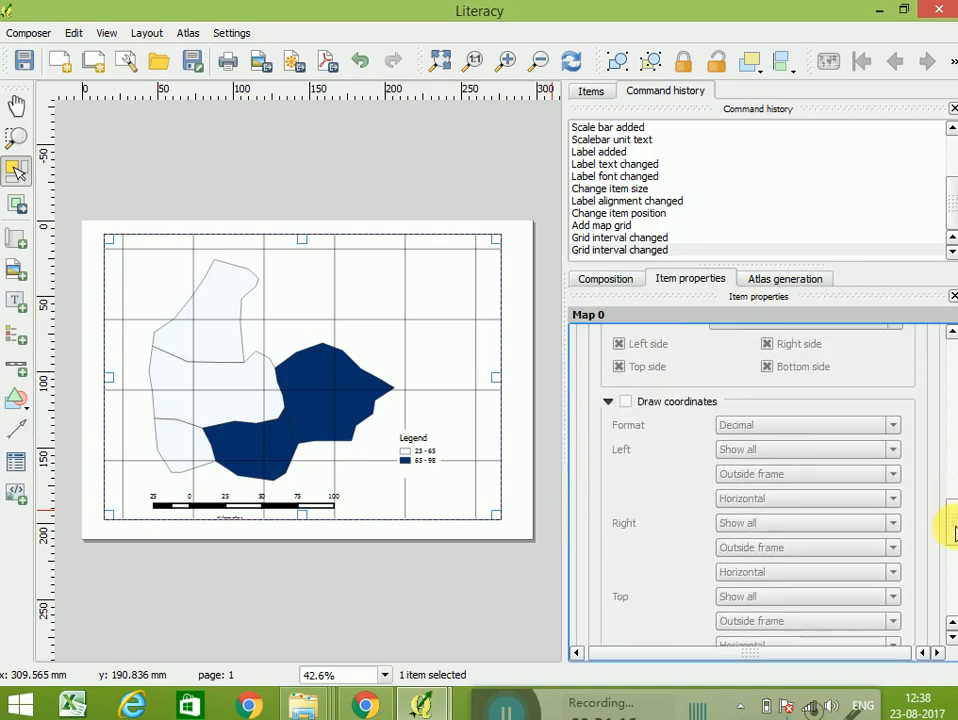
pyautogui.click(626, 402)
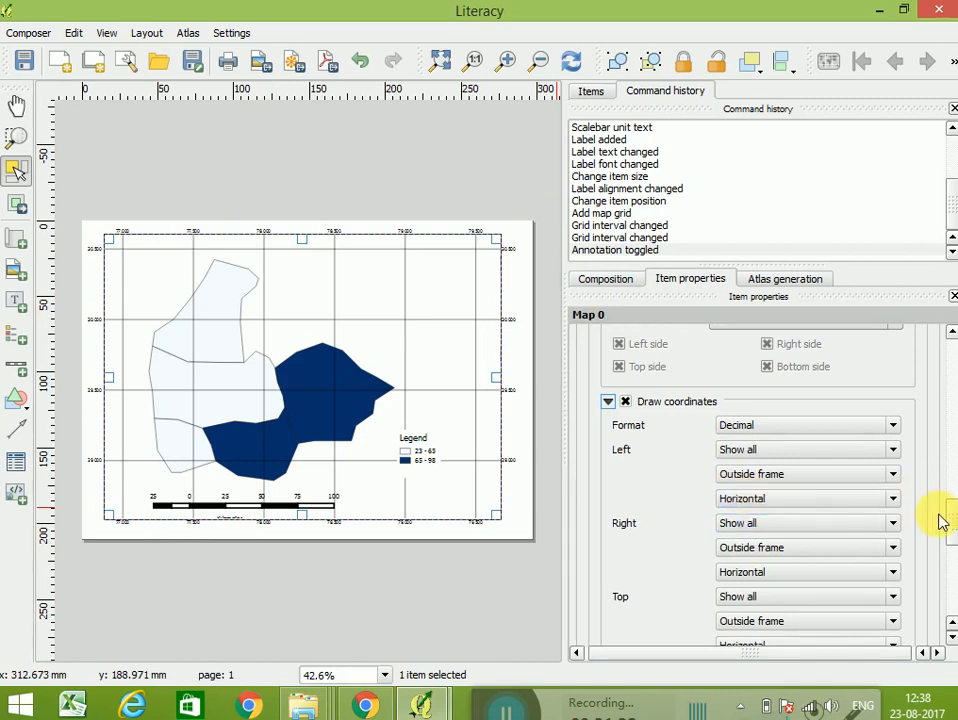
pyautogui.moveTo(940, 520); pyautogui.dragTo(948, 558)
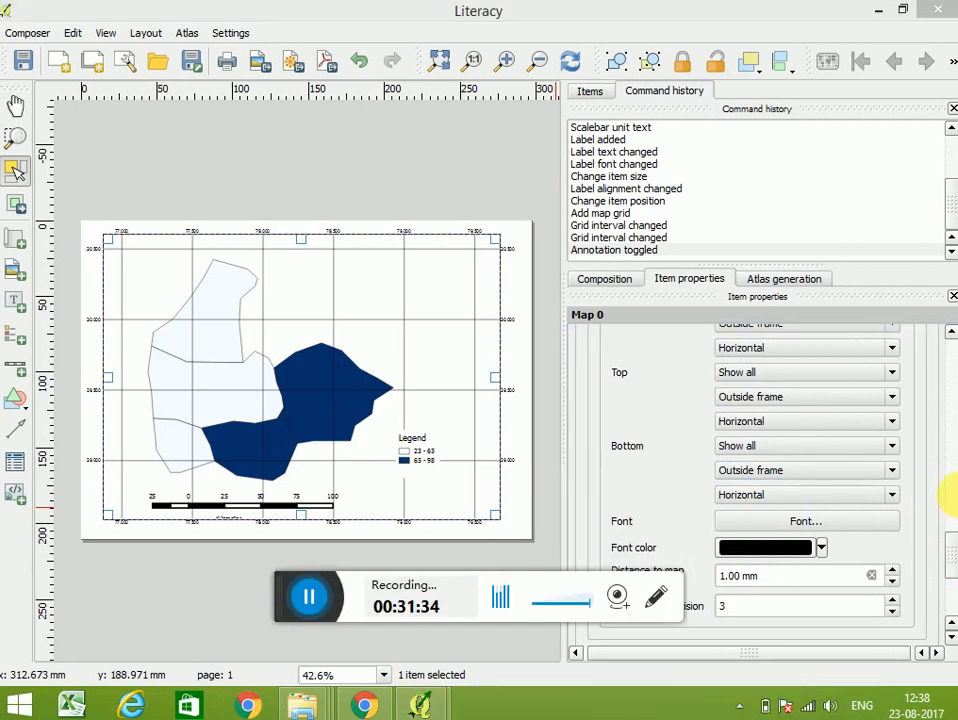
pyautogui.moveTo(941, 541); pyautogui.dragTo(950, 498)
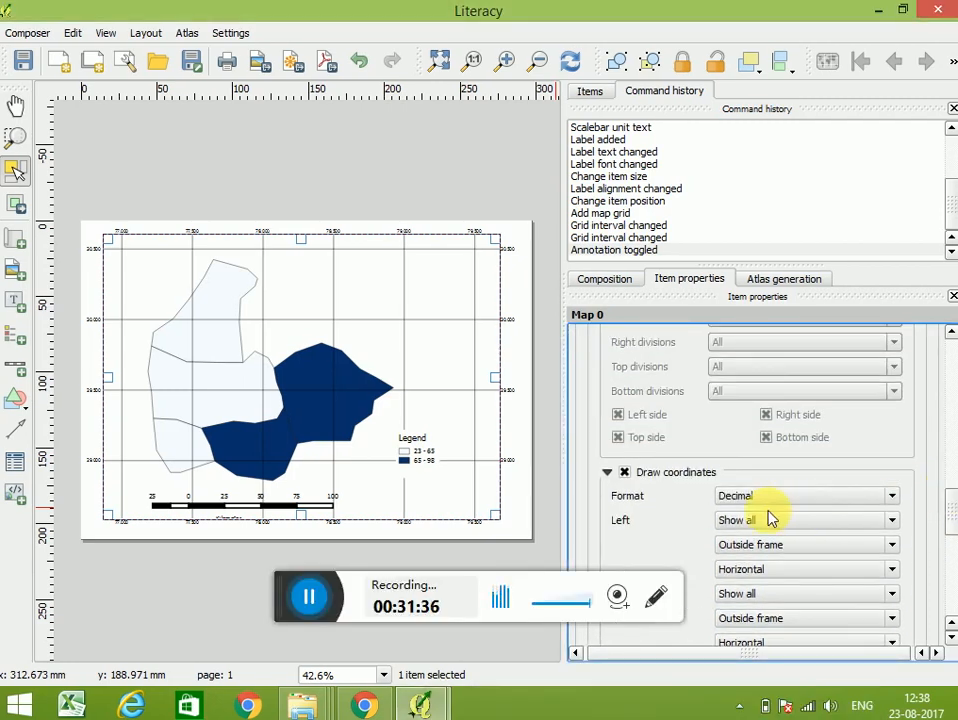
pyautogui.click(731, 496)
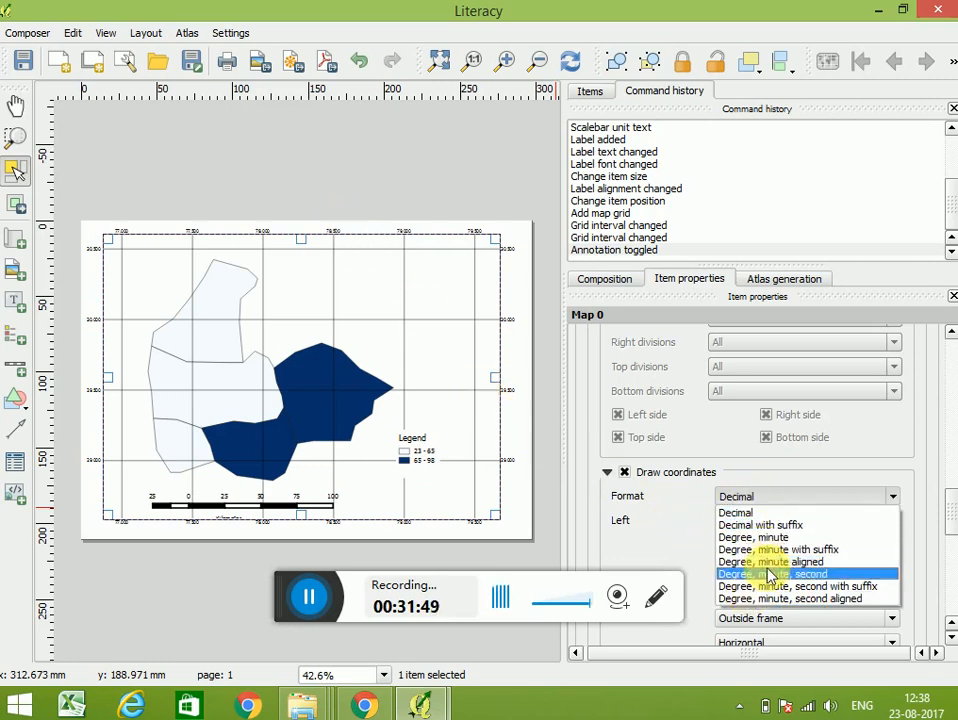
pyautogui.click(755, 525)
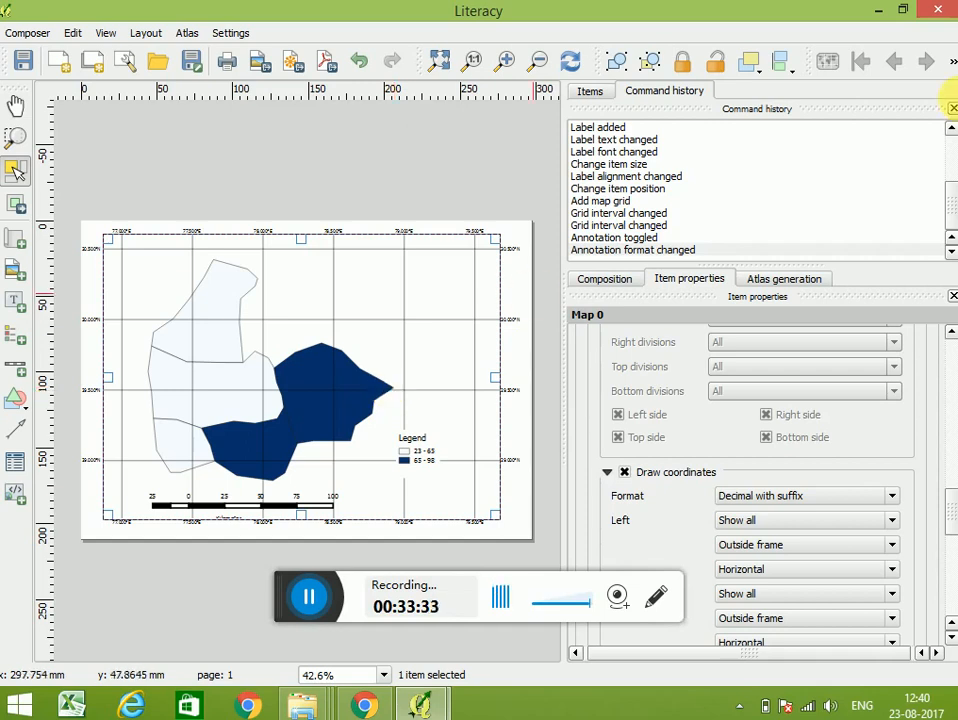
# Step: Switch to the main QGIS window and save the District layer as an ESRI Shapefile named "Copy of District" in the 23AUg QGIS folder
pyautogui.click(888, 12)
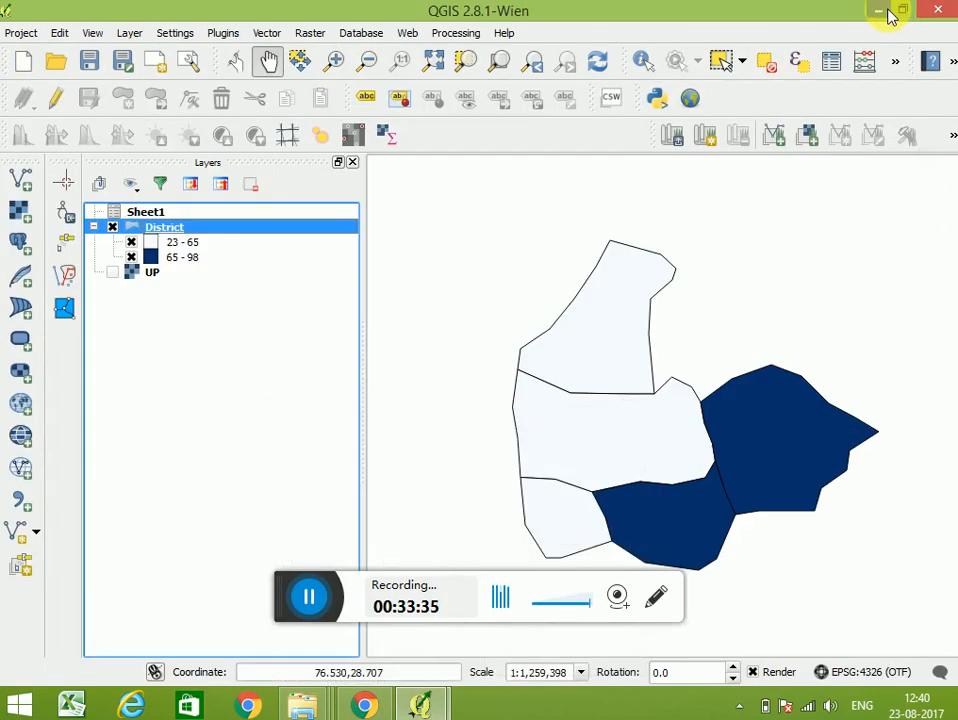
pyautogui.click(285, 320)
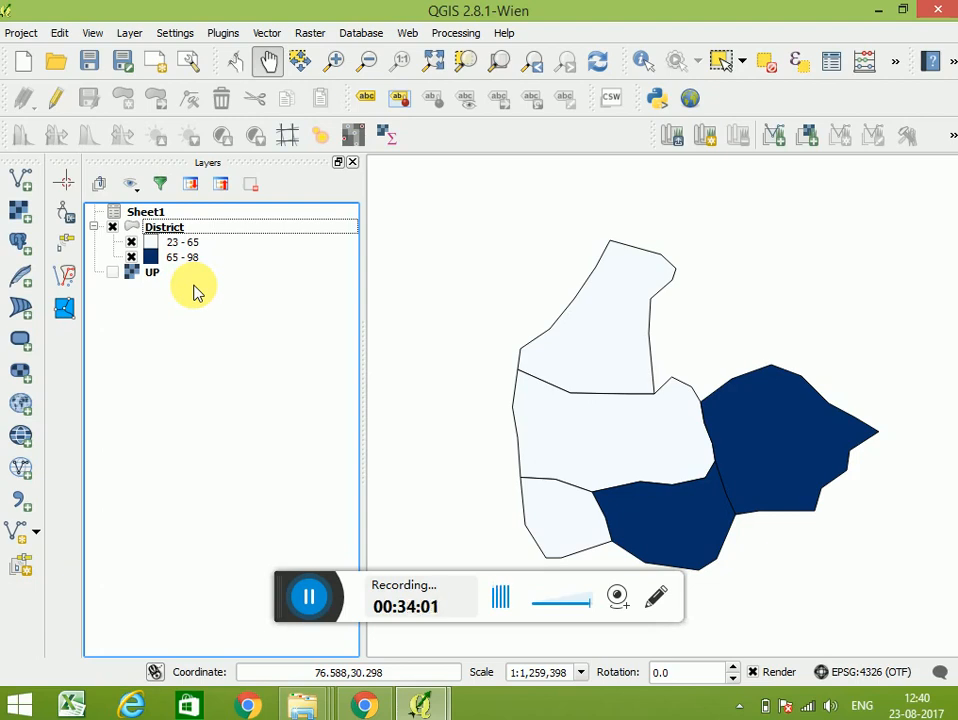
pyautogui.click(176, 230)
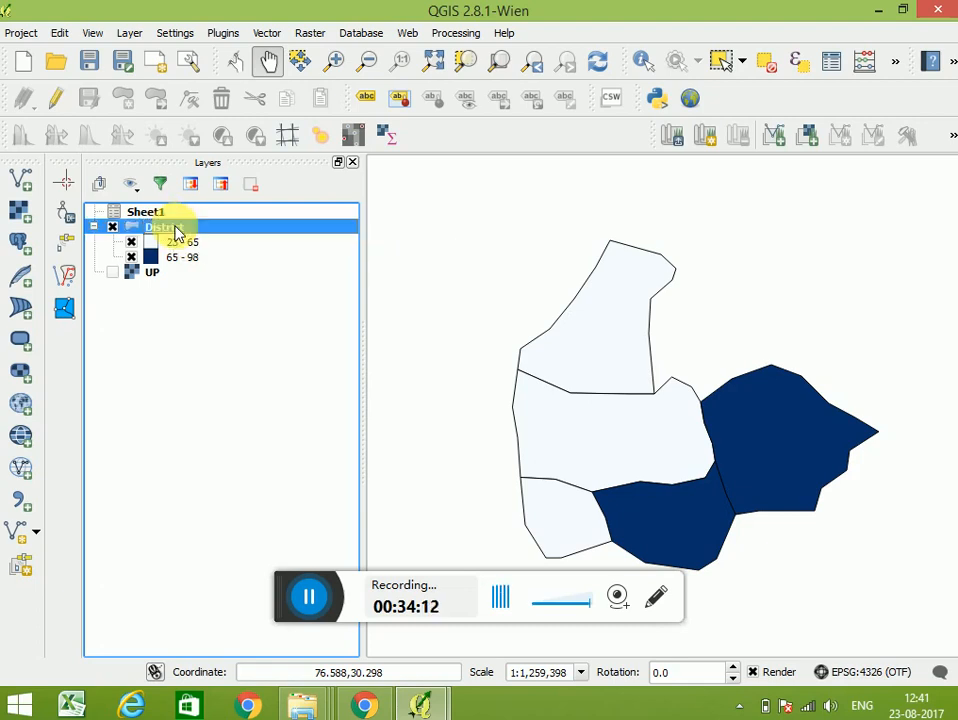
pyautogui.rightClick(176, 230)
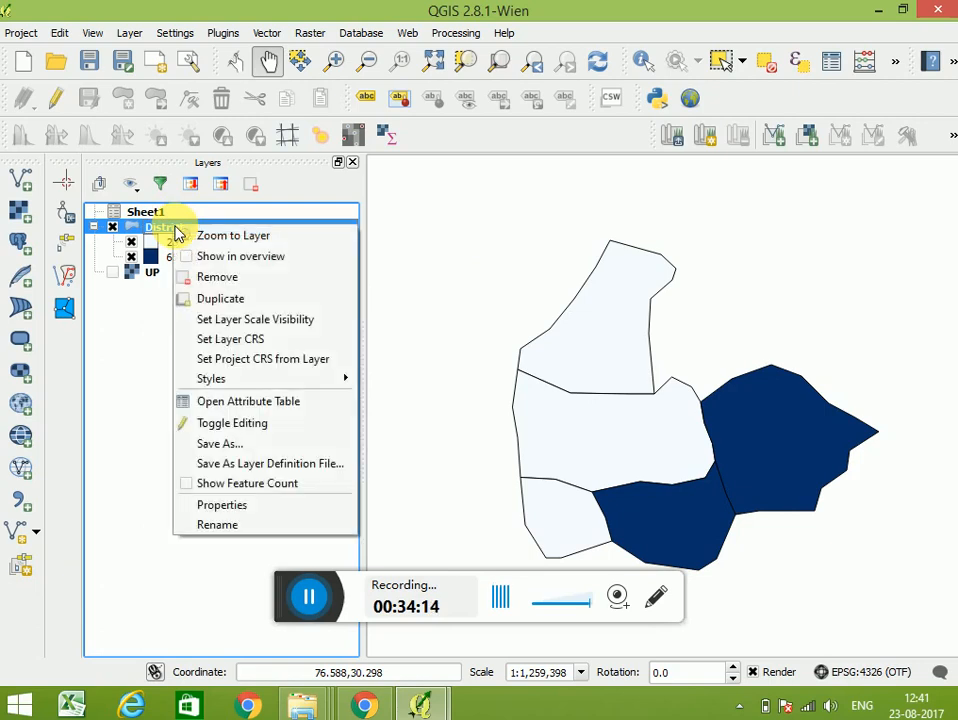
pyautogui.click(229, 447)
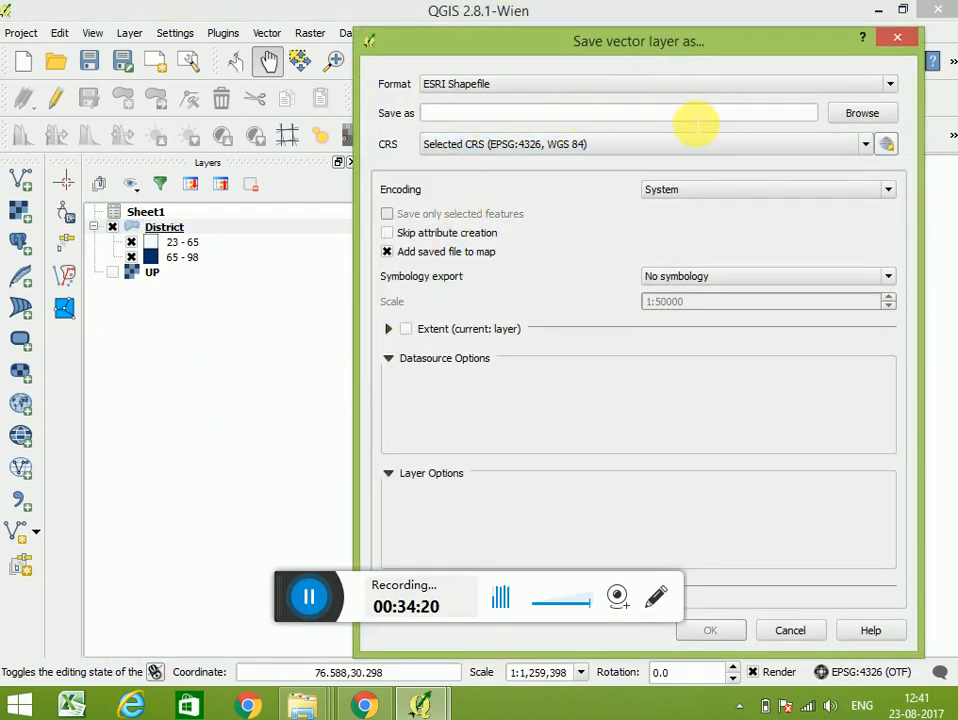
pyautogui.click(760, 113)
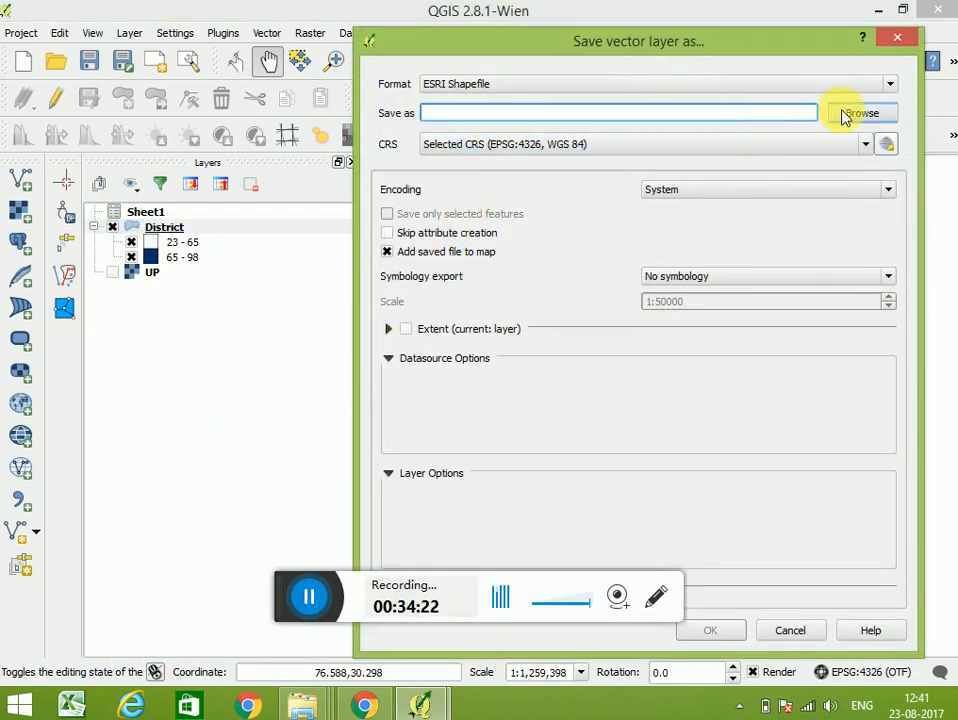
pyautogui.click(845, 113)
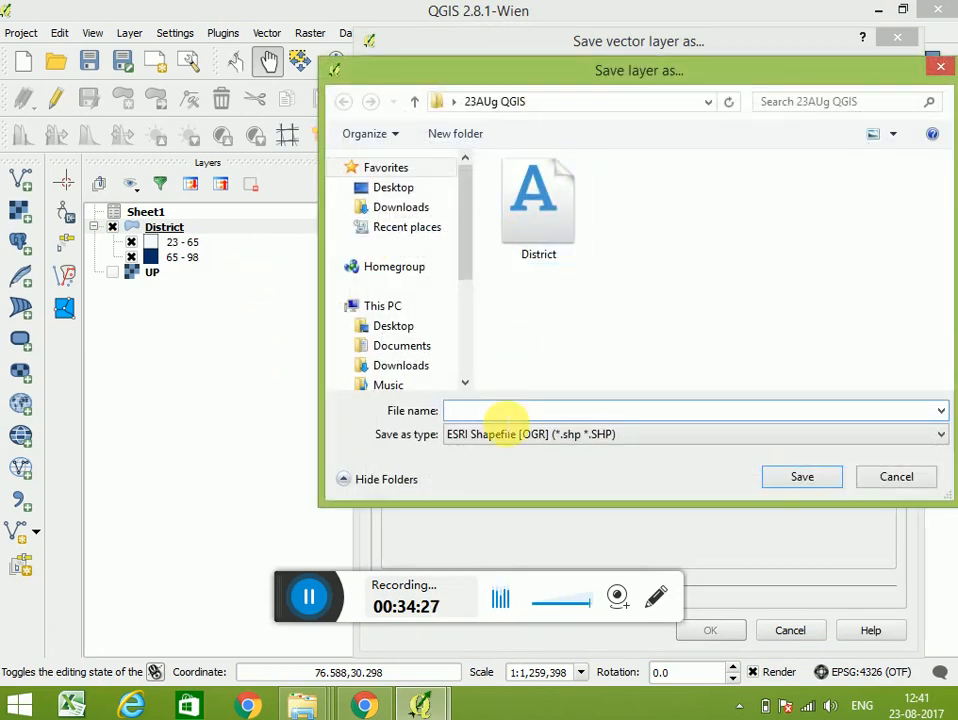
pyautogui.write('Copy ')
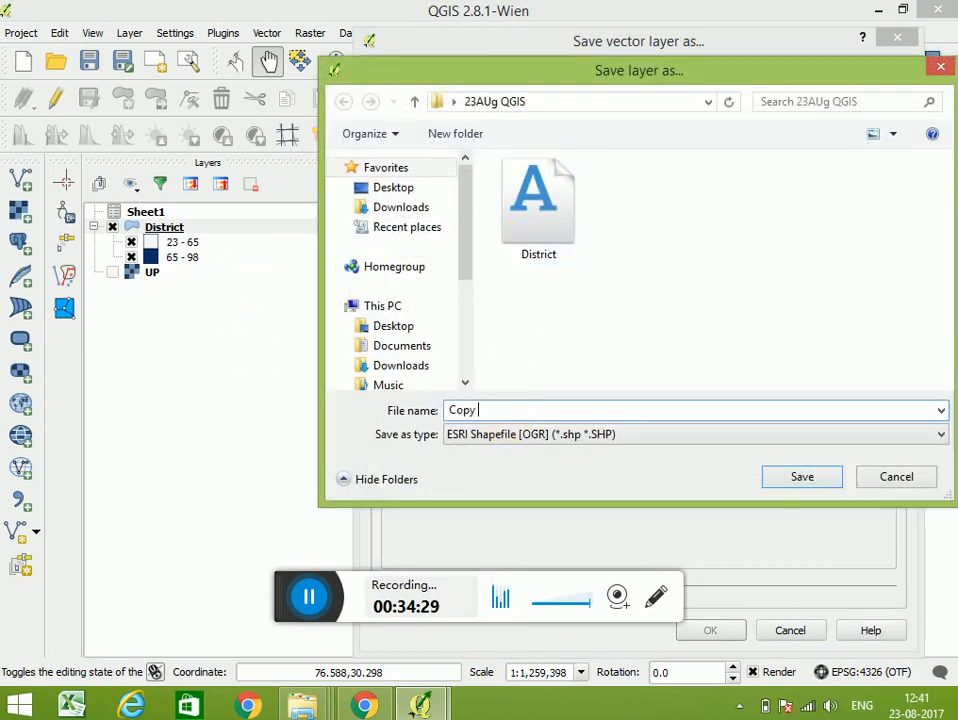
pyautogui.write('of District')
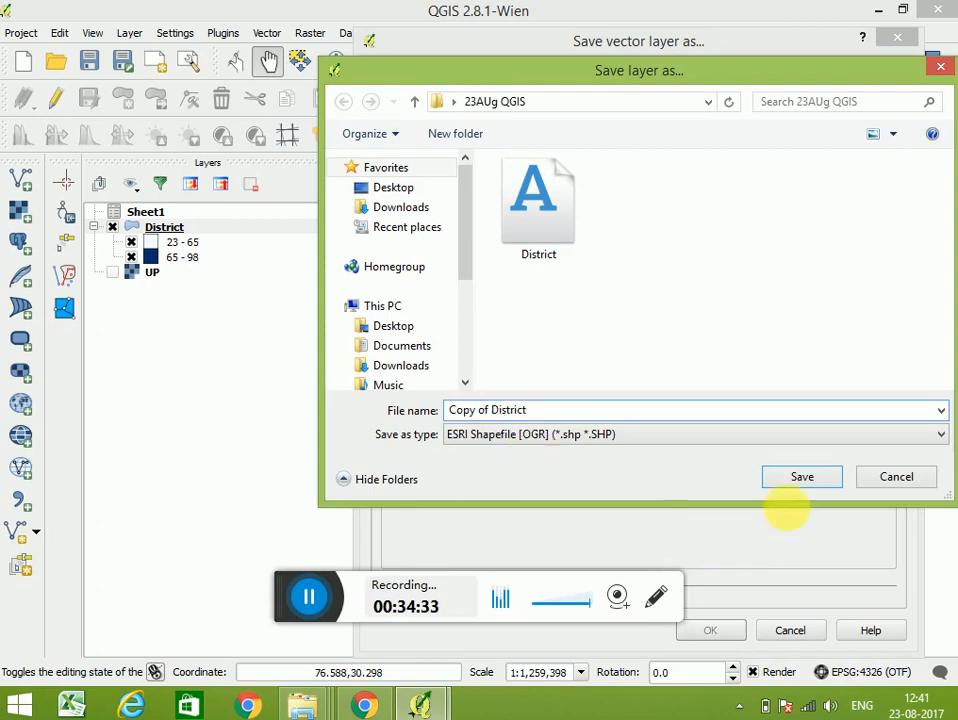
pyautogui.click(801, 478)
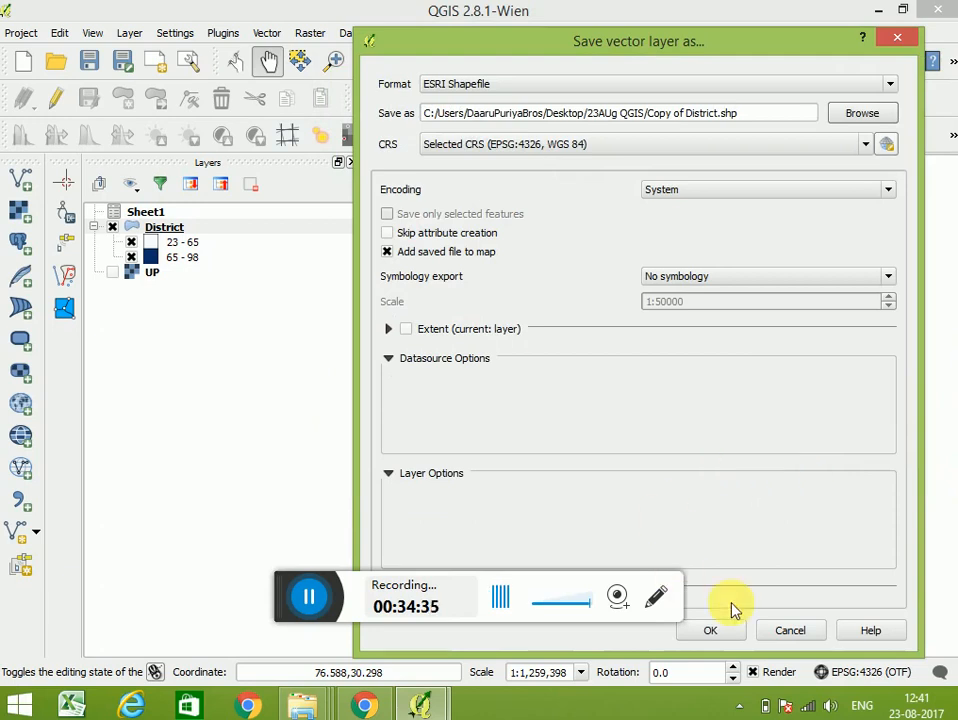
pyautogui.click(733, 628)
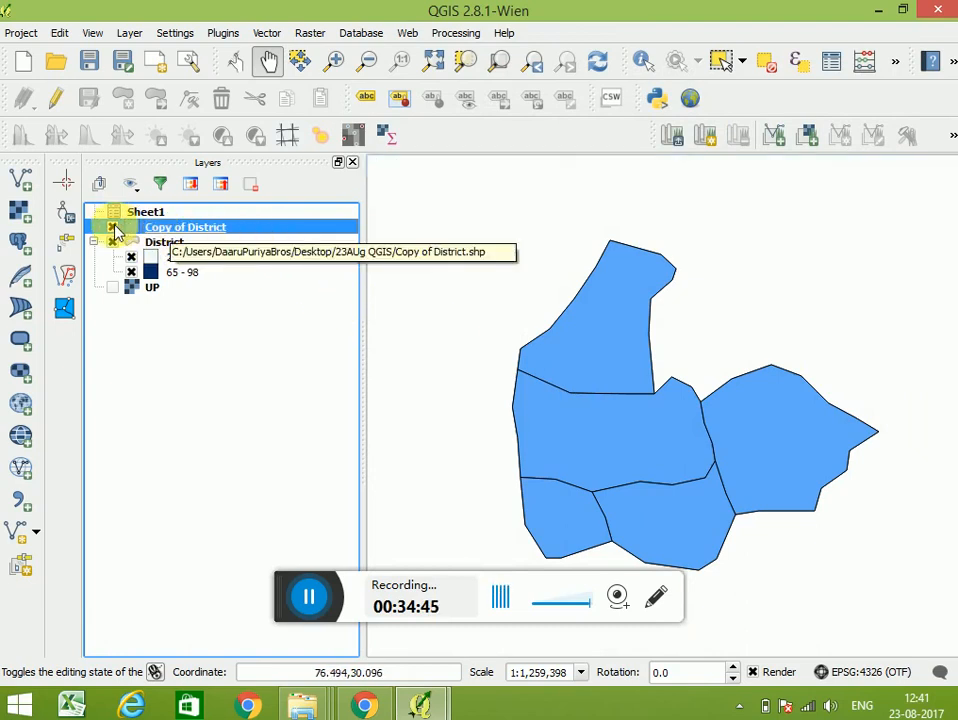
# Step: Hide and show the Copy of District layer to compare it with the District layer beneath
pyautogui.click(114, 229)
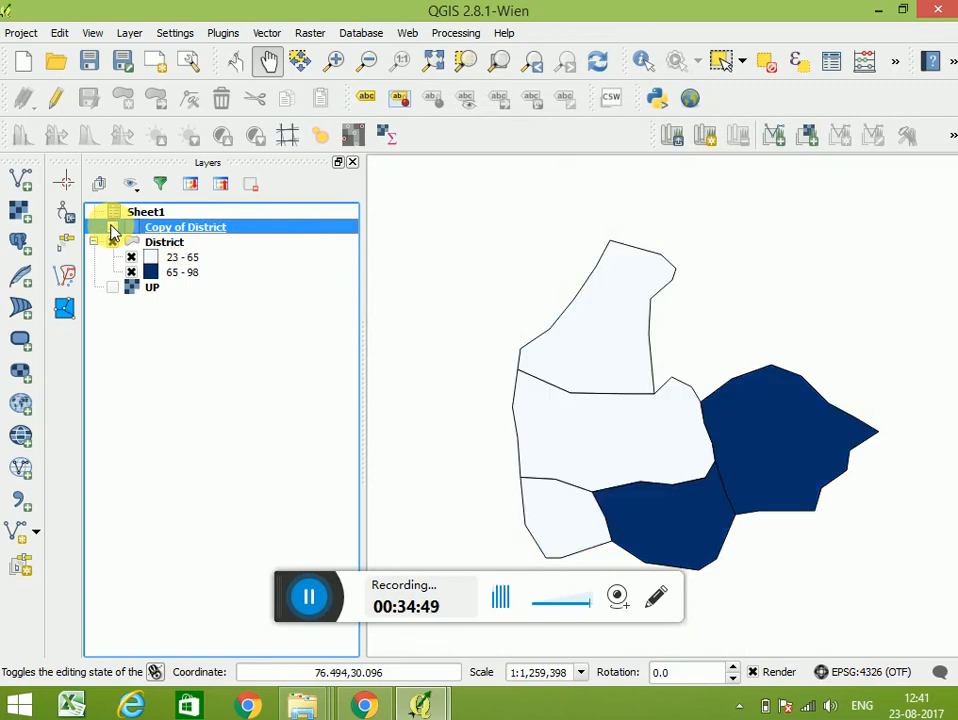
pyautogui.click(113, 228)
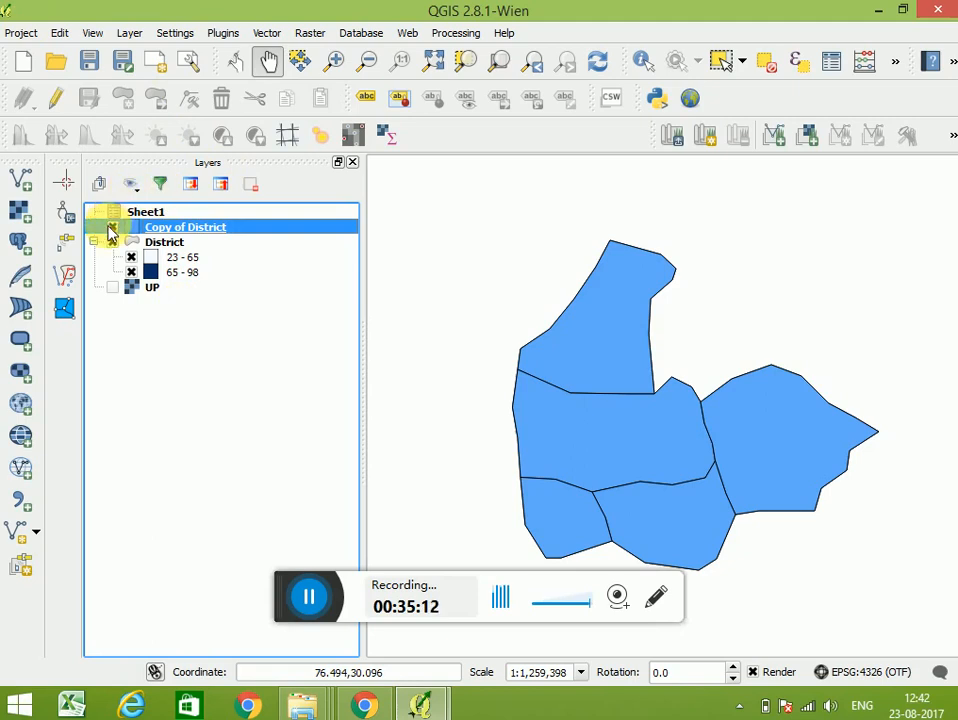
pyautogui.click(112, 228)
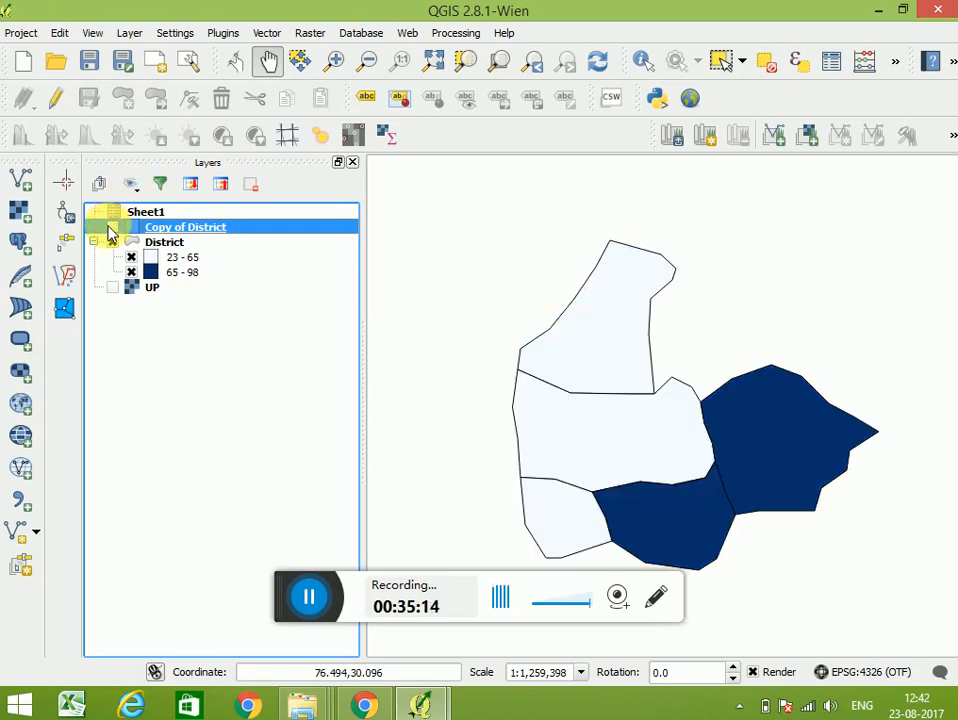
pyautogui.click(112, 228)
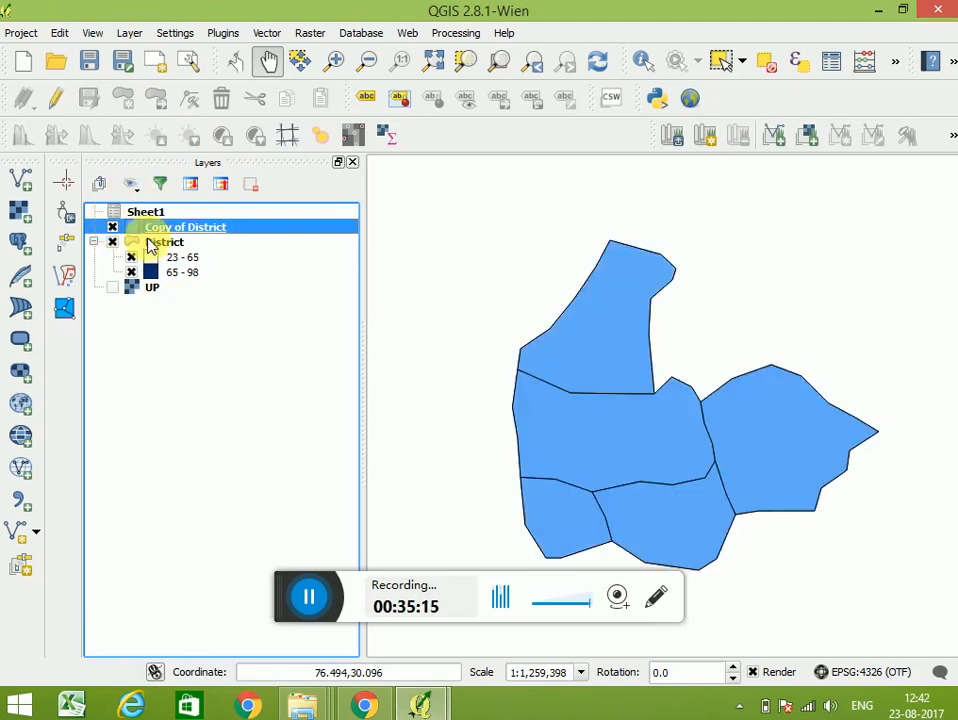
# Step: Style the Copy of District layer as Graduated on the Sheet1_Den column with 2 classes
pyautogui.rightClick(224, 232)
pyautogui.click(255, 528)
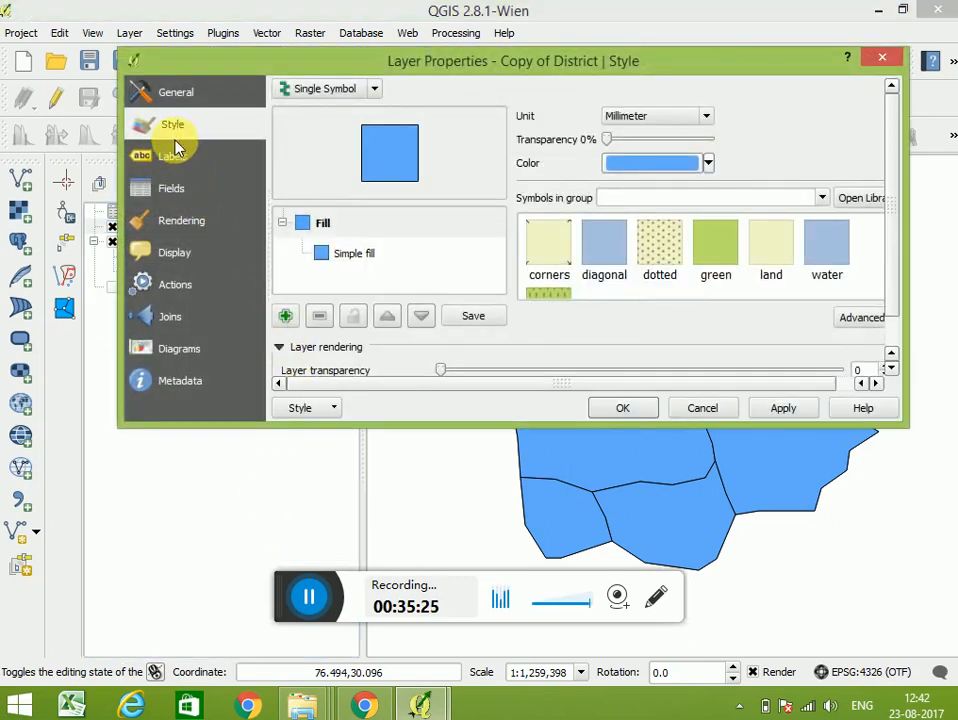
pyautogui.click(377, 89)
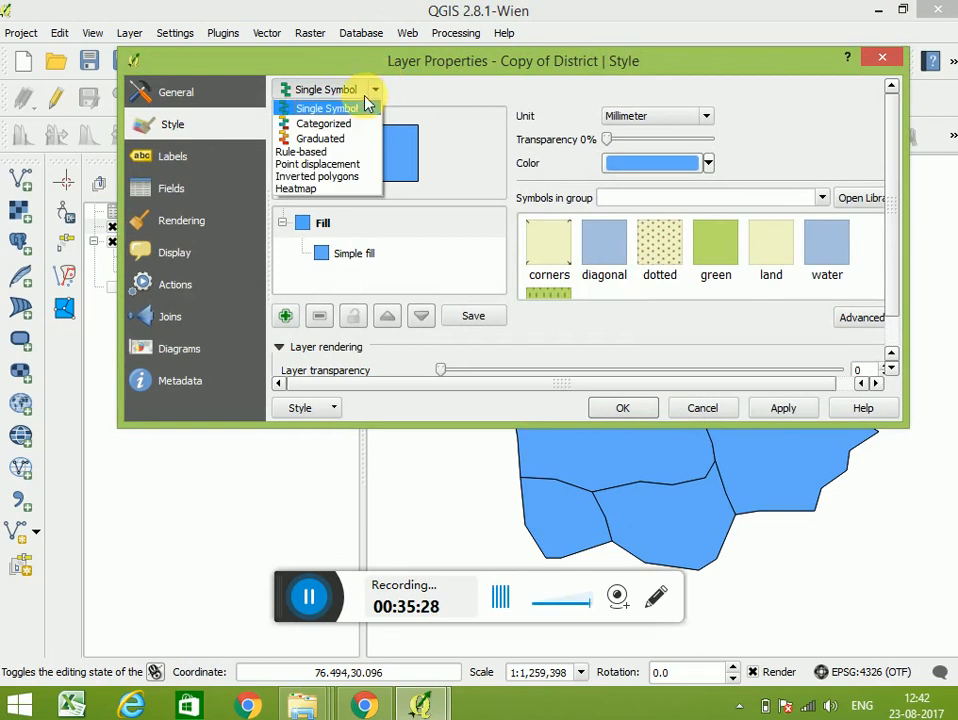
pyautogui.click(343, 139)
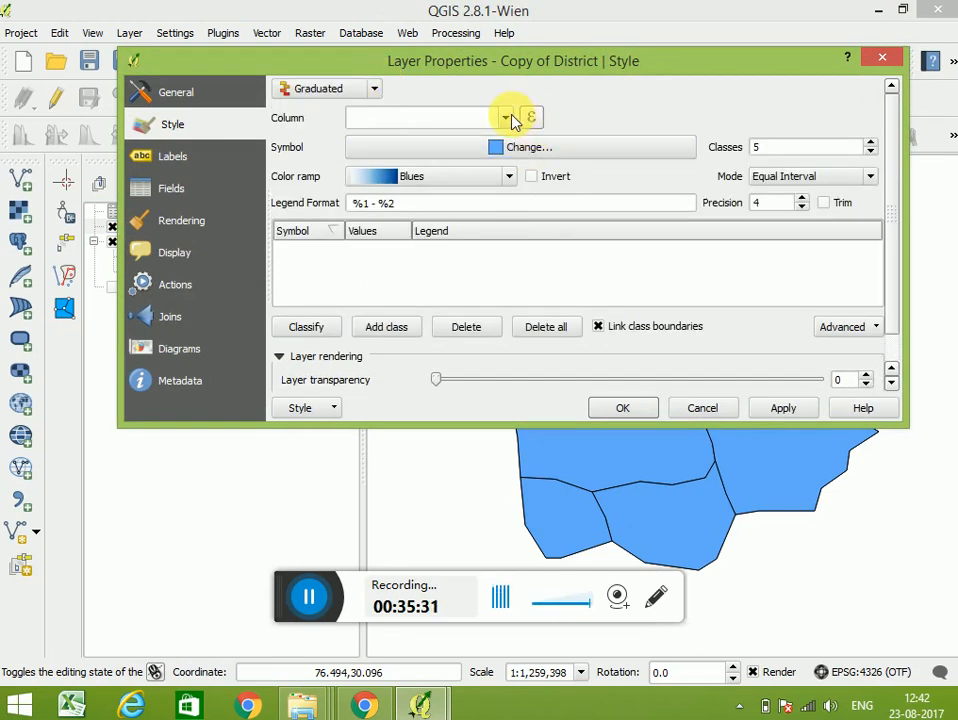
pyautogui.click(510, 119)
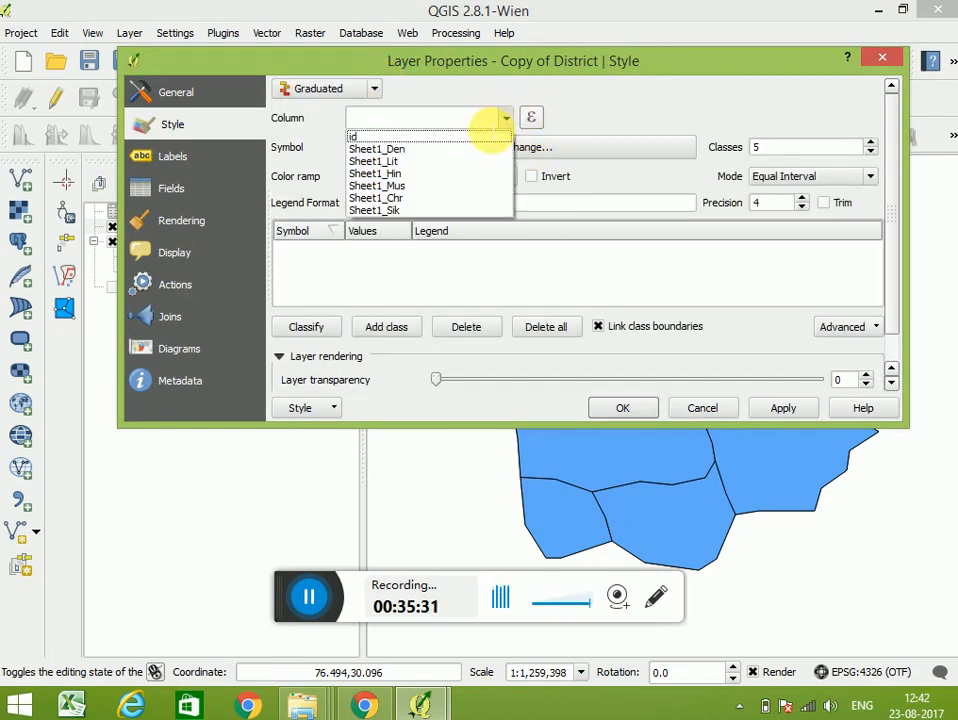
pyautogui.click(445, 153)
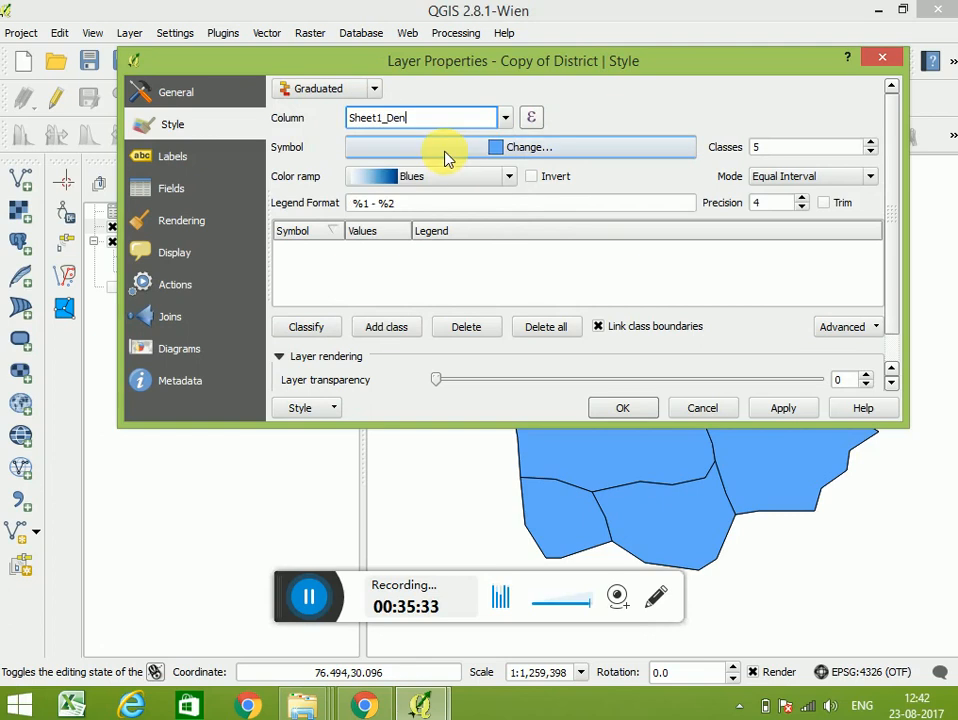
pyautogui.click(871, 153)
pyautogui.click(871, 153)
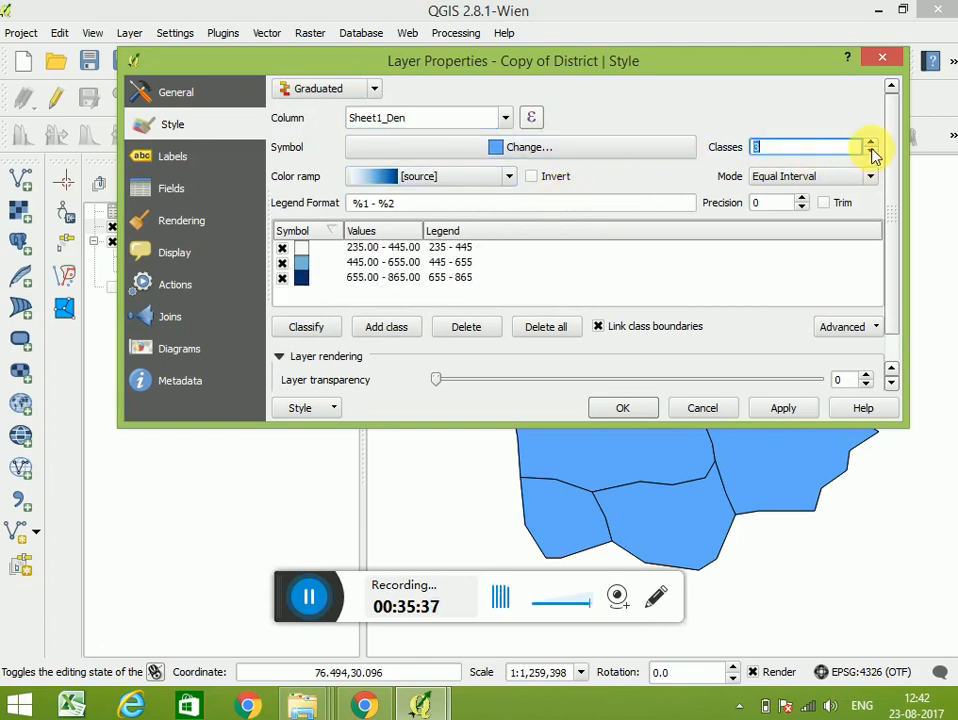
pyautogui.click(871, 153)
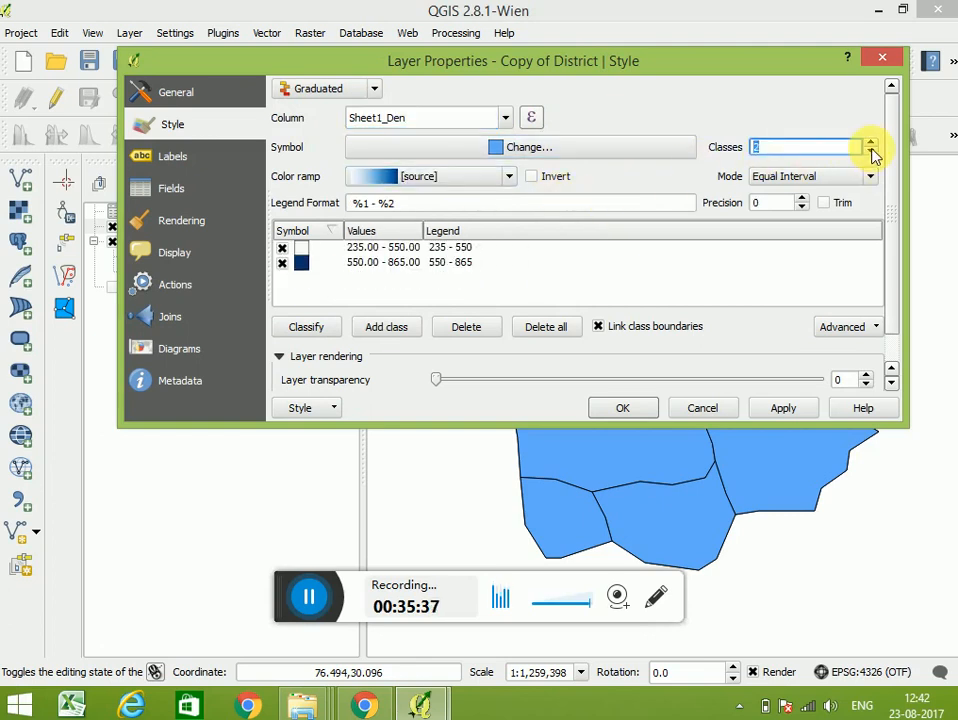
# Step: Apply the OrRd color ramp to the density classes, and hide and show Copy of District to compare it with District
pyautogui.click(374, 177)
pyautogui.click(373, 316)
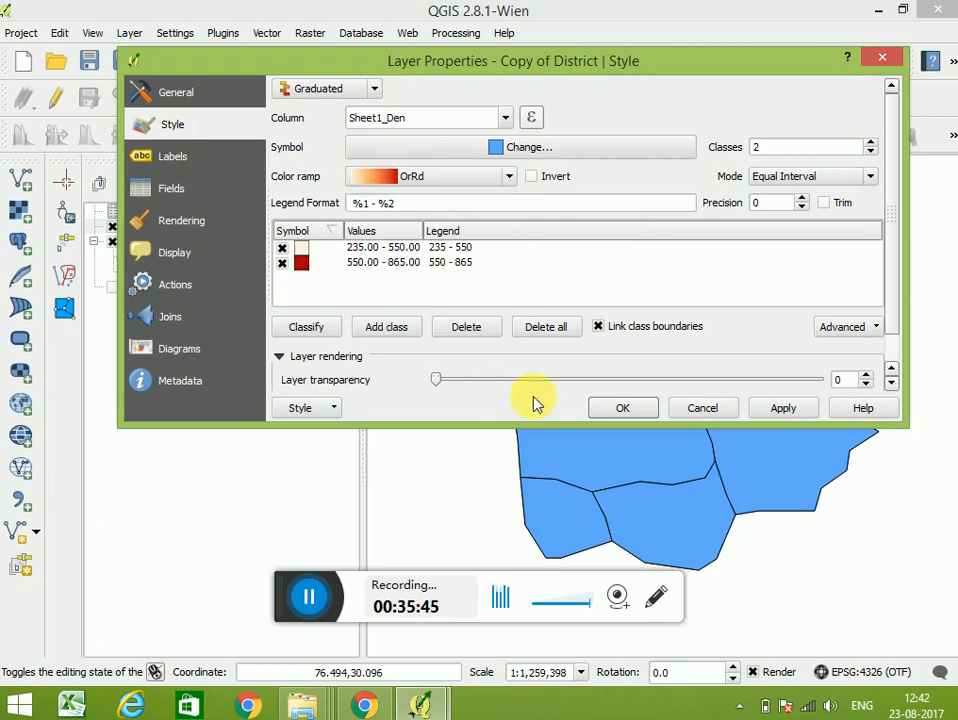
pyautogui.click(770, 408)
pyautogui.click(638, 410)
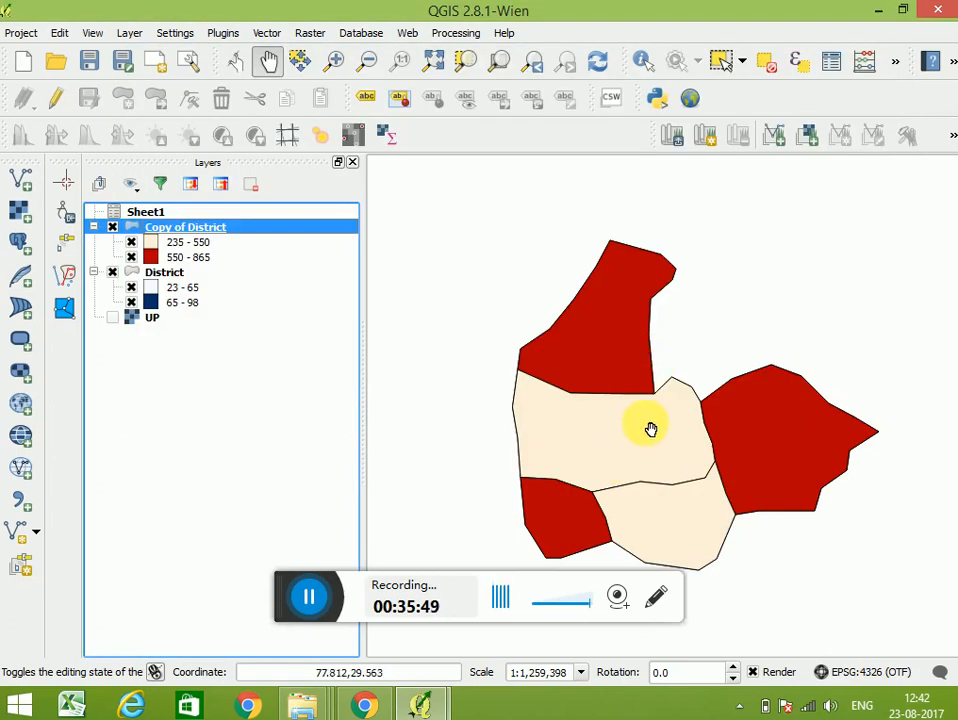
pyautogui.click(112, 227)
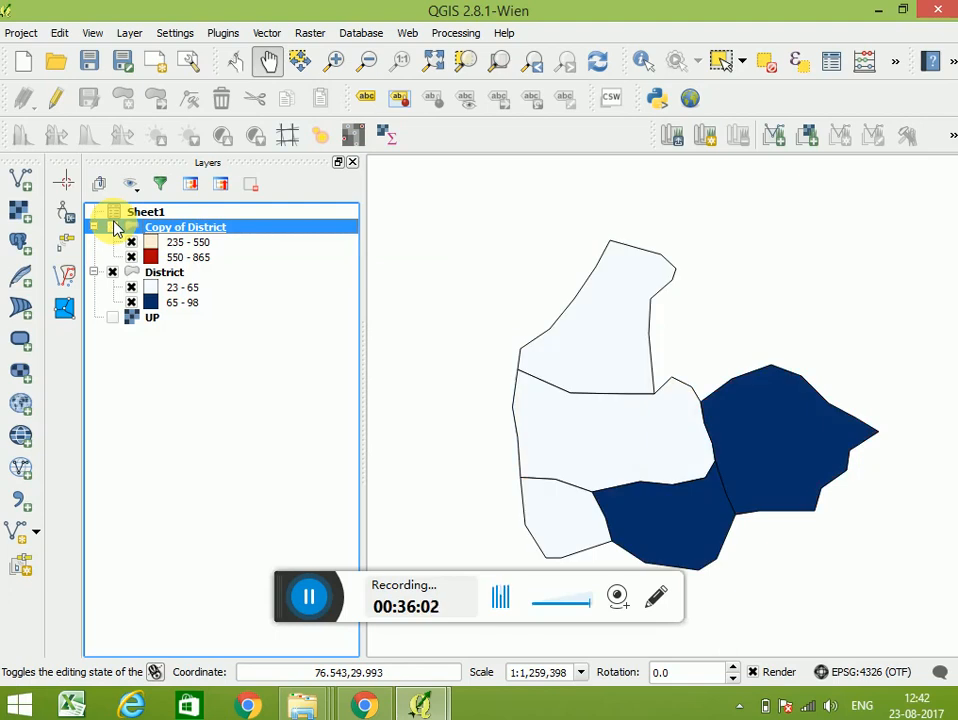
pyautogui.click(113, 227)
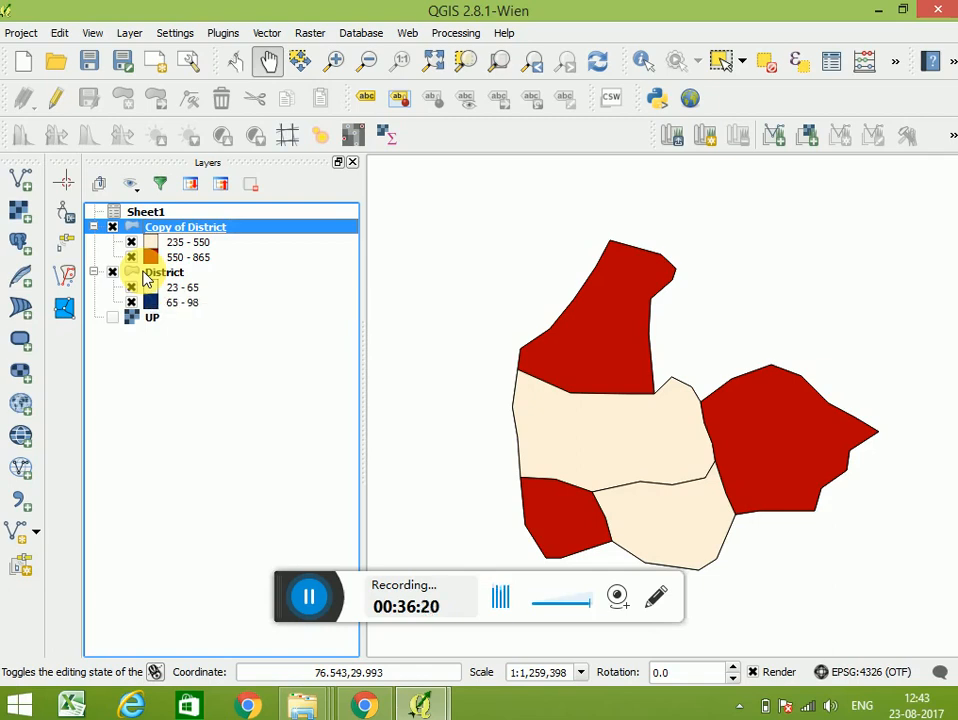
# Step: Change the symbol layer type of Copy of District's 235 - 550 class to Line pattern fill
pyautogui.doubleClick(203, 228)
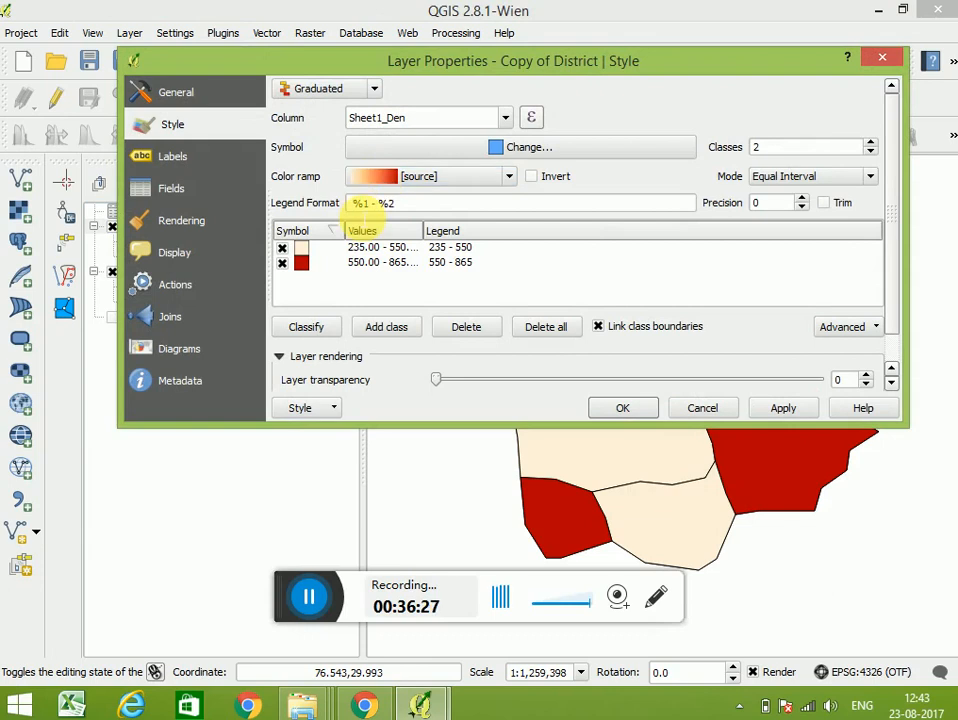
pyautogui.doubleClick(299, 252)
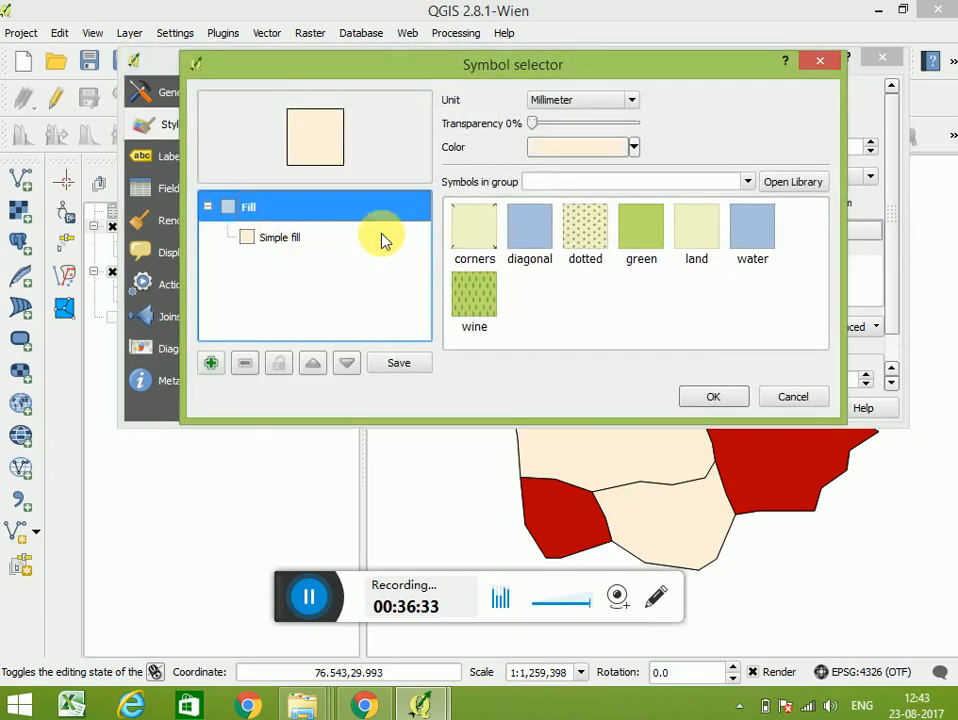
pyautogui.click(288, 246)
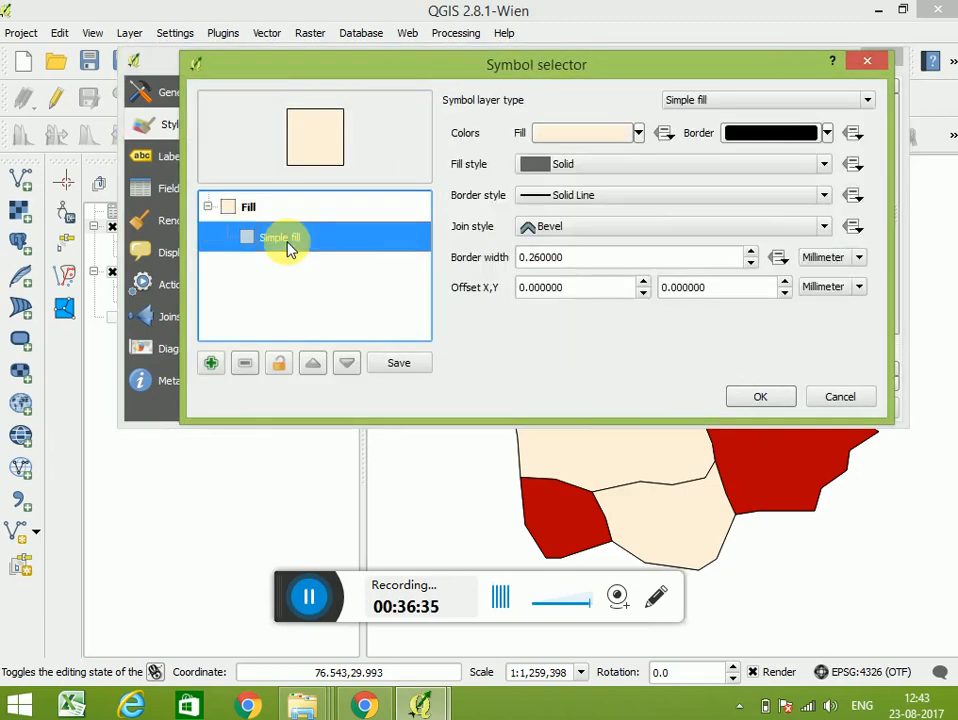
pyautogui.click(740, 102)
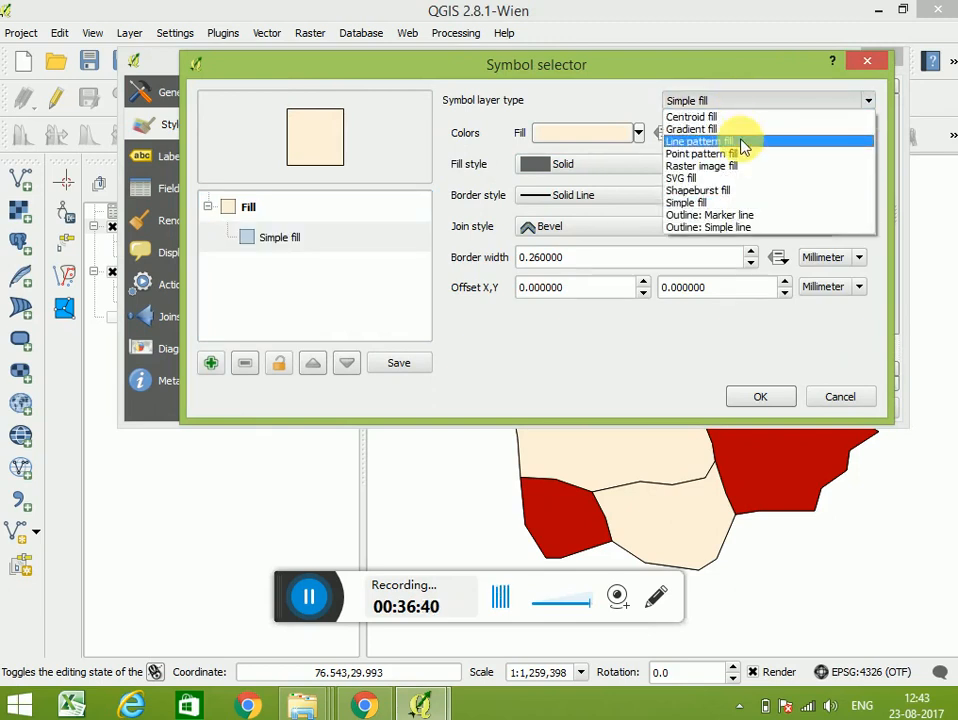
pyautogui.click(743, 146)
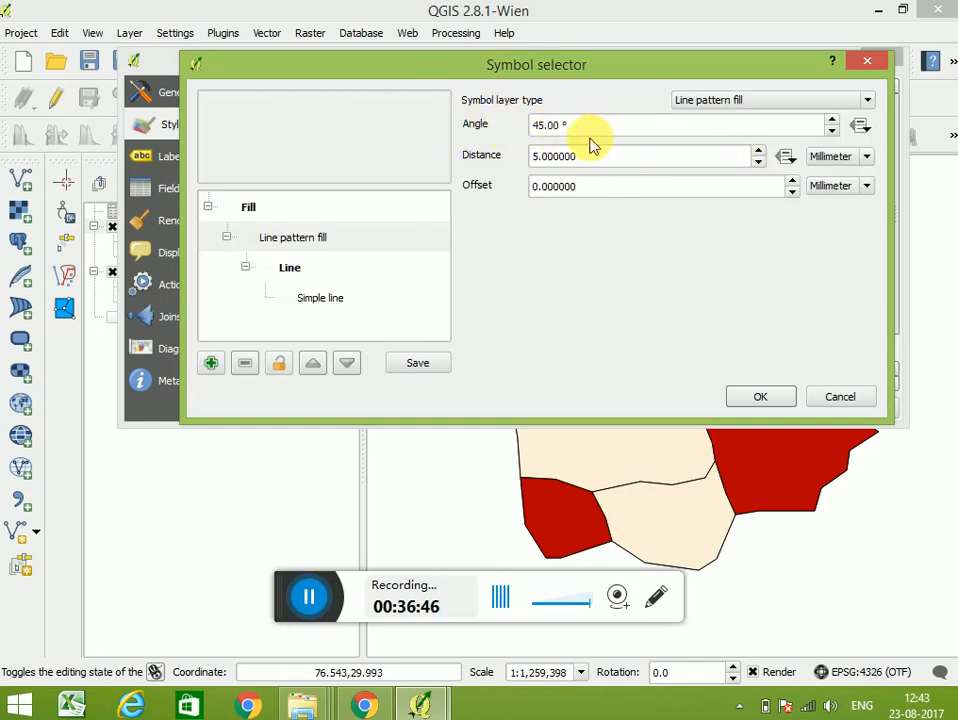
# Step: Set the line pattern's distance to 1 mm and its offset to 1 mm
pyautogui.click(548, 155)
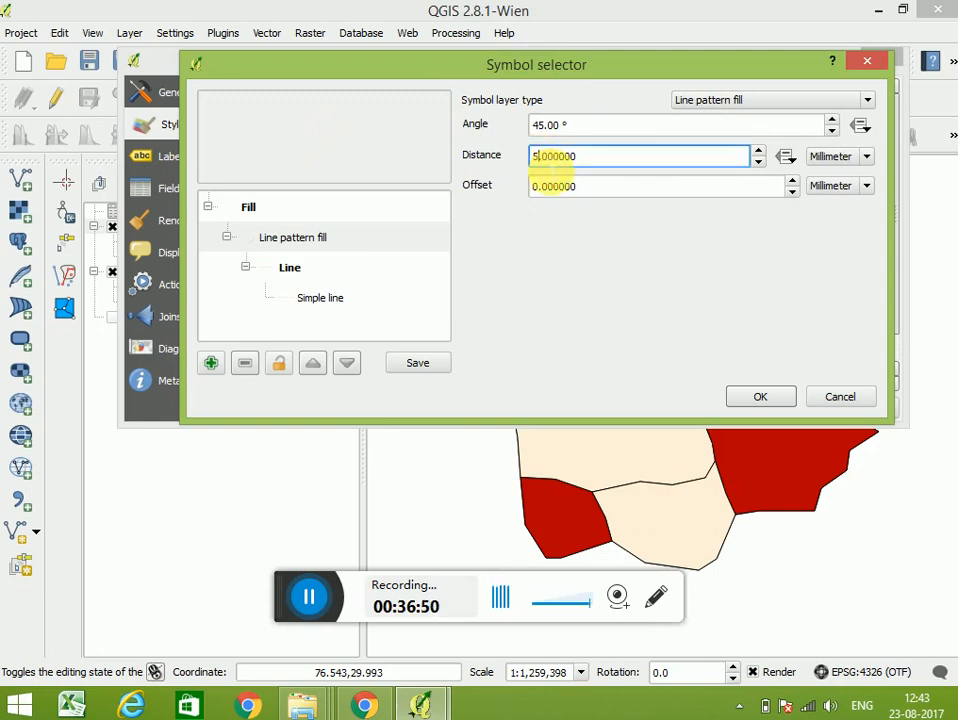
pyautogui.press('BackSpace')
pyautogui.write('1')
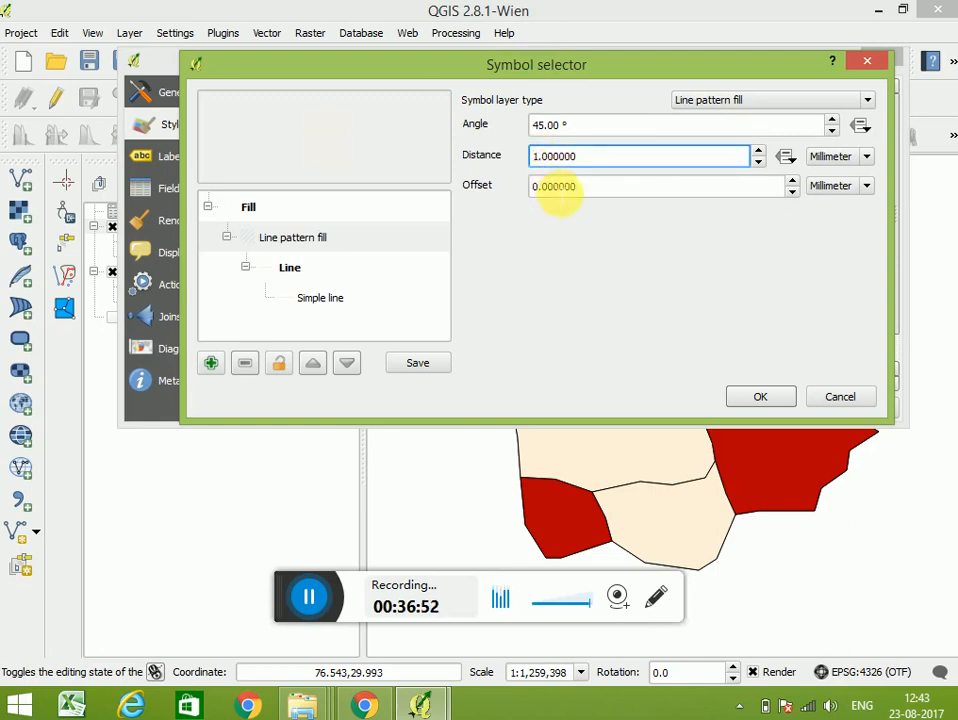
pyautogui.click(549, 186)
pyautogui.press('BackSpace')
pyautogui.write('1')
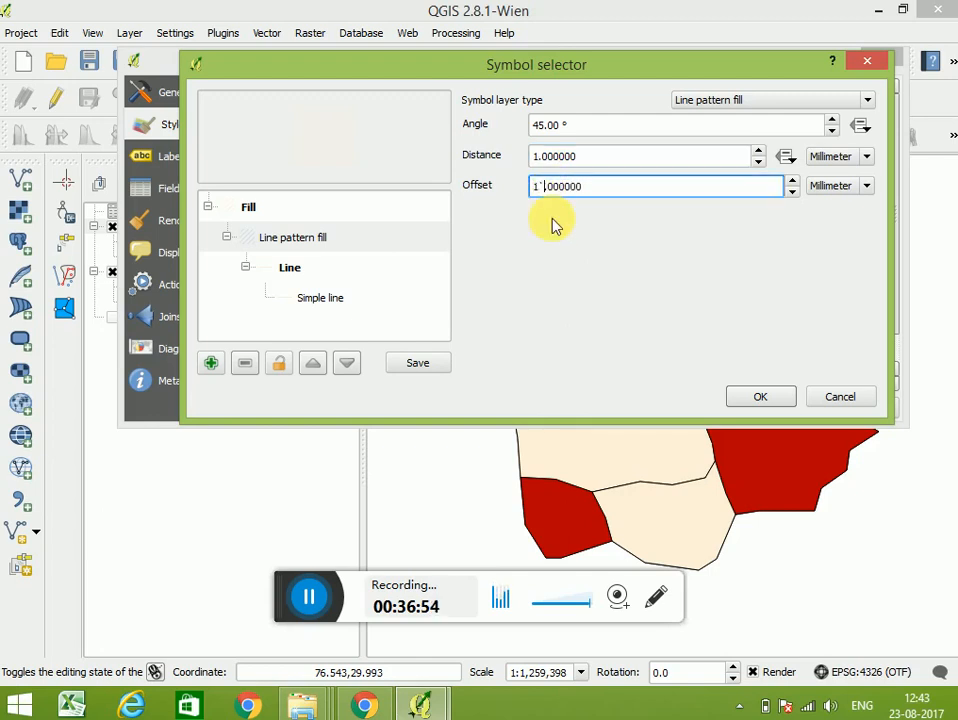
pyautogui.press('BackSpace')
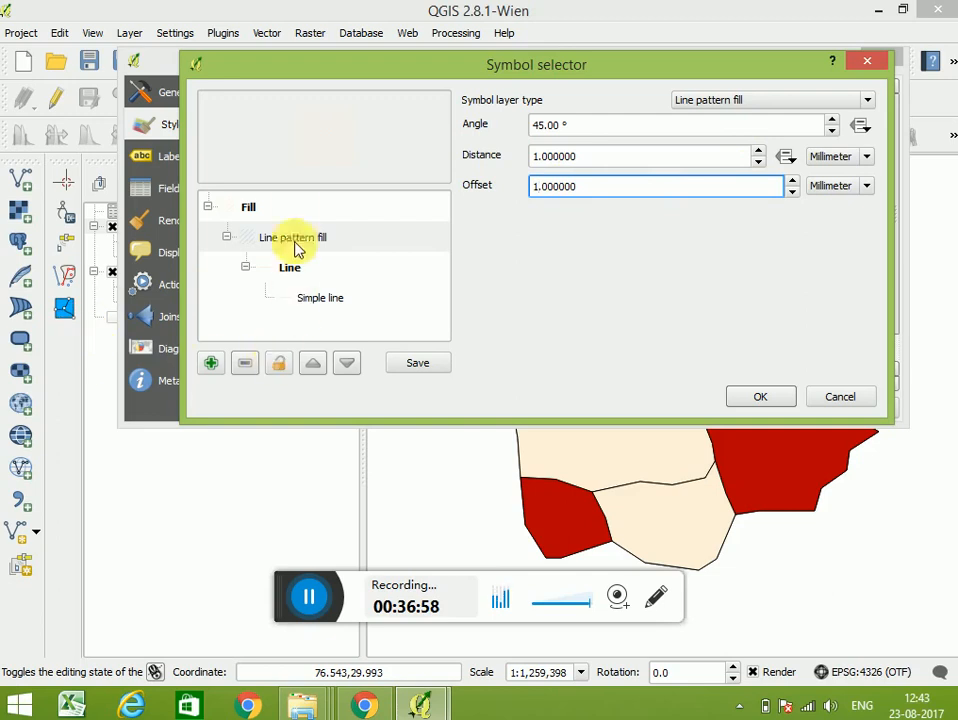
# Step: Color the pattern's simple line black and accept the symbol for the 235 - 550 class
pyautogui.click(289, 305)
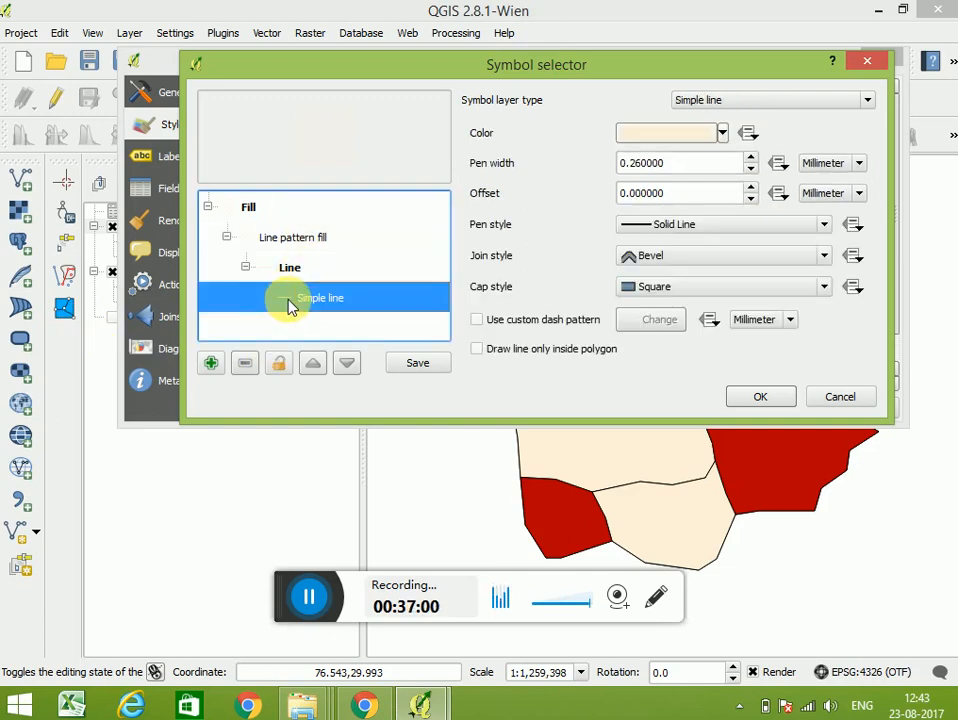
pyautogui.click(721, 135)
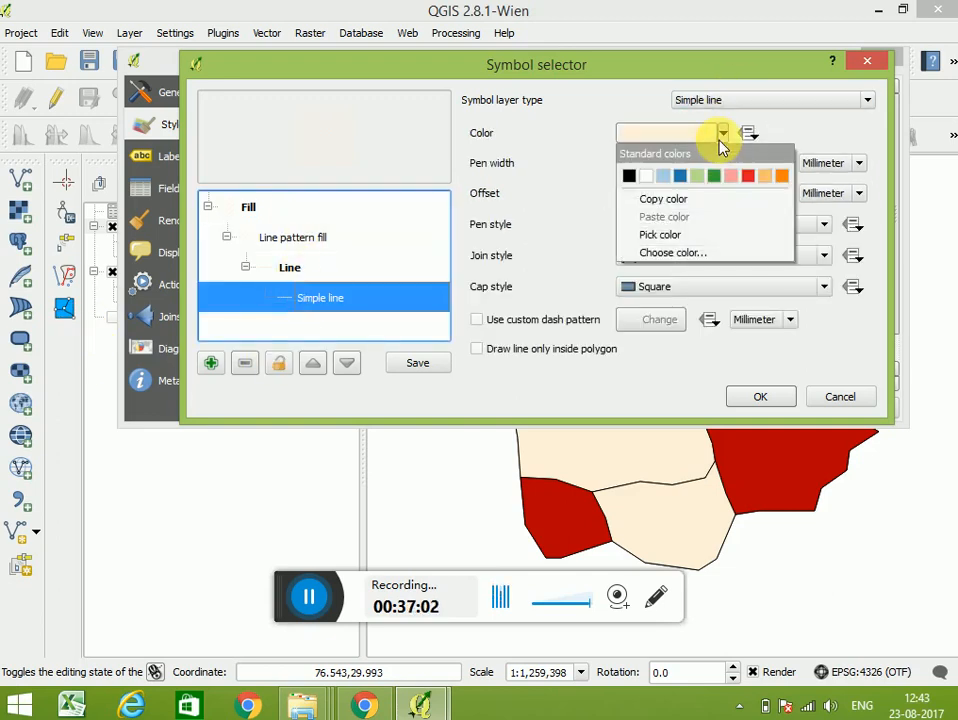
pyautogui.click(628, 175)
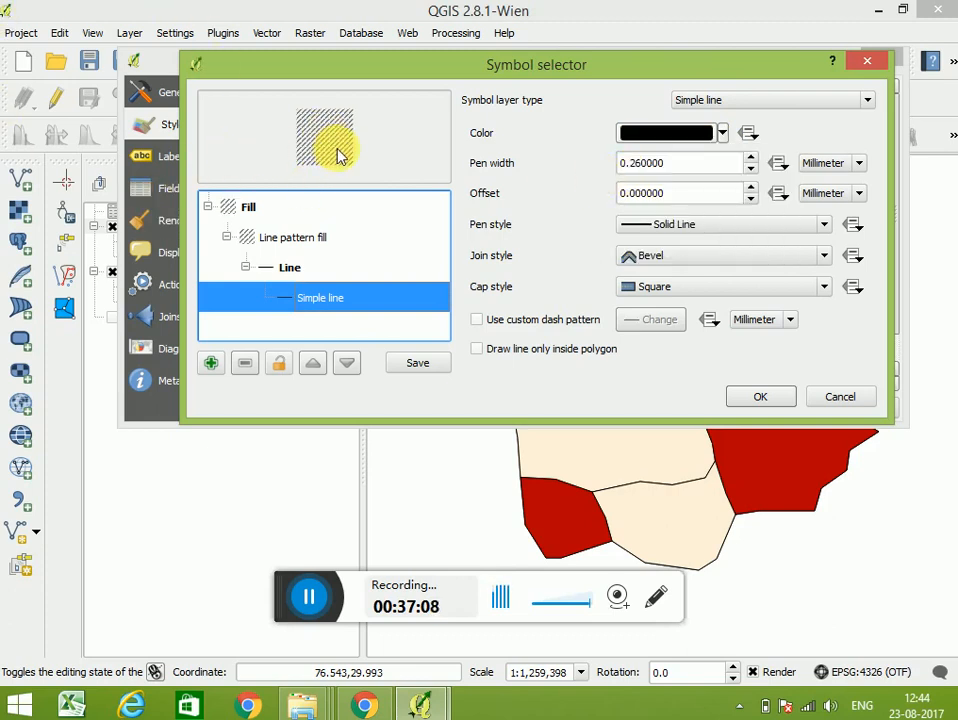
pyautogui.click(760, 398)
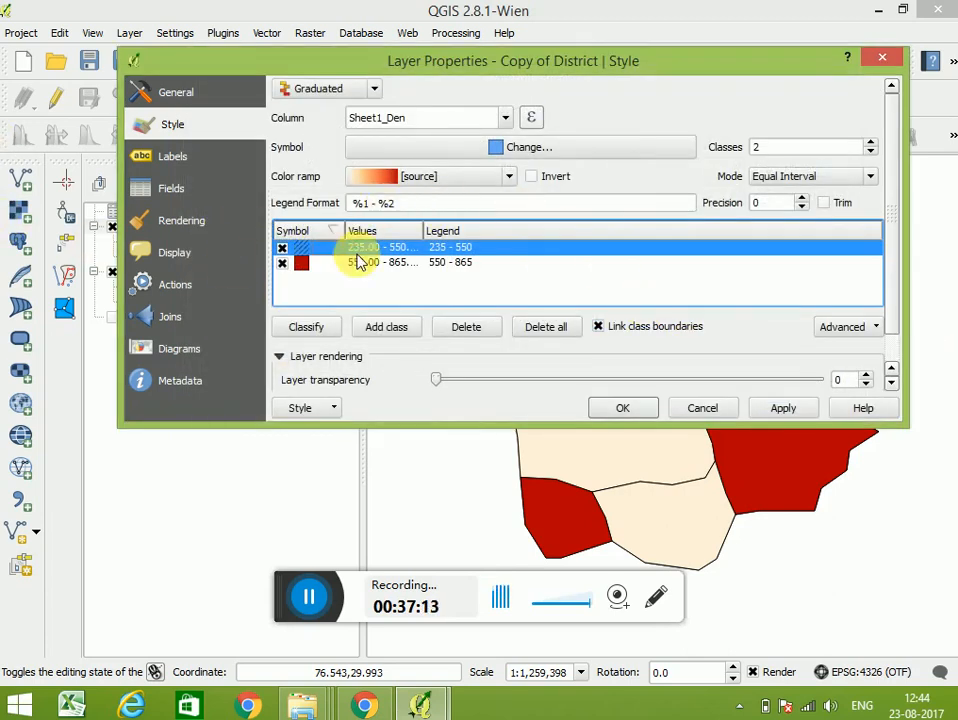
pyautogui.click(443, 287)
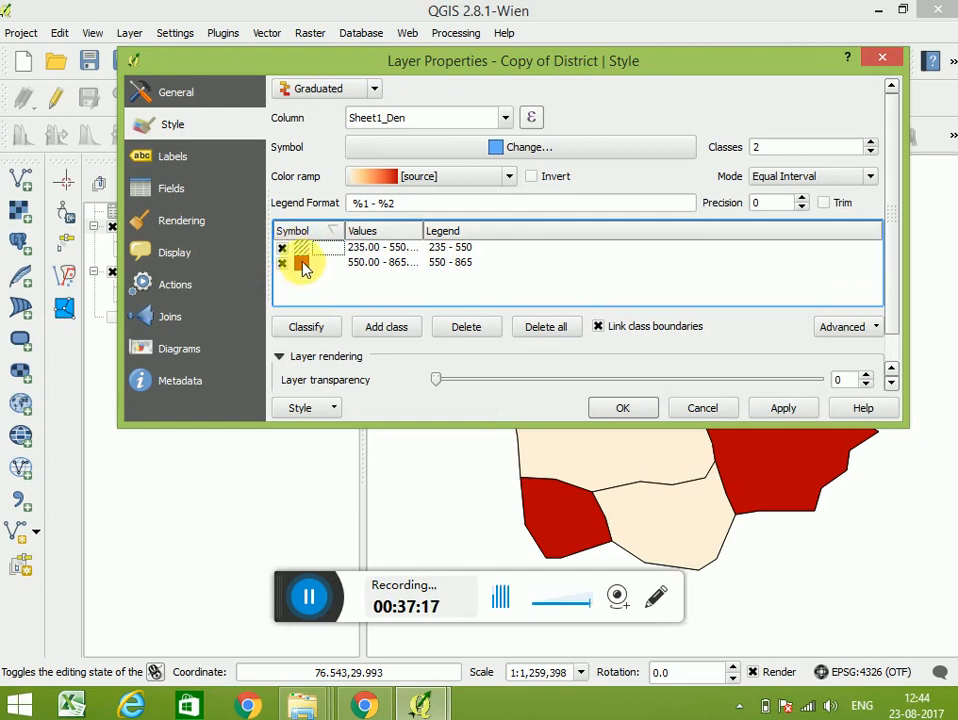
# Step: Color the 550 - 865 class symbol black and change its simple fill to Line pattern fill
pyautogui.doubleClick(304, 266)
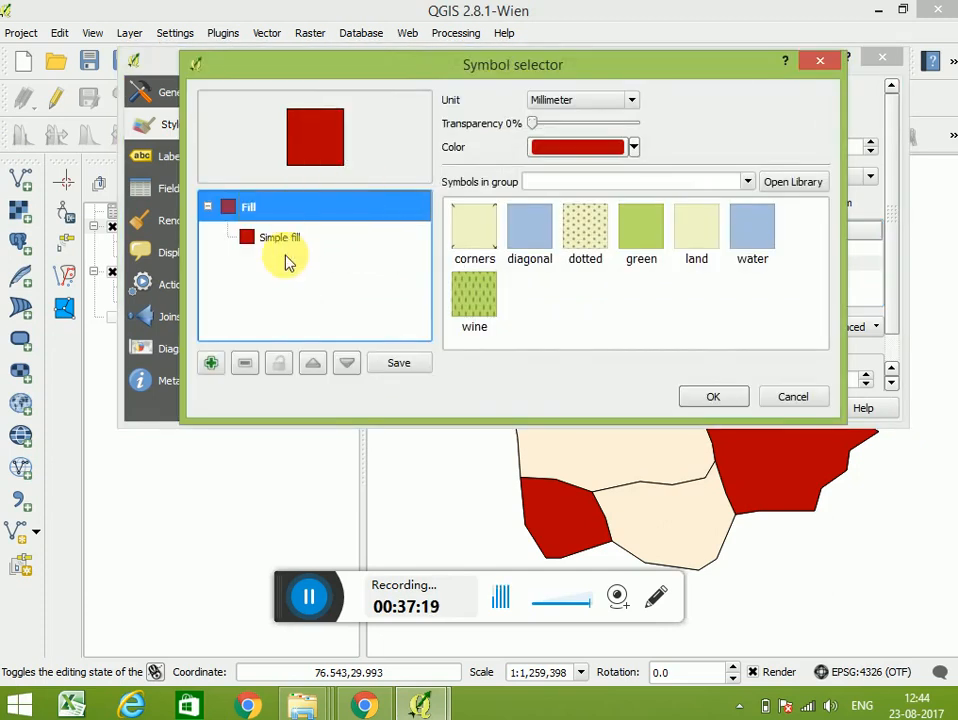
pyautogui.click(634, 148)
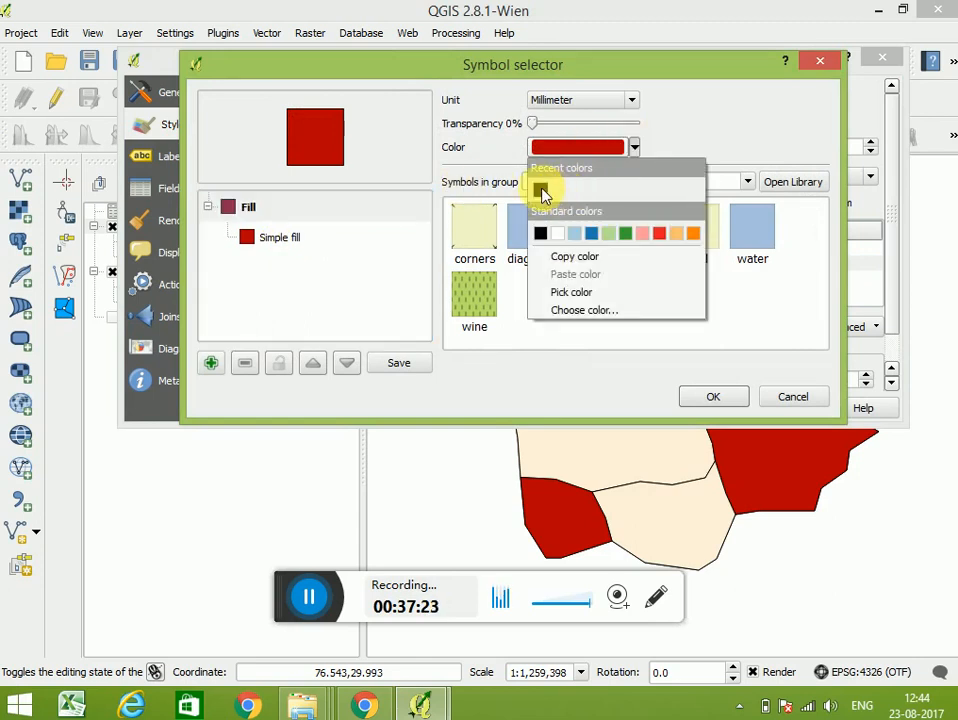
pyautogui.click(540, 233)
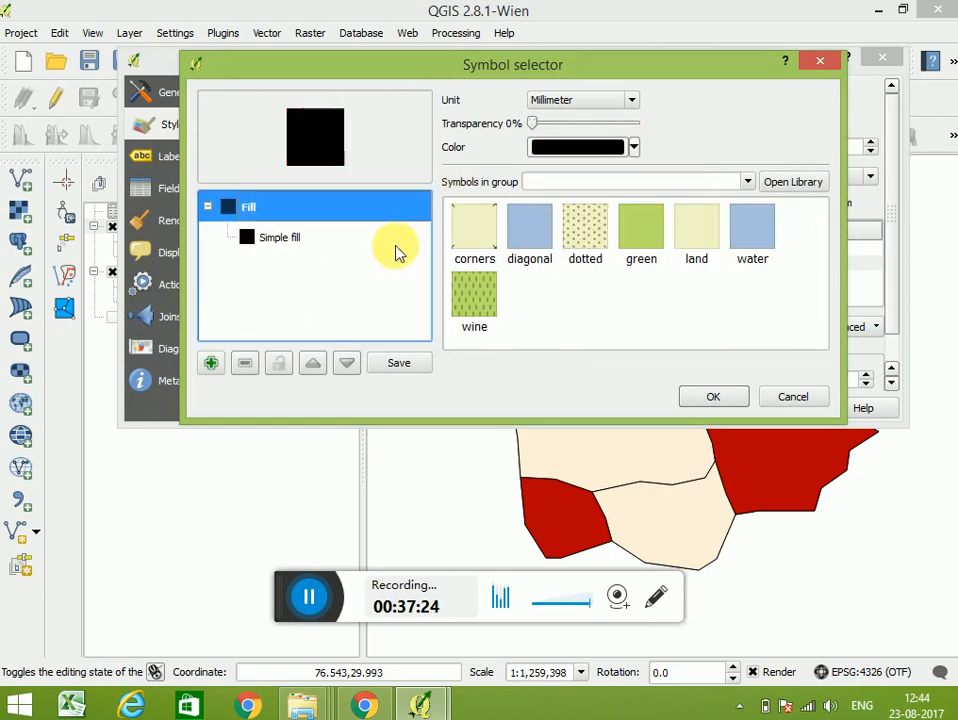
pyautogui.click(294, 238)
pyautogui.click(706, 100)
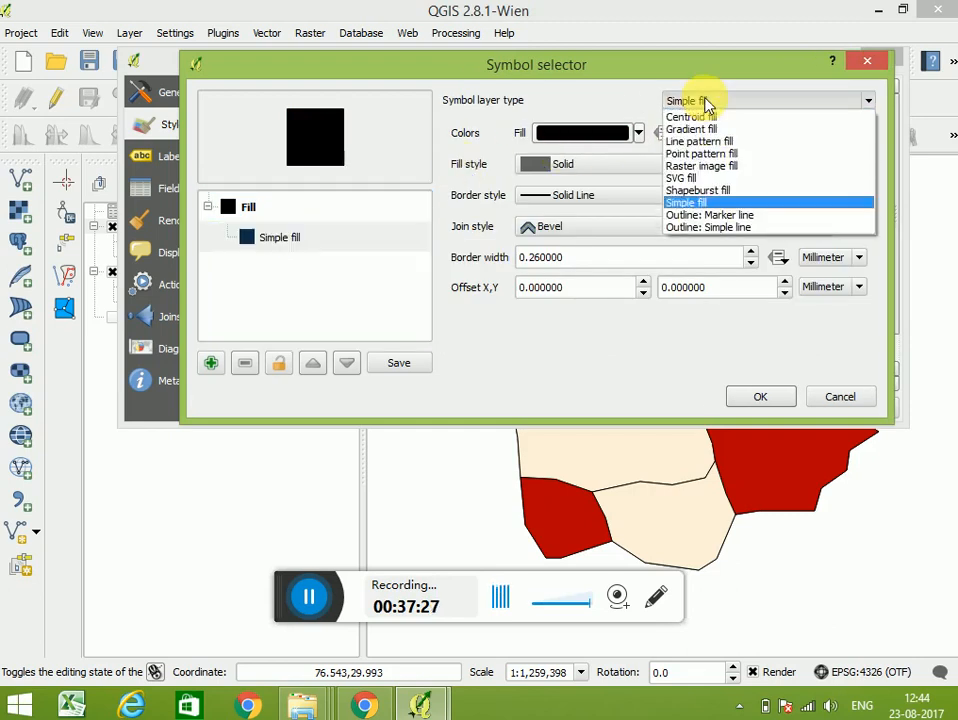
pyautogui.click(720, 141)
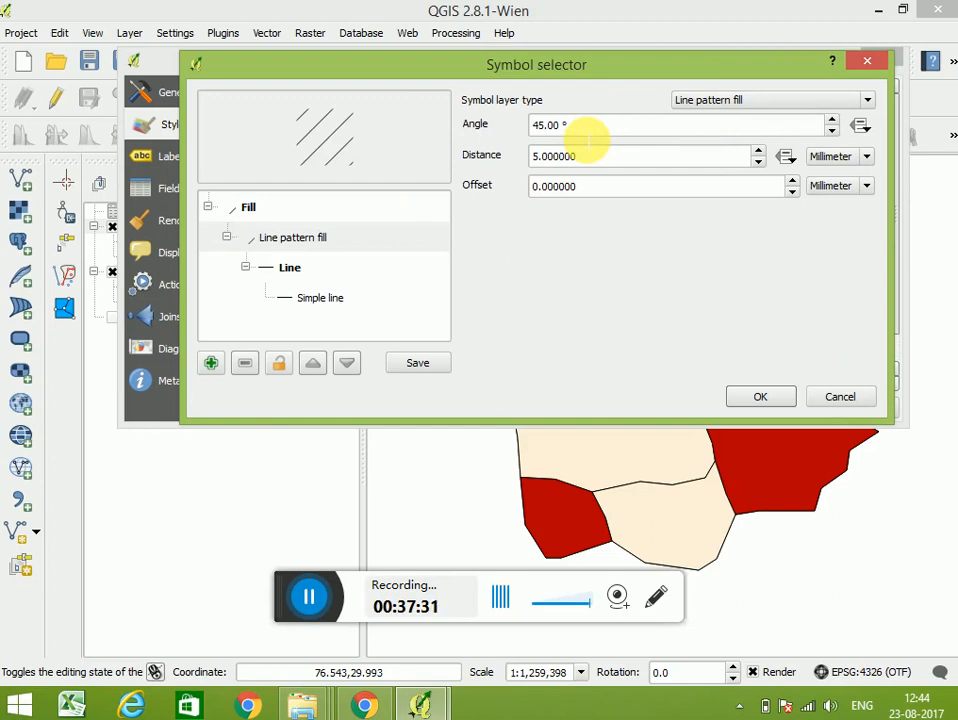
# Step: Set the 550 - 865 class's line pattern to an angle of 90° and a distance of 2 mm, and accept the symbol
pyautogui.moveTo(580, 125); pyautogui.dragTo(520, 122)
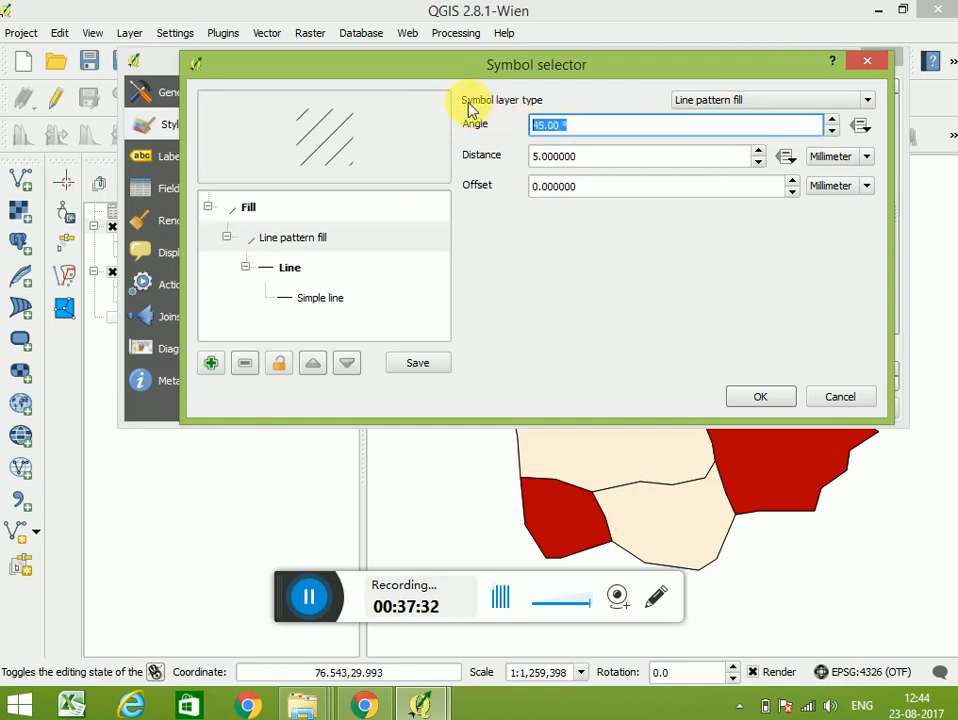
pyautogui.write('90')
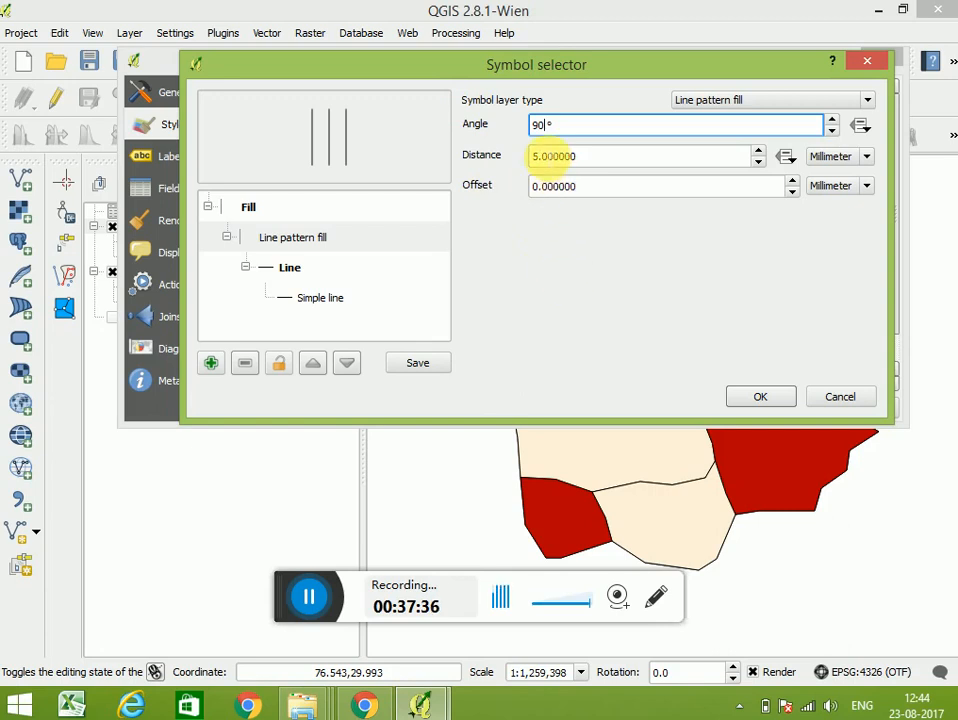
pyautogui.click(541, 156)
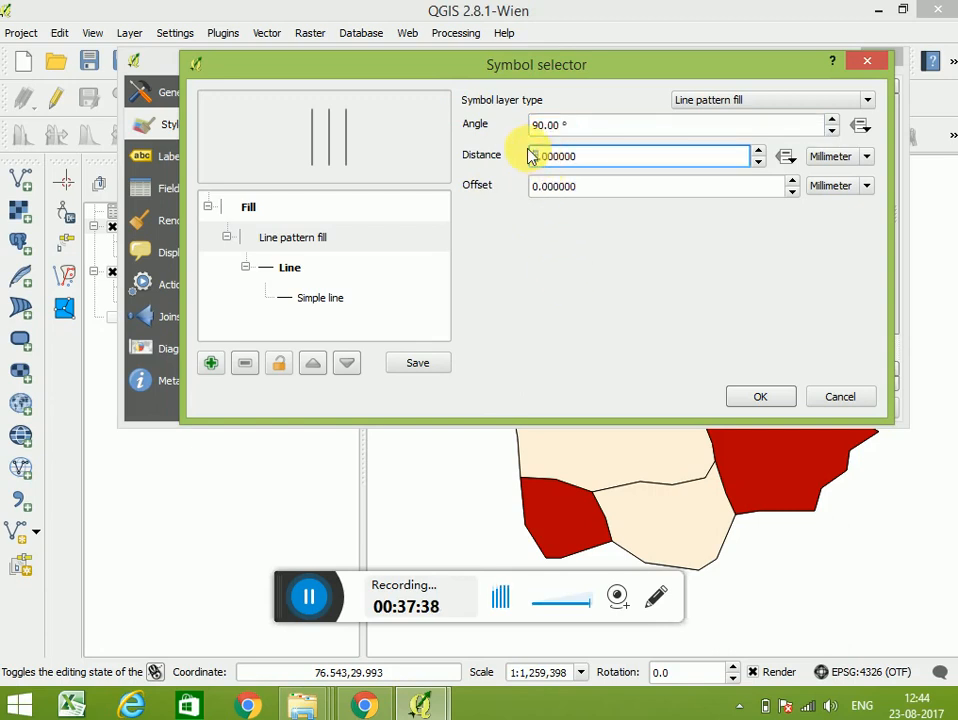
pyautogui.write('2')
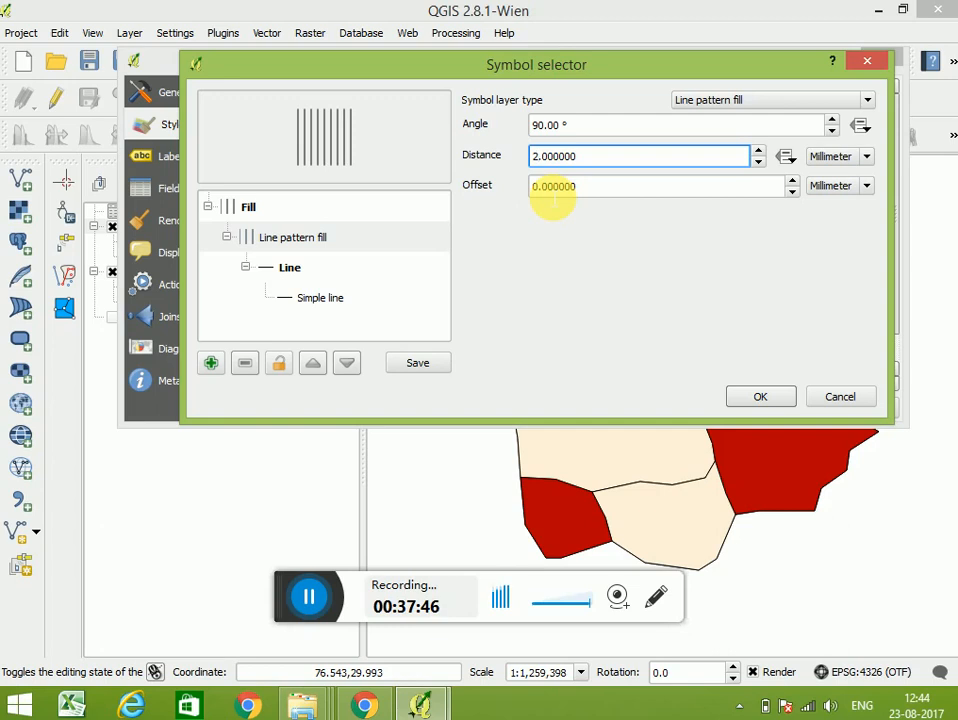
pyautogui.click(764, 396)
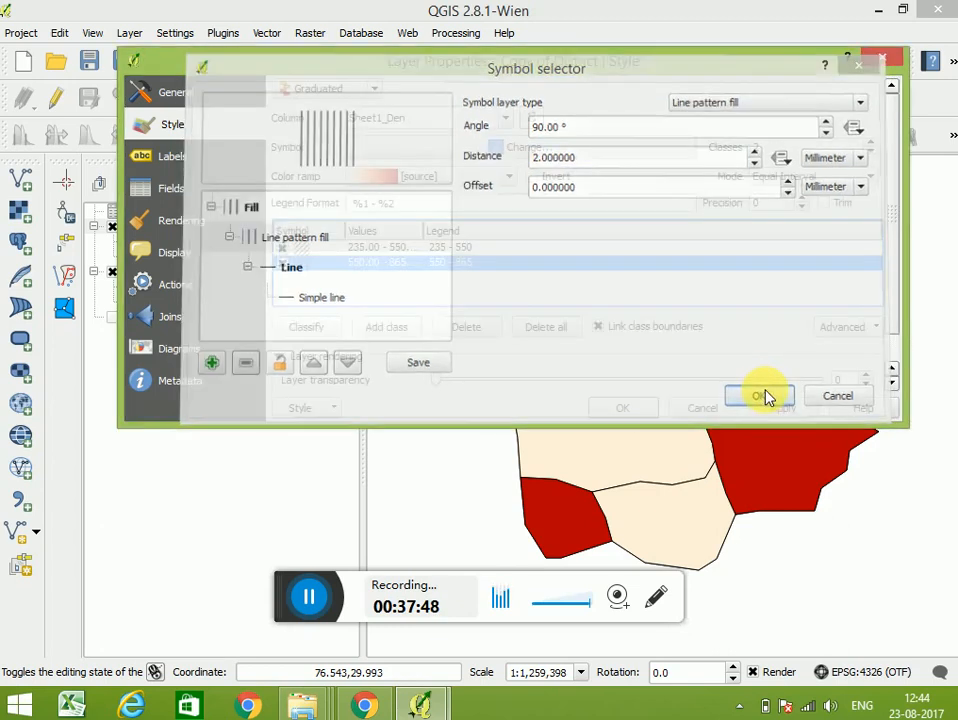
# Step: Accept the Copy of District layer's pattern style and enable diagram display for that layer
pyautogui.click(640, 407)
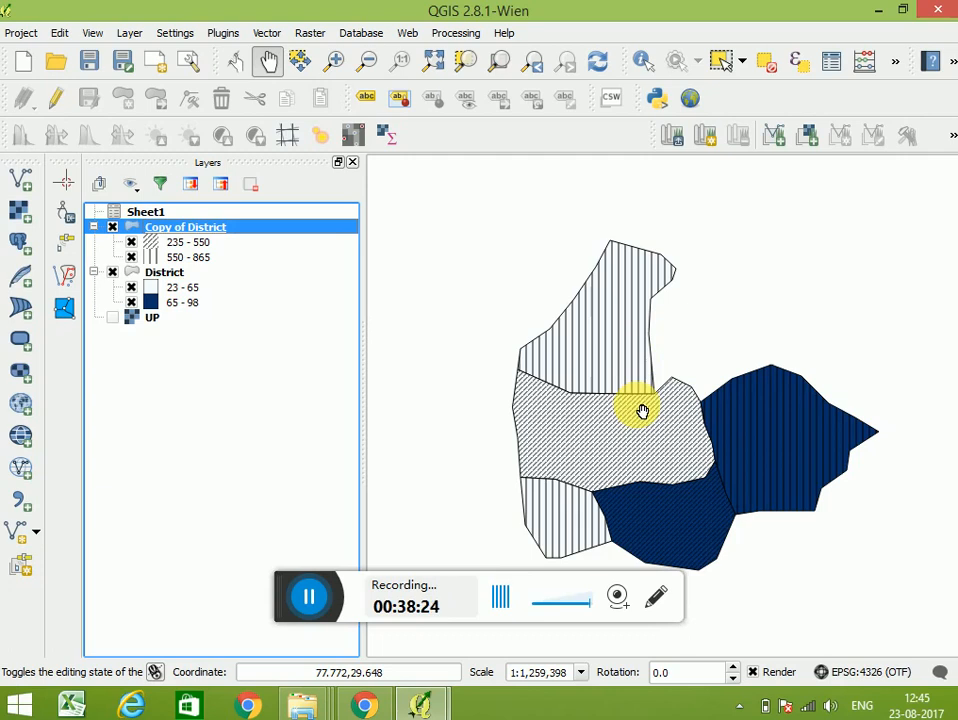
pyautogui.rightClick(203, 232)
pyautogui.click(232, 526)
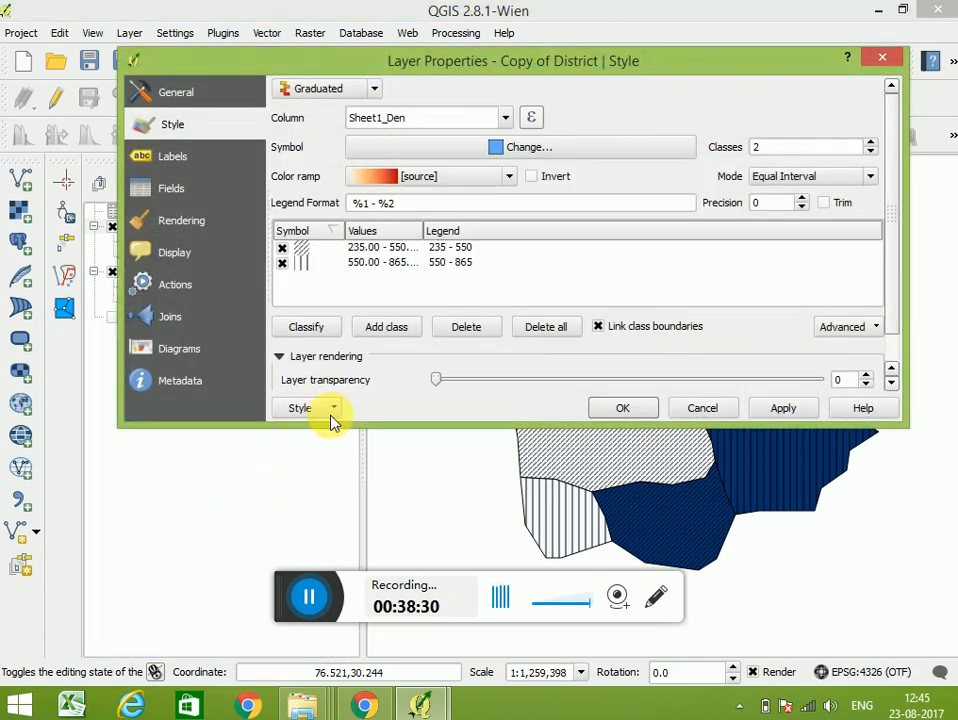
pyautogui.click(186, 346)
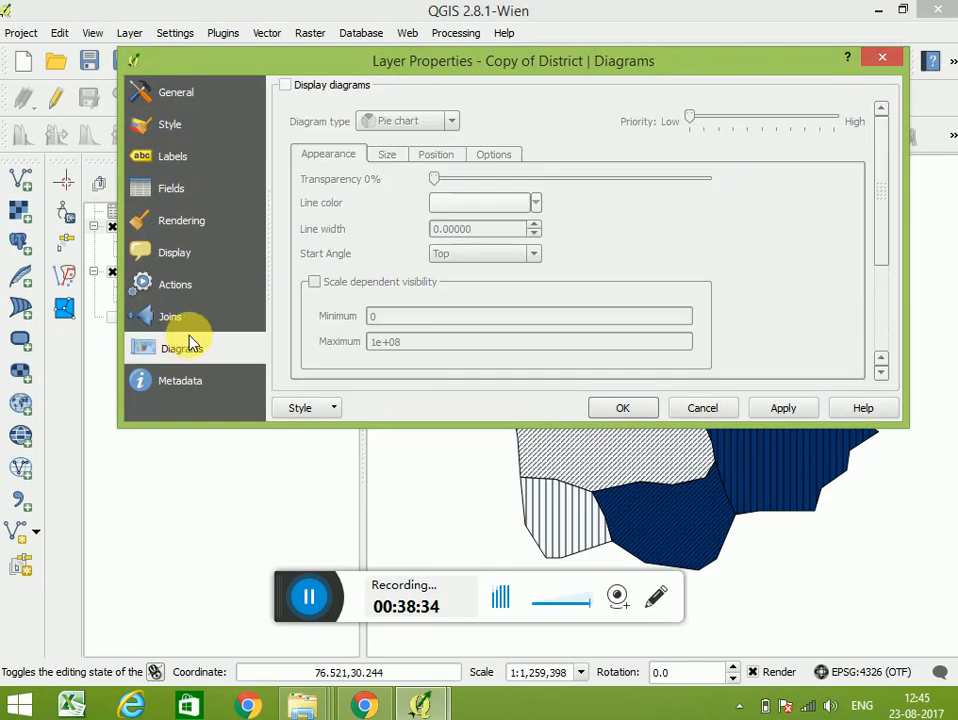
pyautogui.click(295, 88)
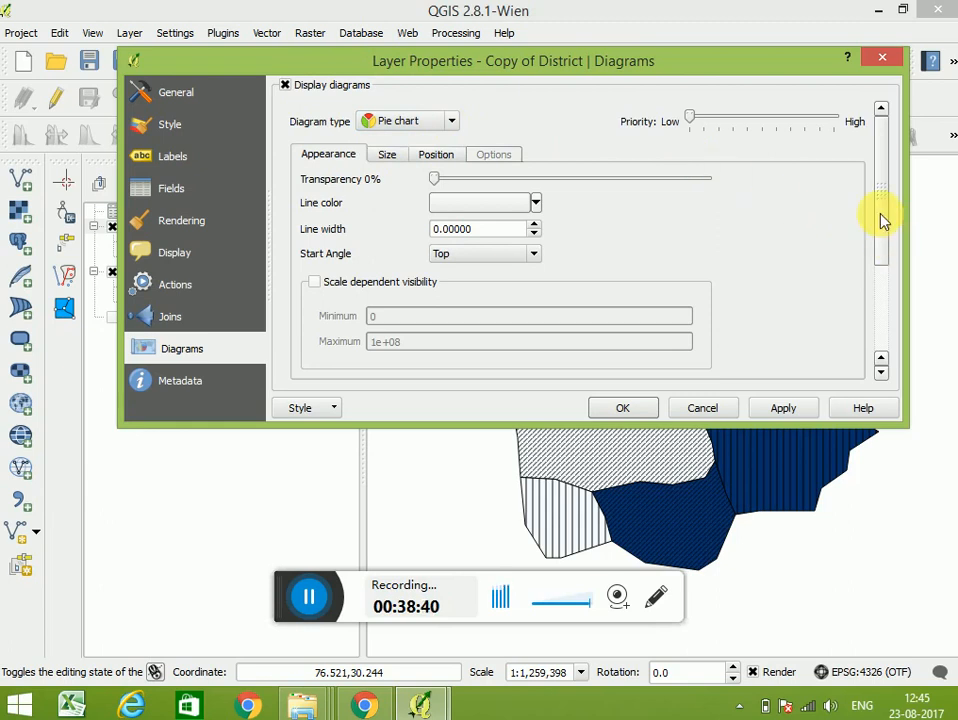
# Step: Assign the Sheet1_Hin, Sheet1_Mus, Sheet1_Chr and Sheet1_Sik attributes to the pie chart diagram and apply it to the layer
pyautogui.moveTo(879, 216); pyautogui.dragTo(880, 320)
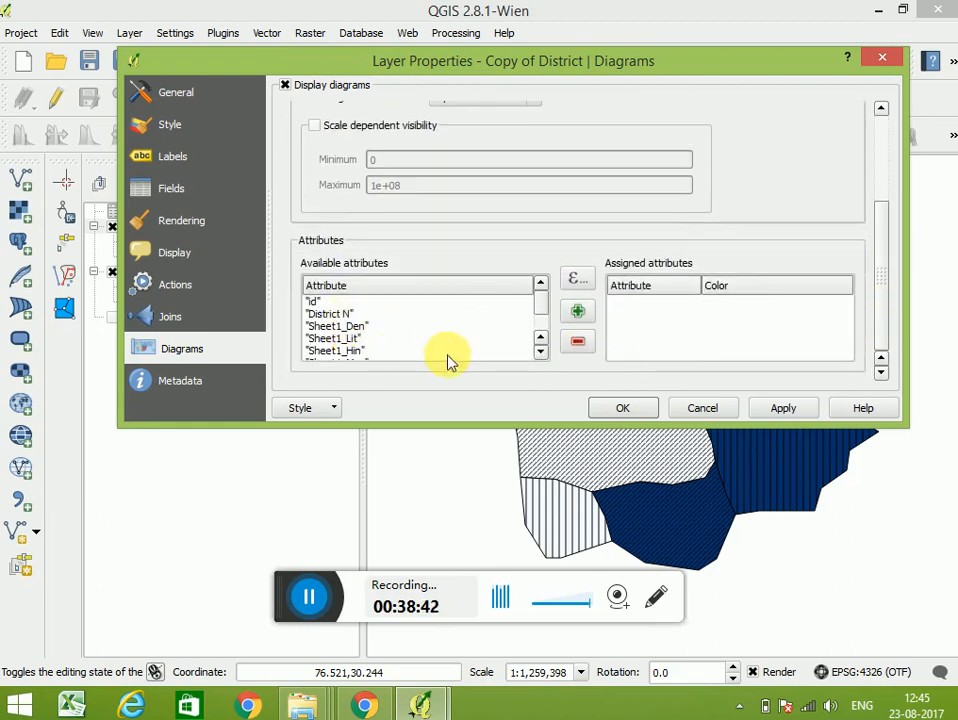
pyautogui.click(540, 352)
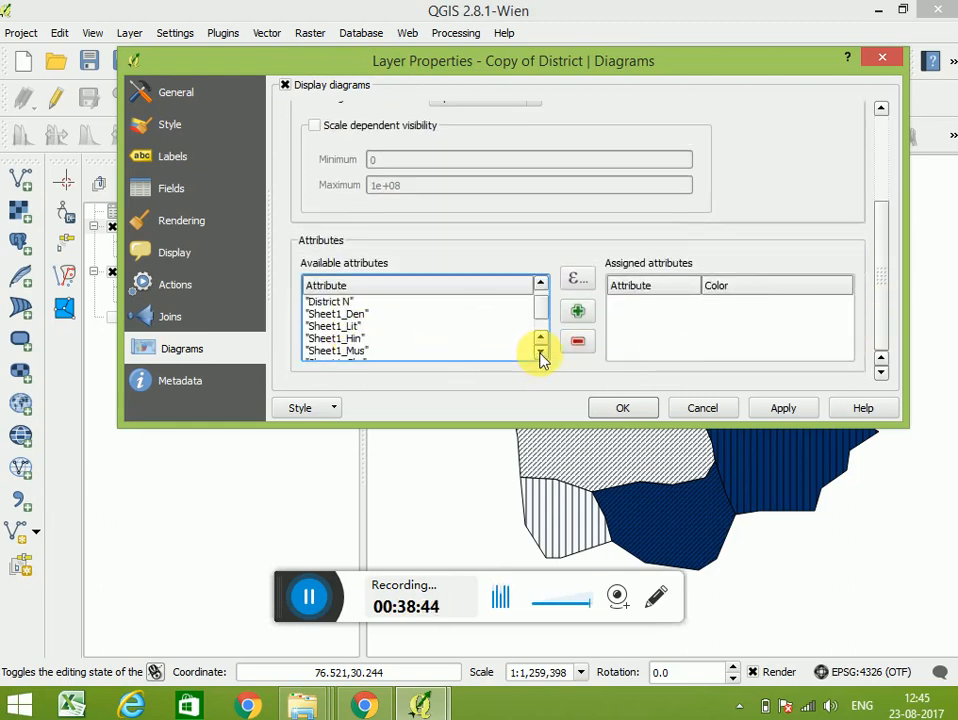
pyautogui.click(540, 352)
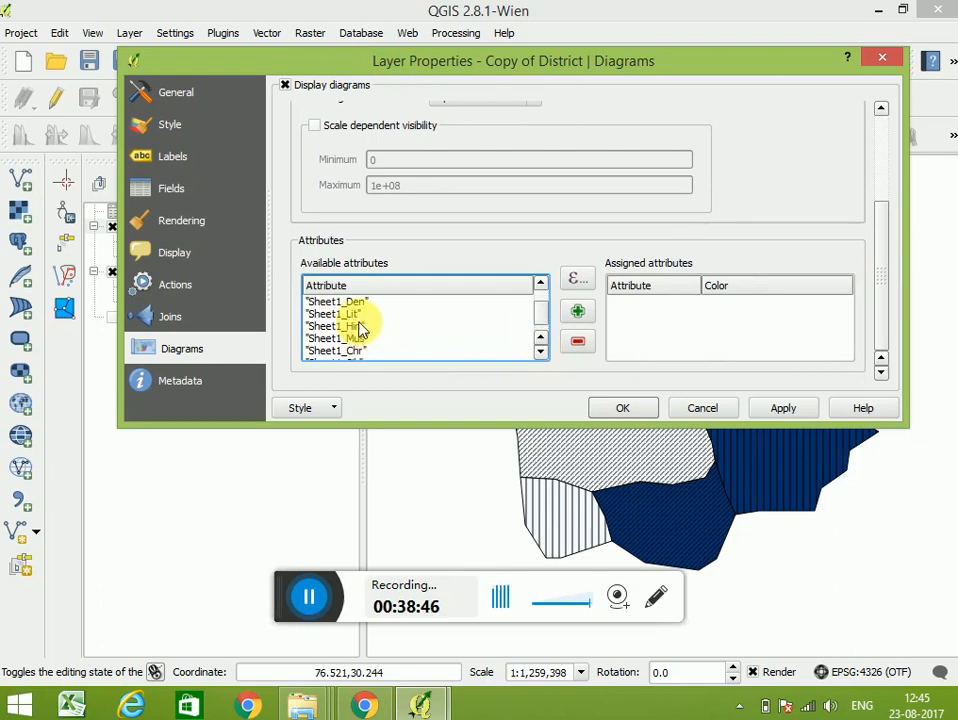
pyautogui.moveTo(361, 330); pyautogui.dragTo(408, 349)
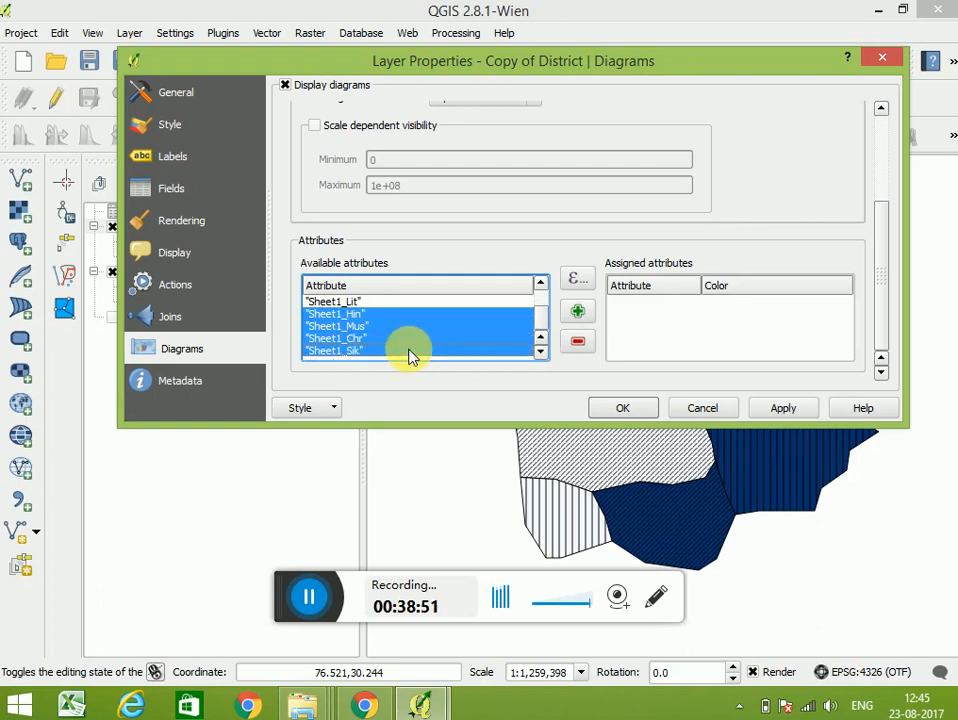
pyautogui.click(578, 311)
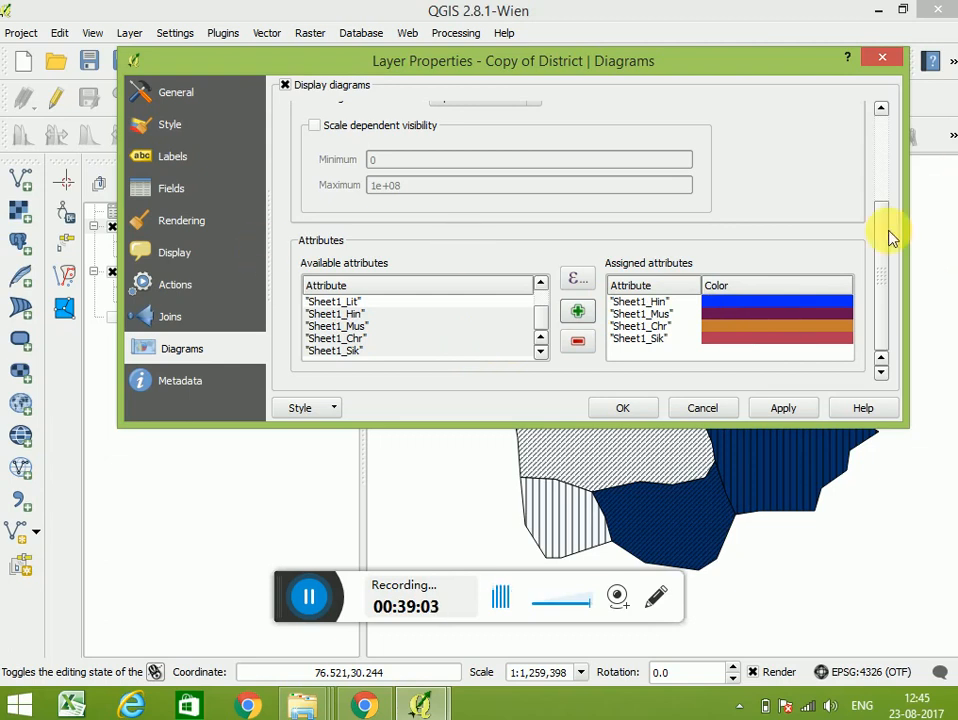
pyautogui.moveTo(883, 235); pyautogui.dragTo(856, 150)
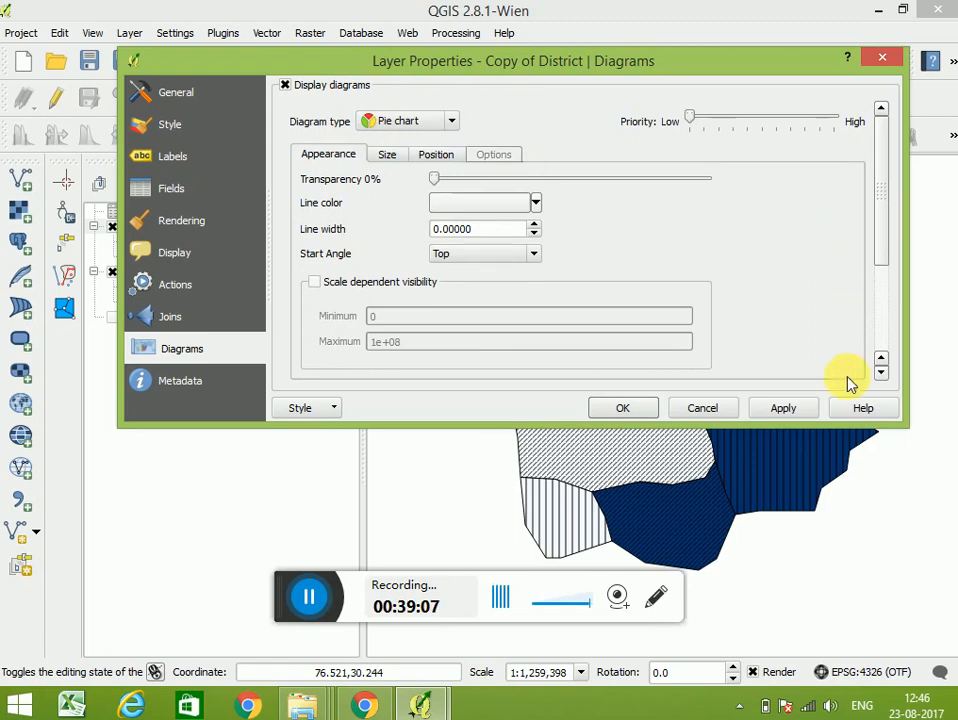
pyautogui.click(790, 410)
pyautogui.click(637, 410)
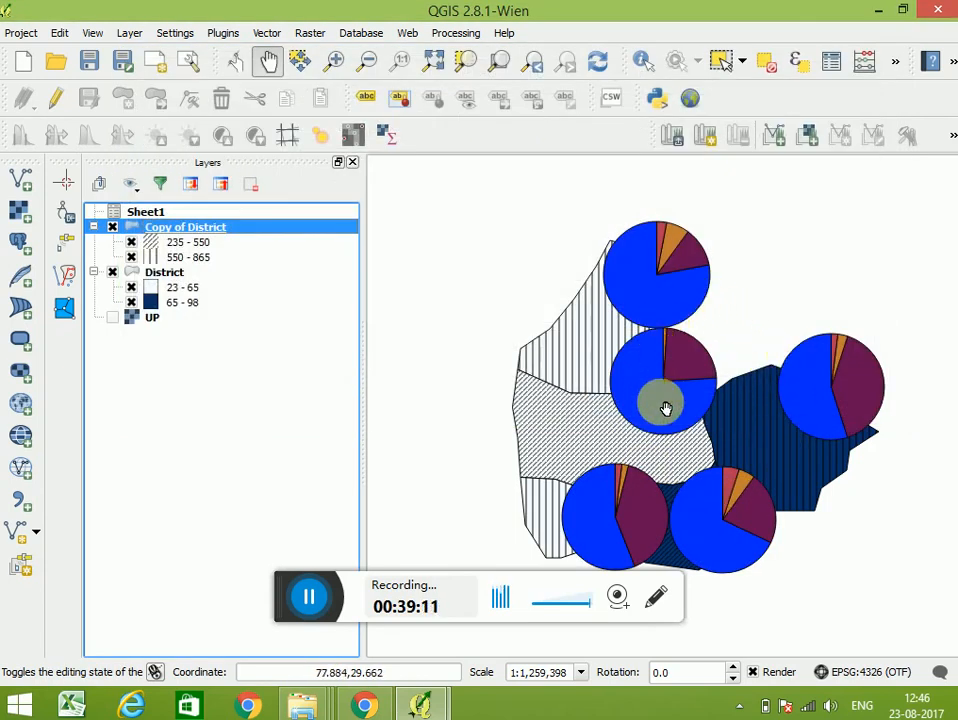
# Step: Try a fixed size of 5 mm for the Copy of District pie charts and settle on 10 mm
pyautogui.rightClick(176, 230)
pyautogui.click(368, 402)
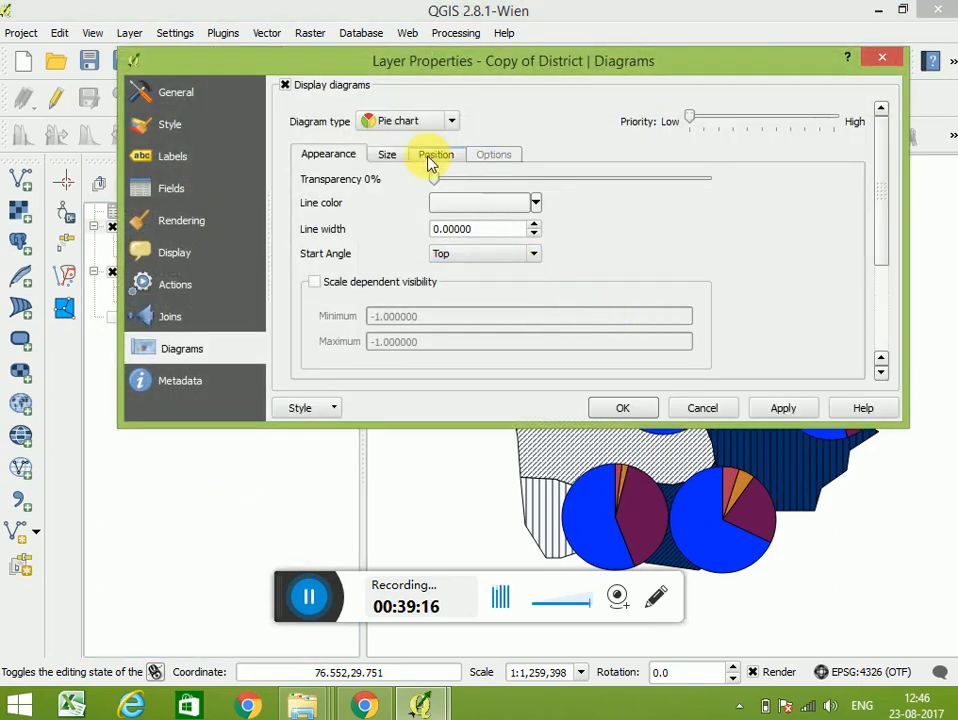
pyautogui.click(387, 156)
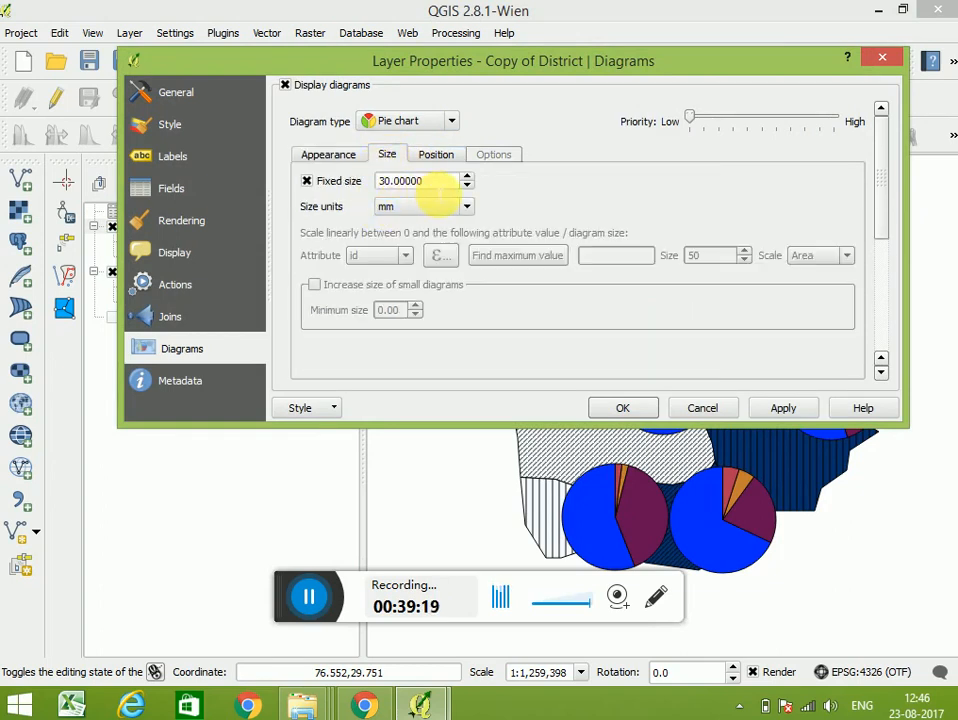
pyautogui.moveTo(452, 181); pyautogui.dragTo(355, 180)
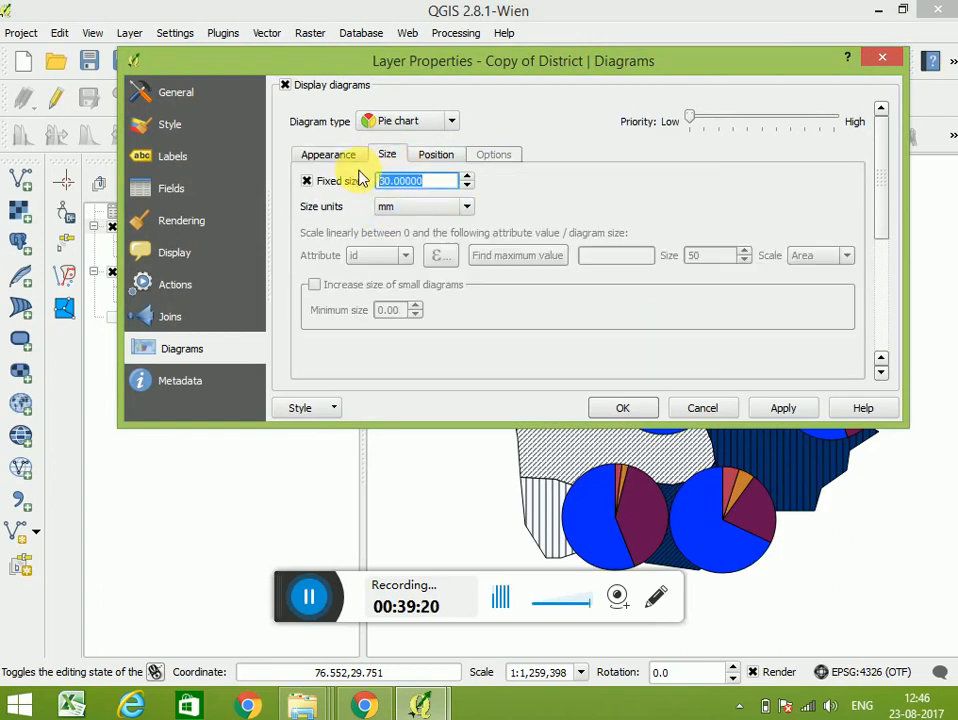
pyautogui.write('5')
pyautogui.click(779, 410)
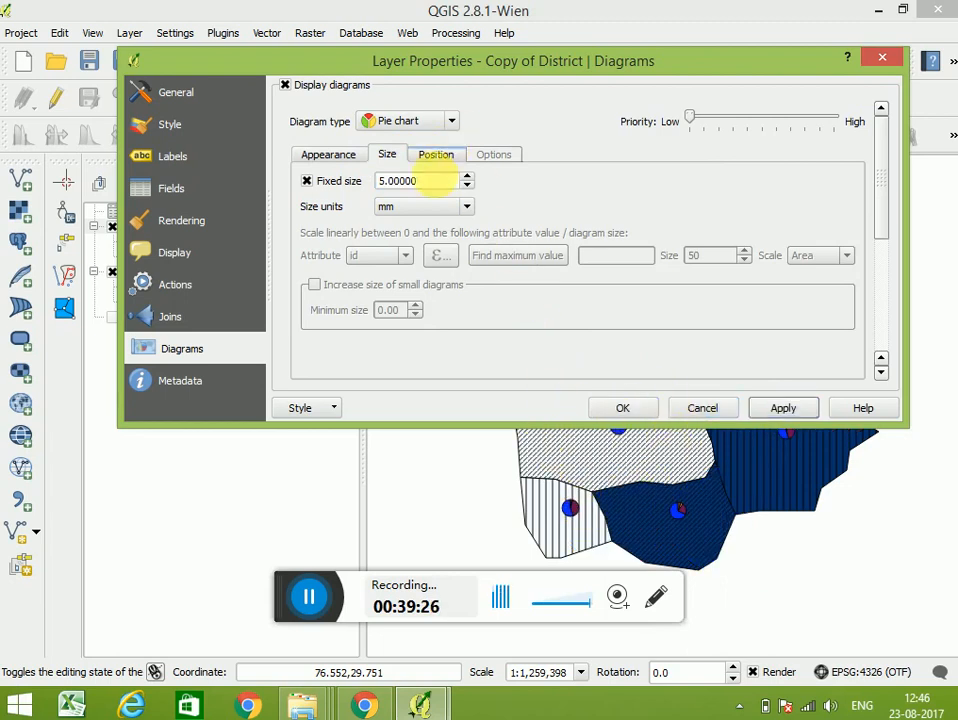
pyautogui.moveTo(440, 181); pyautogui.dragTo(350, 178)
pyautogui.write('1')
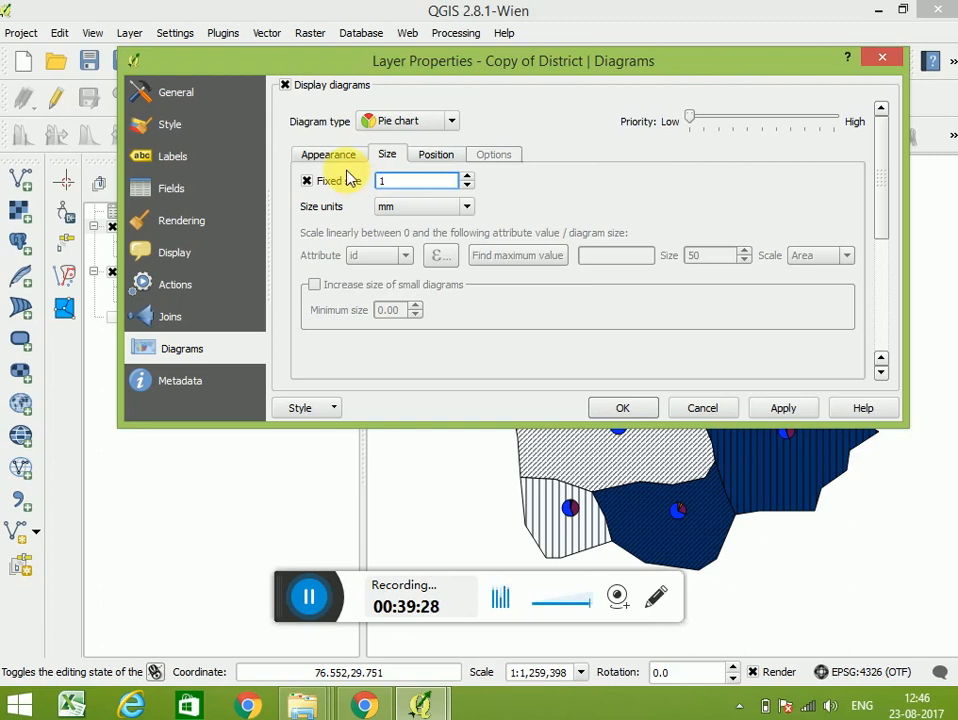
pyautogui.write('0')
pyautogui.click(790, 414)
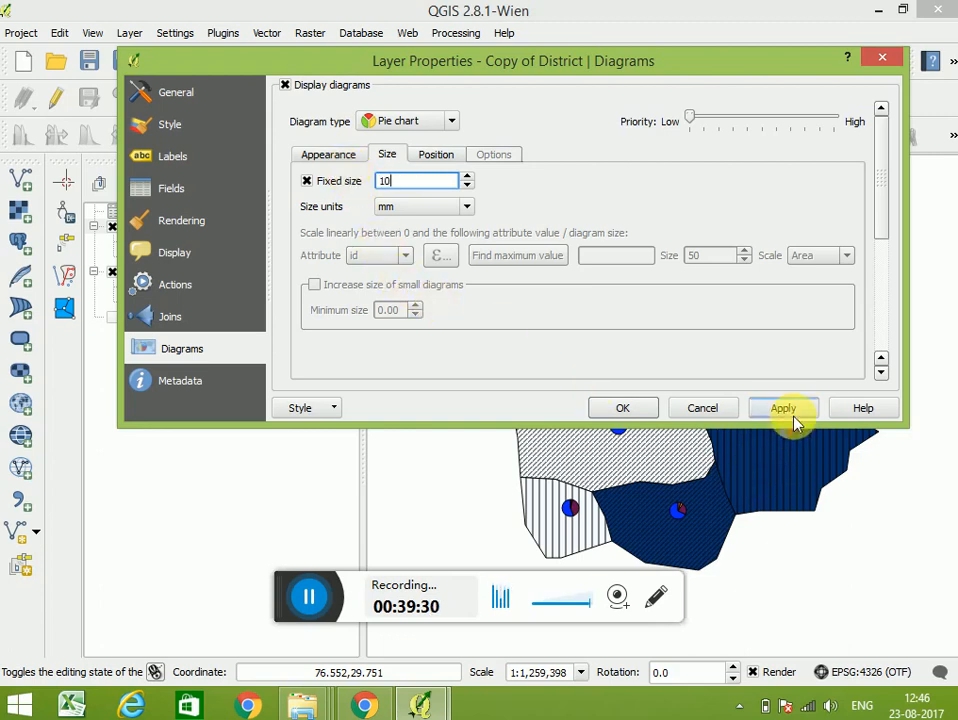
pyautogui.click(636, 410)
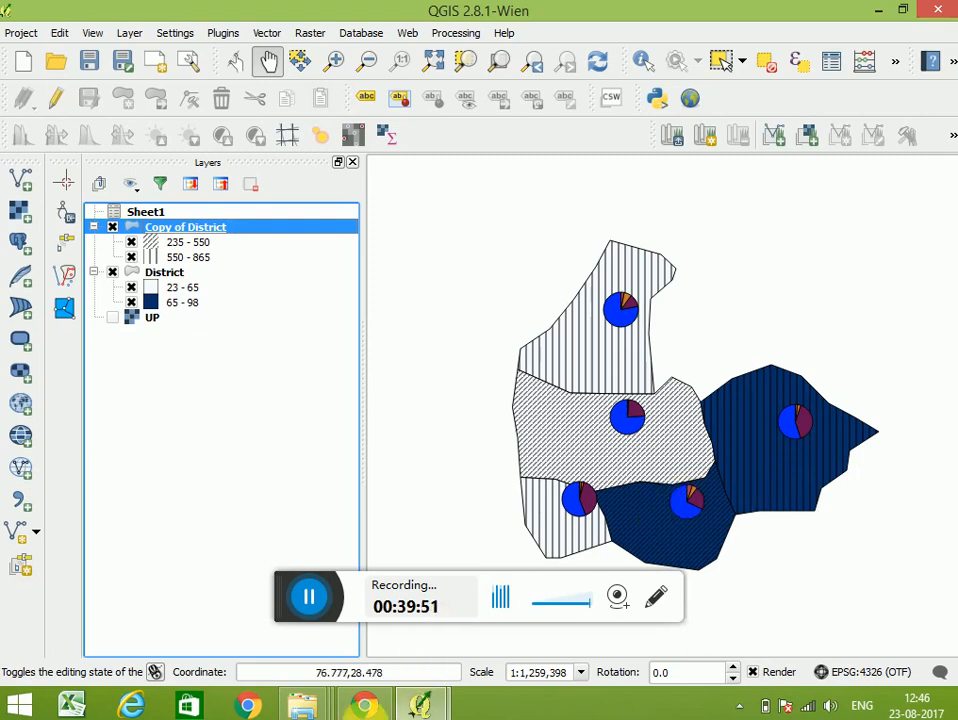
# Step: Switch to the Literacy print composer, refresh its map view and enable auto update for the legend items
pyautogui.click(878, 9)
pyautogui.moveTo(420, 705)
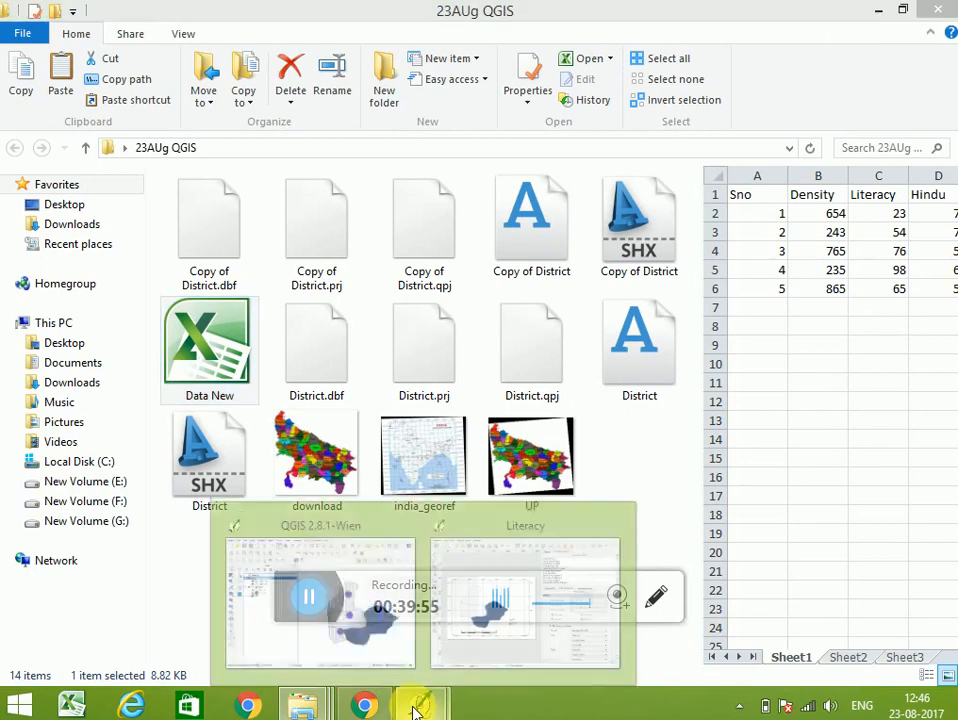
pyautogui.click(481, 620)
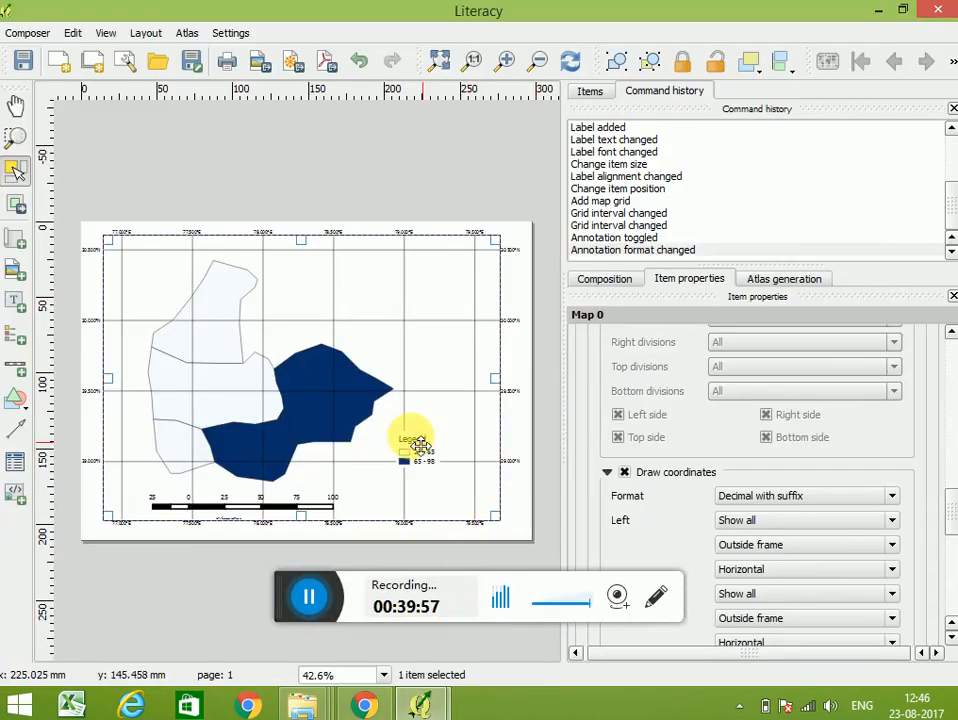
pyautogui.scroll(1, 327, 408)
pyautogui.scroll(-1, 318, 403)
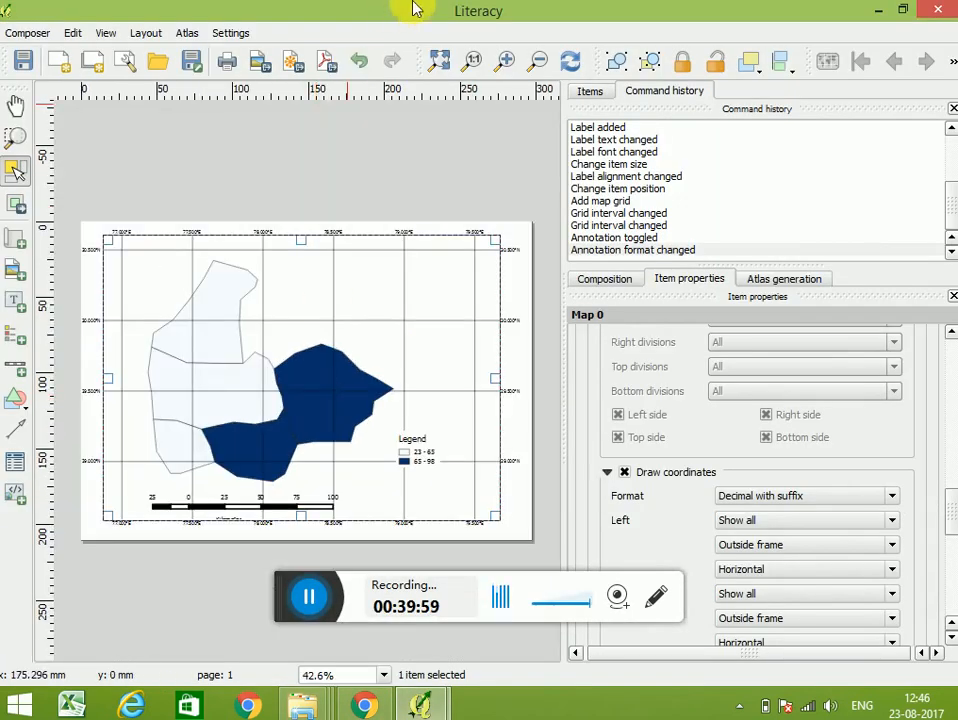
pyautogui.click(568, 66)
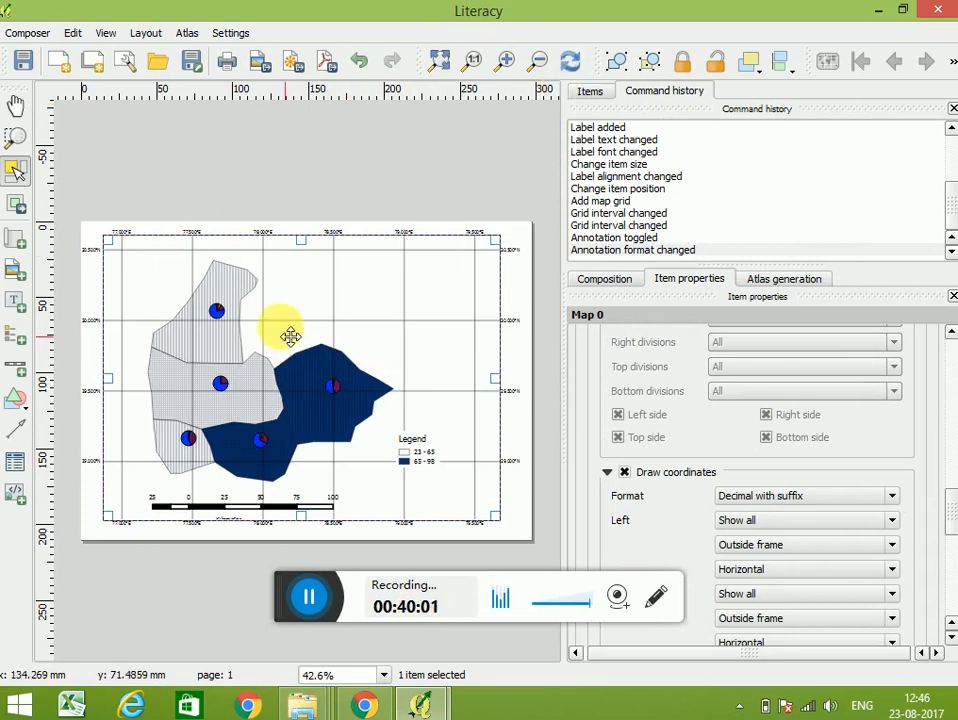
pyautogui.click(422, 466)
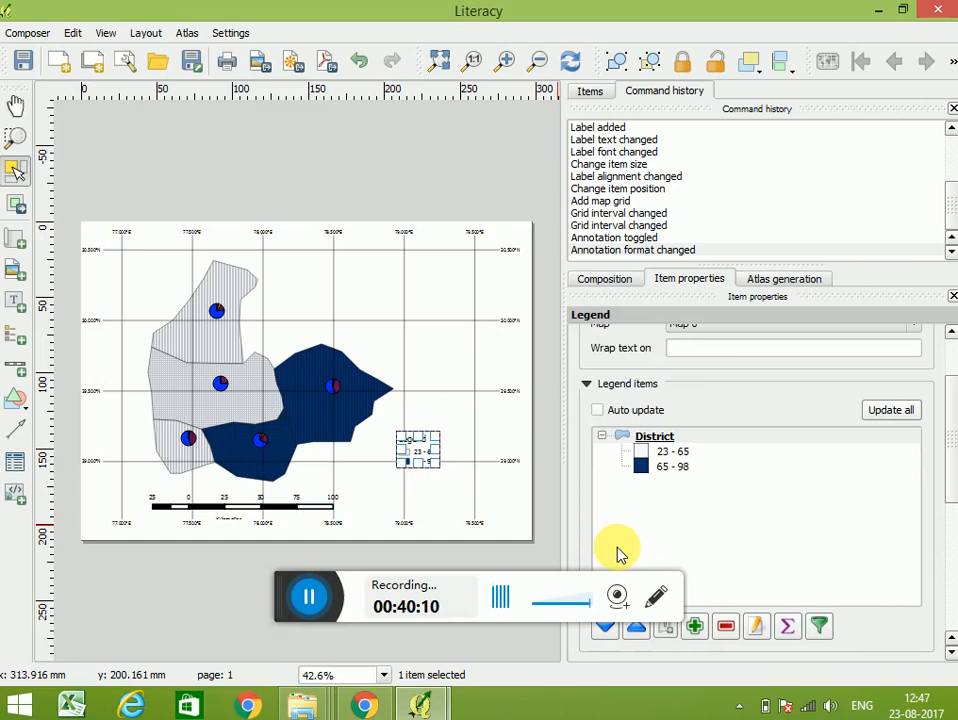
pyautogui.click(597, 411)
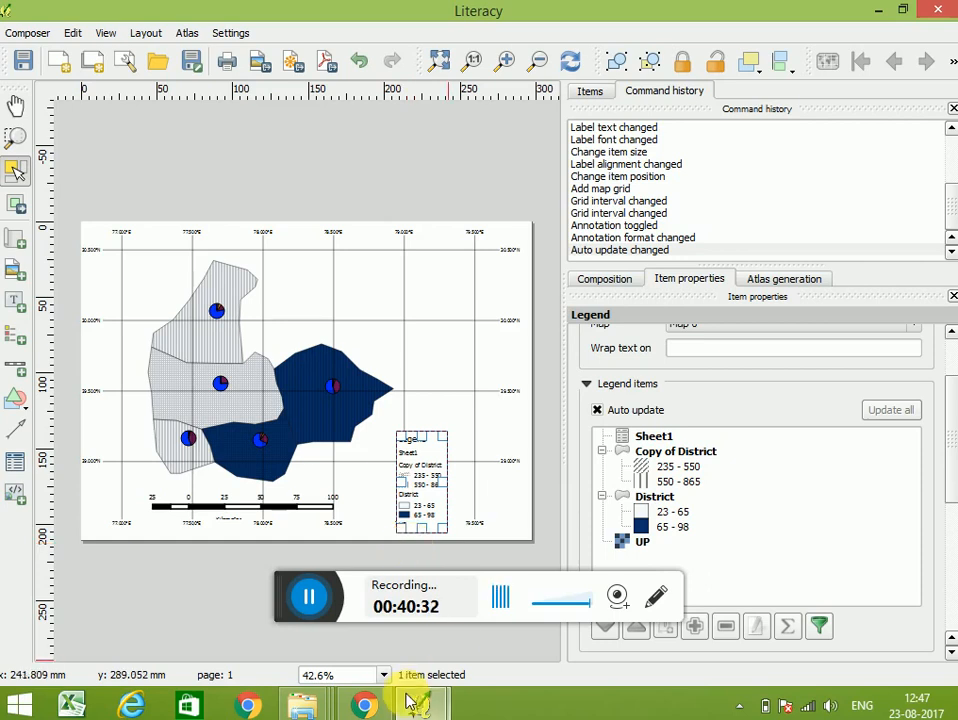
# Step: Return to the main QGIS window and change the Copy of District layer's diagram type to Histogram
pyautogui.moveTo(418, 705)
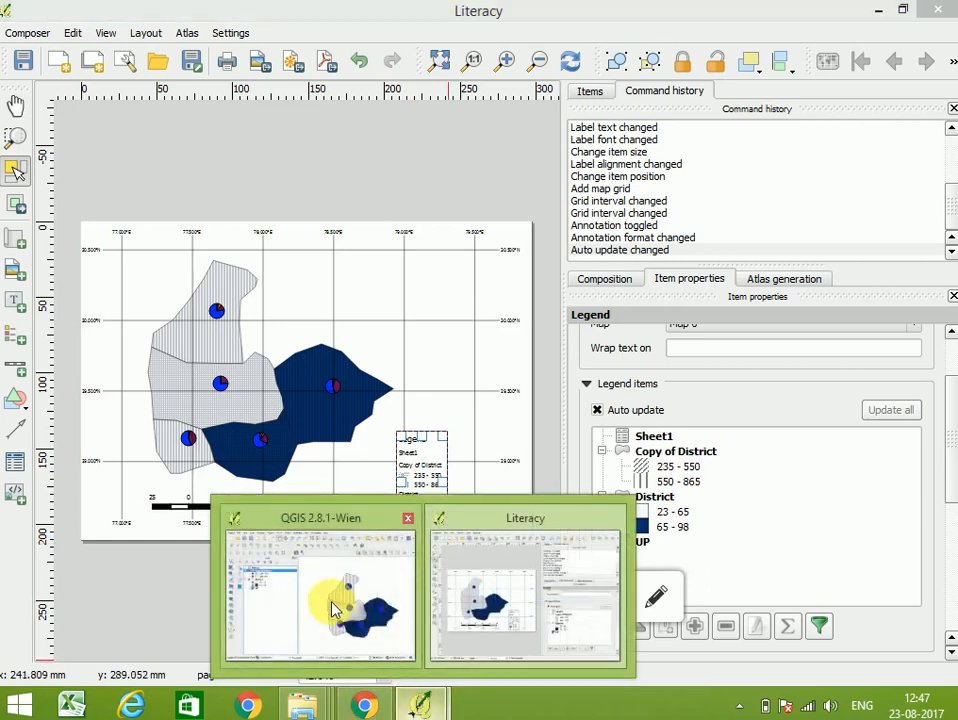
pyautogui.click(336, 605)
pyautogui.rightClick(220, 228)
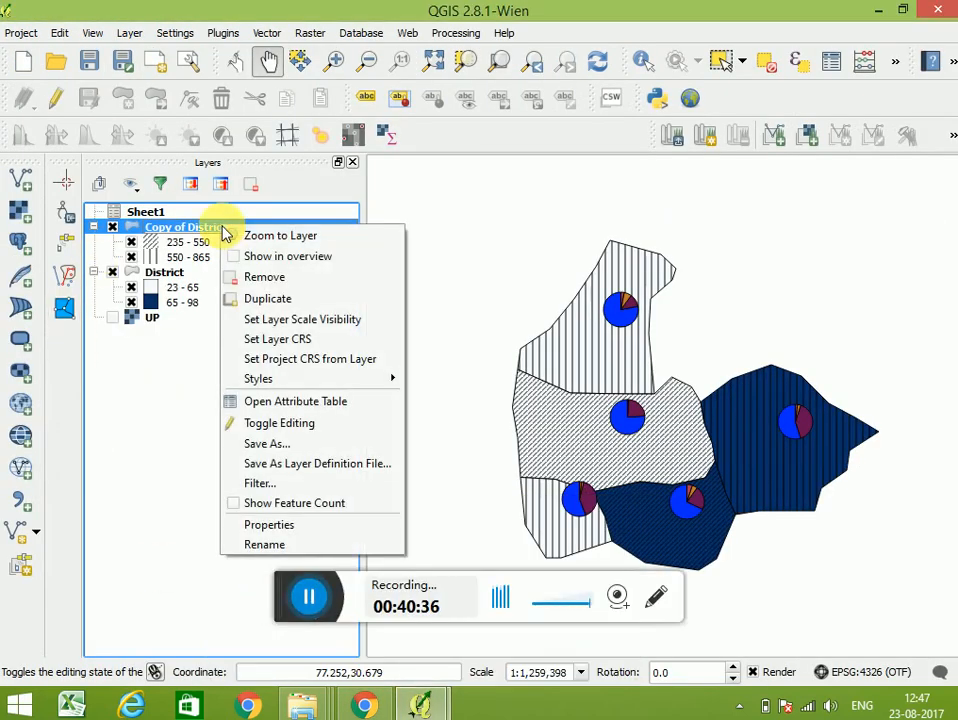
pyautogui.click(270, 525)
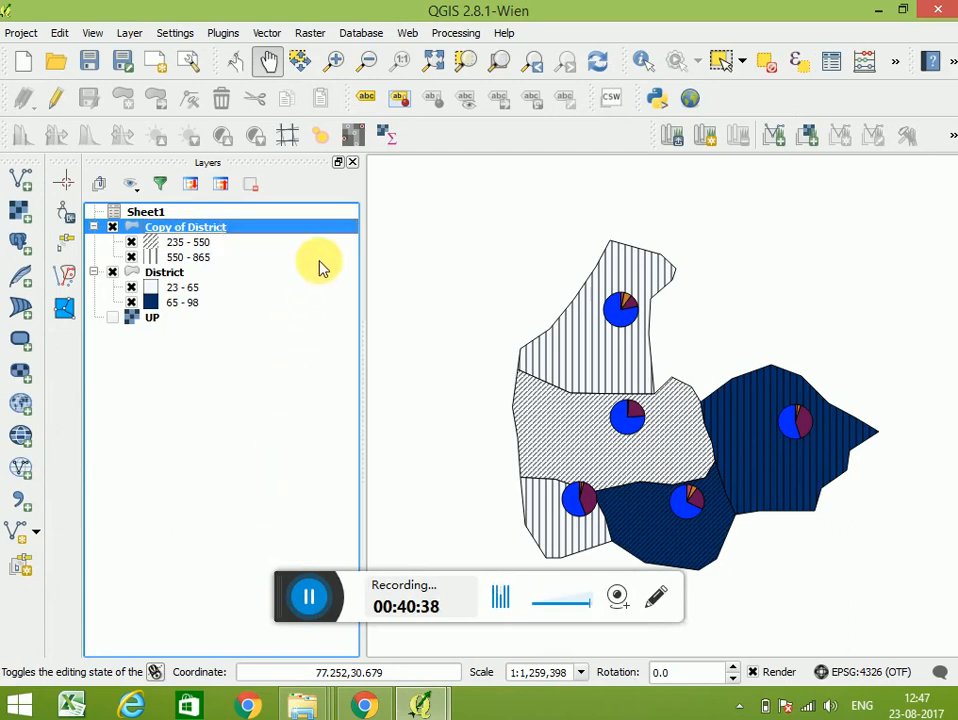
pyautogui.click(402, 121)
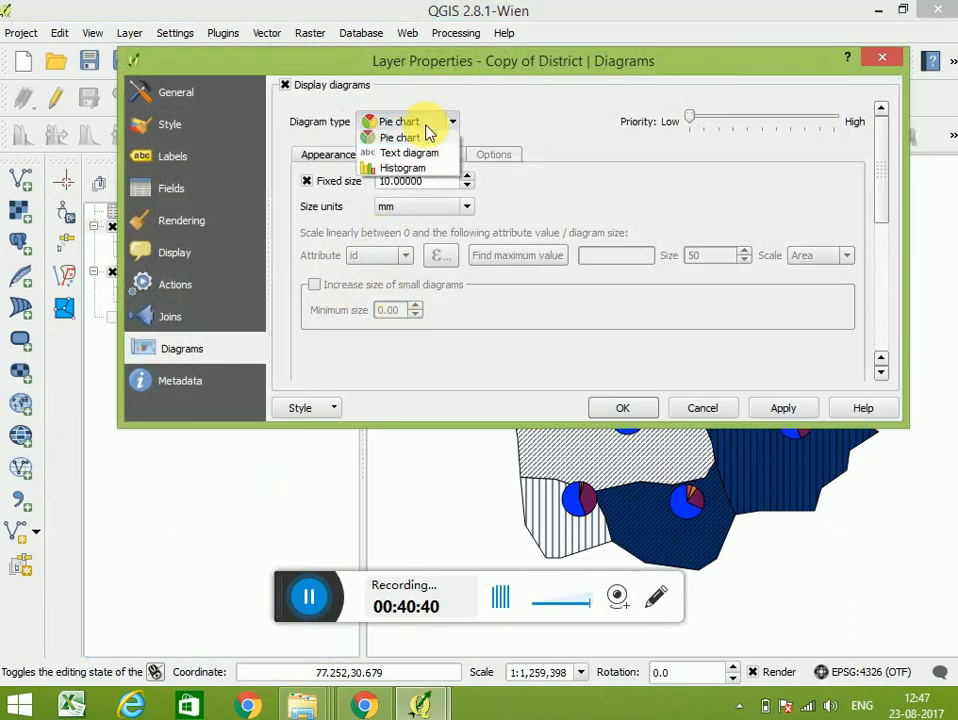
pyautogui.click(427, 172)
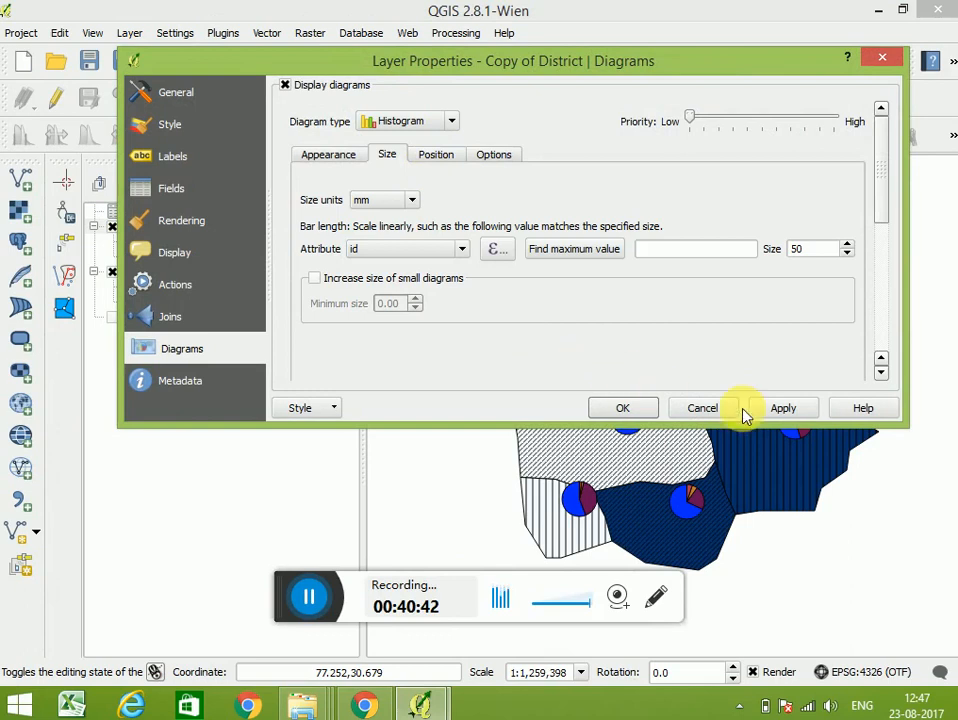
pyautogui.click(789, 414)
pyautogui.click(641, 411)
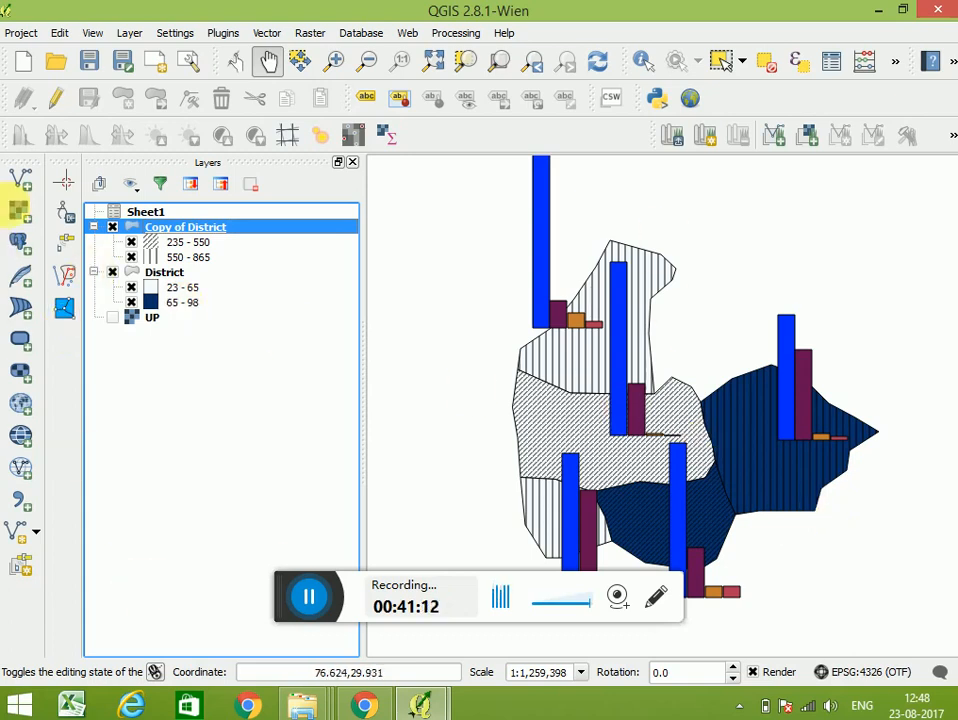
# Step: Hide the Copy of District and District layers and show the UP raster layer
pyautogui.click(113, 226)
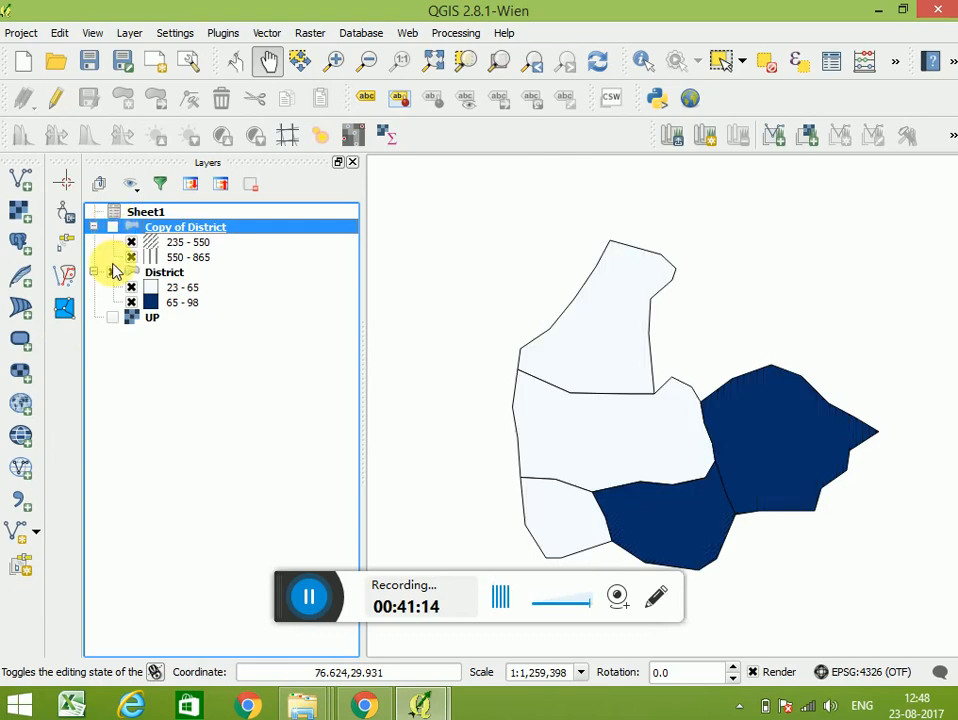
pyautogui.click(113, 271)
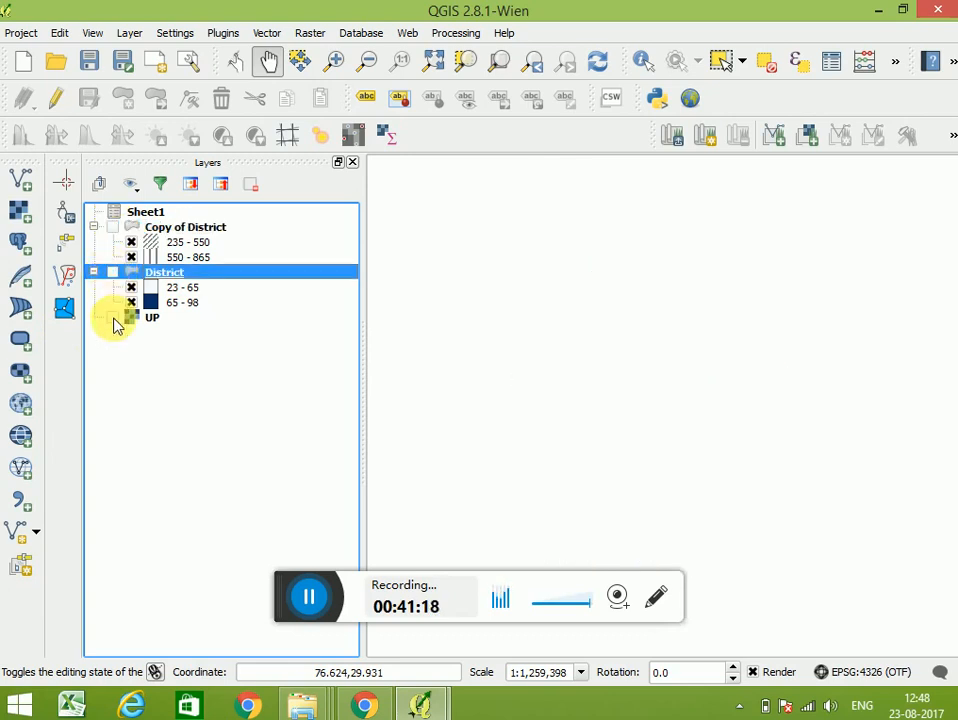
pyautogui.click(113, 318)
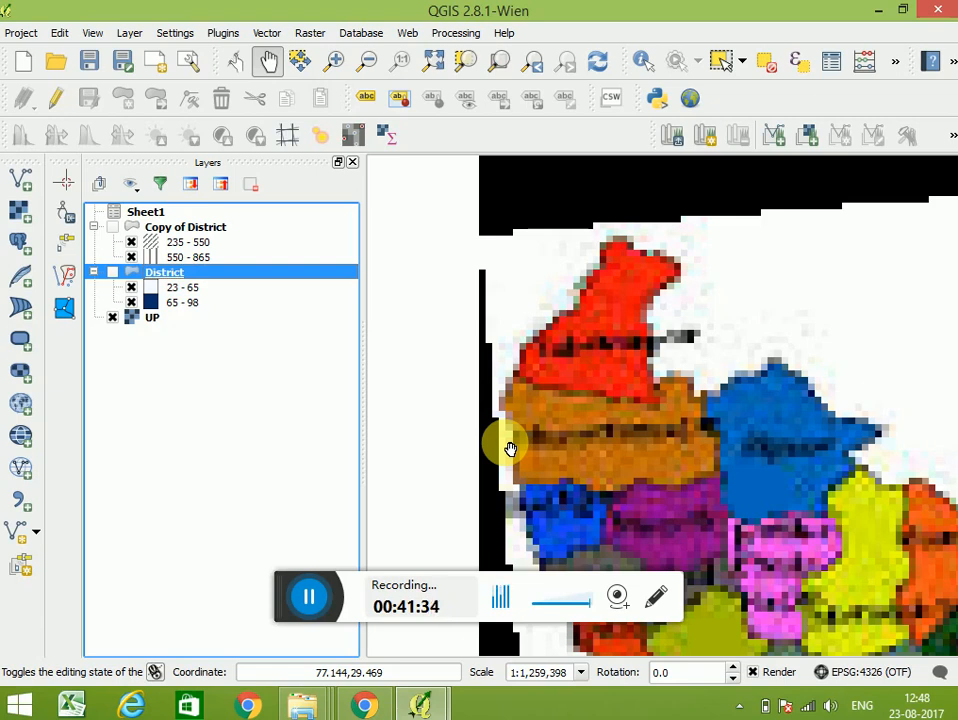
# Step: Set up a new point shapefile layer in WGS 84 with a text attribute named Headquater, width 80
pyautogui.click(124, 34)
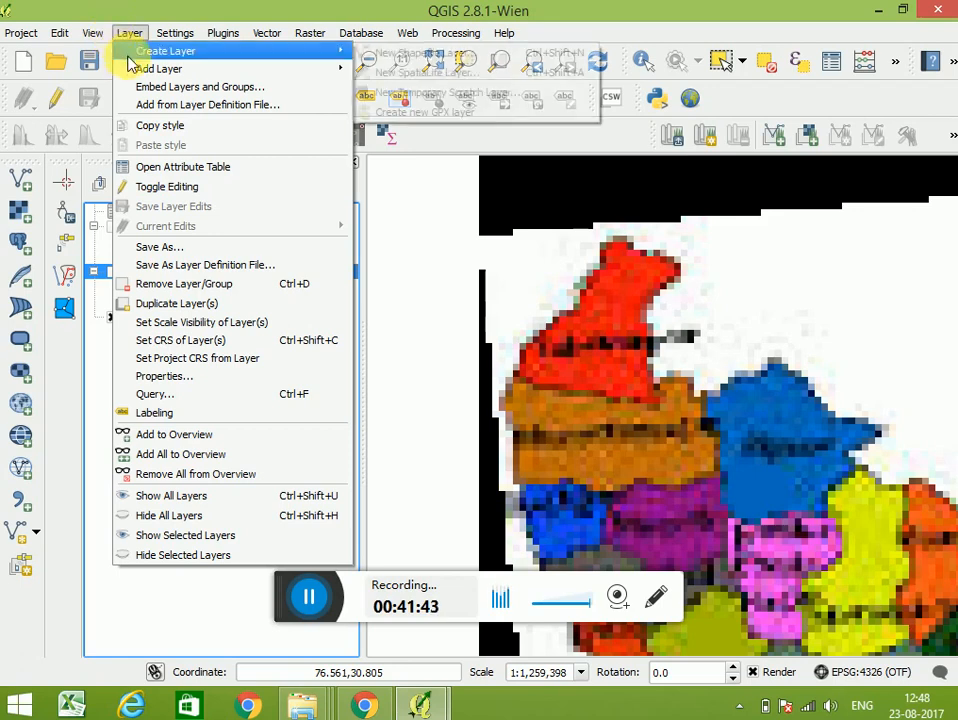
pyautogui.moveTo(150, 50)
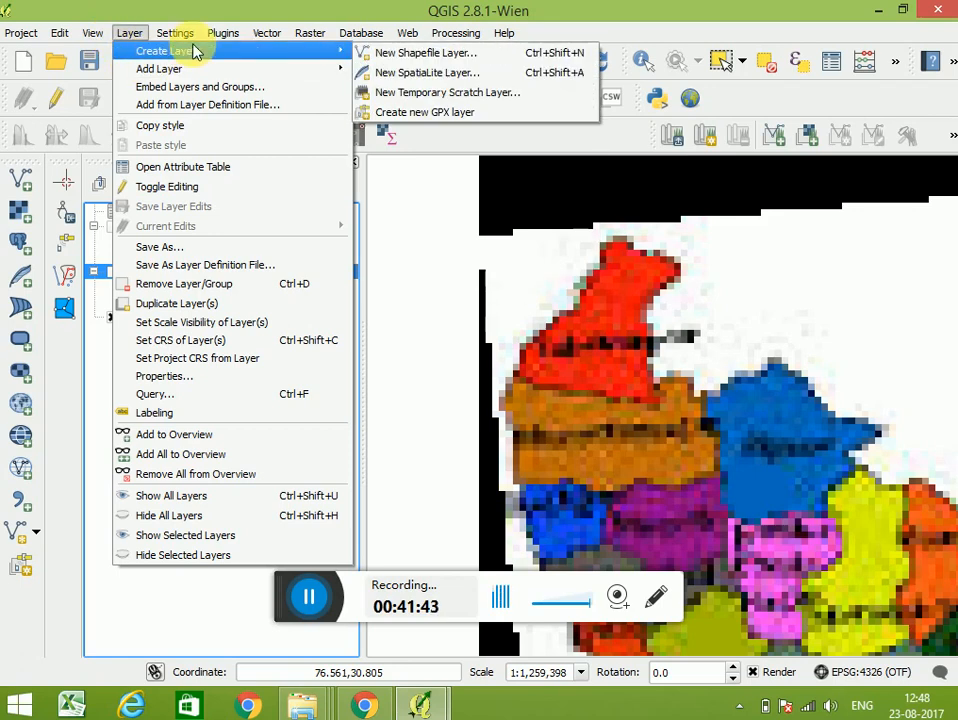
pyautogui.click(368, 55)
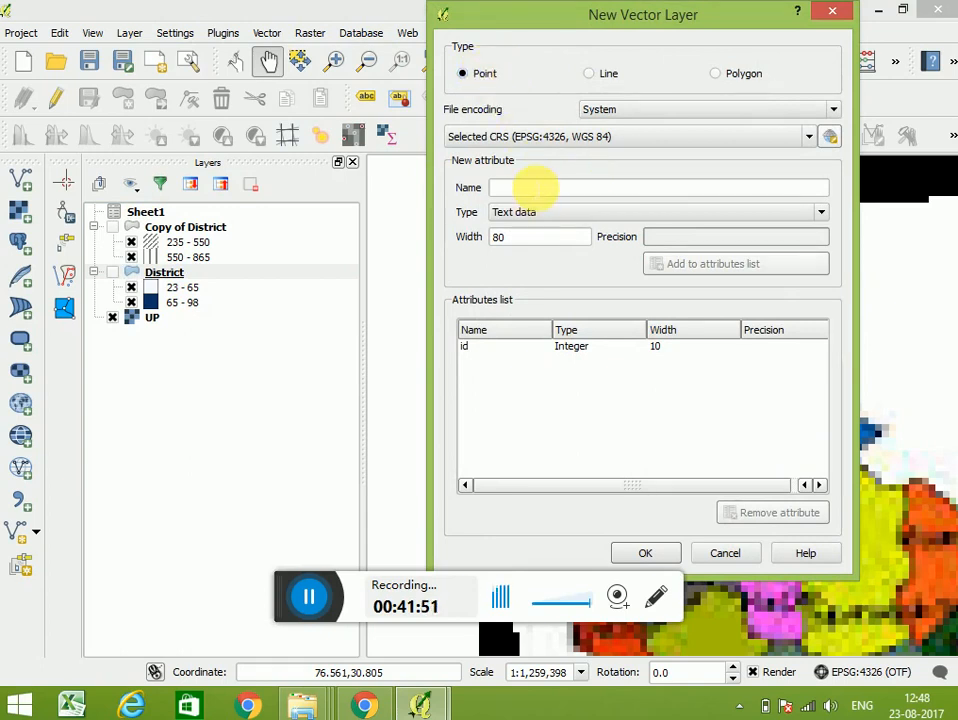
pyautogui.click(564, 192)
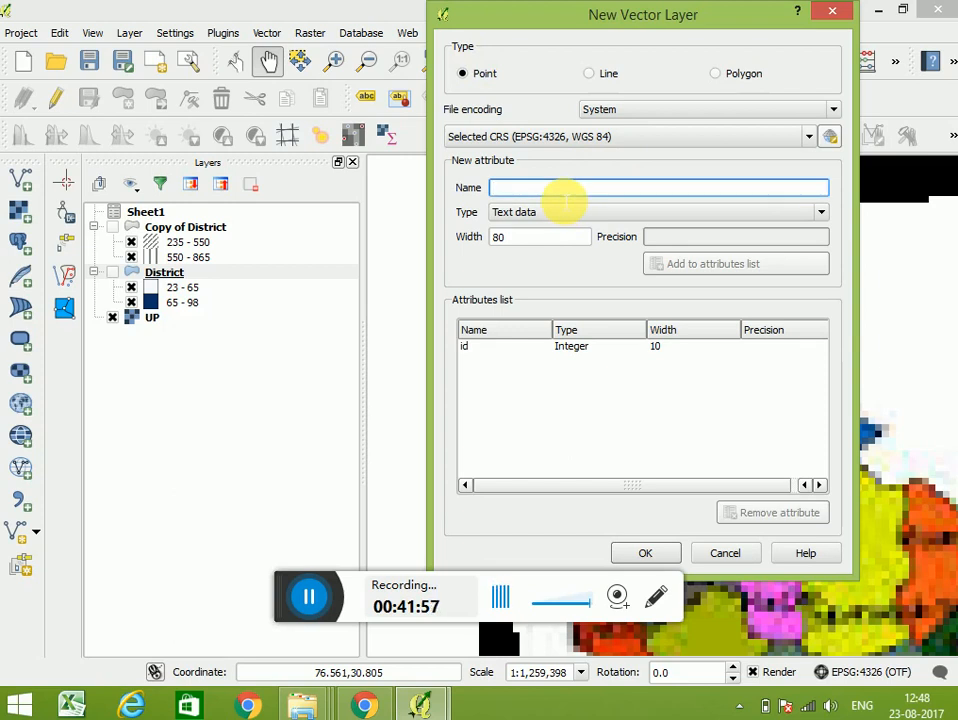
pyautogui.write('Headquater')
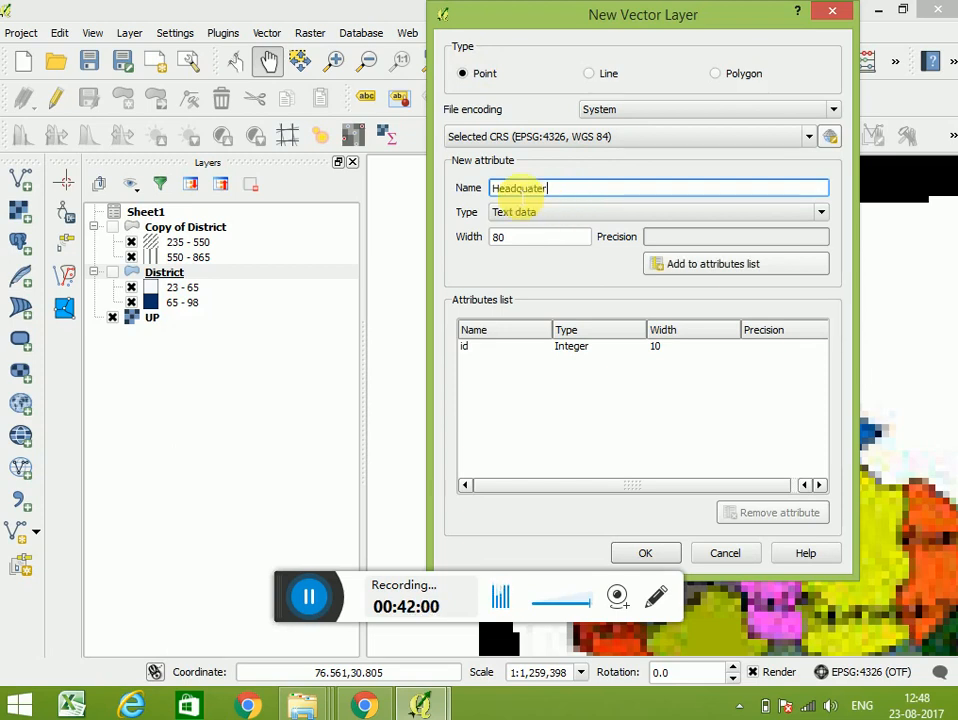
pyautogui.click(680, 268)
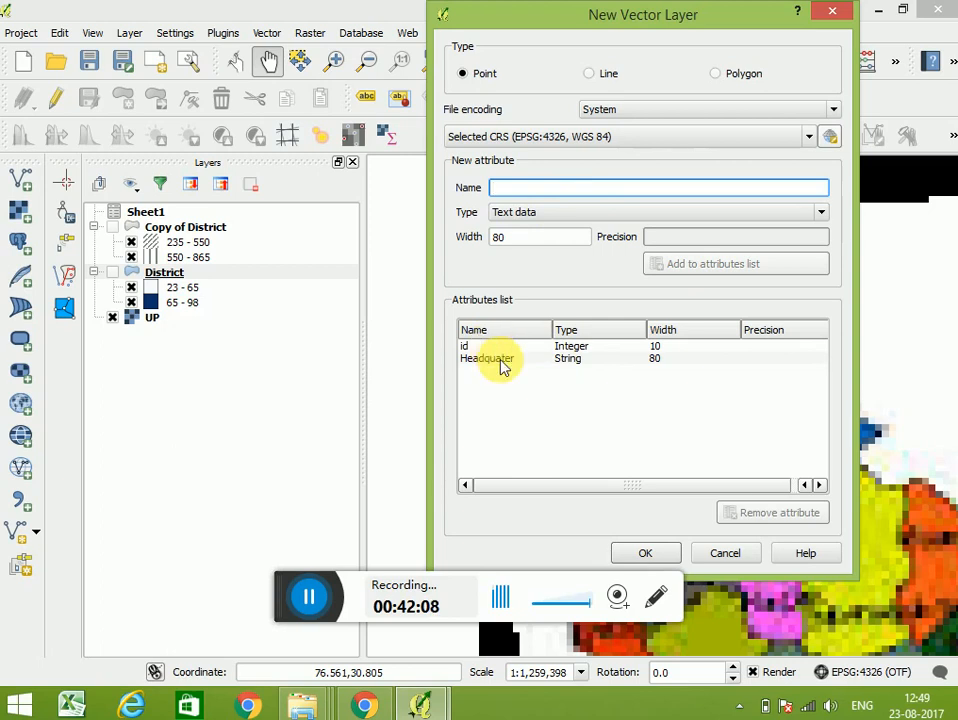
# Step: Create the point shapefile and save it as Point Map in the 23AUg QGIS folder
pyautogui.click(645, 558)
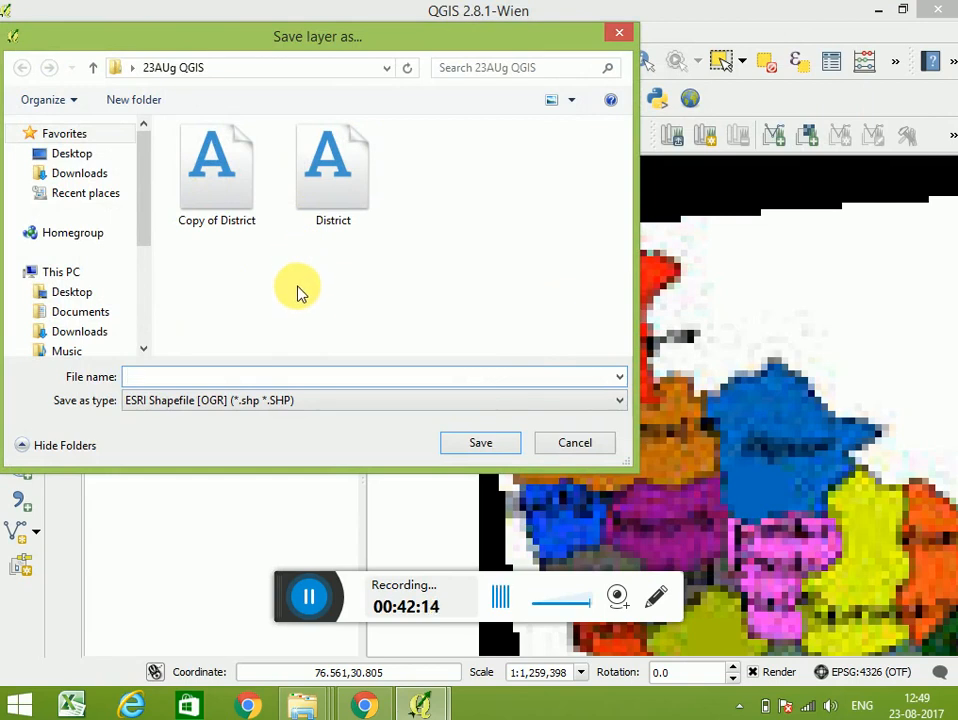
pyautogui.write('Point')
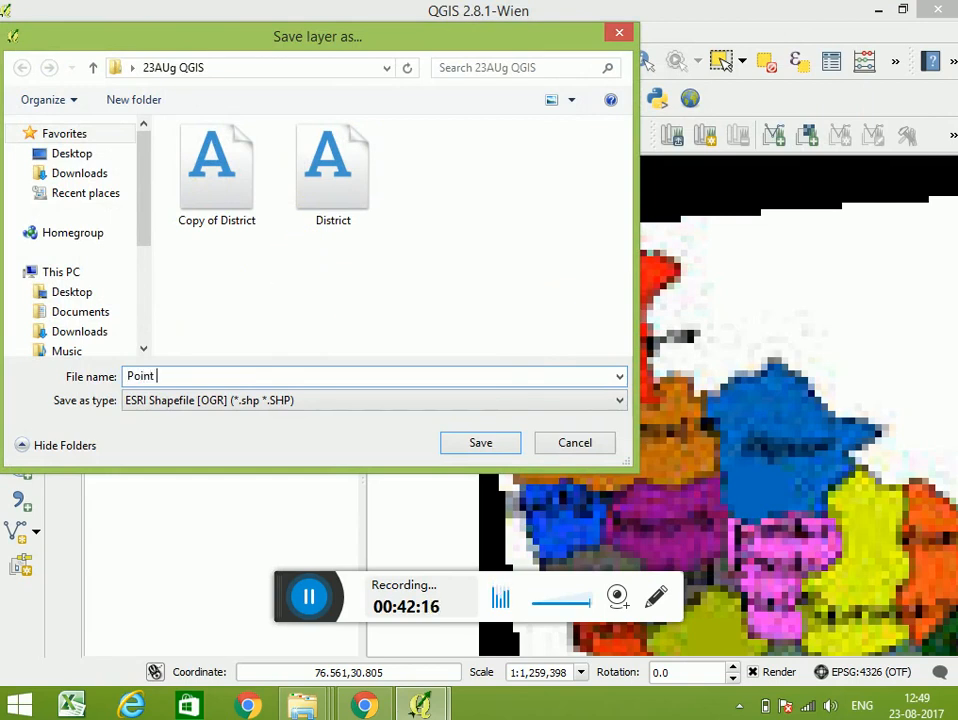
pyautogui.write(' Map')
pyautogui.click(503, 448)
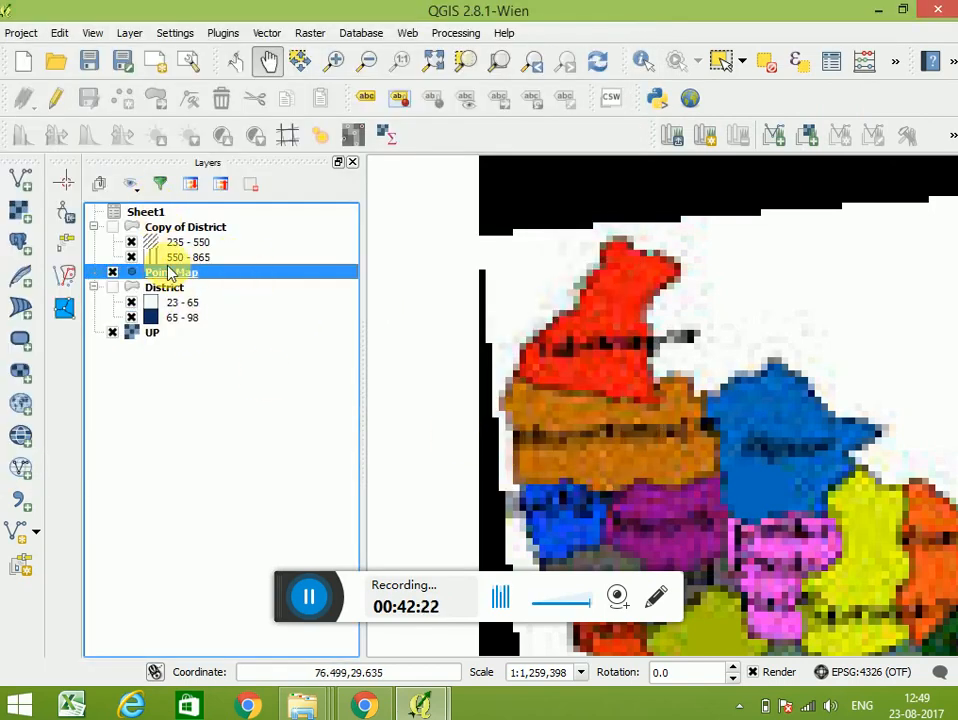
# Step: Show the Copy of District and District layers and place the Point Map layer directly above the UP raster
pyautogui.click(112, 227)
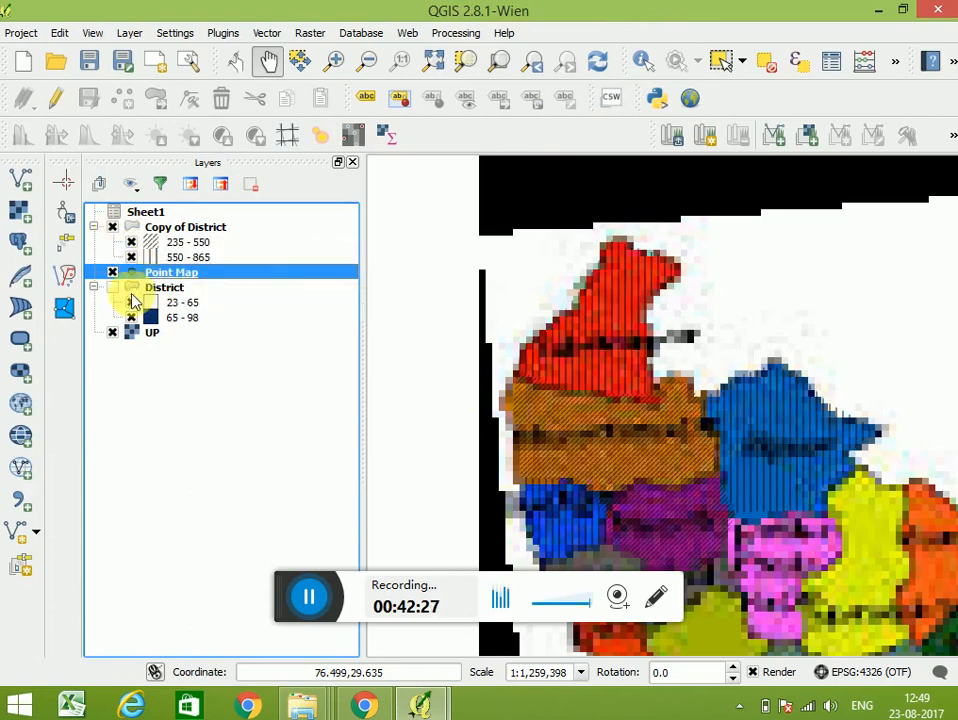
pyautogui.moveTo(147, 274); pyautogui.dragTo(240, 345)
pyautogui.click(158, 332)
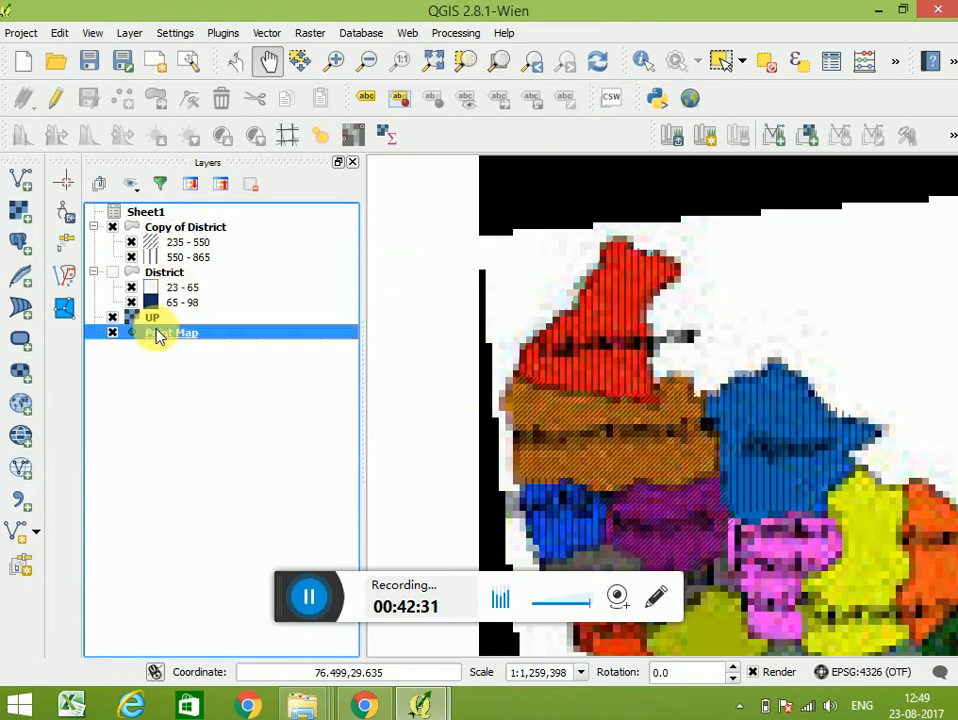
pyautogui.moveTo(157, 329); pyautogui.dragTo(188, 370)
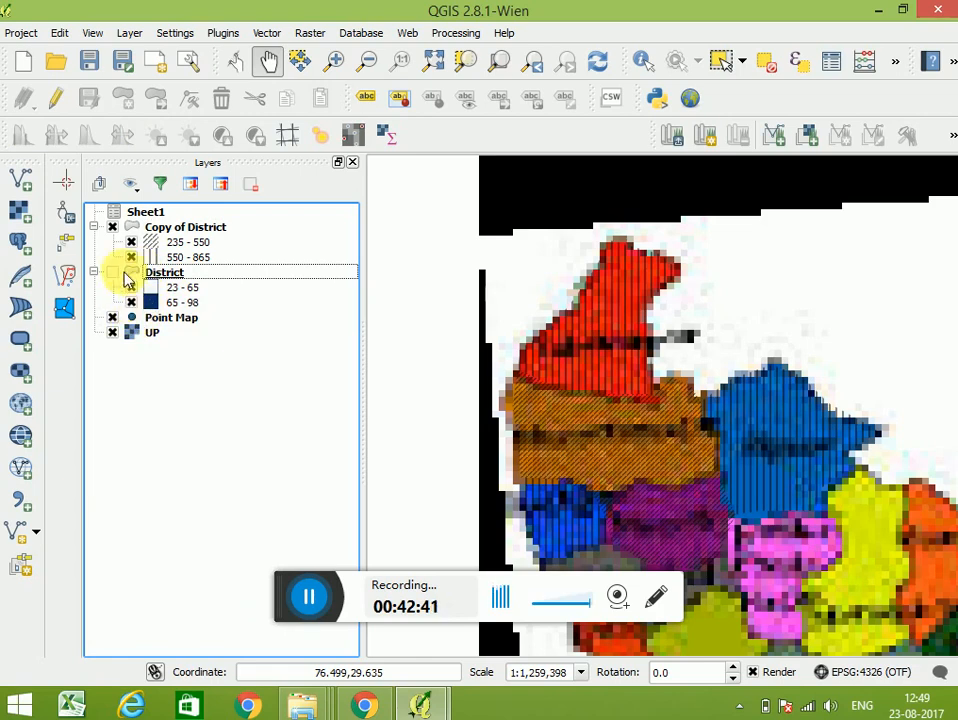
pyautogui.click(121, 277)
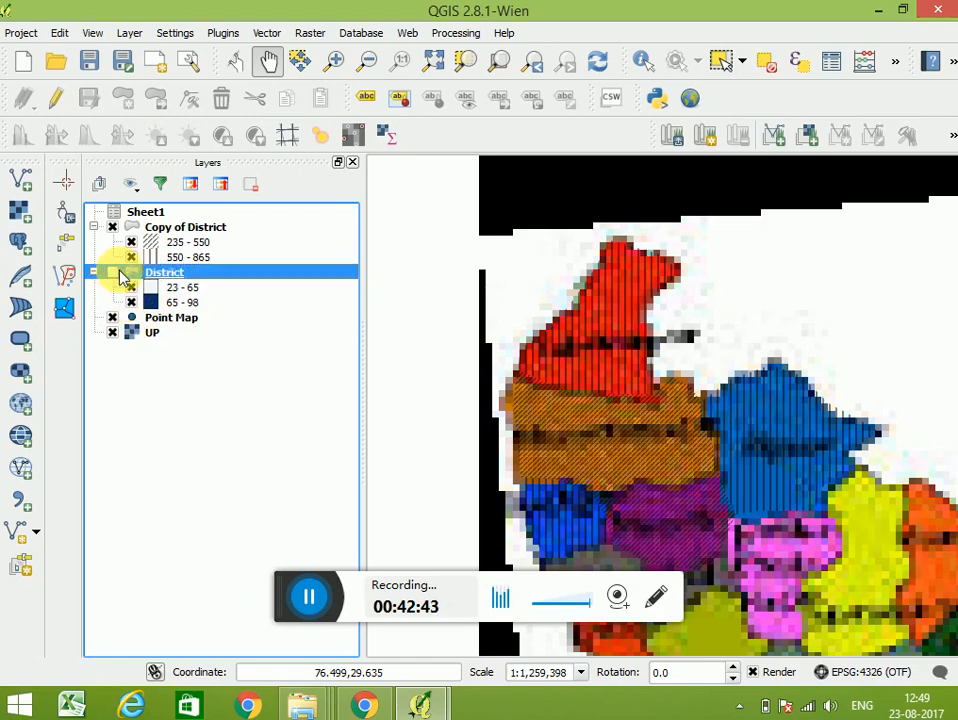
pyautogui.click(112, 272)
# Step: Start editing Point Map and add a point in the northernmost district with id 1 and Headquater Shah
pyautogui.click(183, 317)
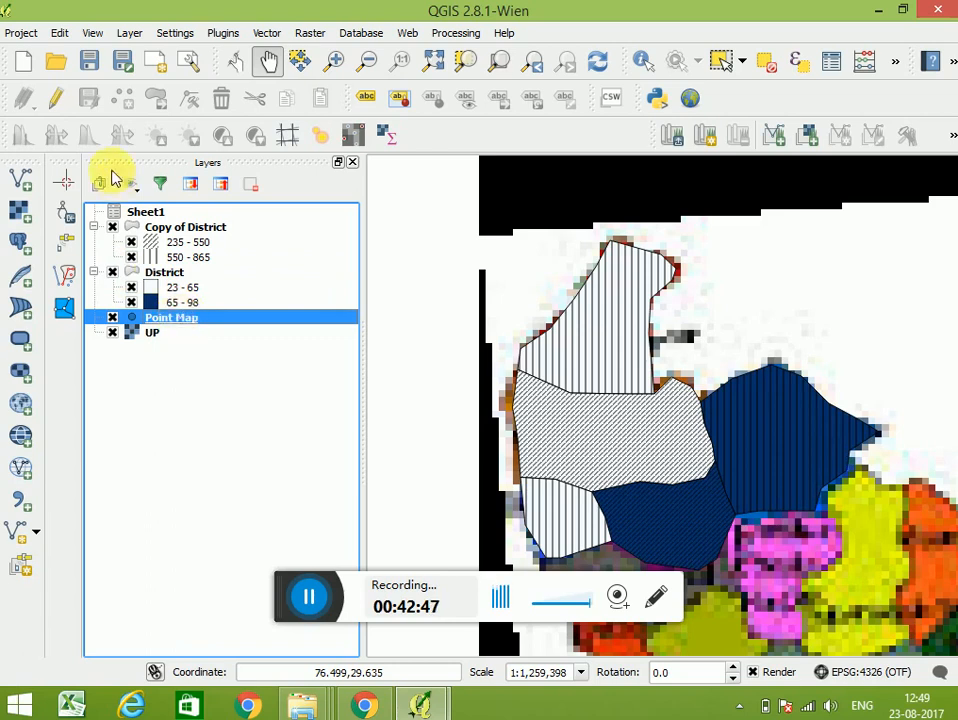
pyautogui.click(52, 97)
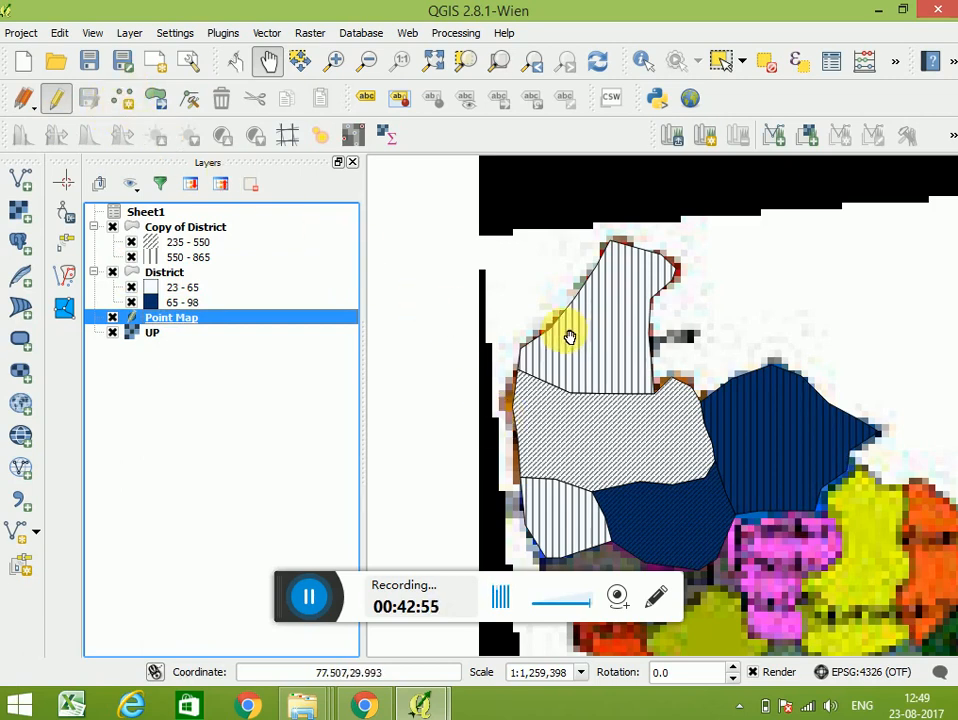
pyautogui.click(122, 97)
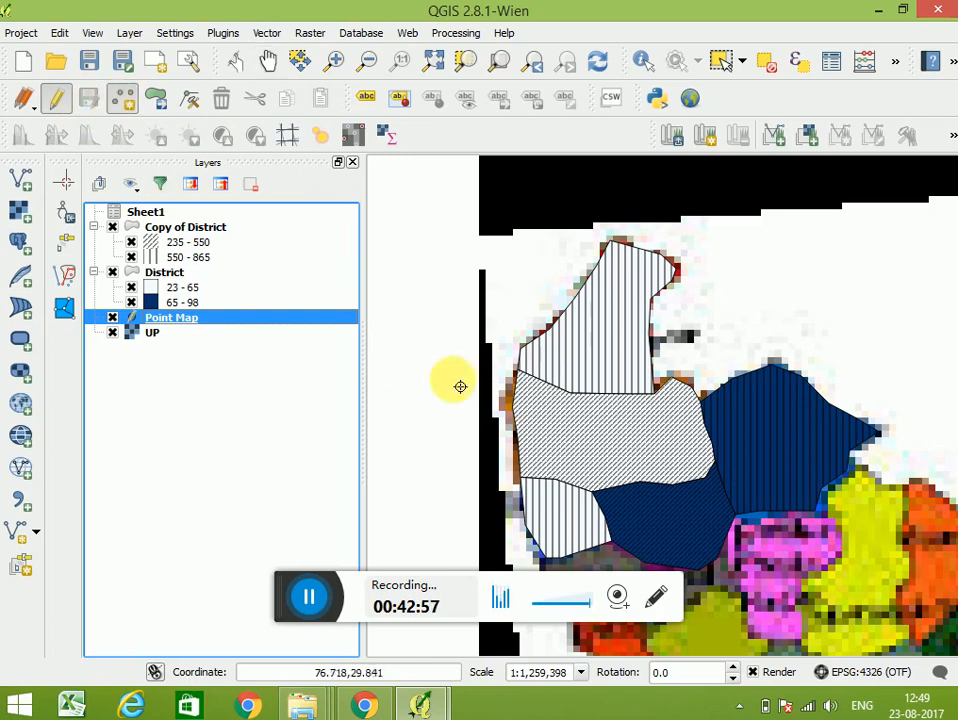
pyautogui.click(591, 338)
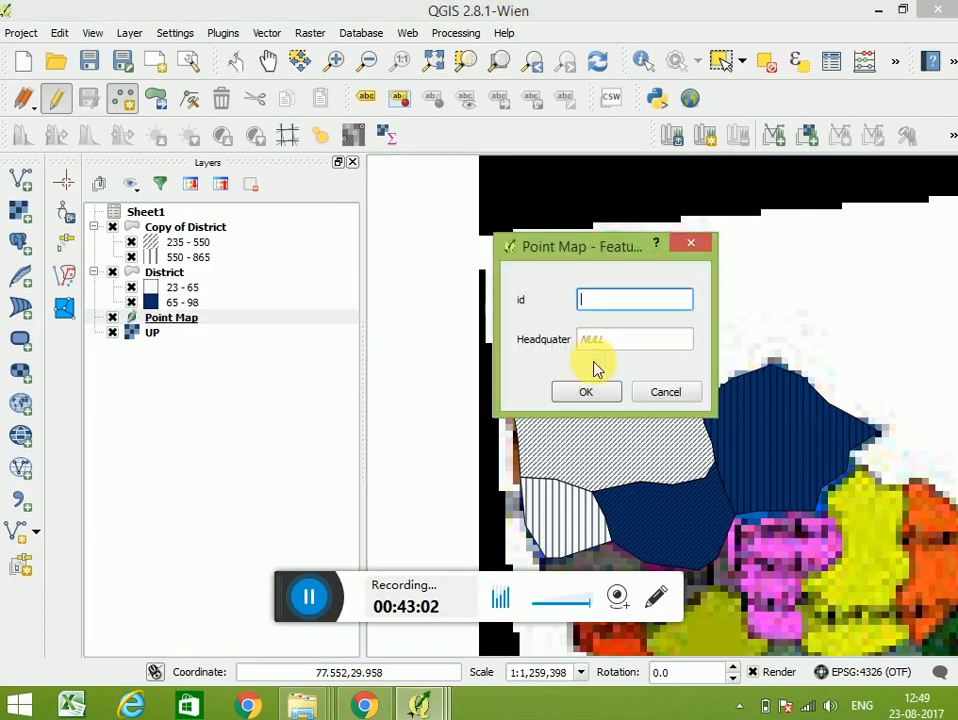
pyautogui.write('1')
pyautogui.click(618, 340)
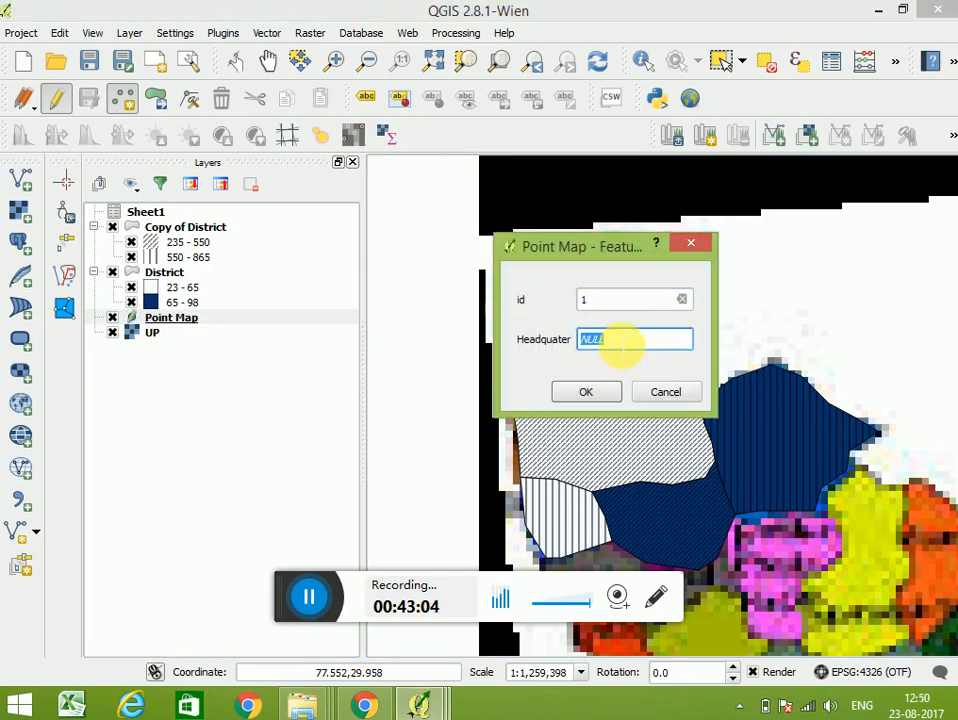
pyautogui.write('Shah')
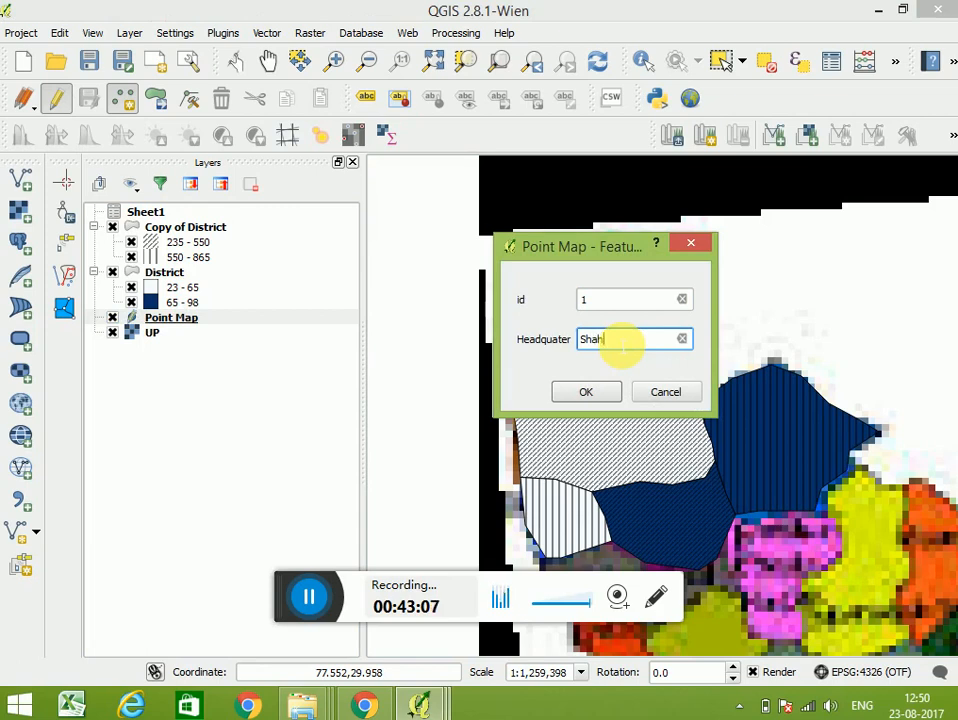
pyautogui.click(586, 393)
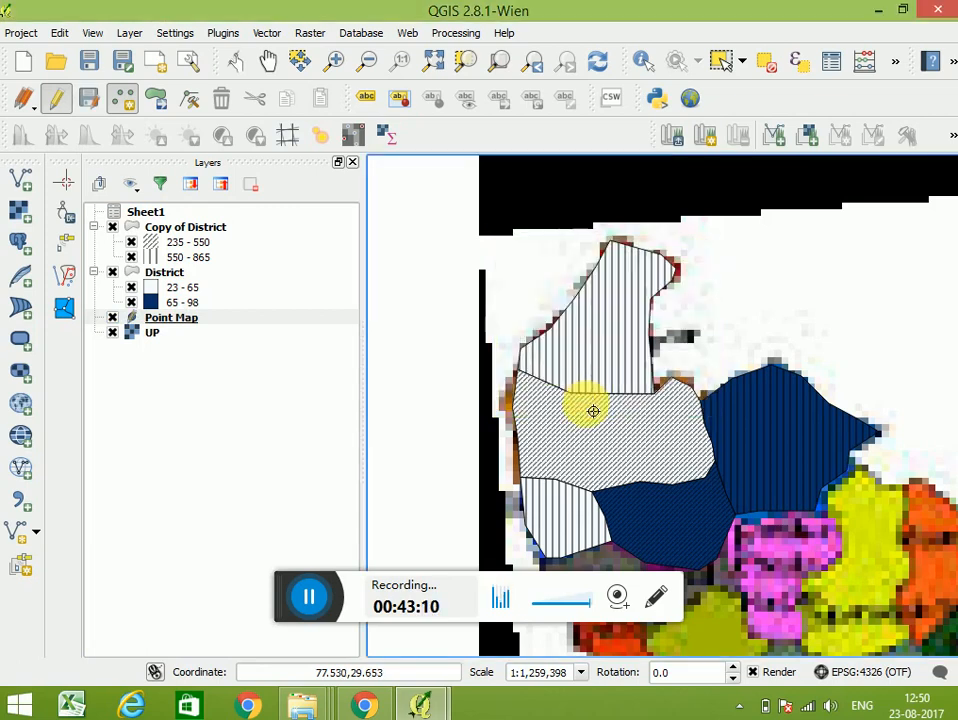
# Step: Add a point in the diagonally hatched light district with id 2 and Headquater Muzzafar
pyautogui.click(588, 434)
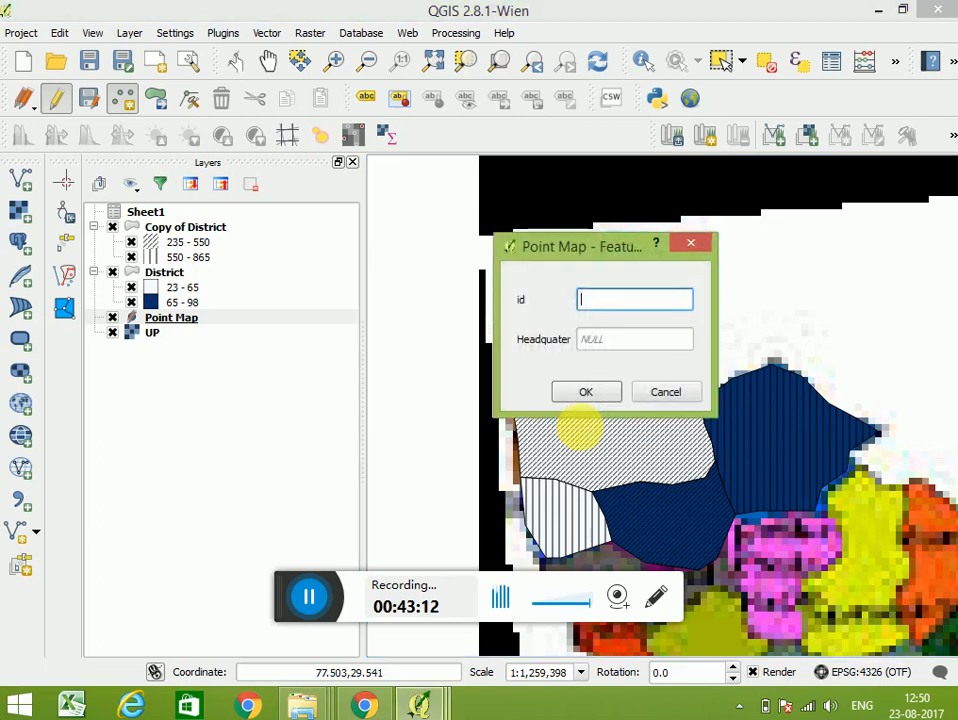
pyautogui.write('2')
pyautogui.press('Tab')
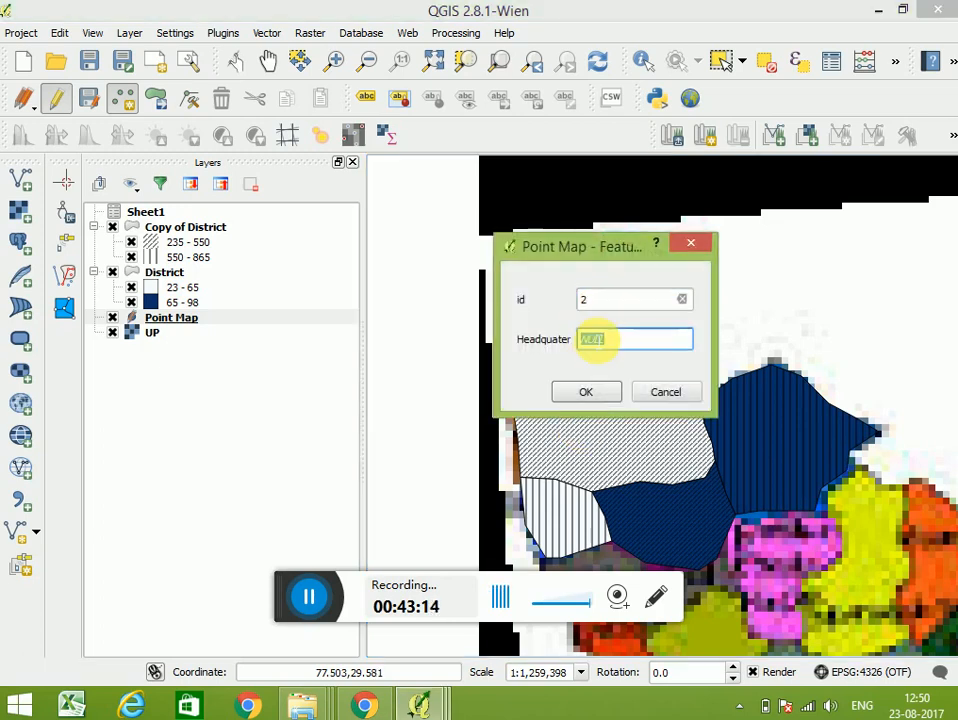
pyautogui.write('Mu')
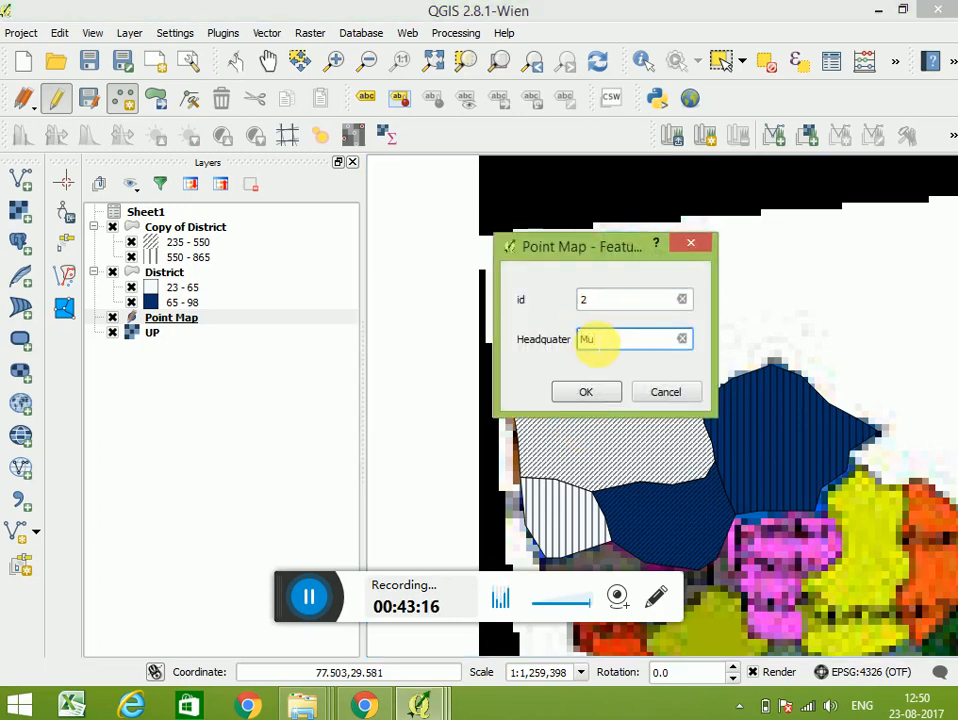
pyautogui.write('zzafar')
pyautogui.click(587, 391)
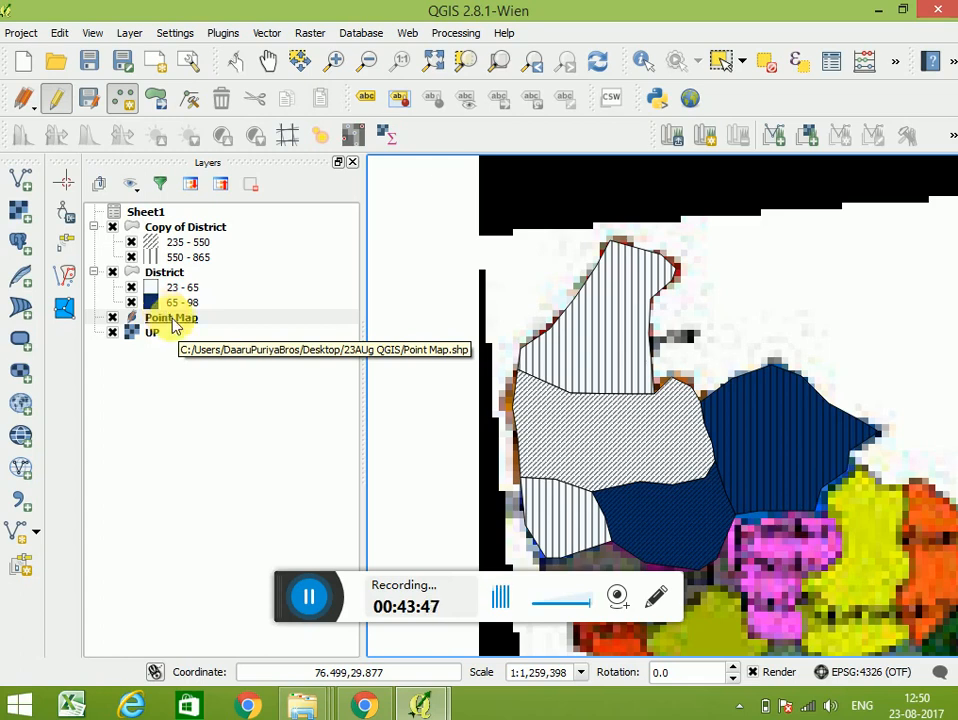
# Step: Move the Point Map layer above Copy of District so its points draw over the district polygons
pyautogui.click(183, 319)
pyautogui.moveTo(183, 319); pyautogui.dragTo(185, 221)
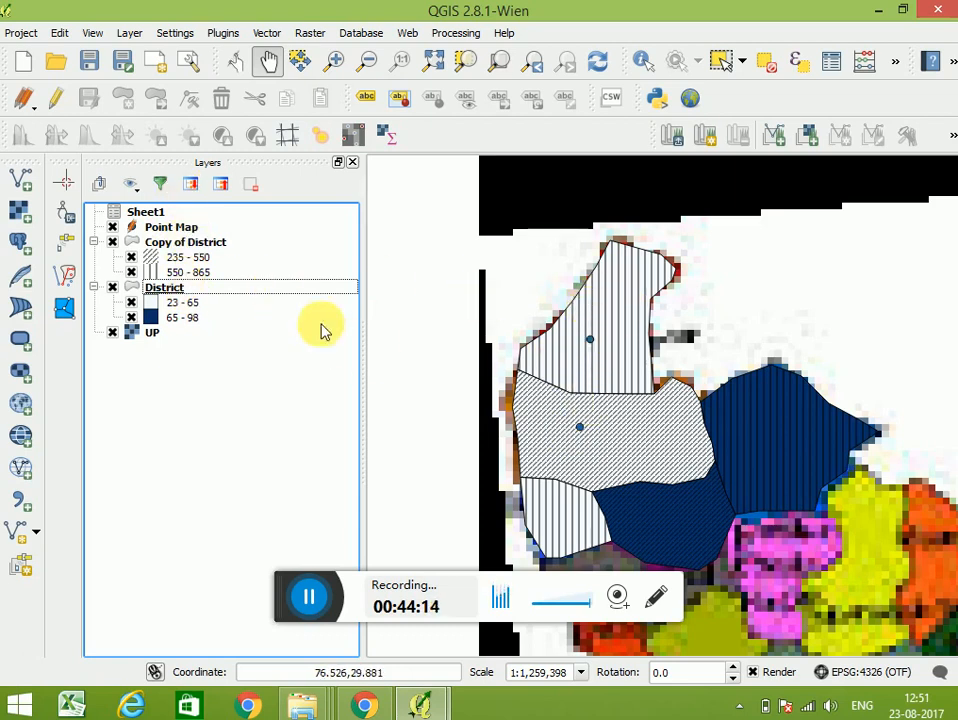
# Step: Try the Copy of District layer beneath the UP raster, then restore it to its place below Point Map
pyautogui.moveTo(212, 244); pyautogui.dragTo(214, 331)
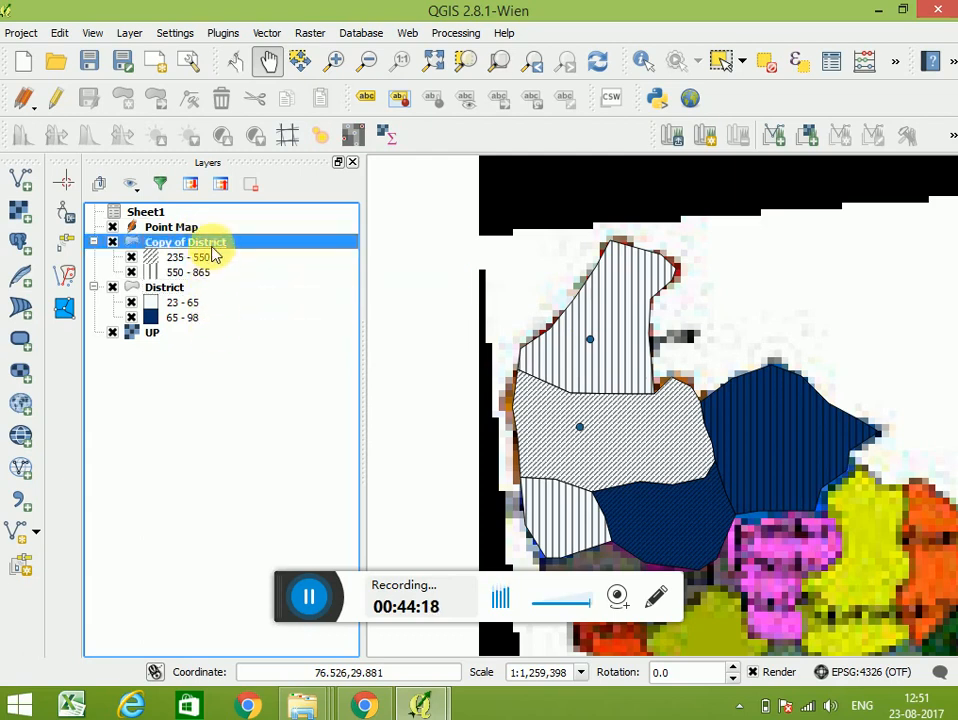
pyautogui.moveTo(213, 256); pyautogui.dragTo(225, 346)
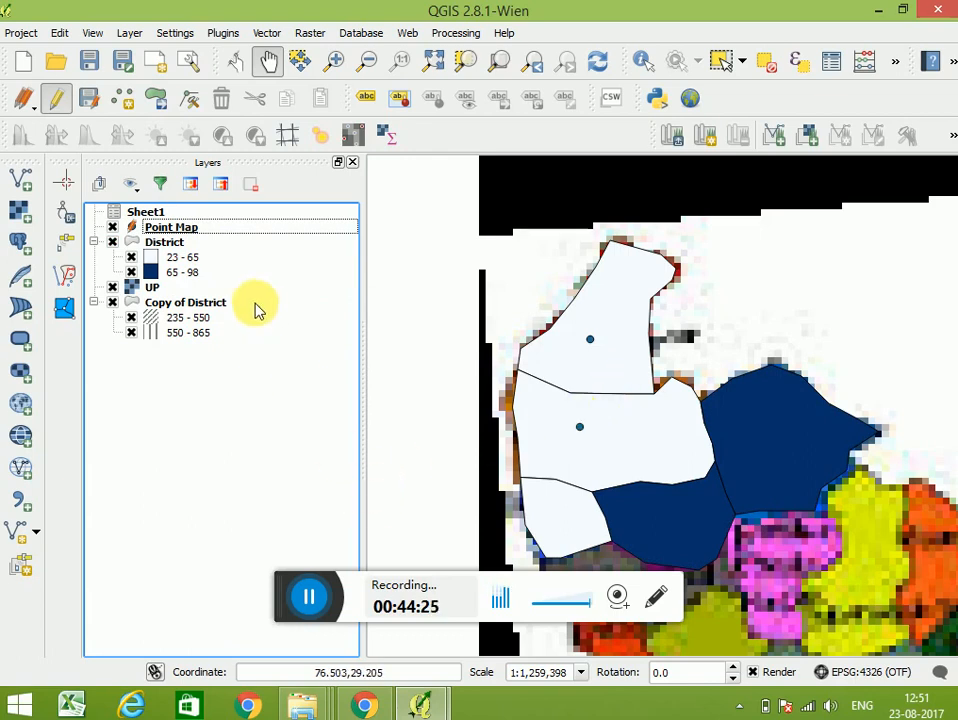
pyautogui.click(215, 288)
pyautogui.moveTo(228, 308)
pyautogui.mouseDown()
pyautogui.moveTo(224, 274)
pyautogui.moveTo(340, 247)
pyautogui.moveTo(214, 232)
pyautogui.mouseUp()
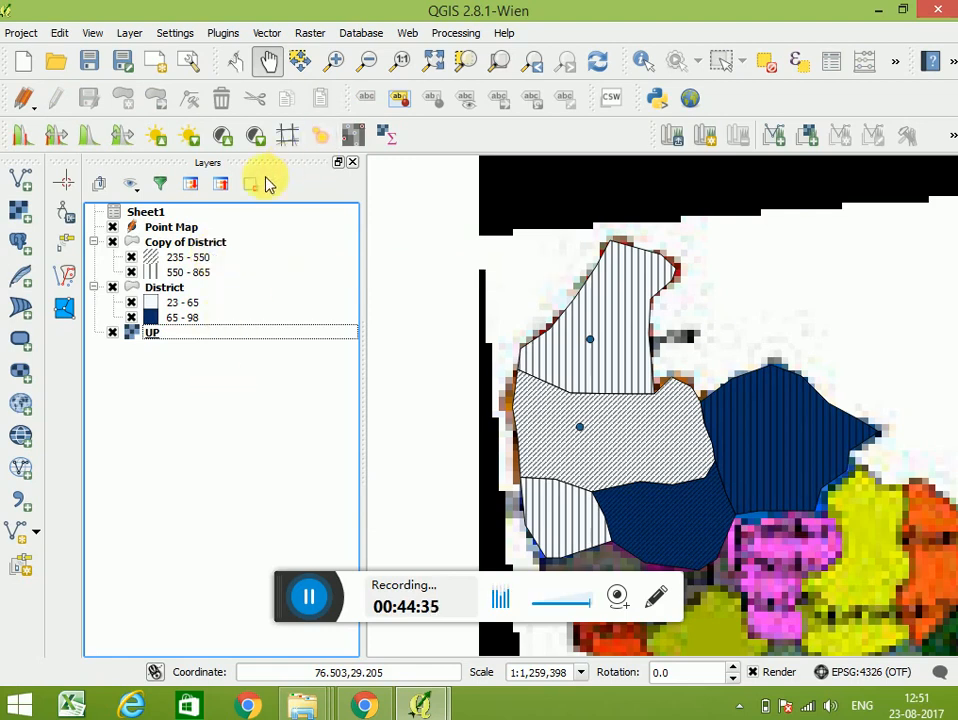
# Step: Add a Point Map point in the easternmost dark blue district with id 3 and Headquater Bij
pyautogui.click(182, 241)
pyautogui.click(184, 228)
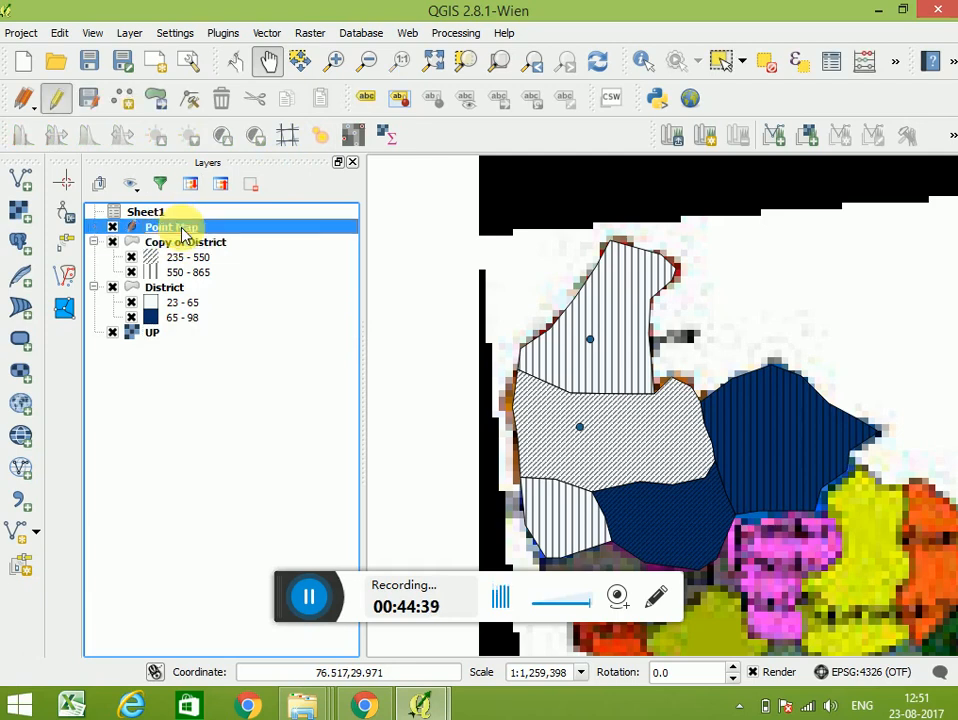
pyautogui.click(122, 97)
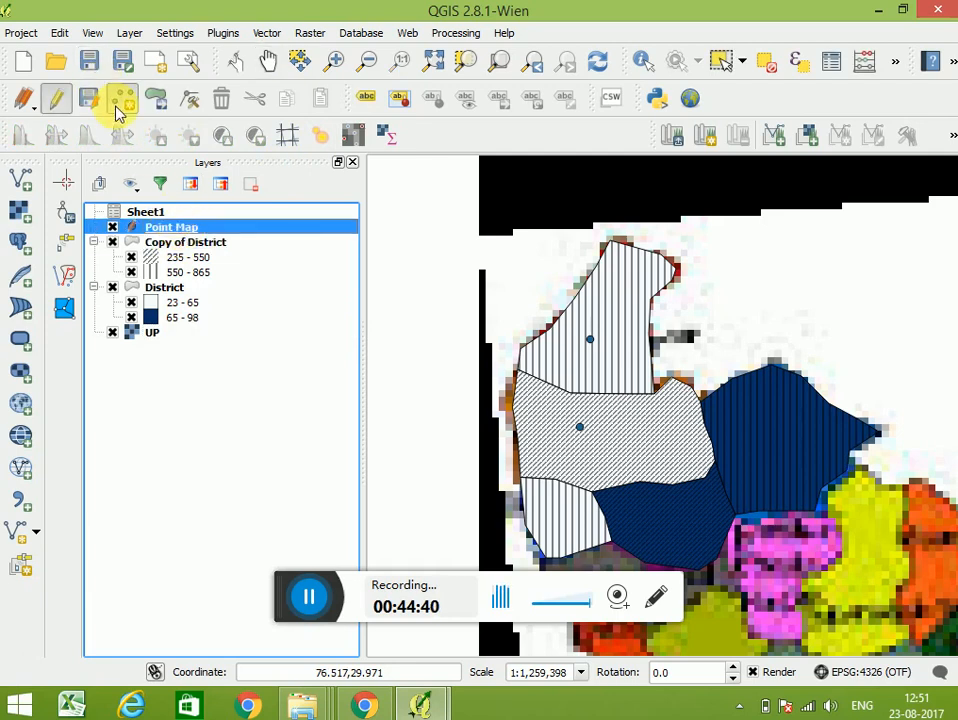
pyautogui.click(794, 436)
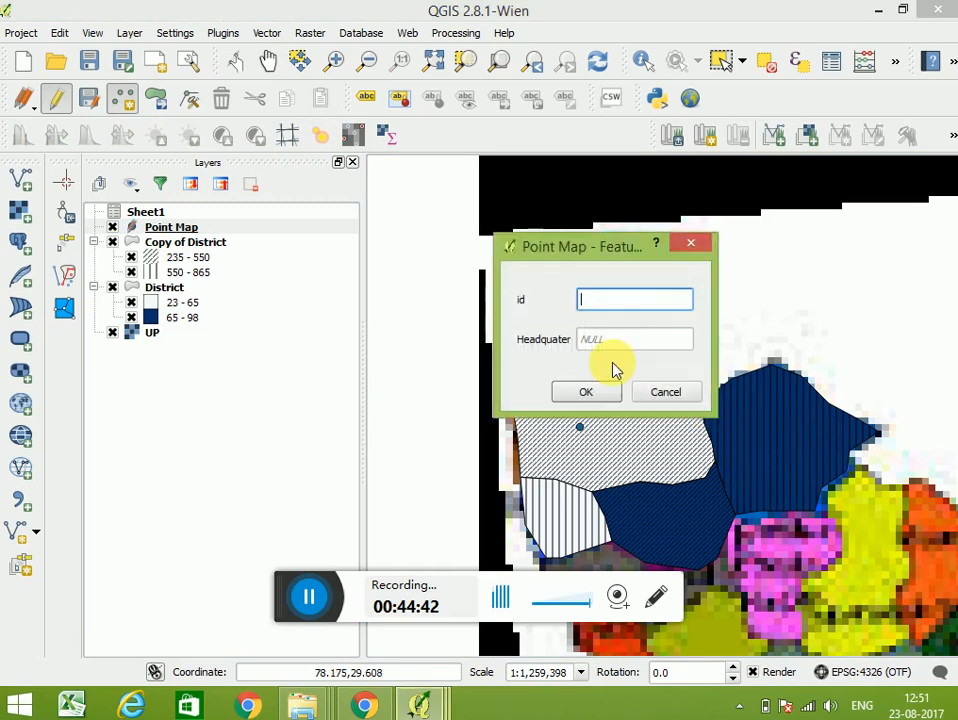
pyautogui.write('3')
pyautogui.press('Tab')
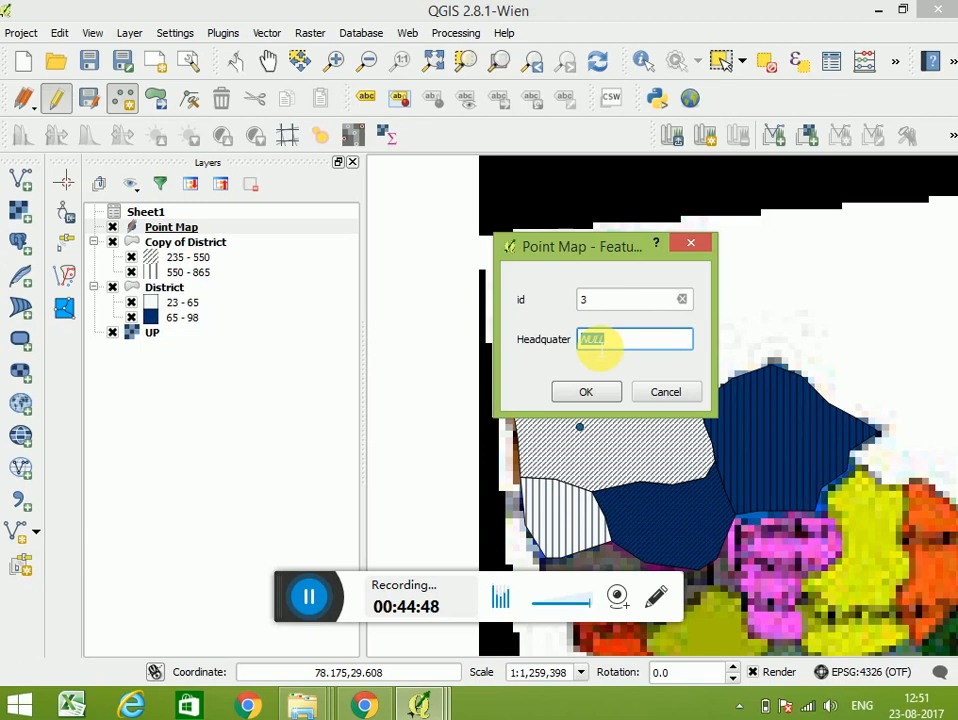
pyautogui.write('Bij')
pyautogui.click(595, 393)
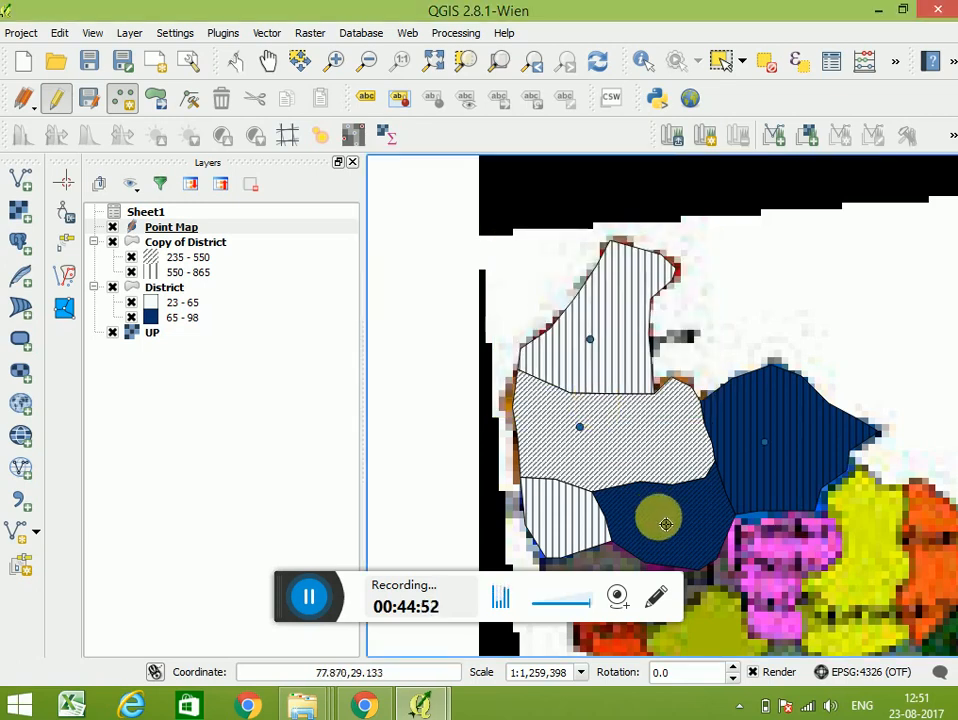
# Step: Add a Point Map point in the southern dark blue district with id 4 and Headquater Meerut
pyautogui.click(669, 513)
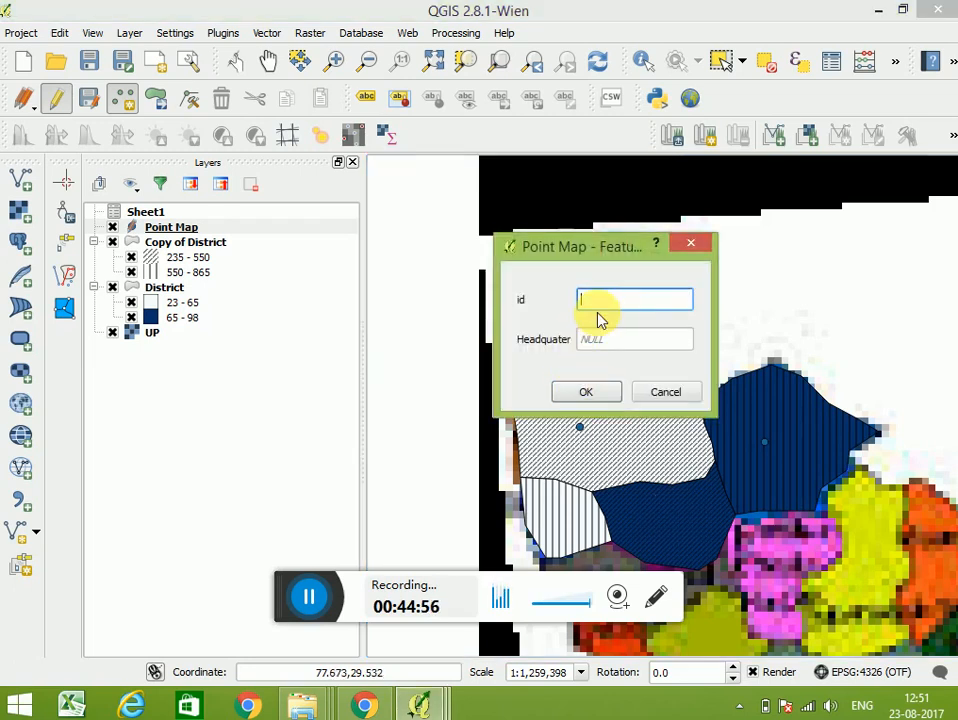
pyautogui.write('4')
pyautogui.click(606, 348)
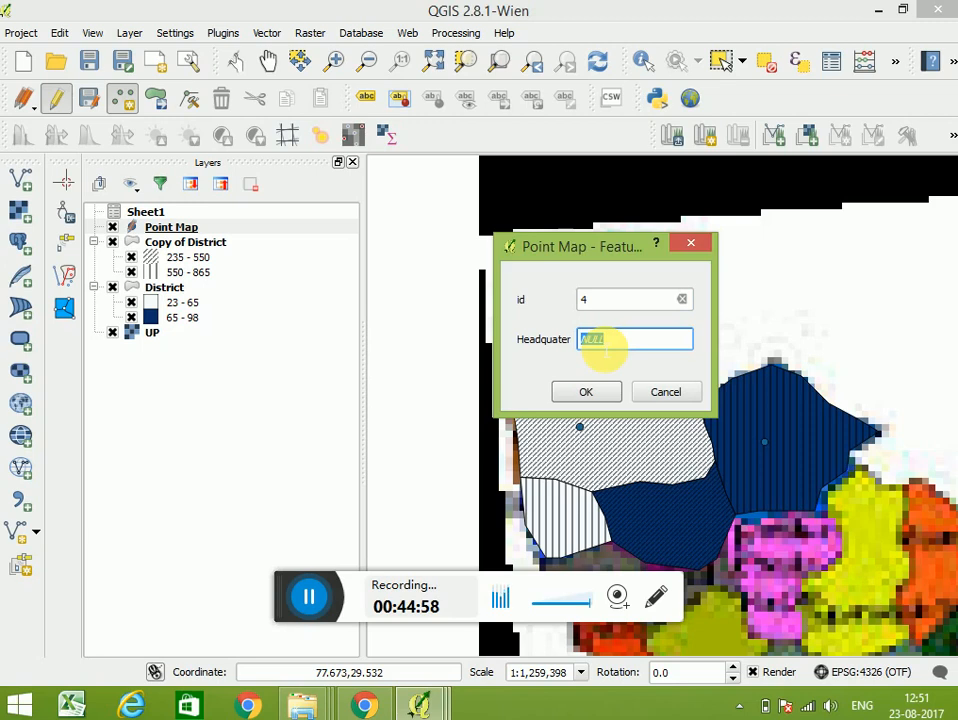
pyautogui.write('Meerut')
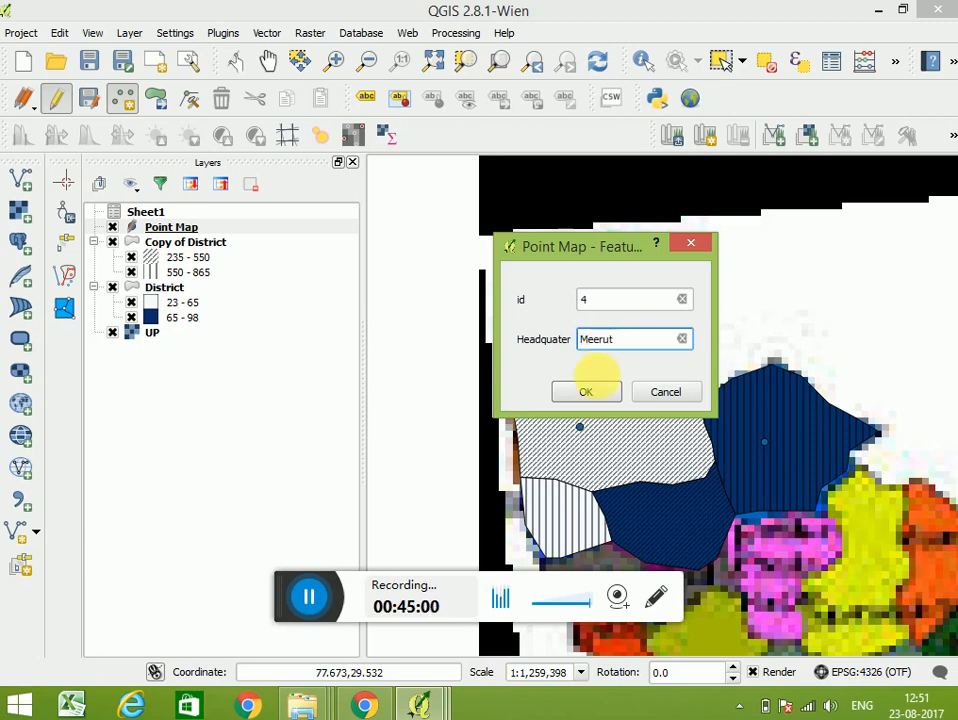
pyautogui.click(590, 392)
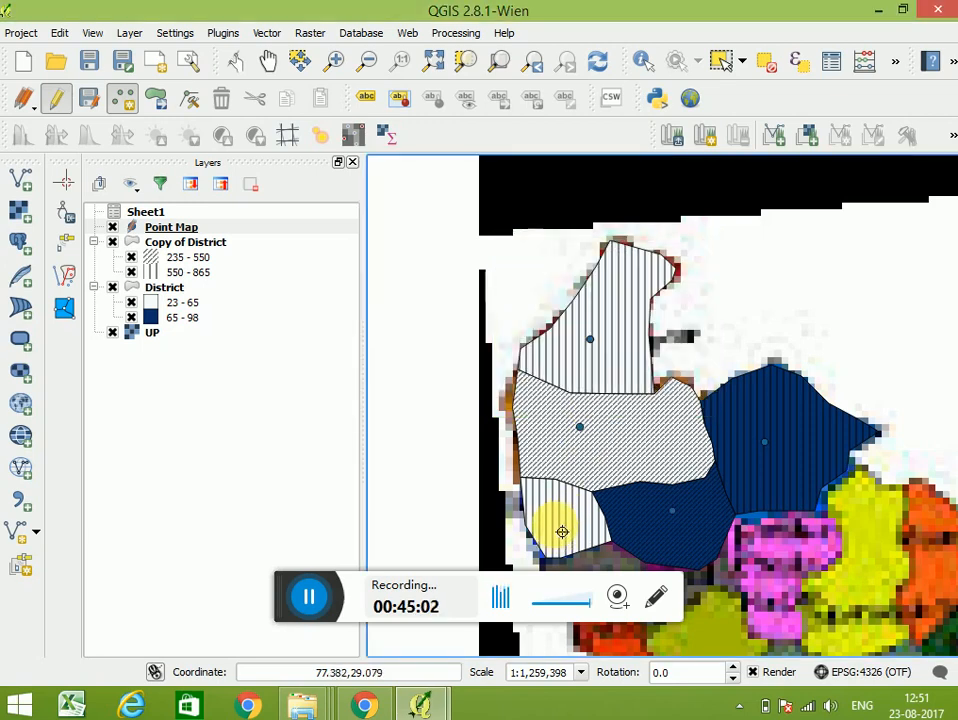
# Step: Add a Point Map point in the small southwestern vertically hatched district with id 5 and Headquater Gad
pyautogui.click(562, 531)
pyautogui.write('5')
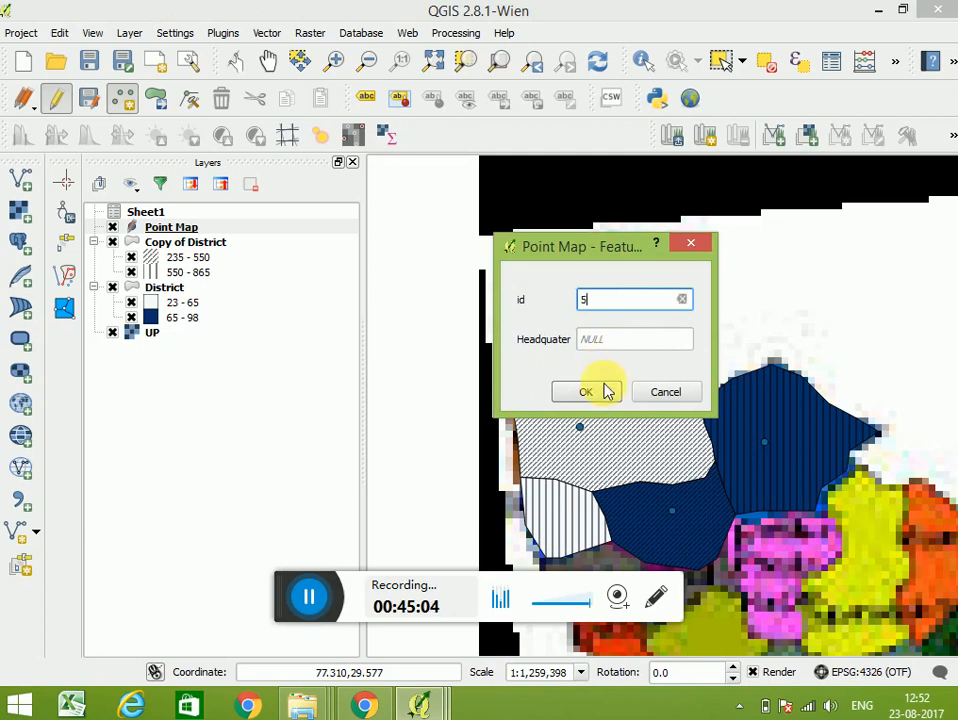
pyautogui.click(620, 340)
pyautogui.write('Ga')
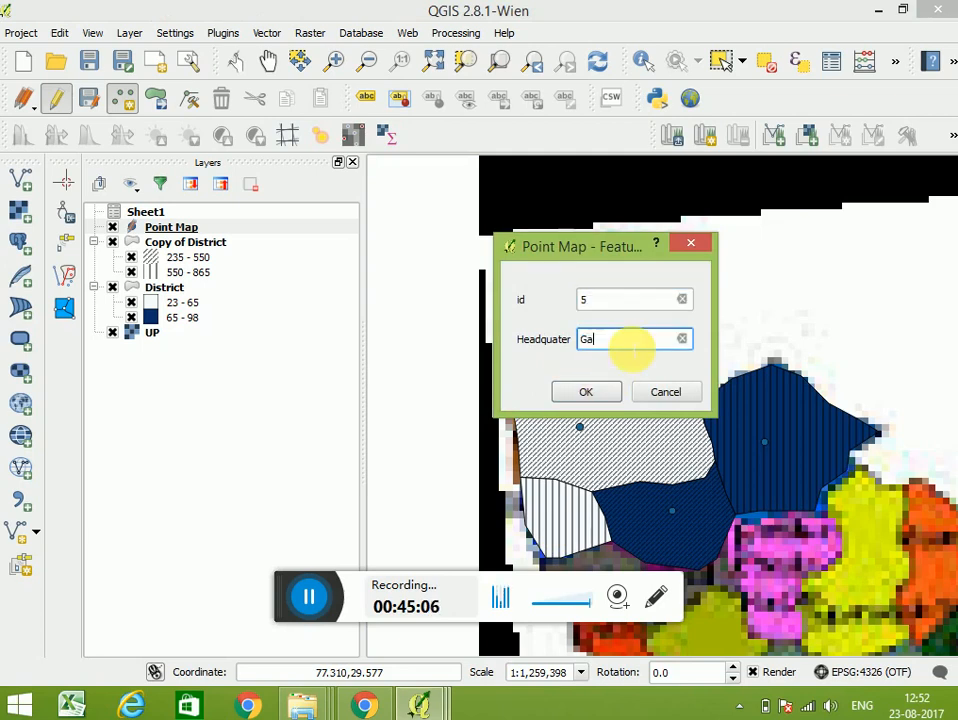
pyautogui.write('d')
pyautogui.click(614, 391)
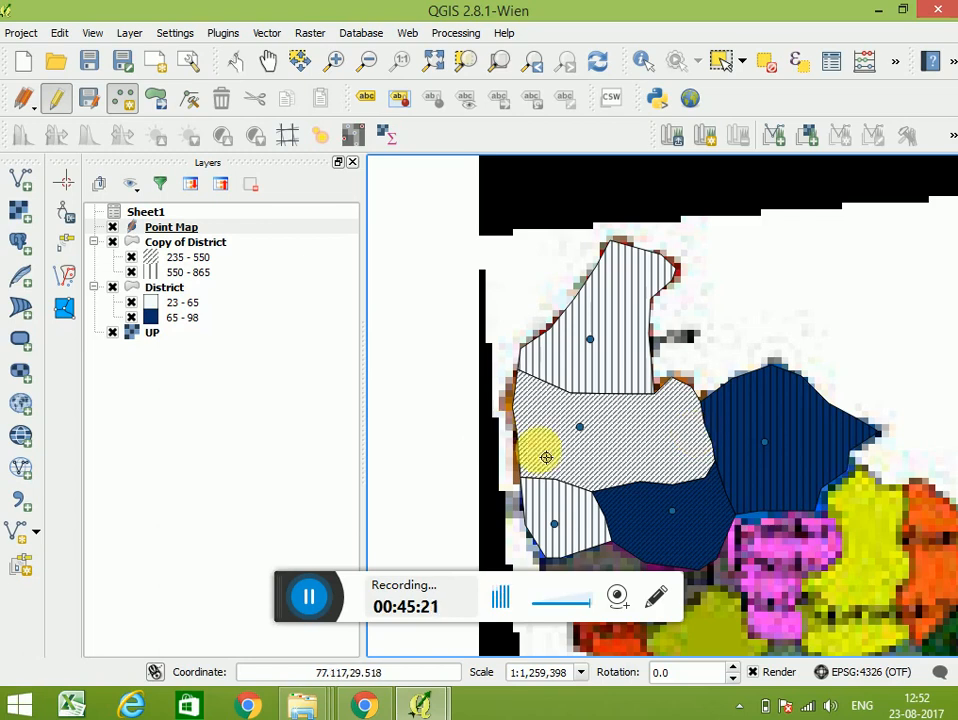
# Step: Examine the Point Map layer's style settings and the available renderer types without changing them
pyautogui.click(762, 443)
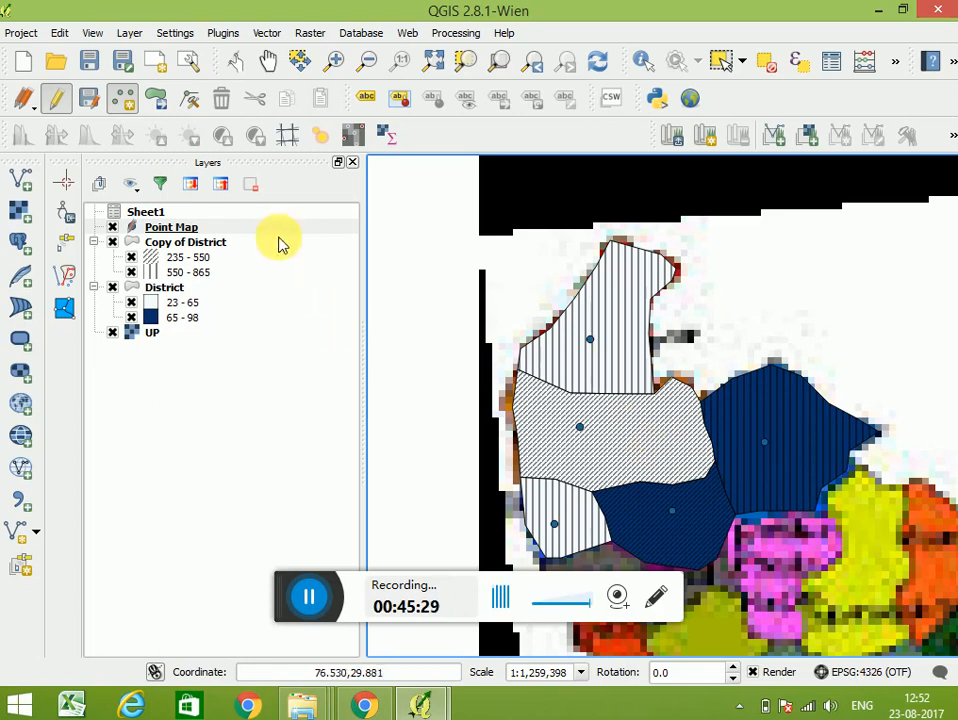
pyautogui.rightClick(188, 227)
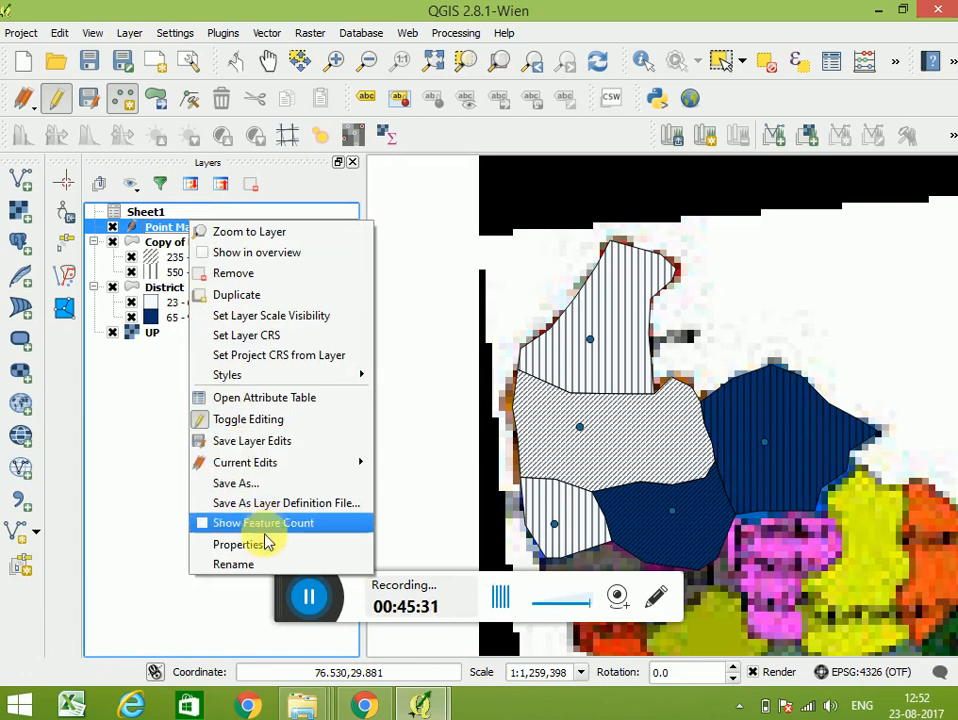
pyautogui.click(265, 545)
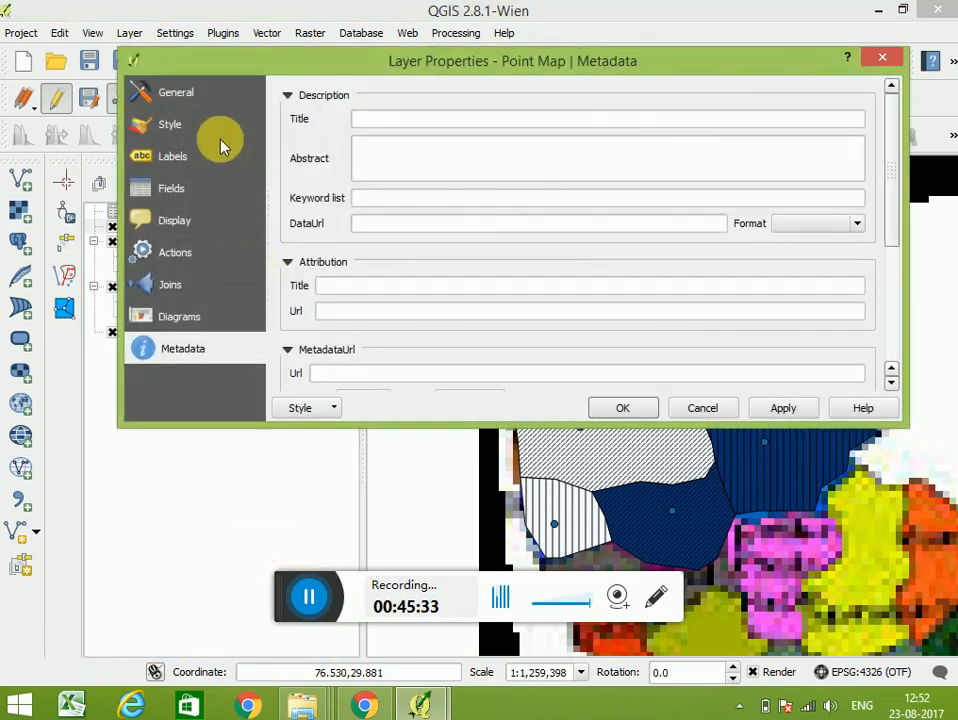
pyautogui.click(208, 125)
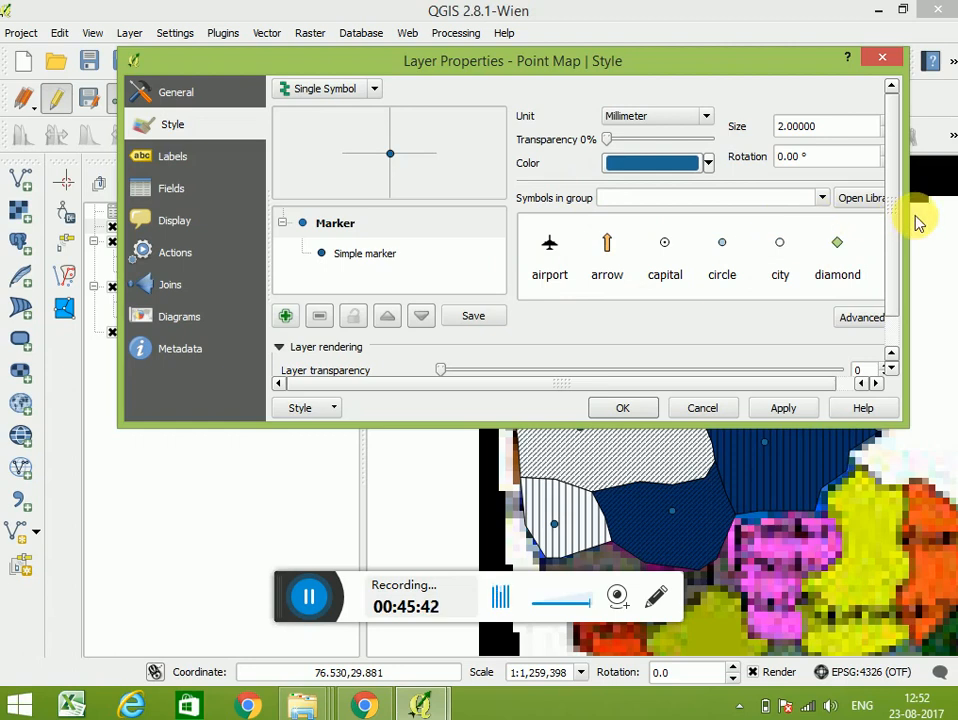
pyautogui.click(372, 90)
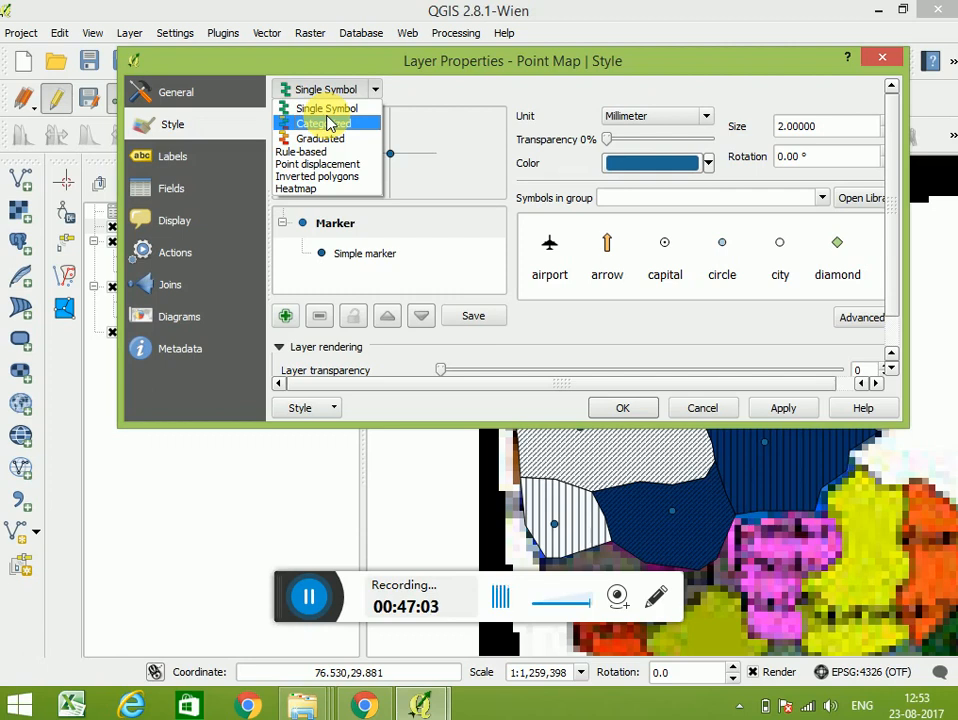
pyautogui.click(480, 66)
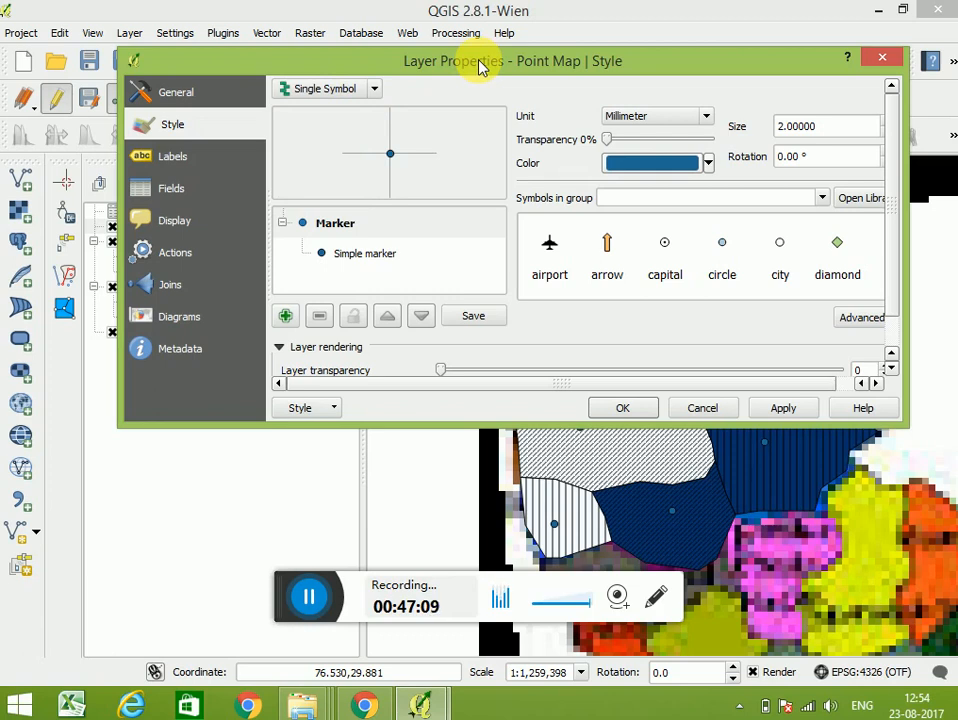
pyautogui.click(882, 58)
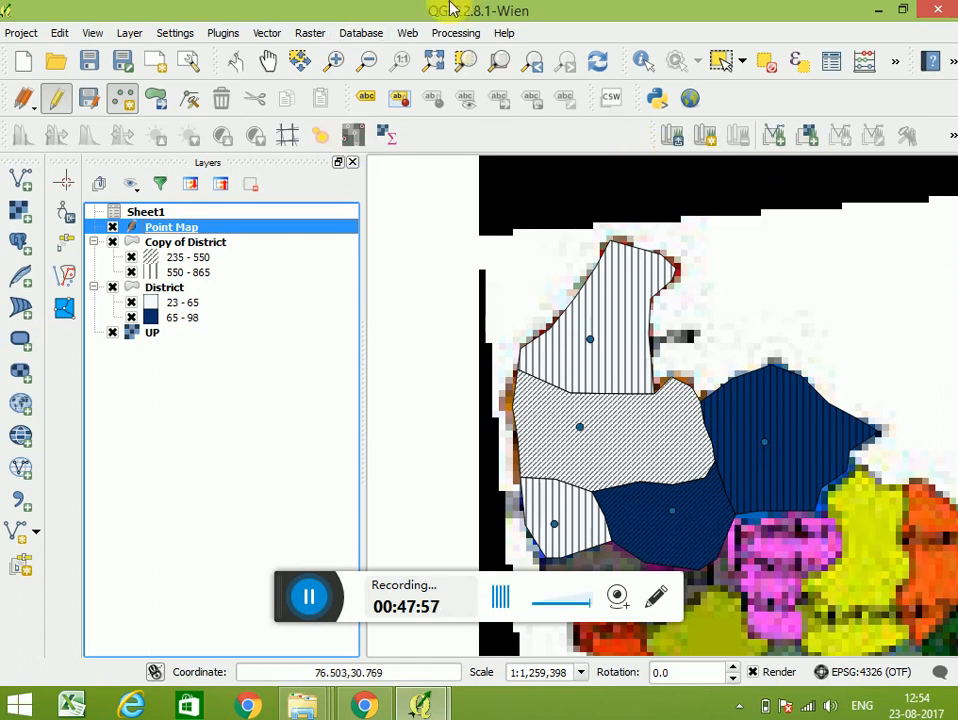
# Step: Set up a Buffer operation on the Point Map layer with a buffer distance of 10 and dissolved buffer results
pyautogui.click(268, 36)
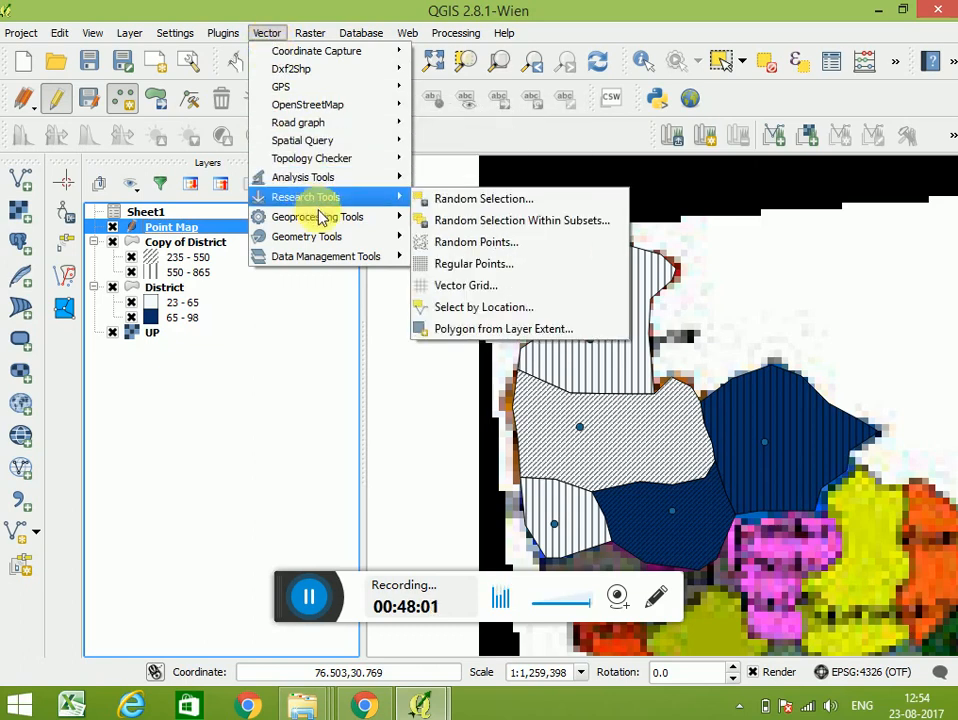
pyautogui.moveTo(340, 236)
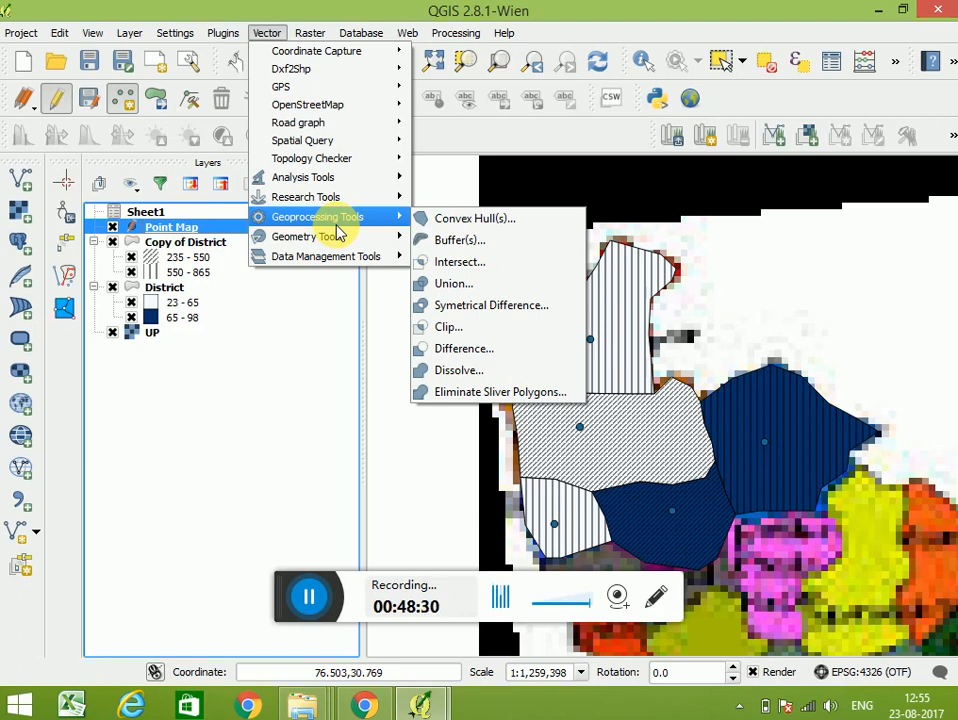
pyautogui.click(449, 242)
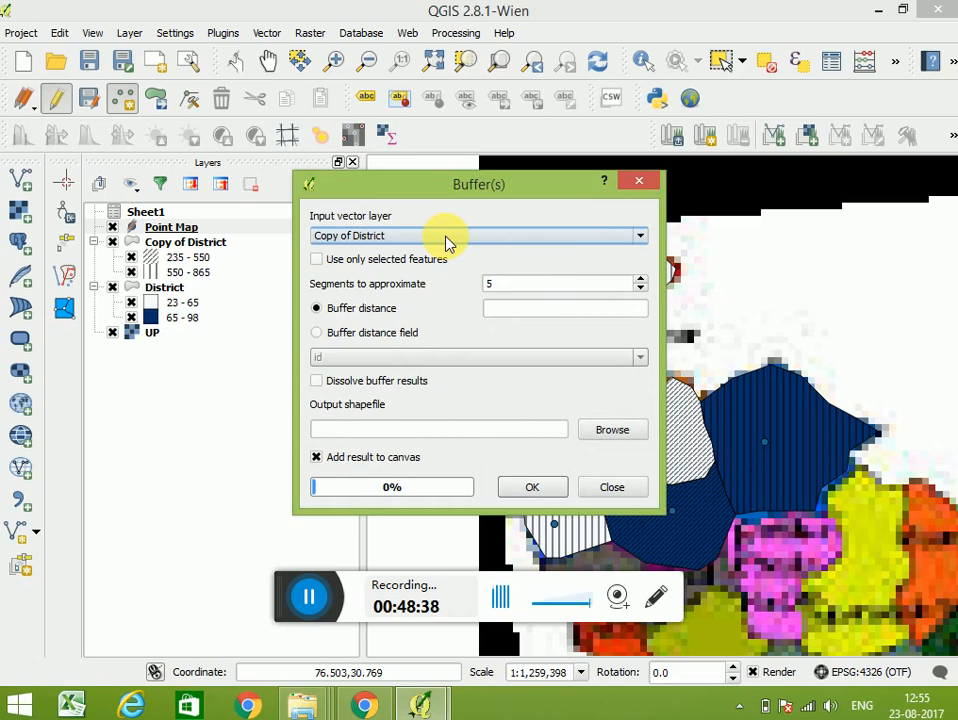
pyautogui.click(447, 237)
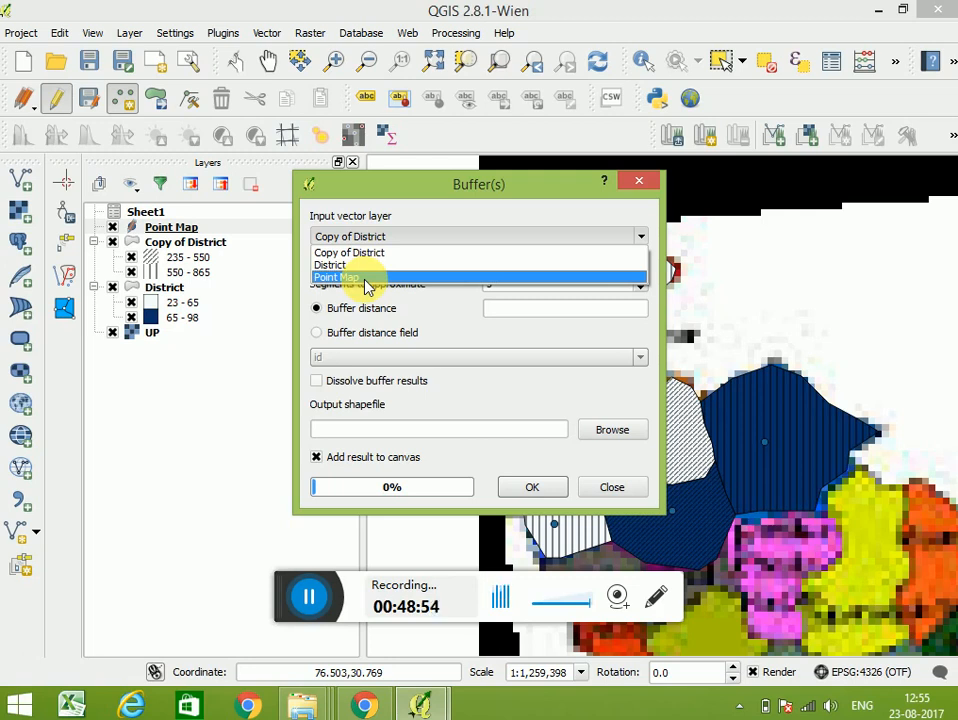
pyautogui.click(365, 279)
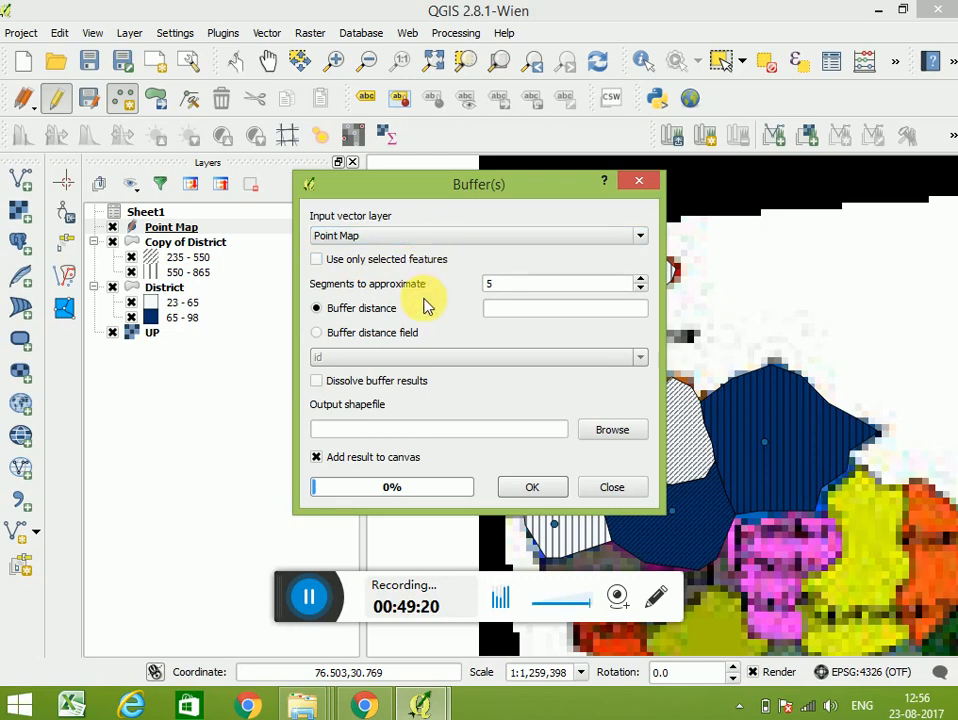
pyautogui.click(529, 311)
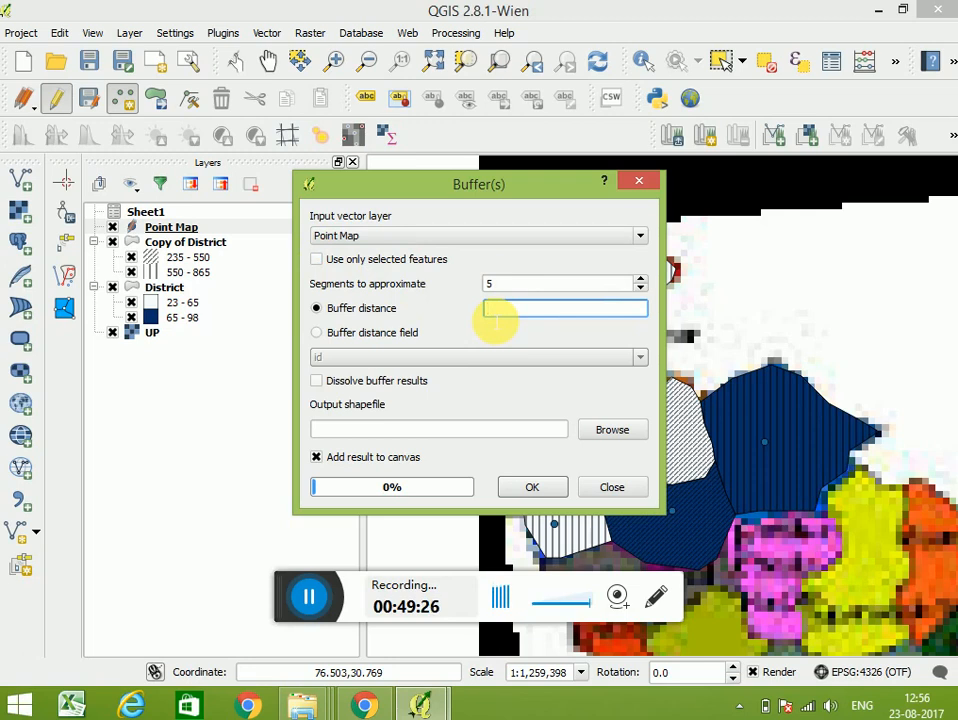
pyautogui.write('10')
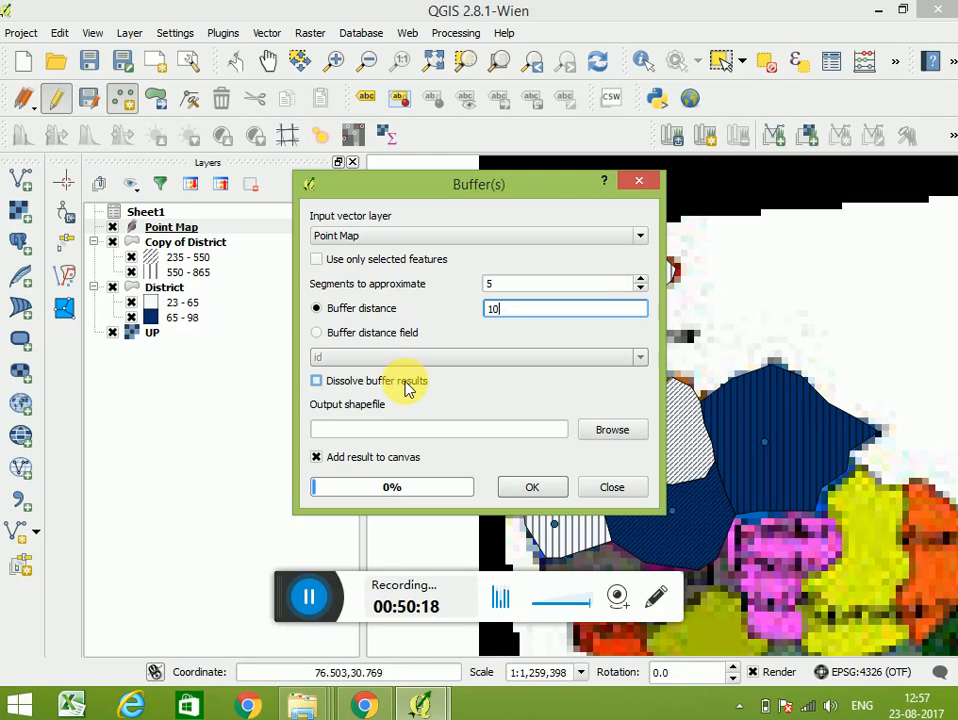
pyautogui.click(406, 384)
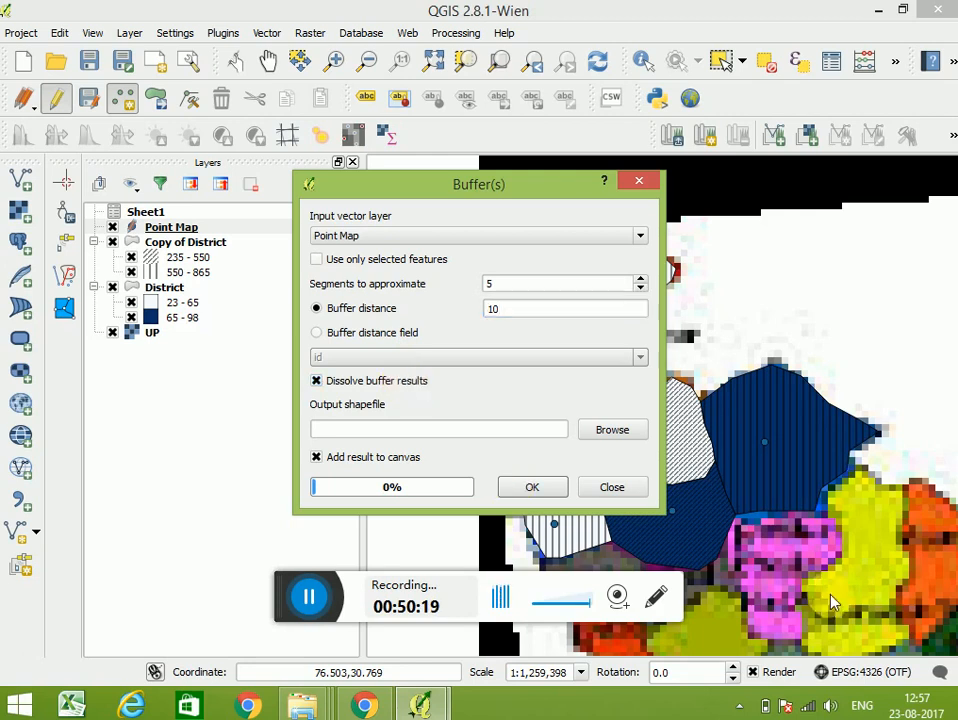
pyautogui.click(612, 431)
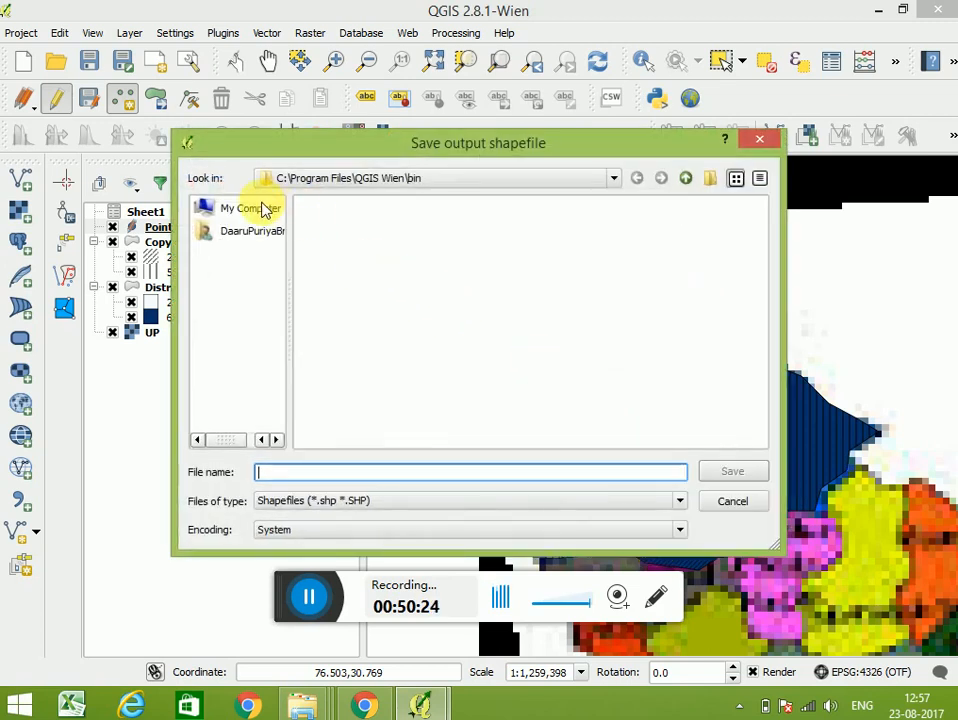
pyautogui.click(237, 212)
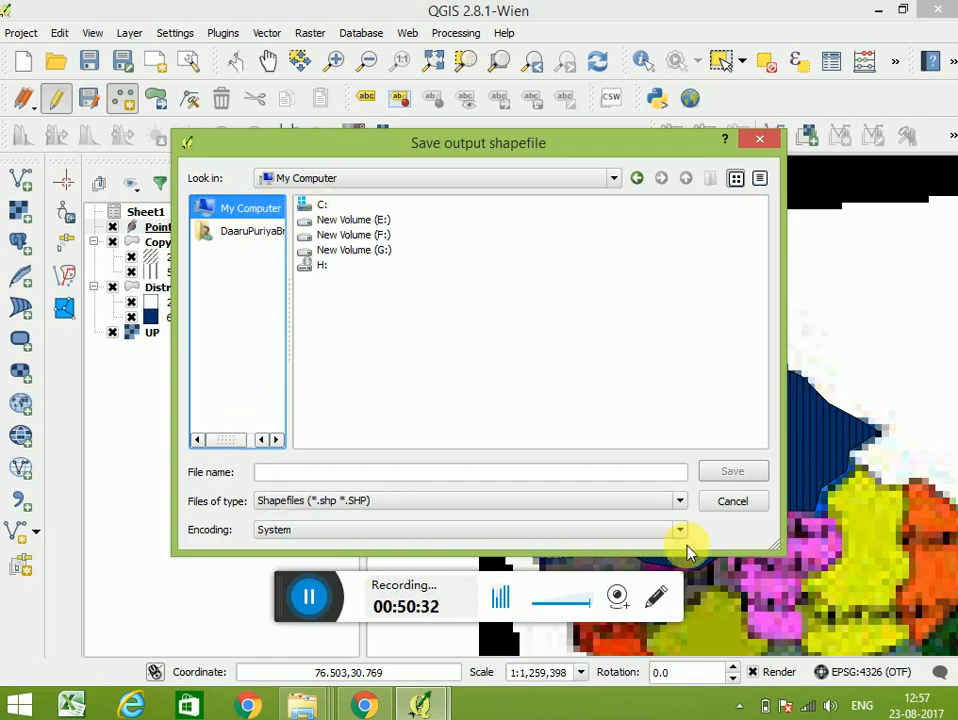
pyautogui.click(757, 503)
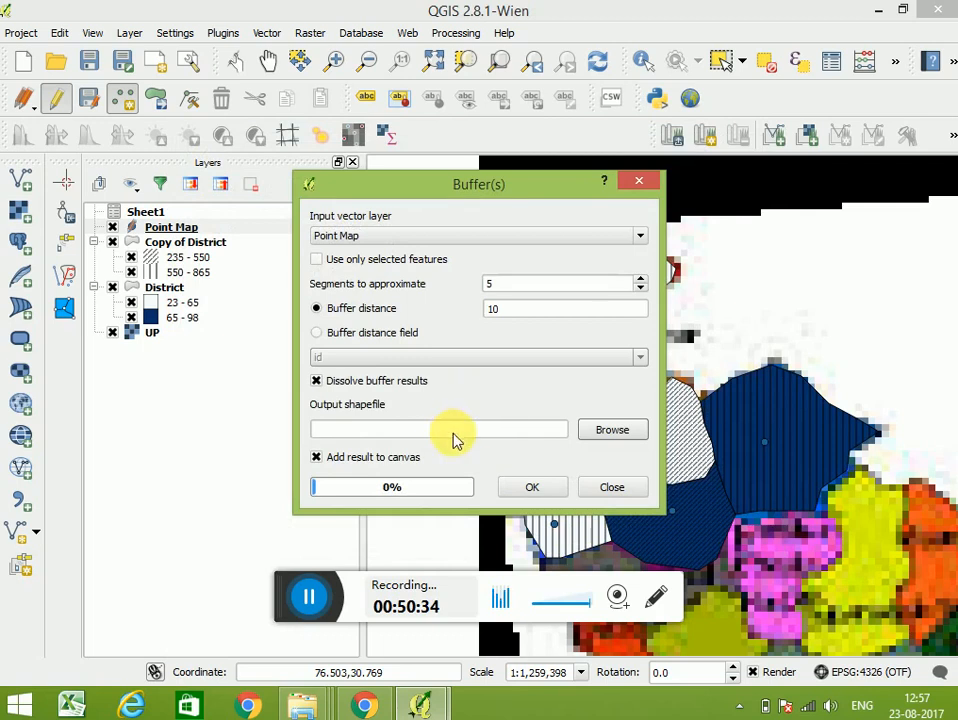
# Step: Set the buffer's output shapefile to Buffer in the 23AUg QGIS folder on the Desktop
pyautogui.click(614, 432)
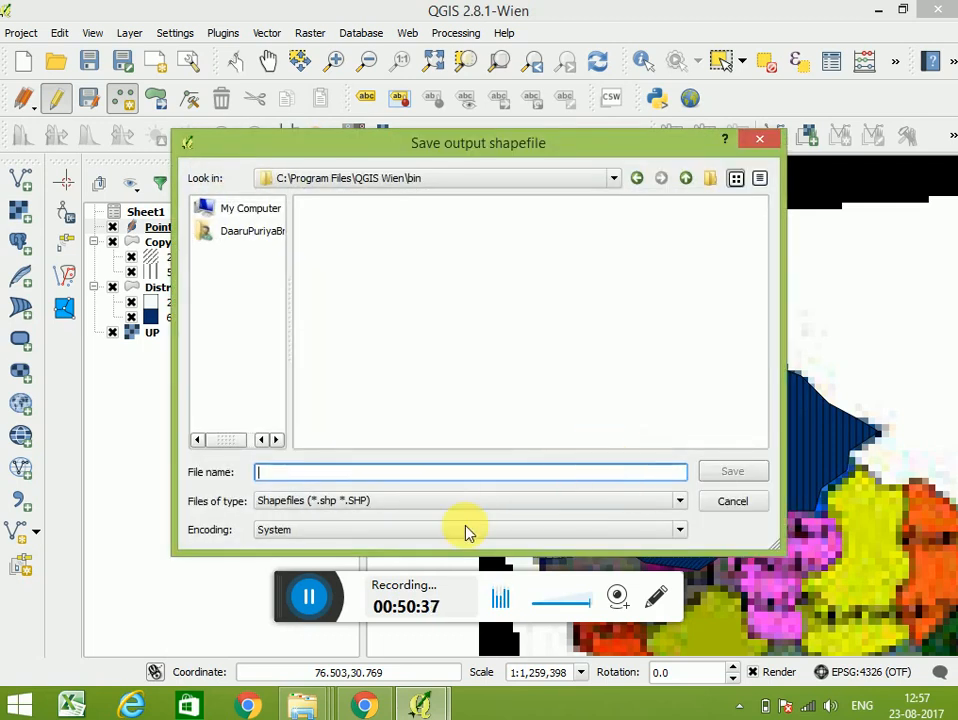
pyautogui.click(250, 231)
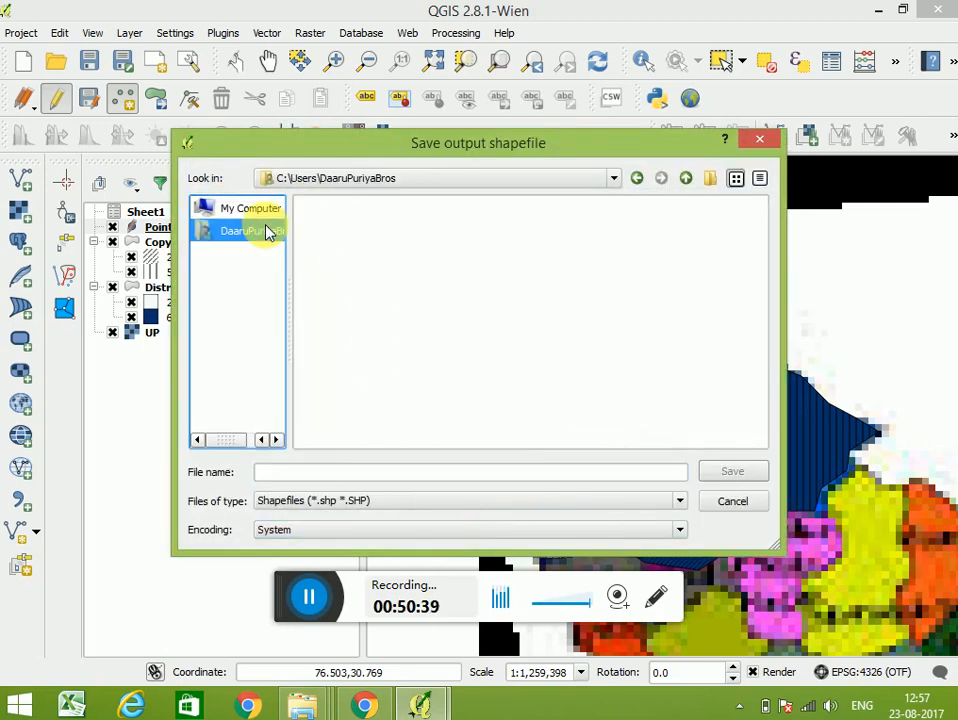
pyautogui.doubleClick(336, 254)
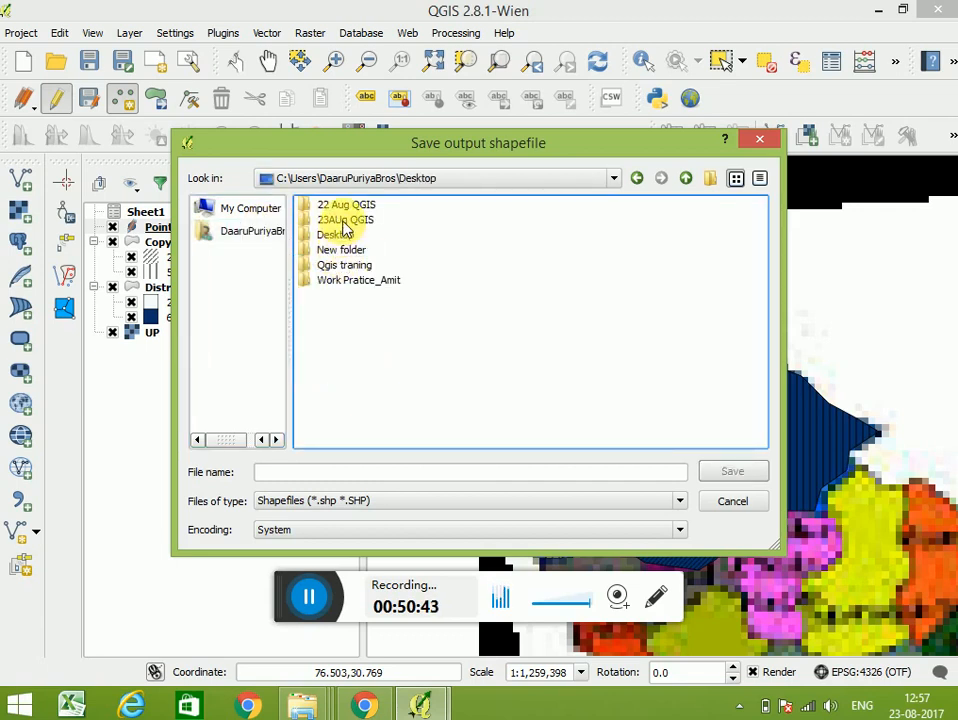
pyautogui.click(345, 225)
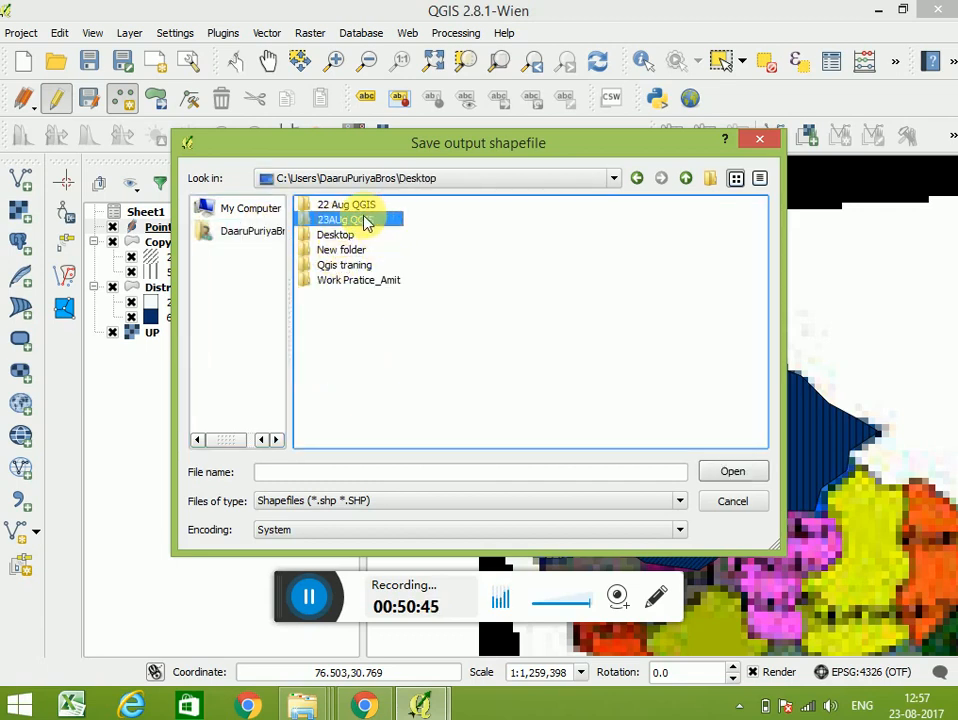
pyautogui.doubleClick(365, 222)
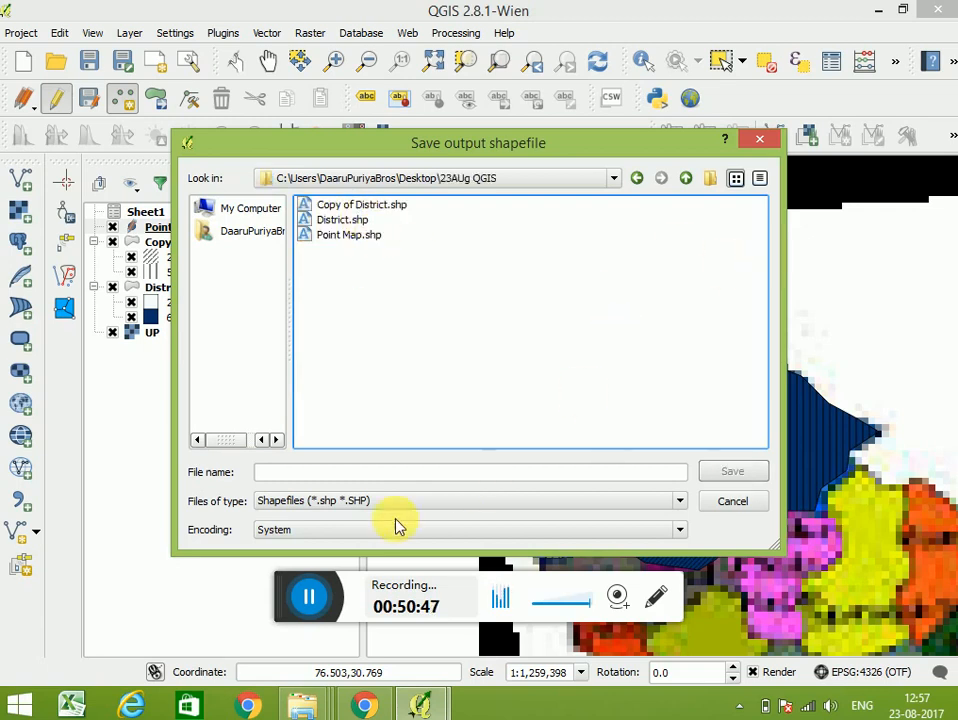
pyautogui.click(362, 472)
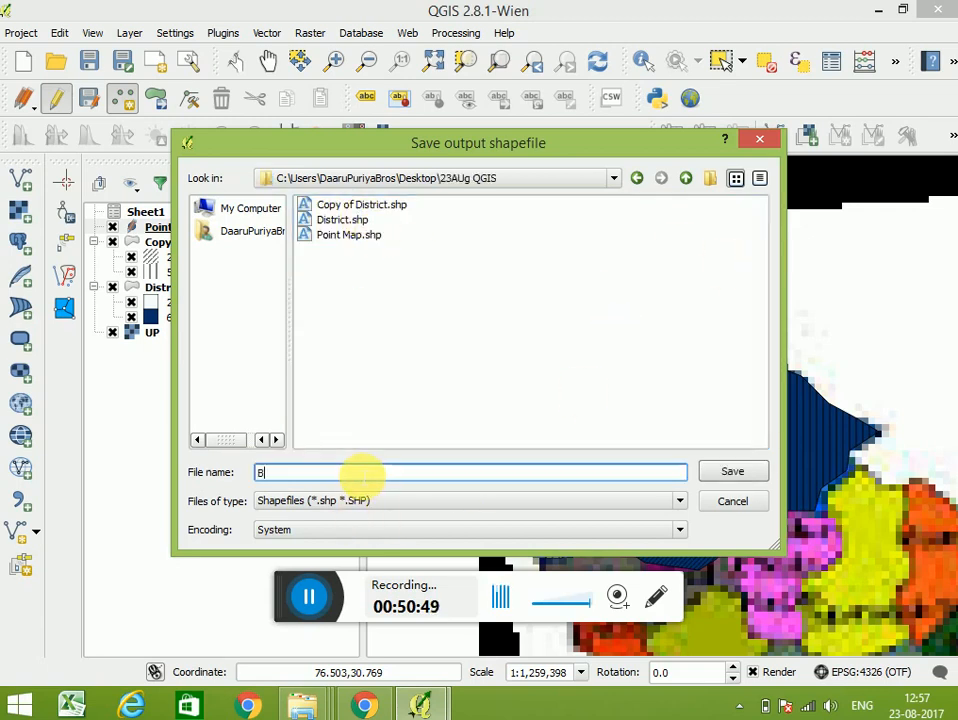
pyautogui.write('Buffer')
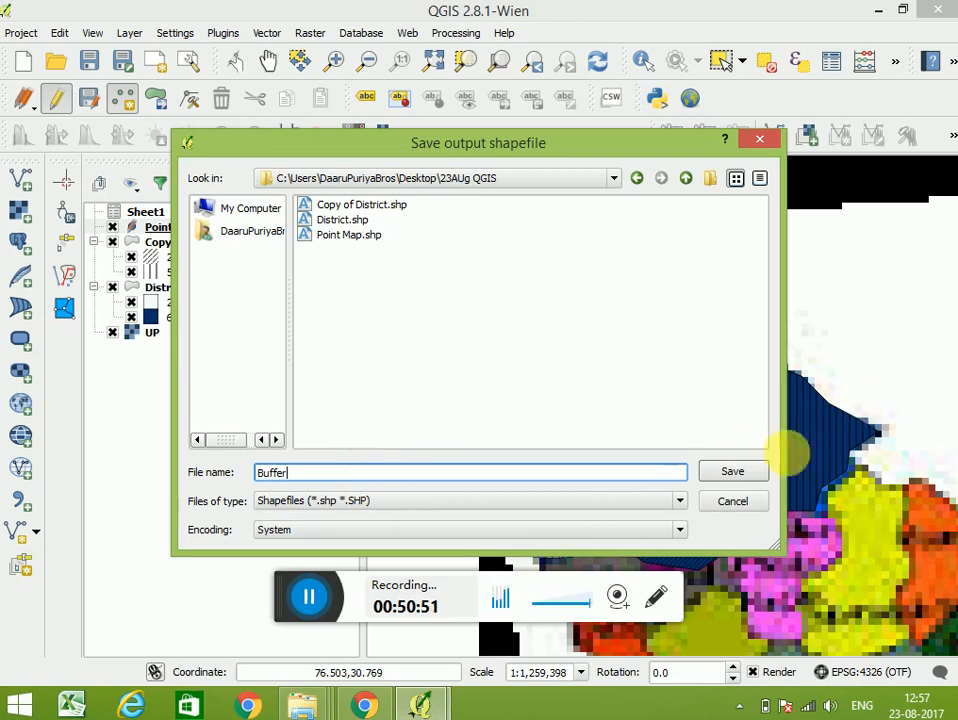
pyautogui.click(732, 471)
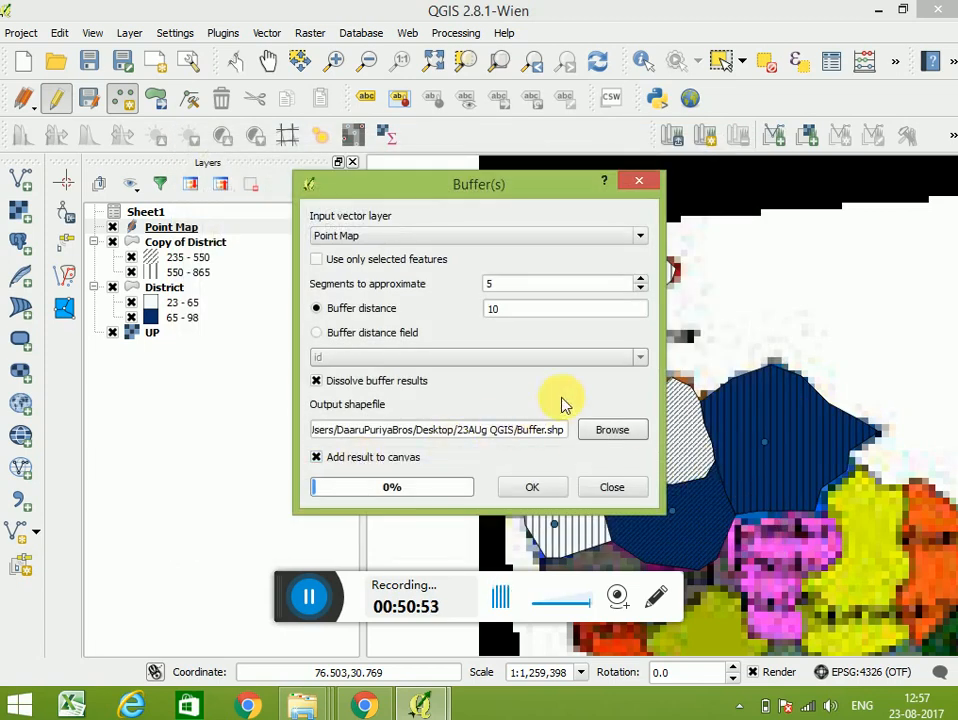
# Step: Run the buffer with its result added to the canvas, and close the Buffer tool
pyautogui.click(537, 487)
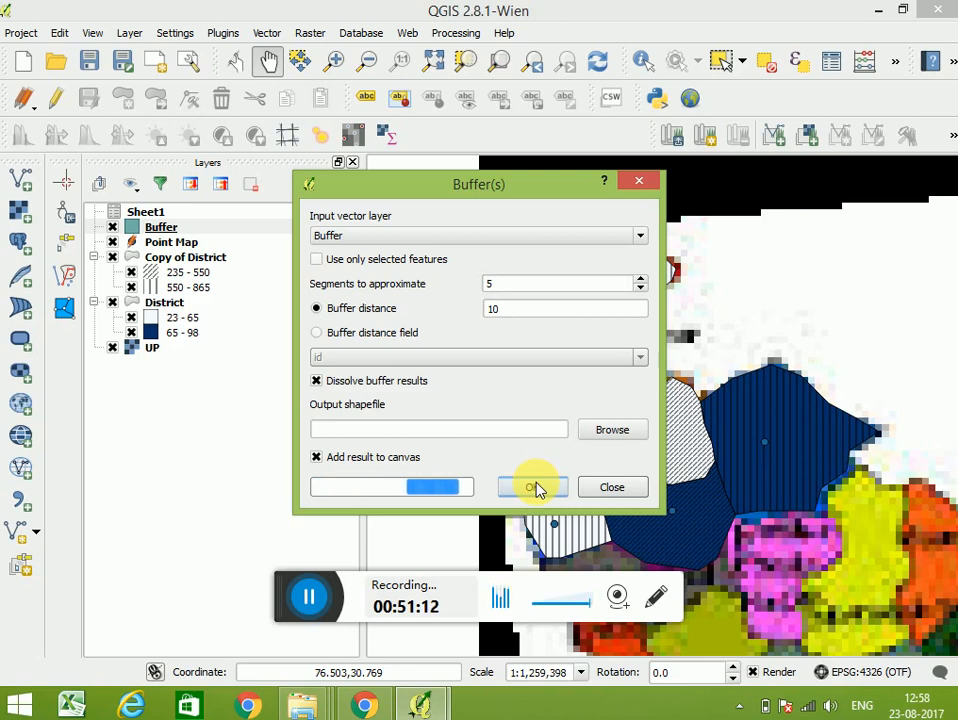
pyautogui.click(631, 497)
pyautogui.scroll(1, 579, 430)
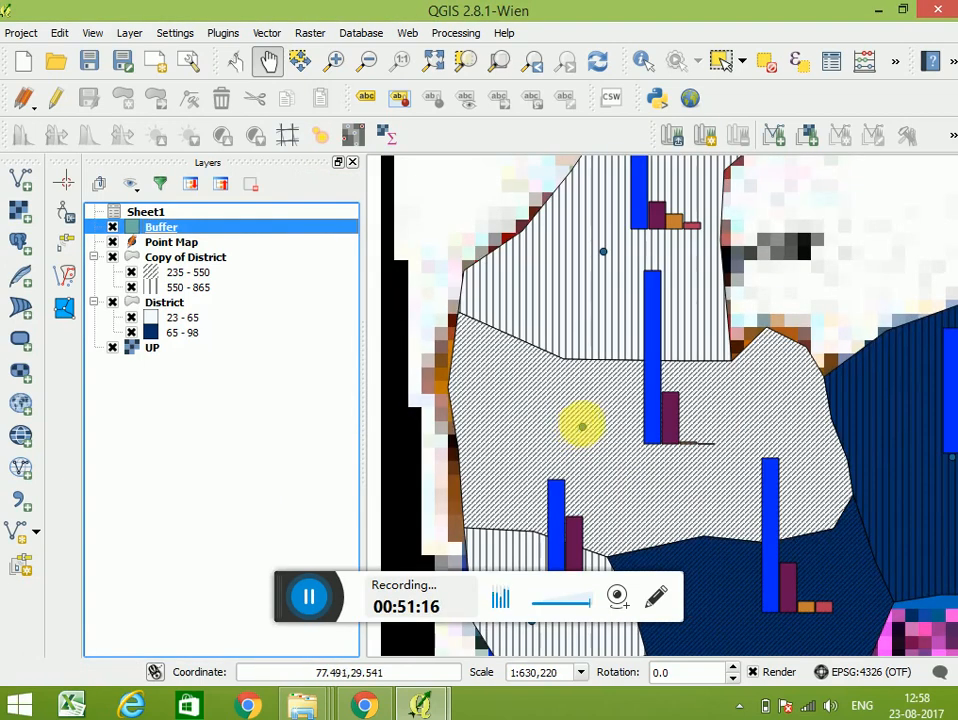
# Step: Examine the buffer around a district headquarters point up close, switching the Buffer layer off and on
pyautogui.scroll(1, 630, 225)
pyautogui.scroll(2, 584, 265)
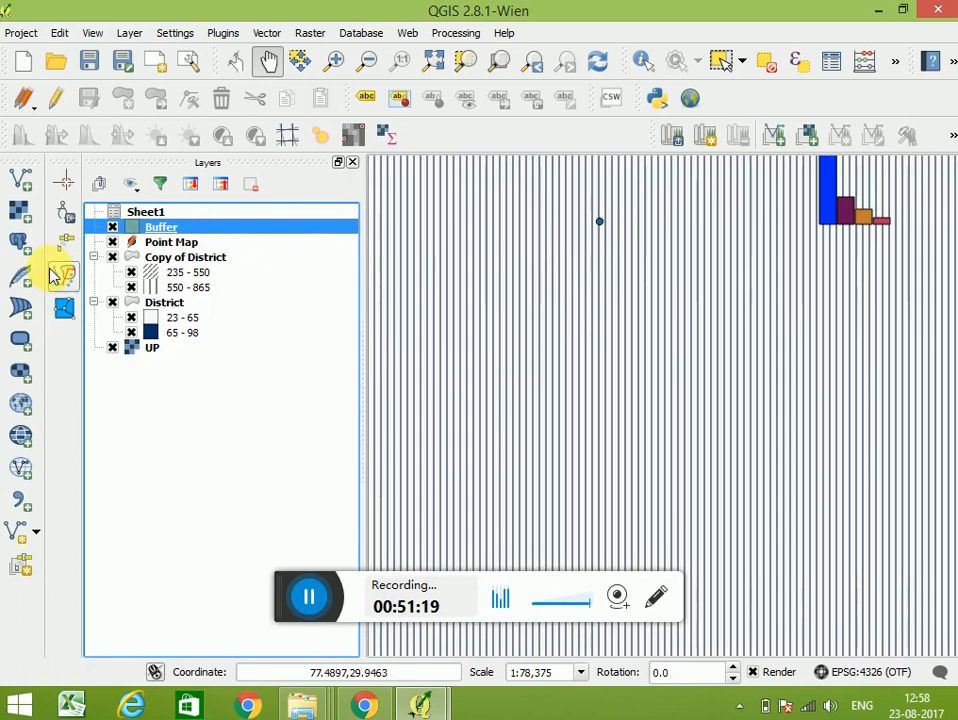
pyautogui.click(113, 228)
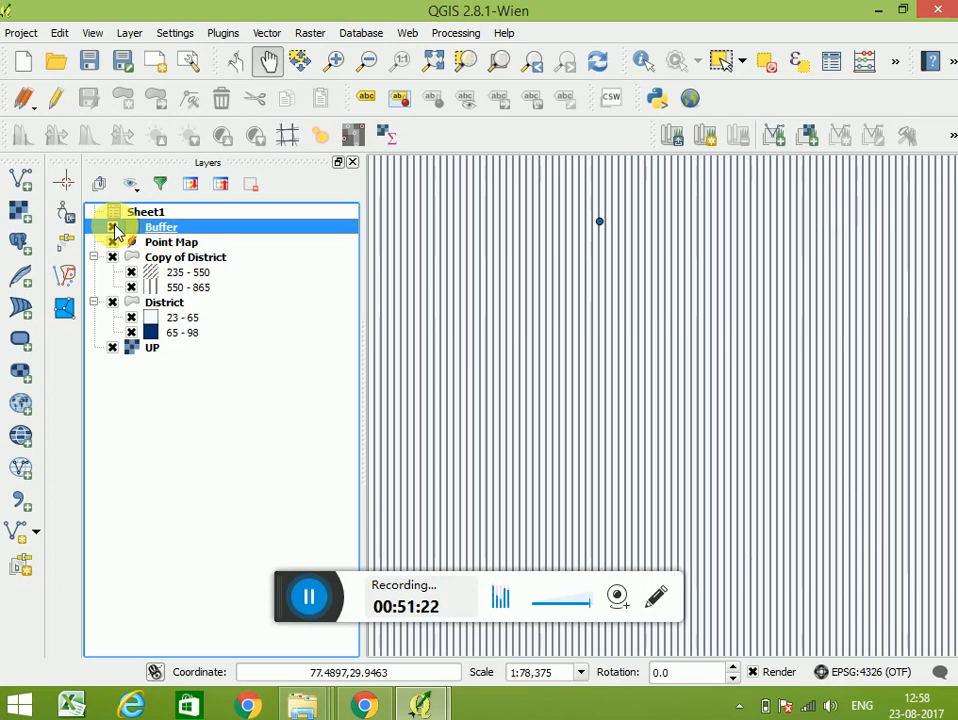
pyautogui.click(115, 226)
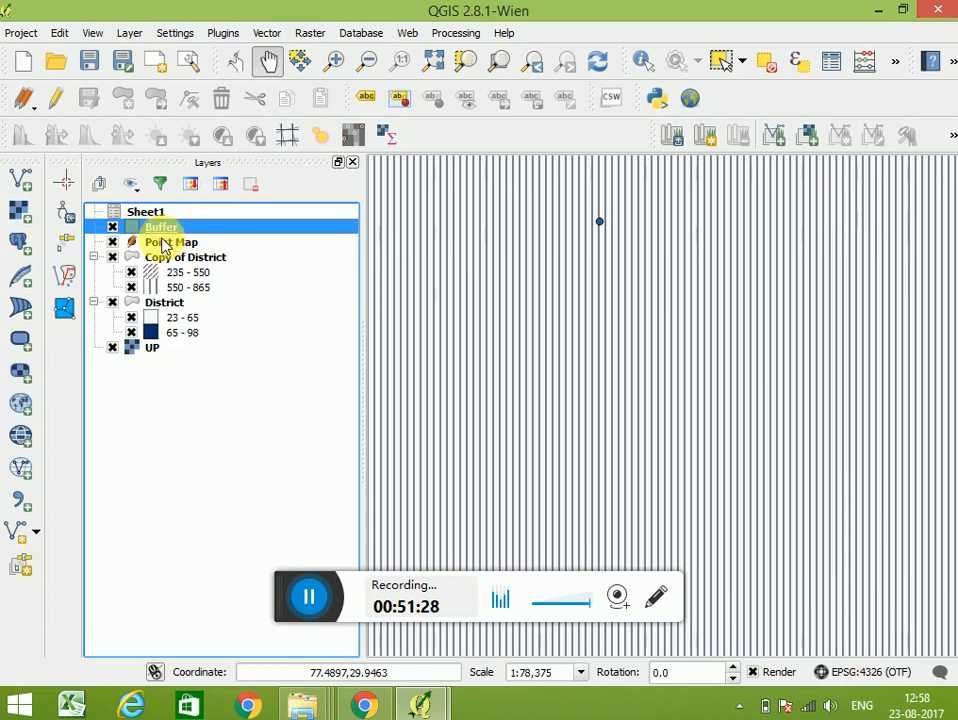
pyautogui.scroll(-3, 883, 237)
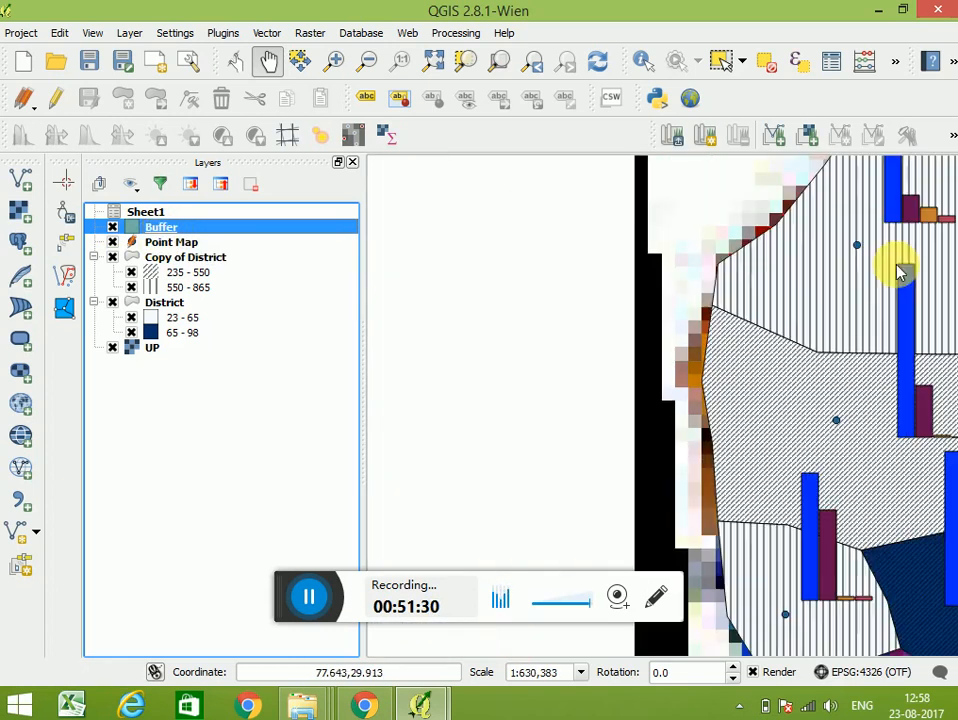
# Step: Hide the Copy of District layer and remove the Buffer layer from the project
pyautogui.click(113, 258)
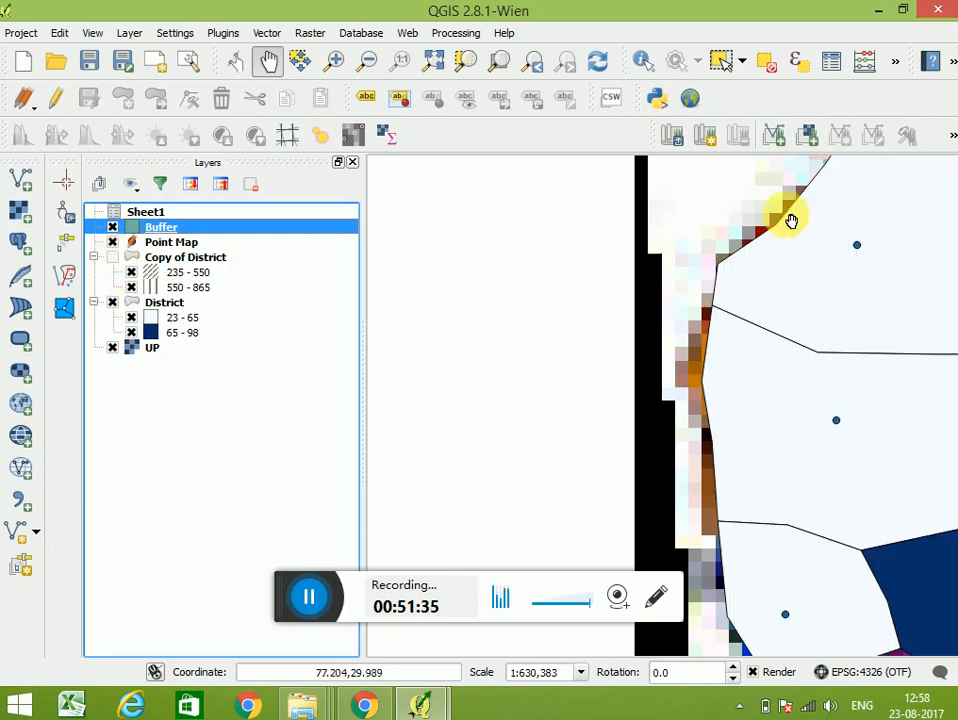
pyautogui.scroll(1, 885, 240)
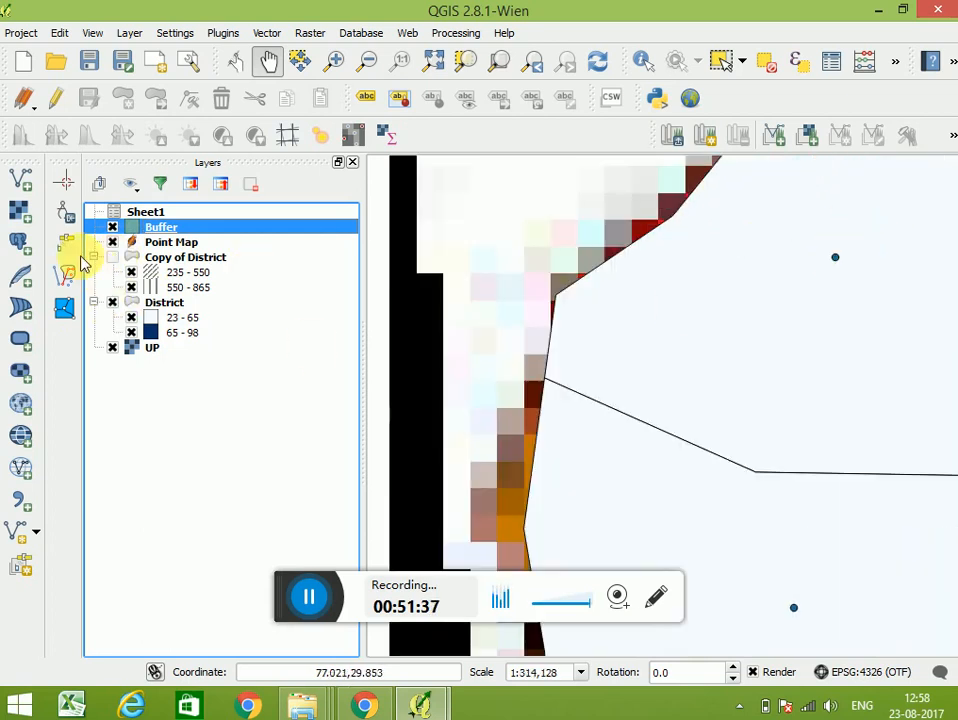
pyautogui.rightClick(163, 229)
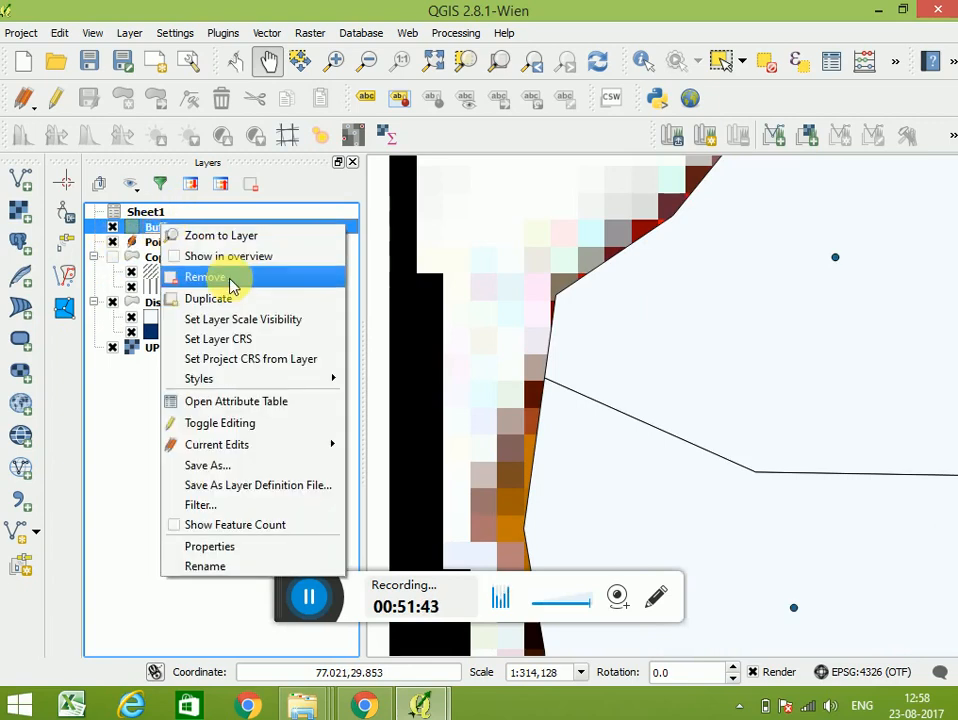
pyautogui.click(230, 279)
pyautogui.click(434, 368)
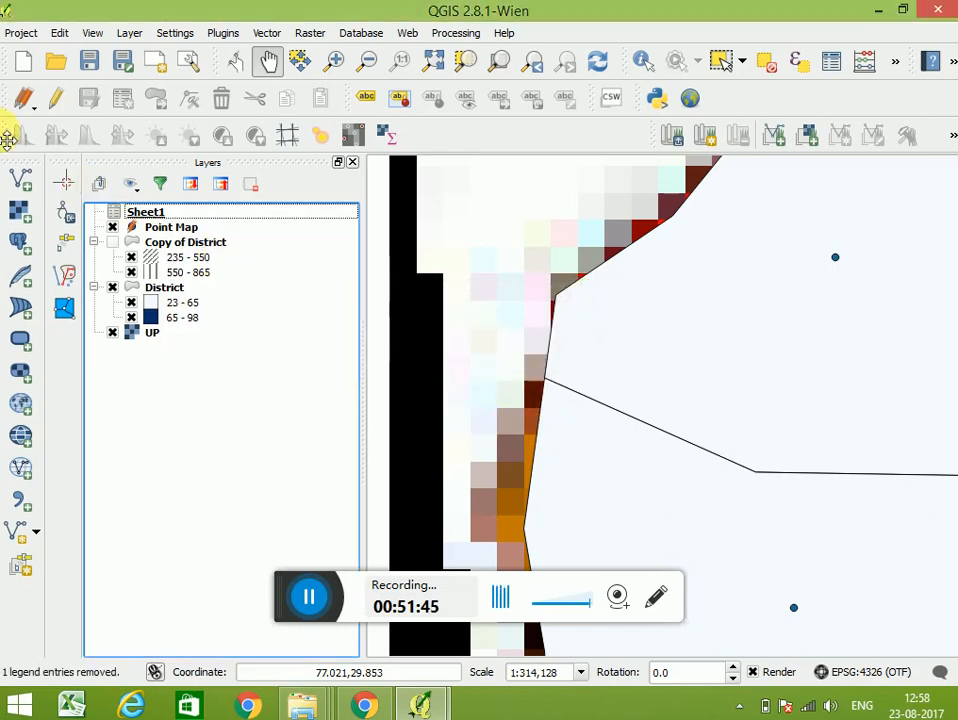
# Step: Select WGS 84 (EPSG:4326) as the project's coordinate reference system and apply it
pyautogui.click(18, 33)
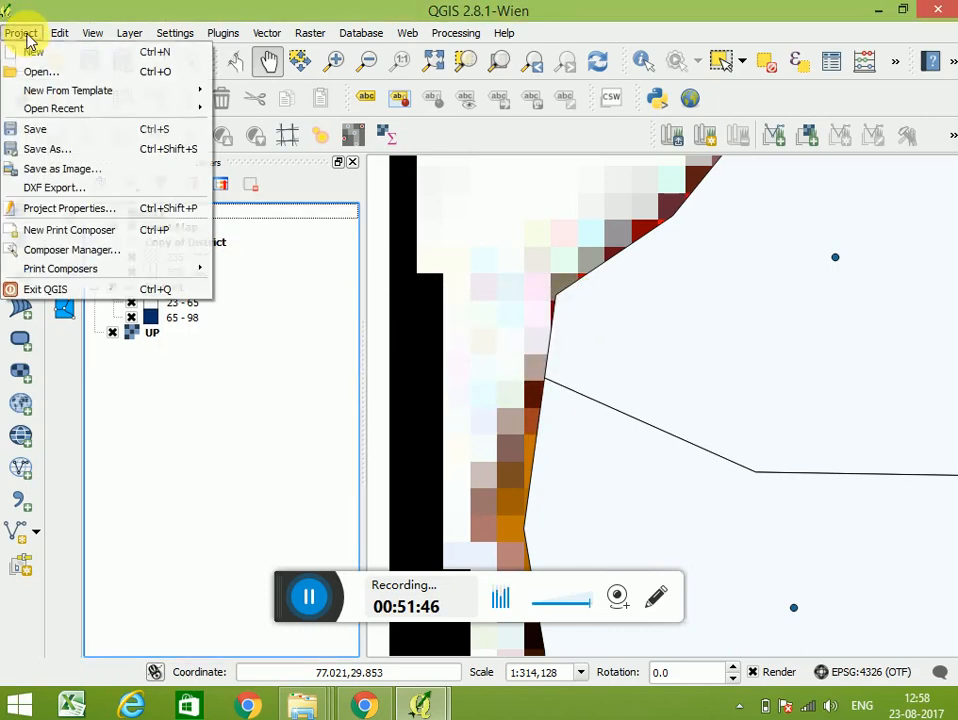
pyautogui.click(64, 214)
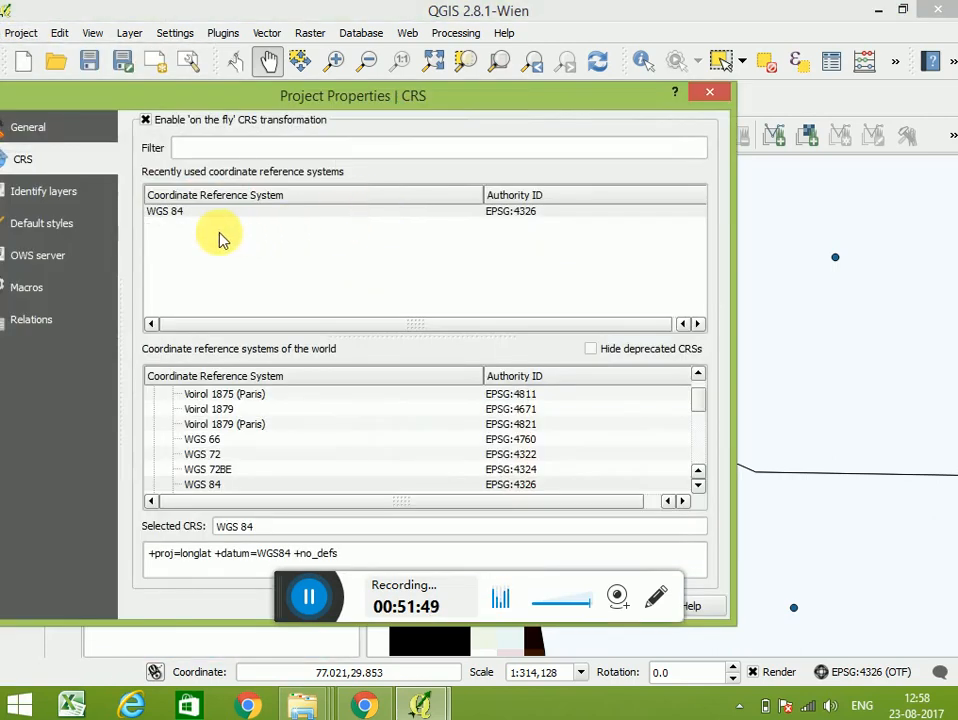
pyautogui.click(199, 213)
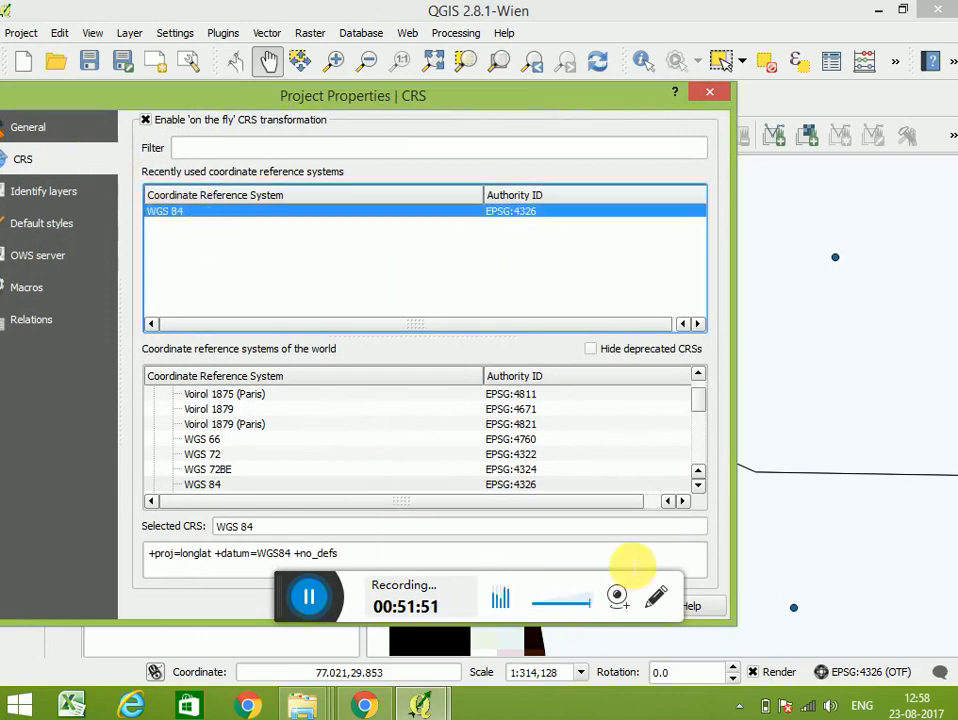
pyautogui.moveTo(295, 594); pyautogui.dragTo(258, 632)
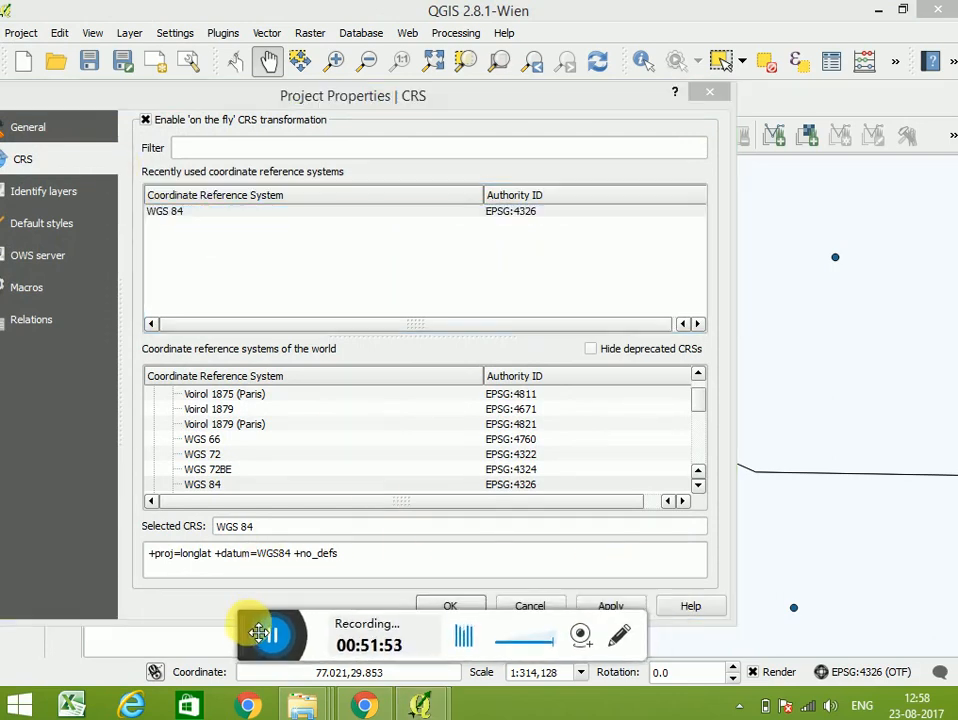
pyautogui.click(451, 605)
# Step: Set up a Buffer operation on the Point Map layer with a buffer distance of 100
pyautogui.click(160, 228)
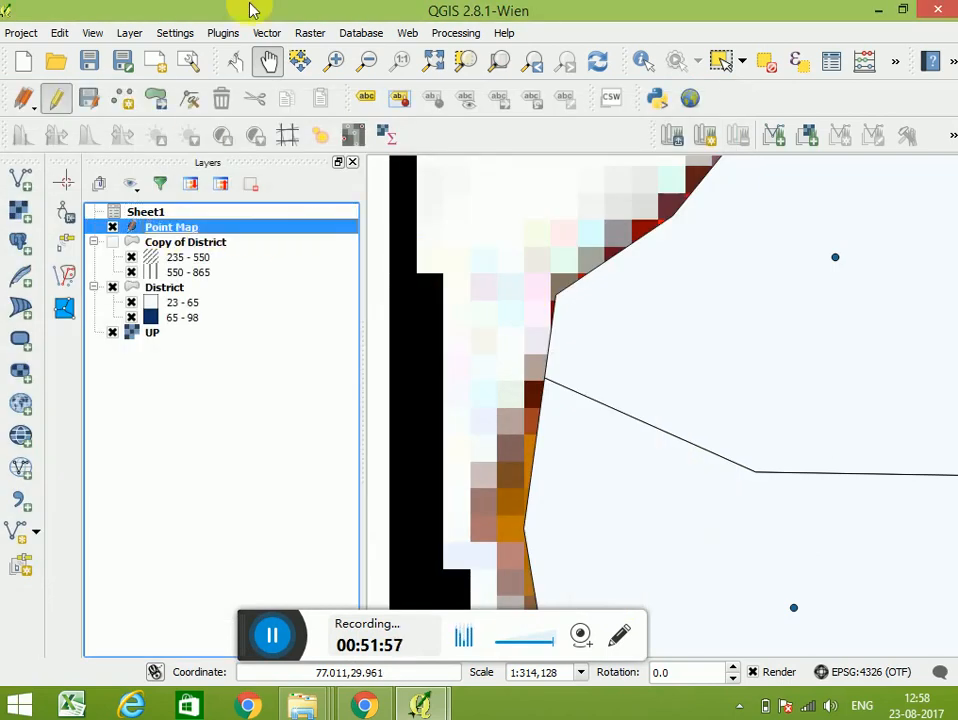
pyautogui.click(270, 35)
pyautogui.moveTo(370, 218)
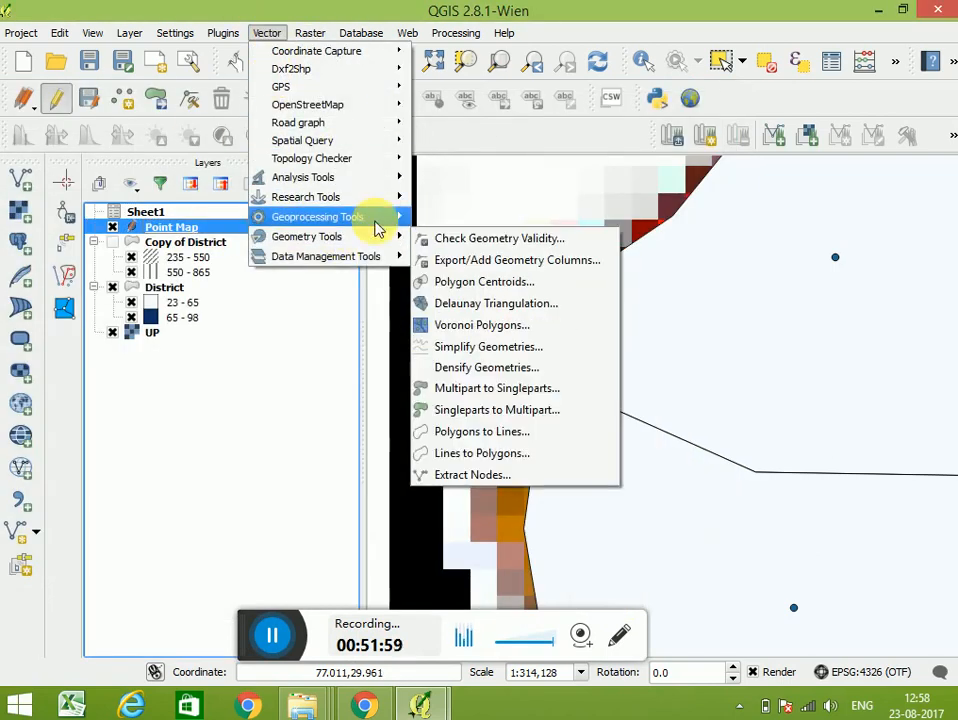
pyautogui.click(446, 239)
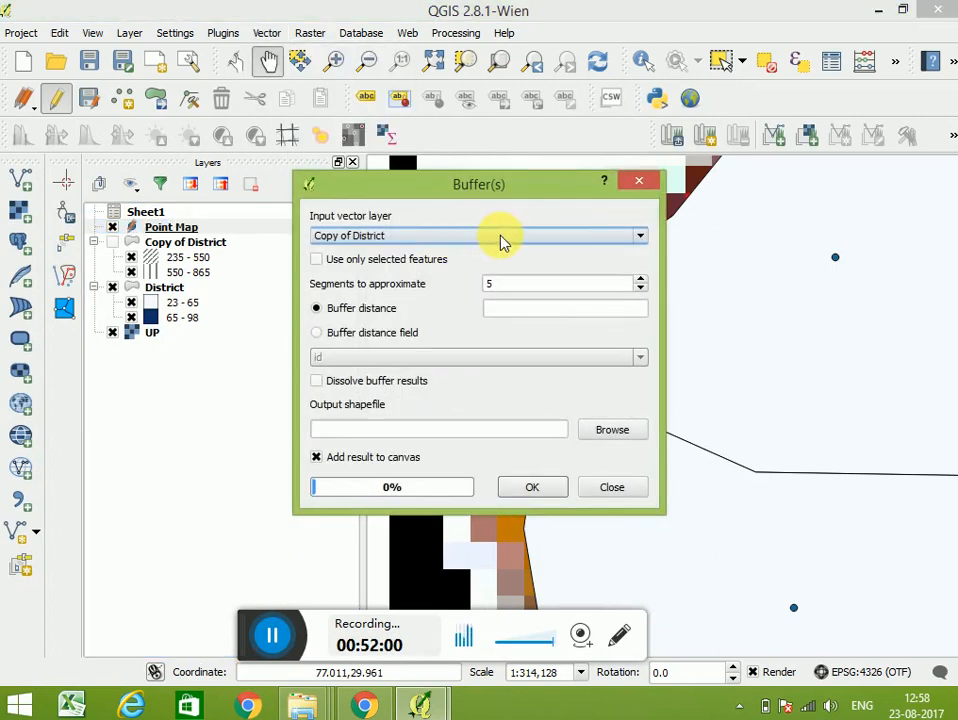
pyautogui.click(492, 238)
pyautogui.click(374, 278)
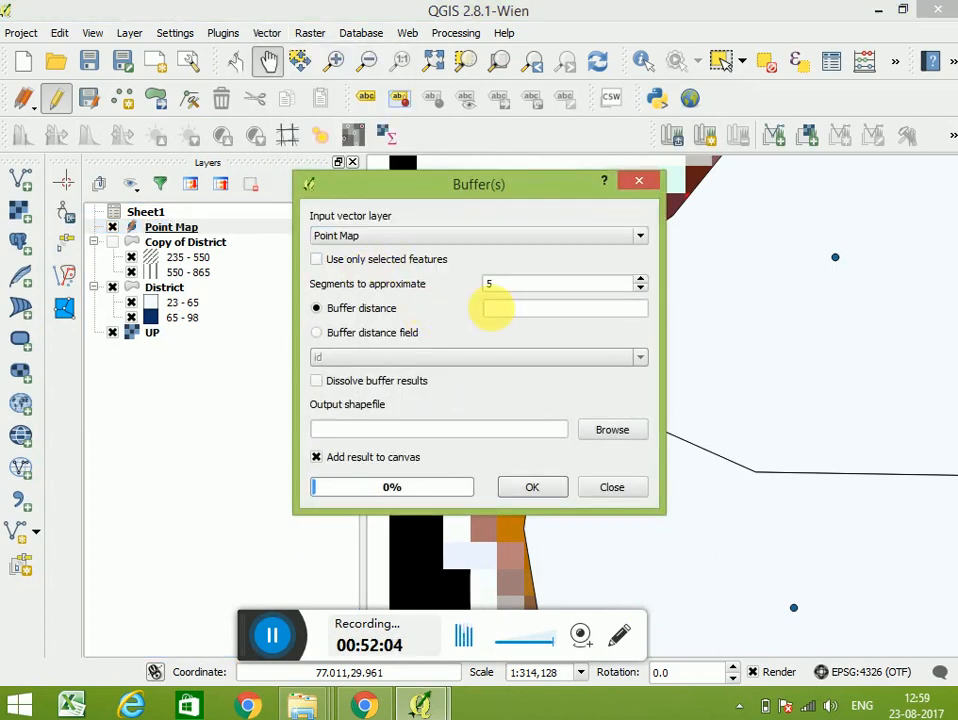
pyautogui.click(510, 311)
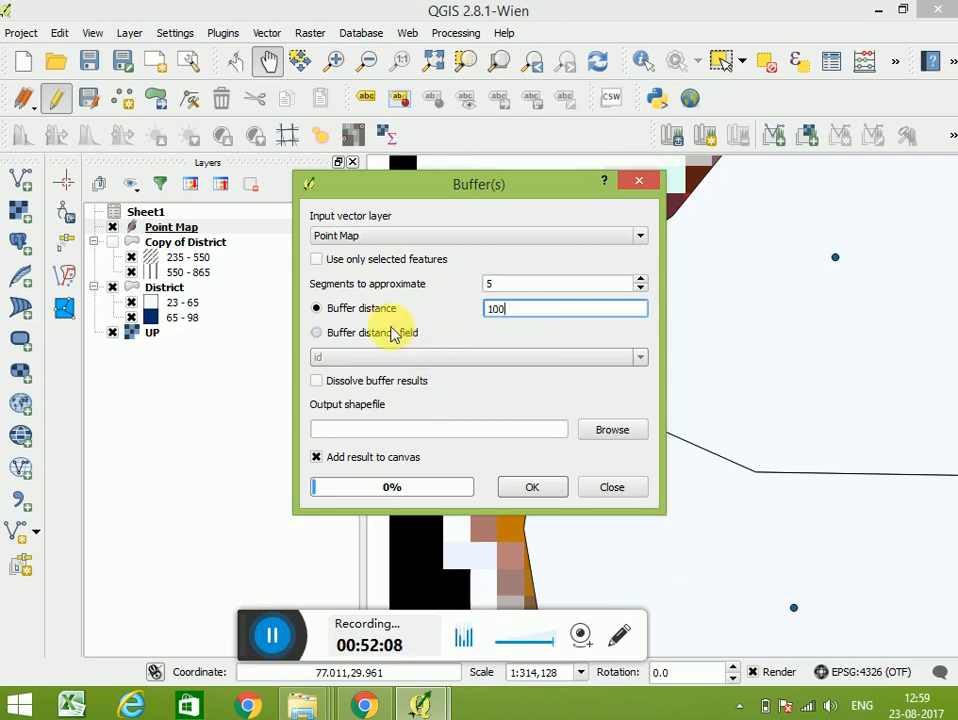
# Step: Set the output shapefile to the existing Buffer.shp in the 23AUg QGIS folder and allow it to be replaced
pyautogui.click(616, 432)
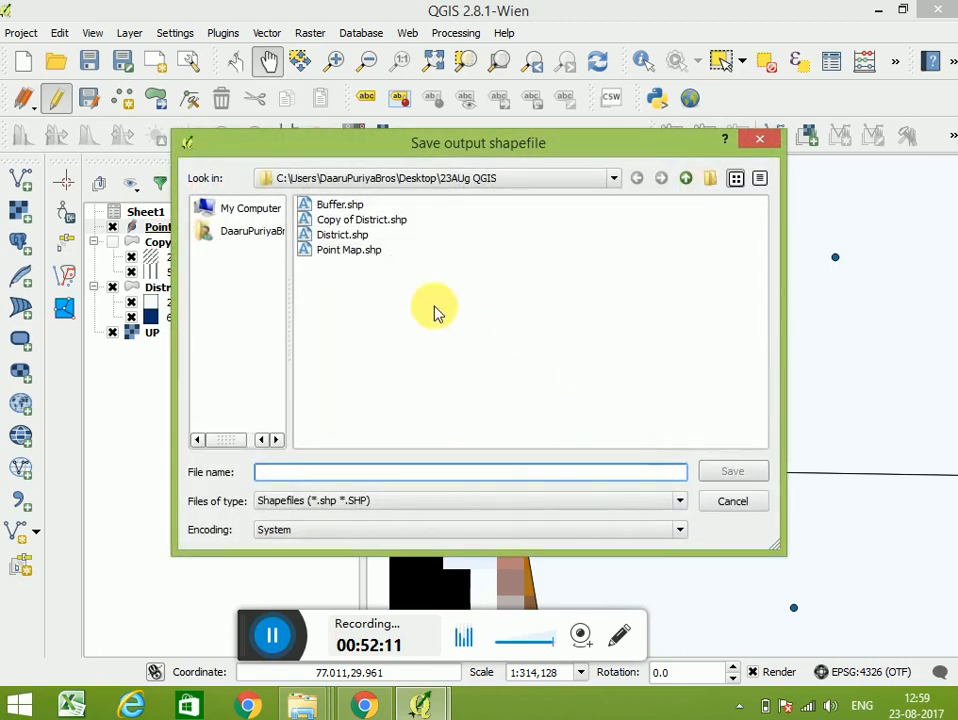
pyautogui.click(336, 205)
pyautogui.click(750, 474)
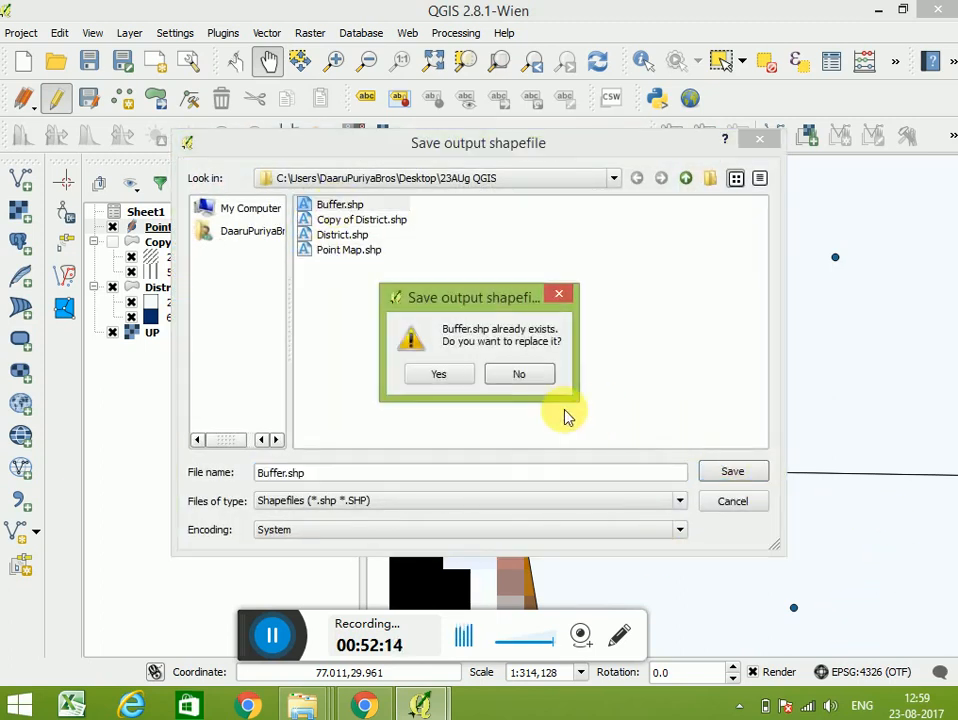
pyautogui.click(452, 377)
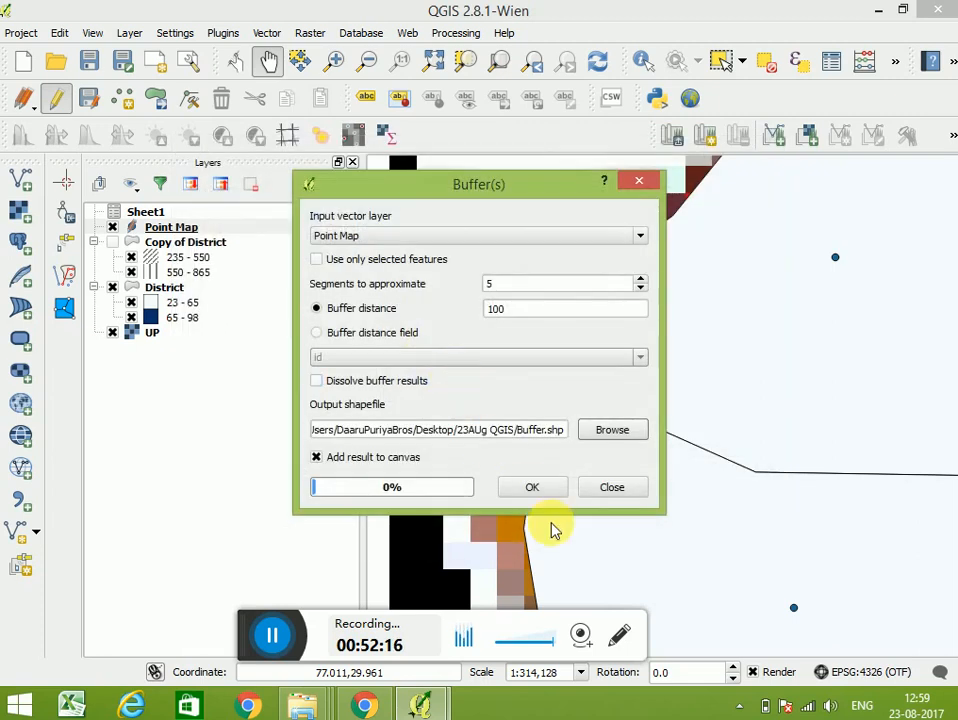
# Step: Run the buffer with its result added to the canvas, close the tool, and inspect the result across the districts
pyautogui.click(534, 489)
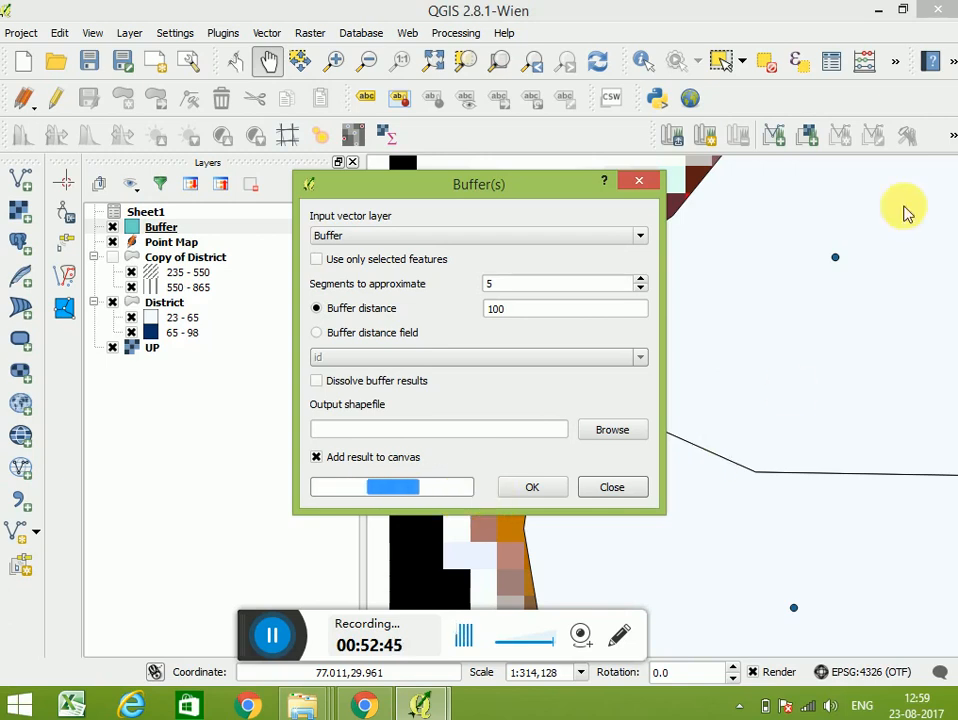
pyautogui.click(643, 184)
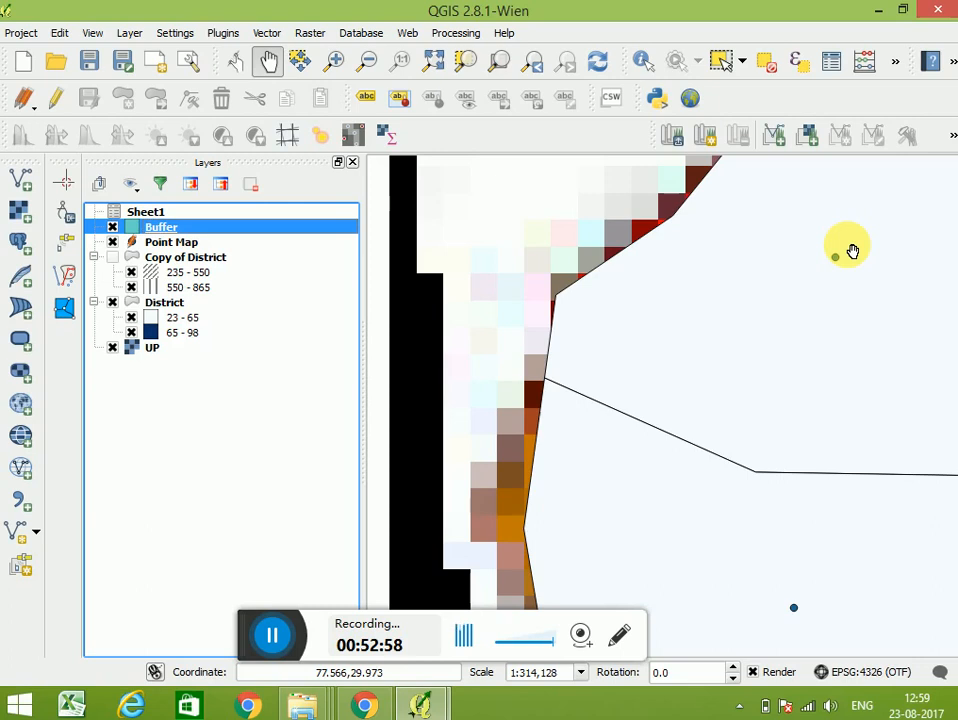
pyautogui.scroll(-2, 759, 293)
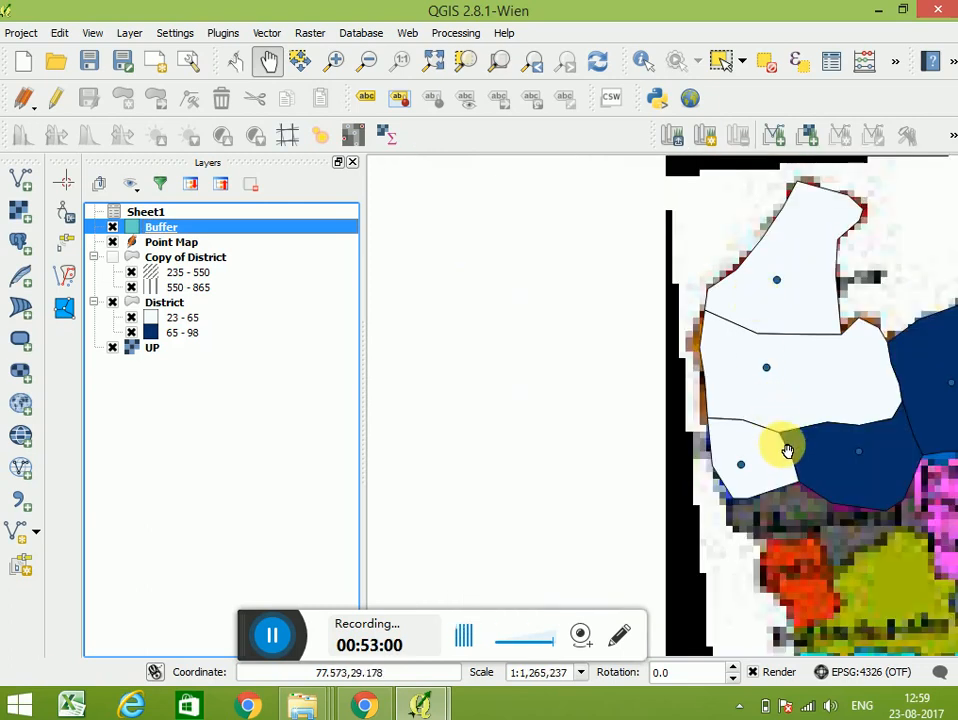
pyautogui.moveTo(760, 560); pyautogui.dragTo(455, 520)
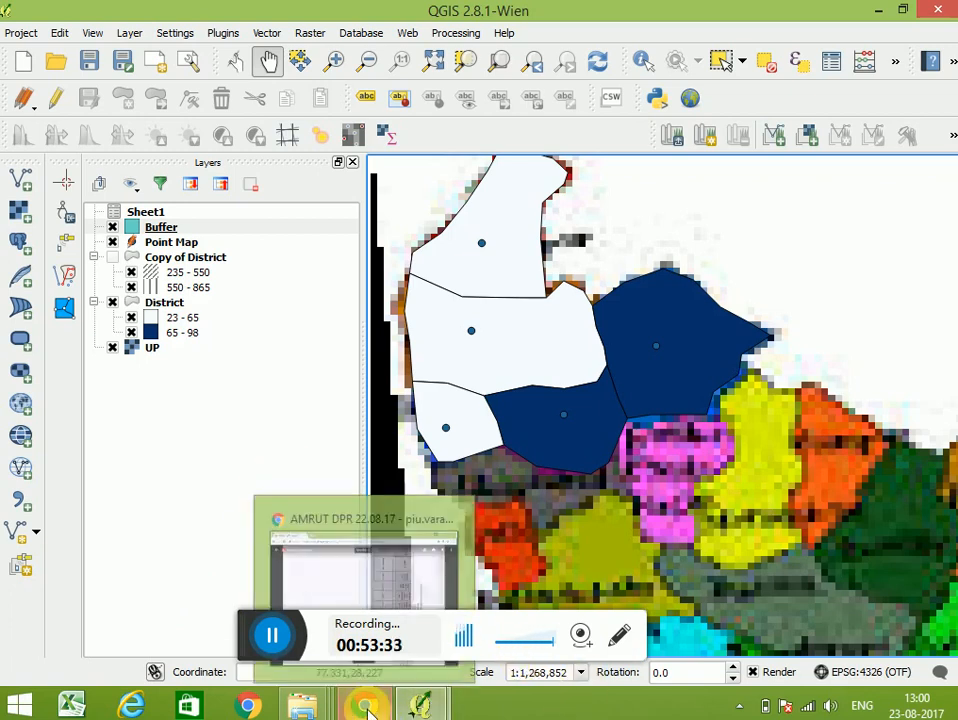
pyautogui.click(165, 242)
pyautogui.click(272, 36)
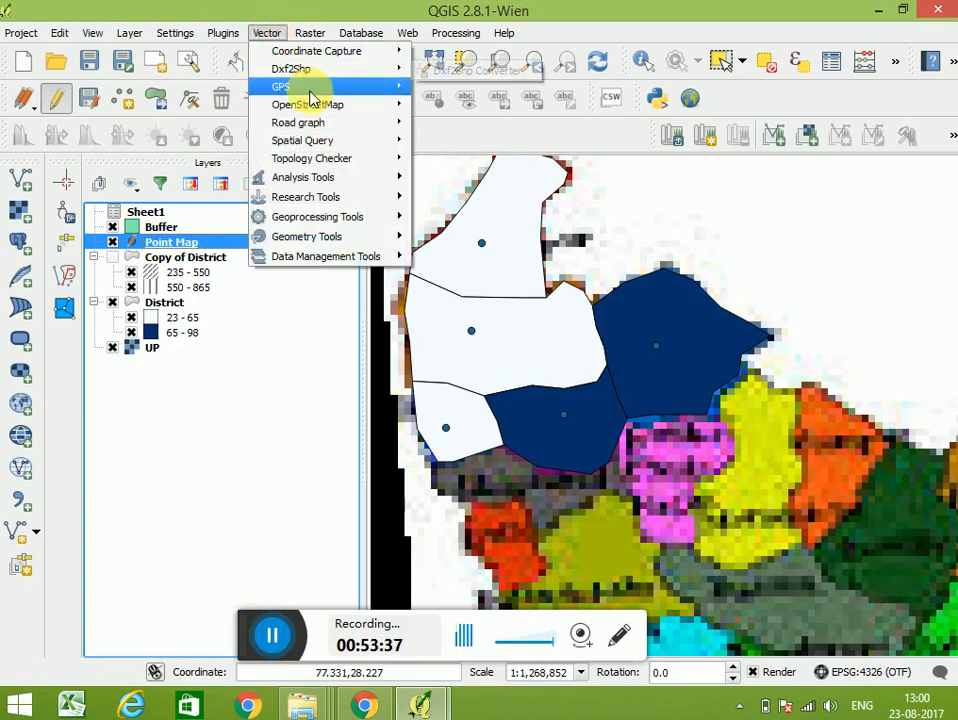
pyautogui.moveTo(366, 220)
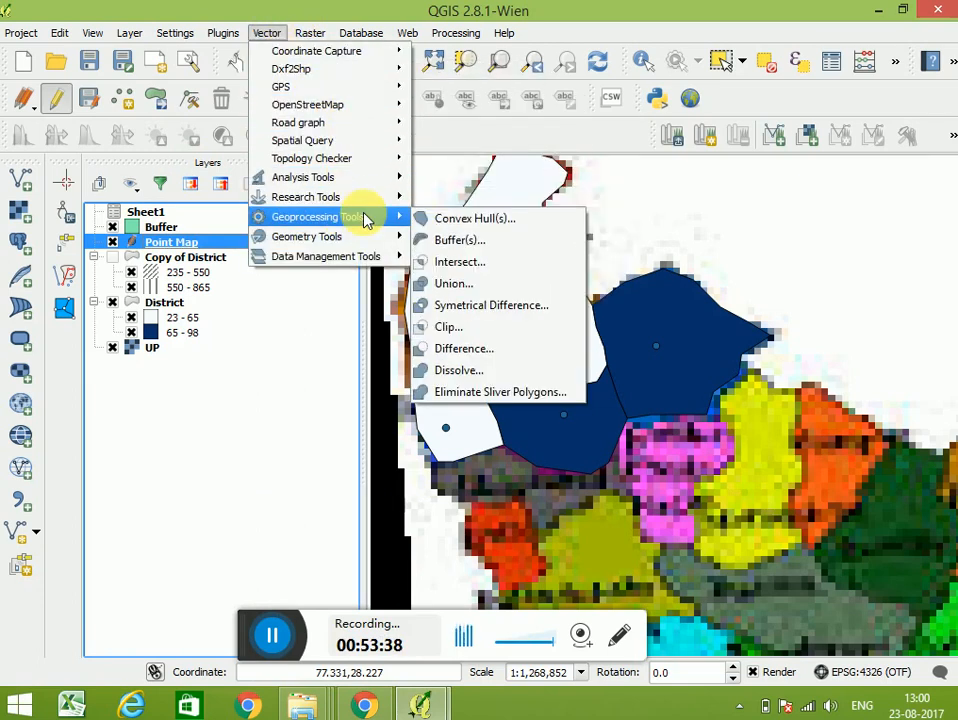
pyautogui.click(440, 240)
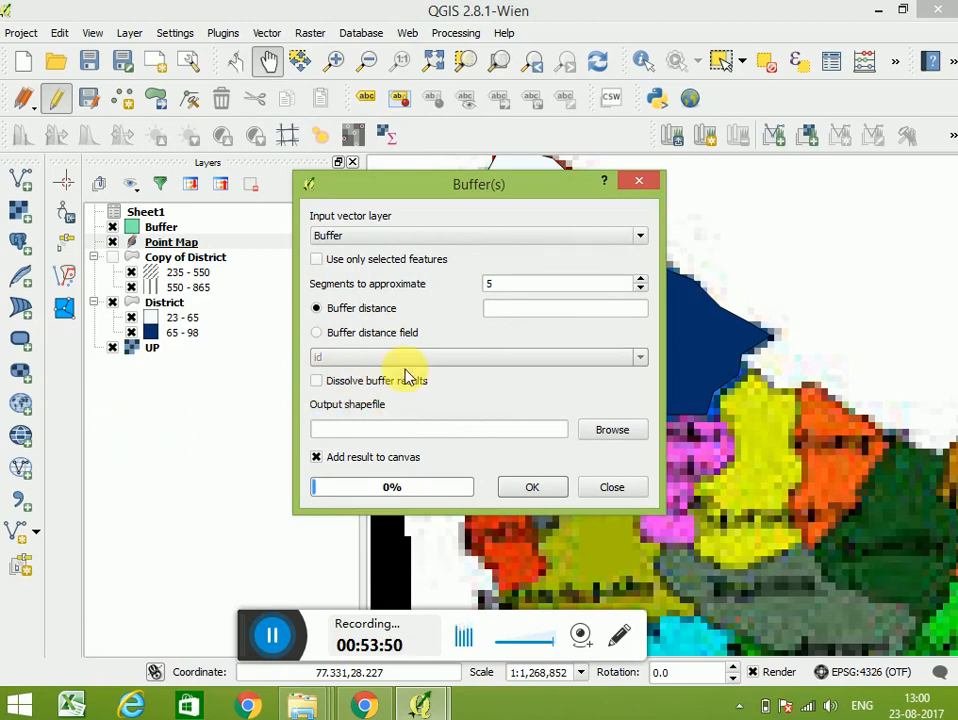
pyautogui.click(648, 186)
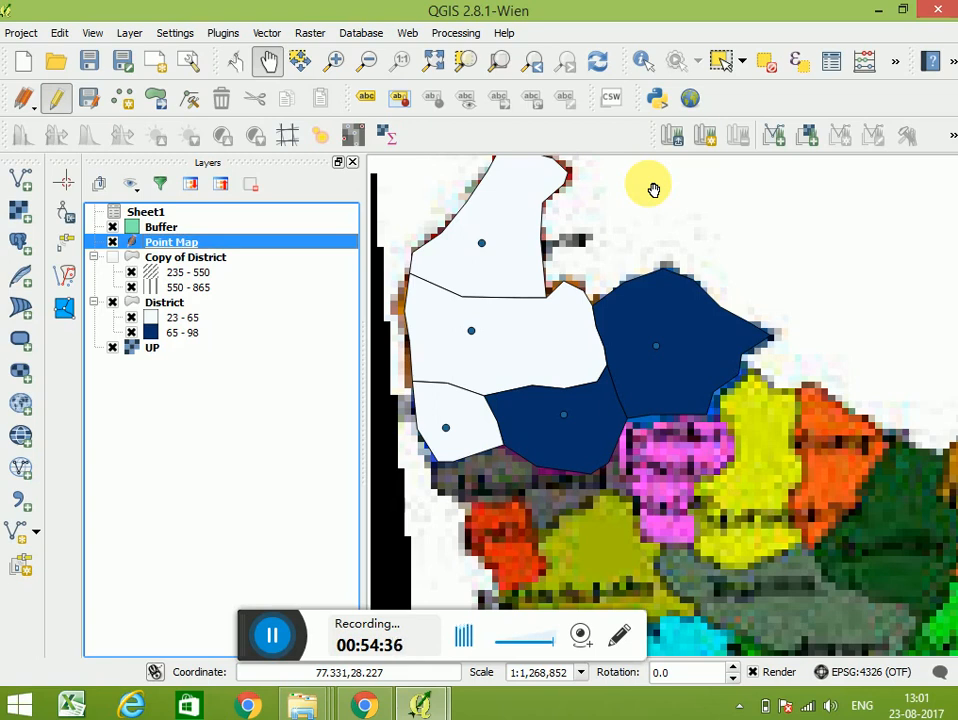
pyautogui.doubleClick(447, 18)
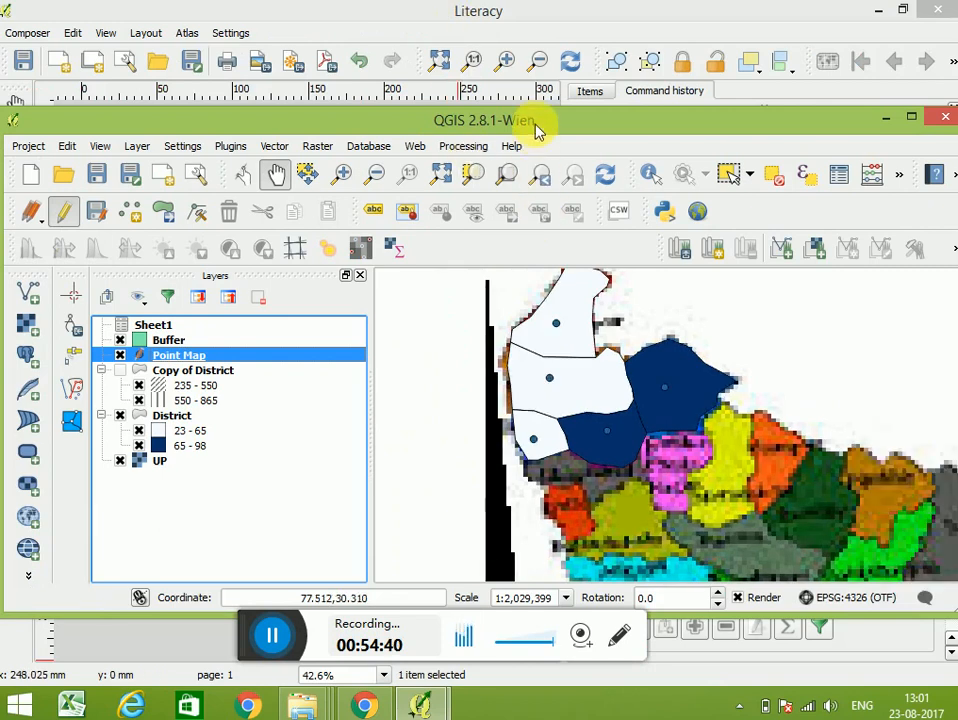
pyautogui.doubleClick(536, 125)
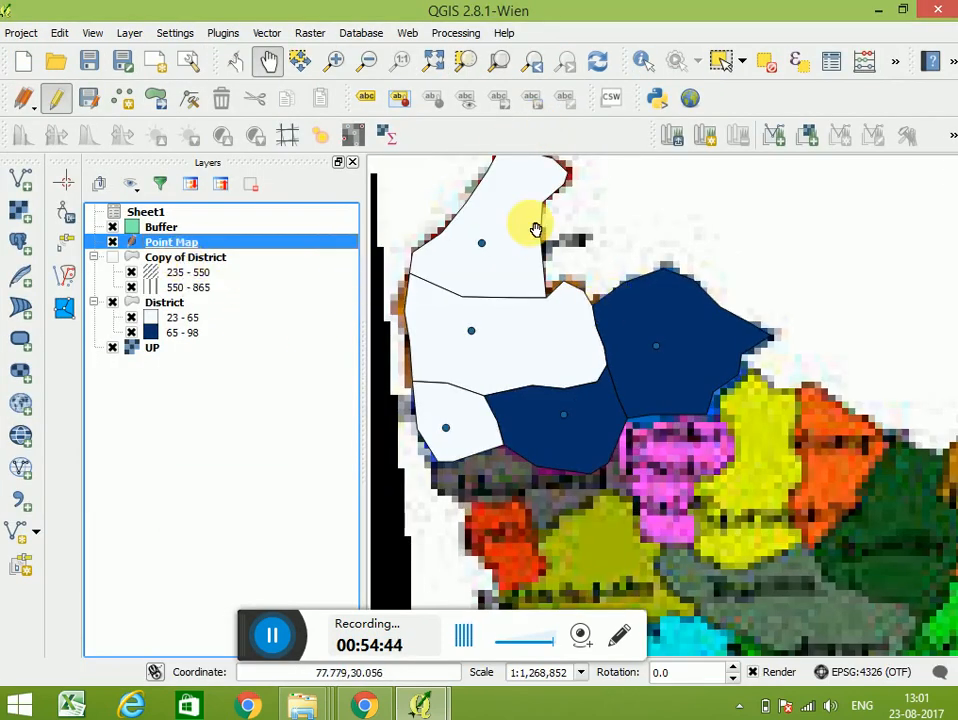
# Step: Set up a new line shapefile layer in WGS 84 (EPSG:4326) with a text attribute called Name, width 80
pyautogui.click(131, 34)
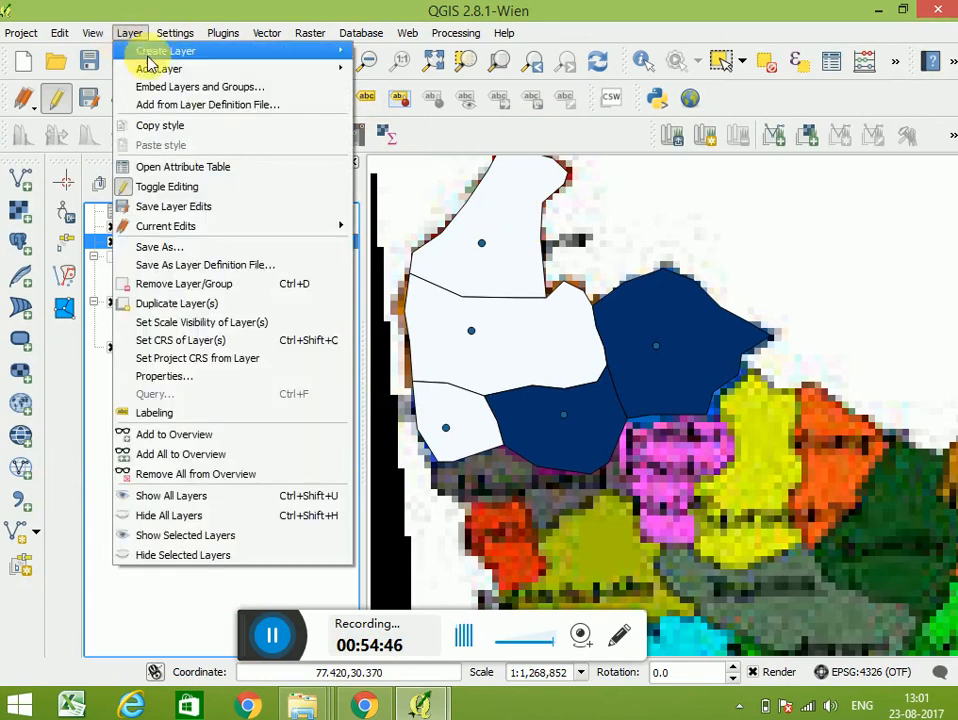
pyautogui.moveTo(193, 68)
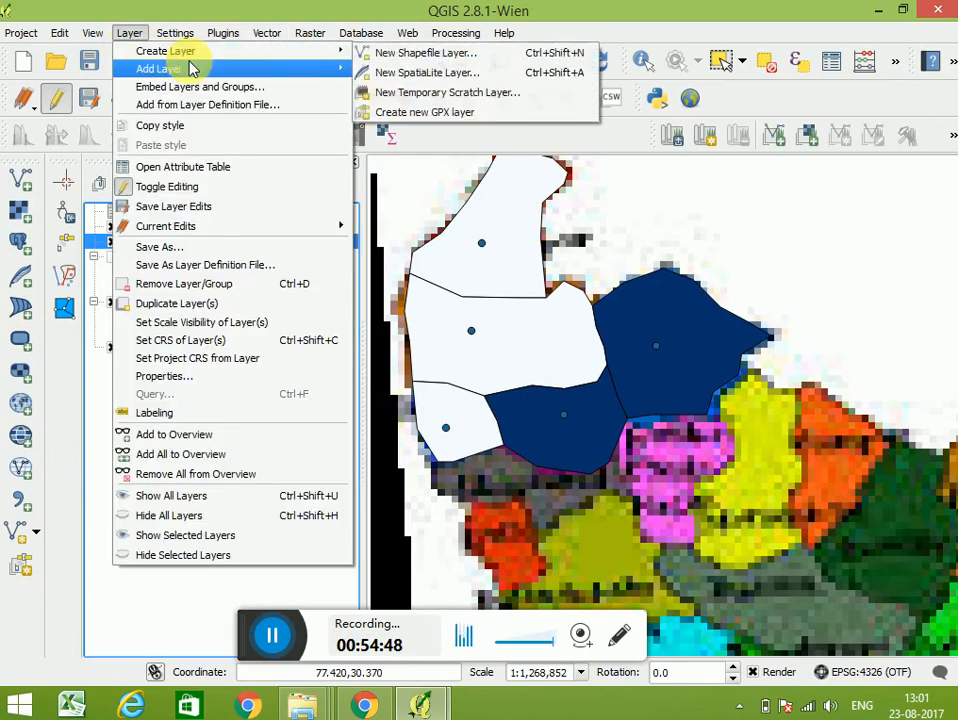
pyautogui.moveTo(325, 50)
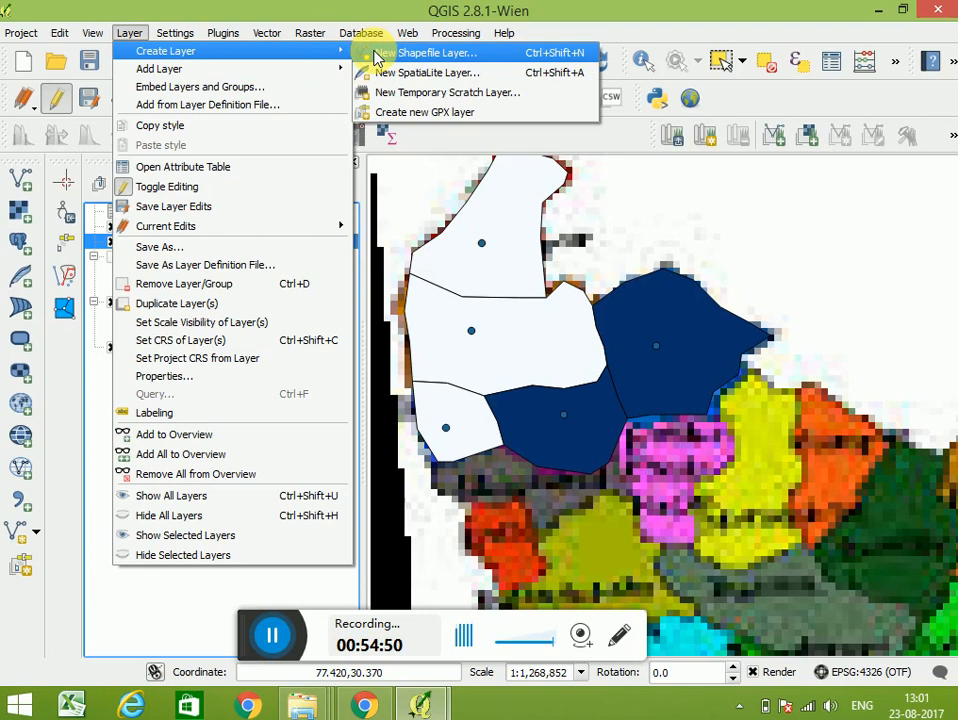
pyautogui.click(378, 58)
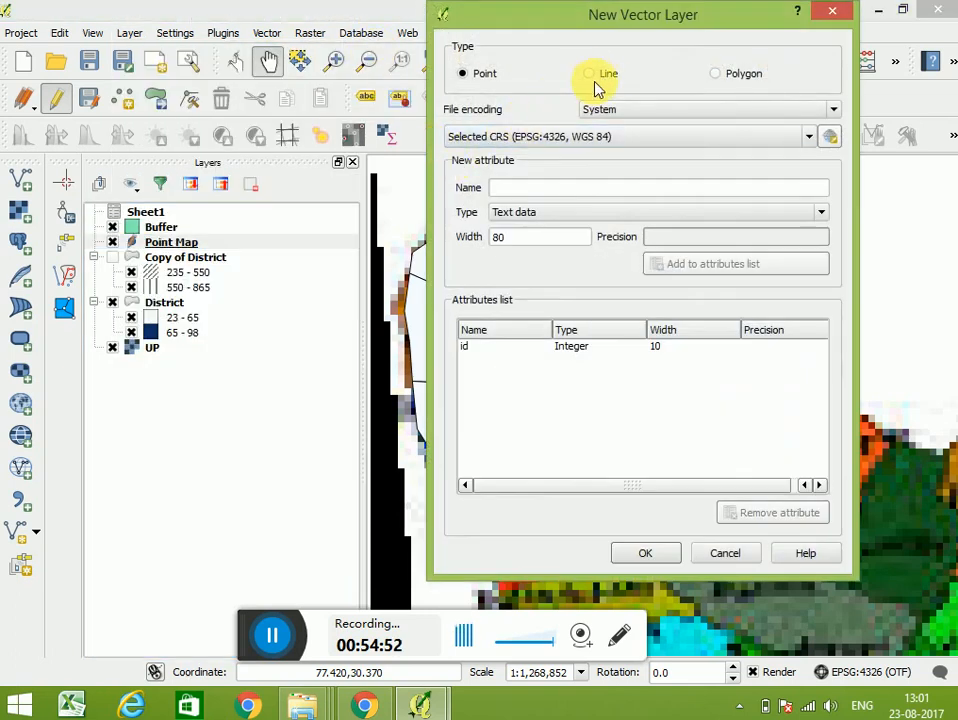
pyautogui.click(592, 76)
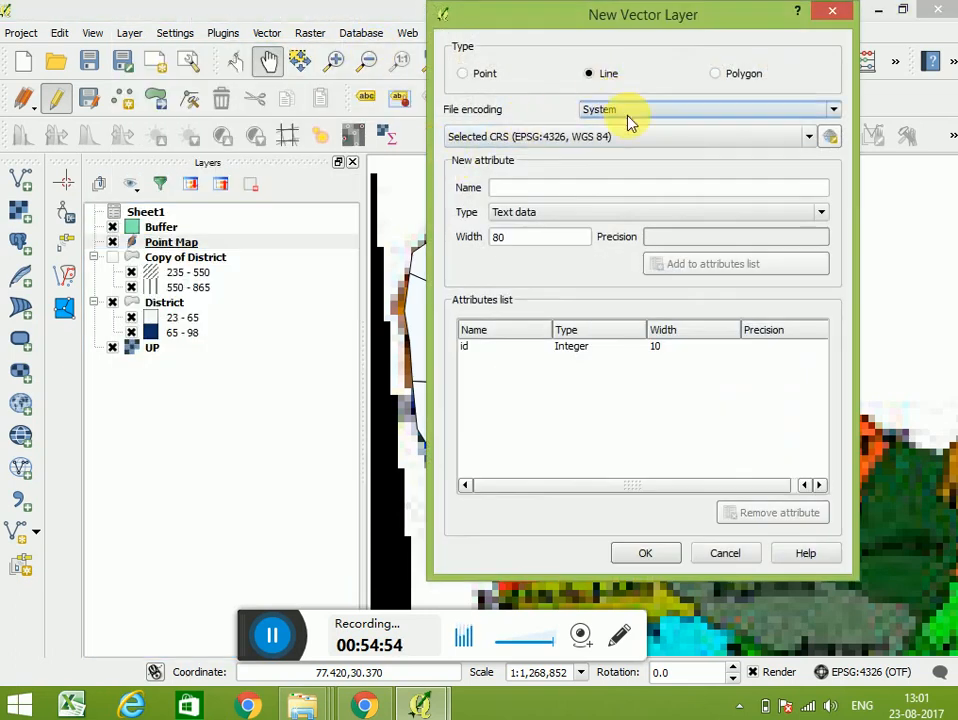
pyautogui.click(617, 192)
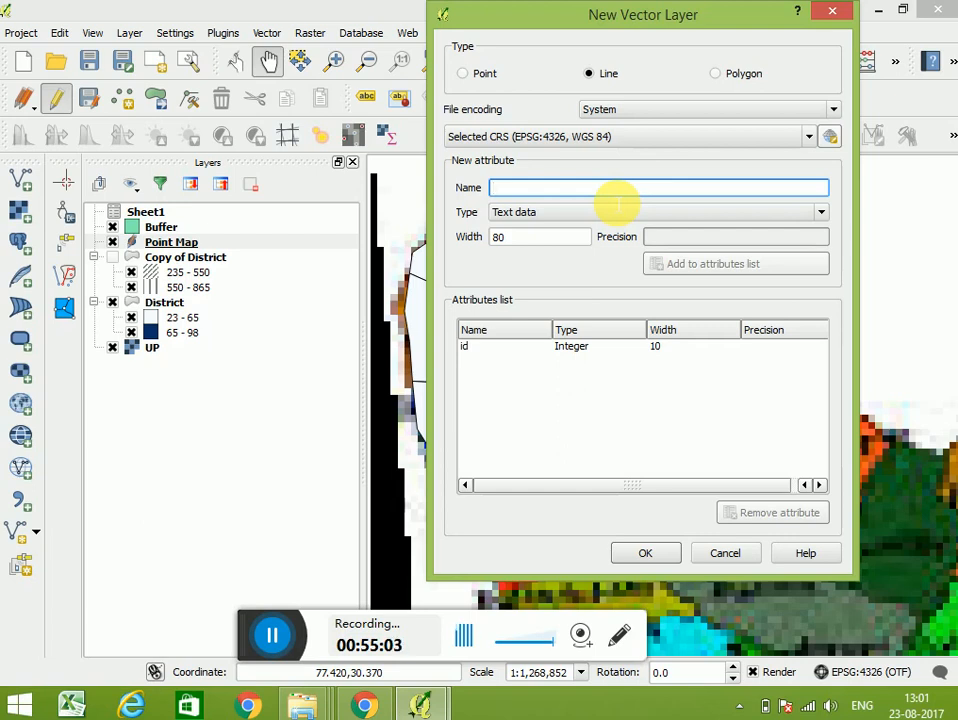
pyautogui.write('Name')
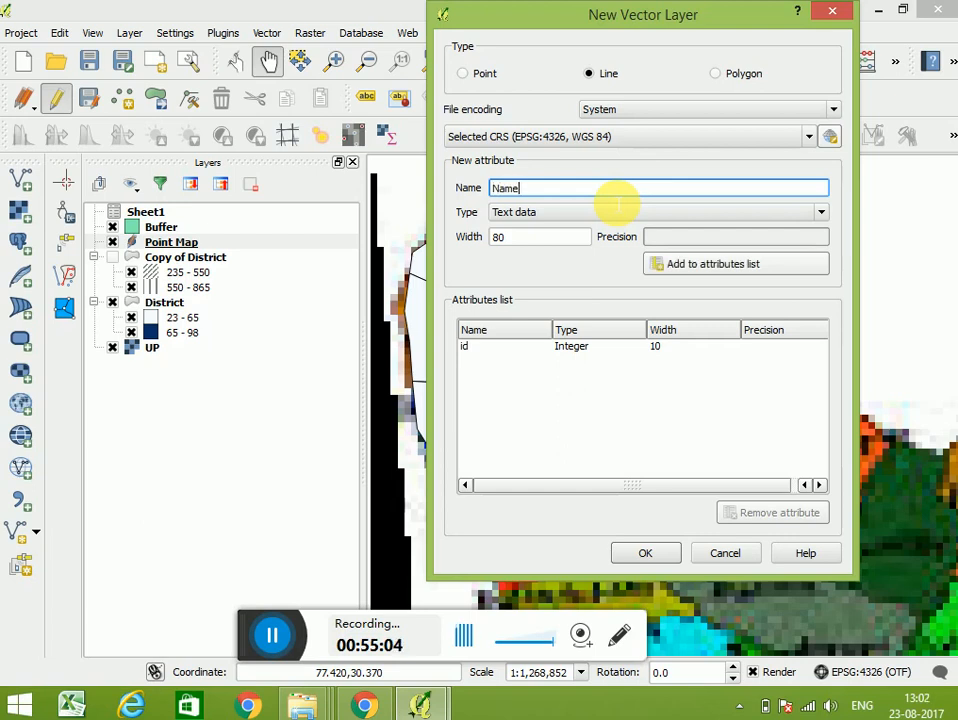
pyautogui.click(688, 266)
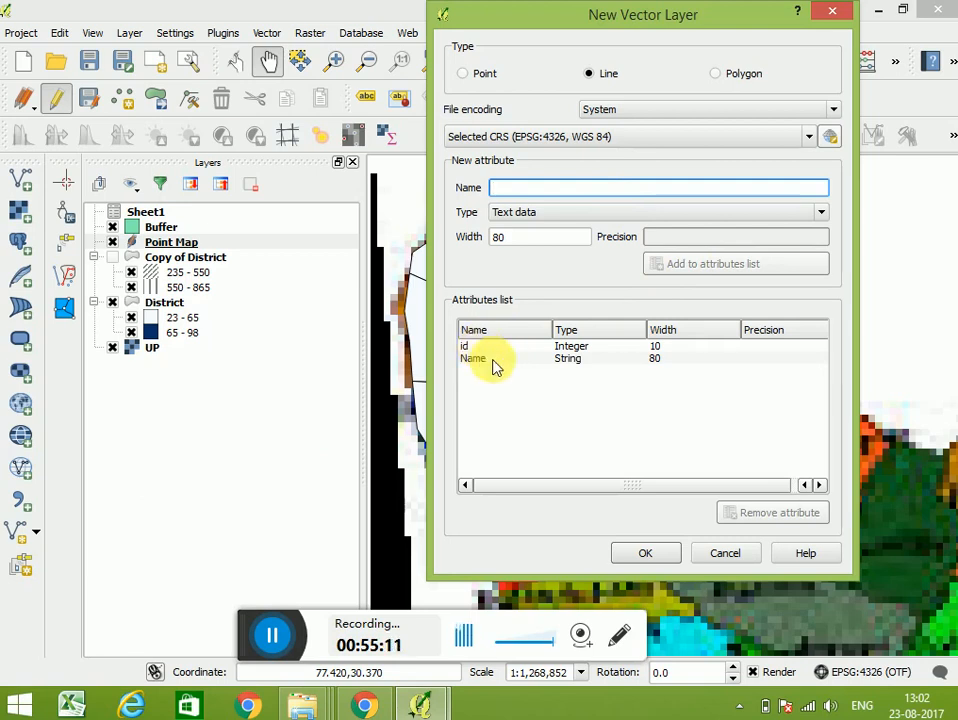
# Step: Create the layer and save it as Line Map in the 23AUg QGIS folder
pyautogui.click(670, 553)
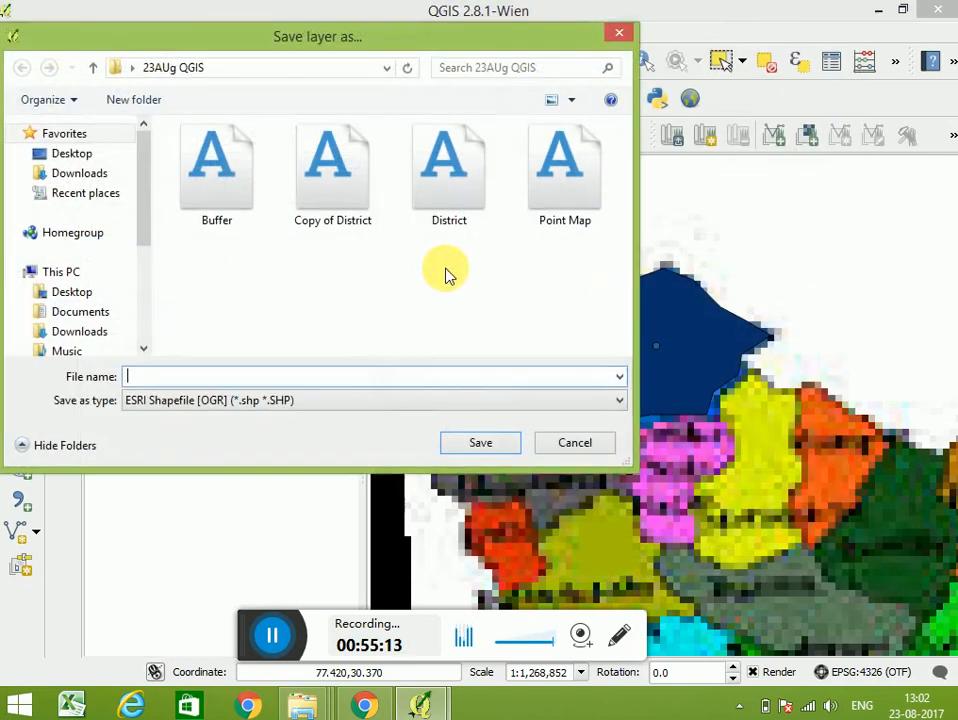
pyautogui.write('Line Map')
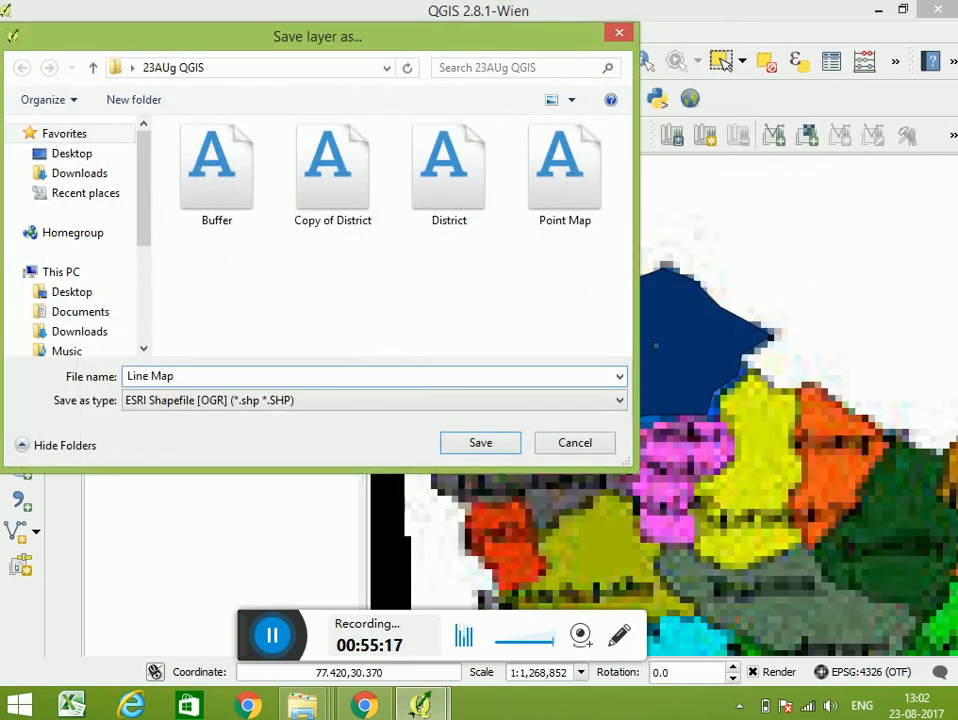
pyautogui.click(490, 451)
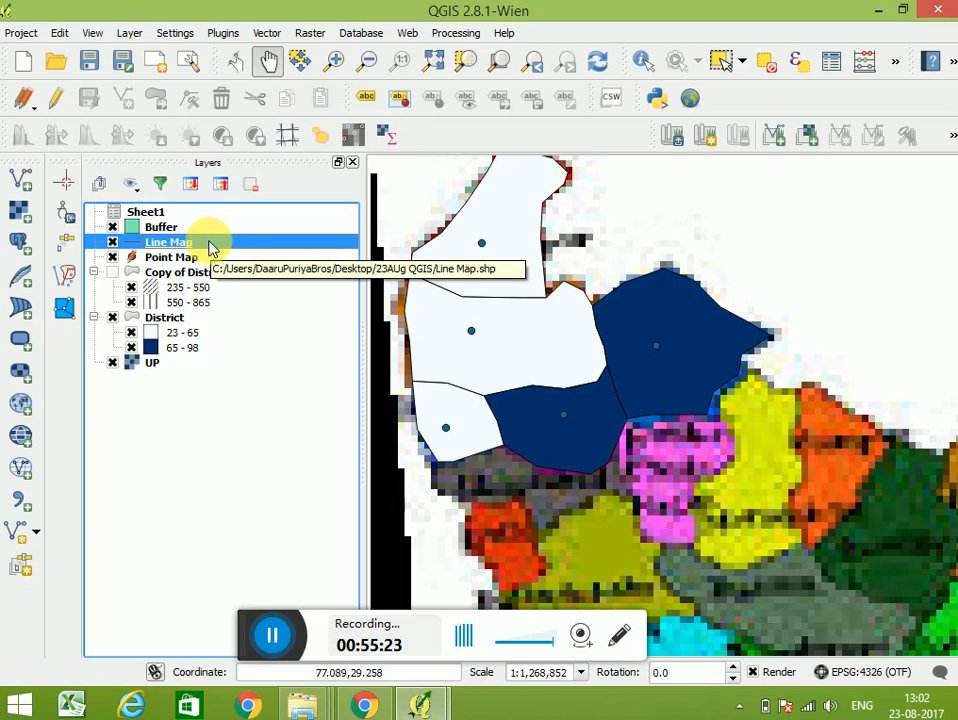
# Step: Enable editing on Line Map and draw a line from the northernmost district south through the middle one to the southern dark-blue district's lower edge
pyautogui.click(58, 96)
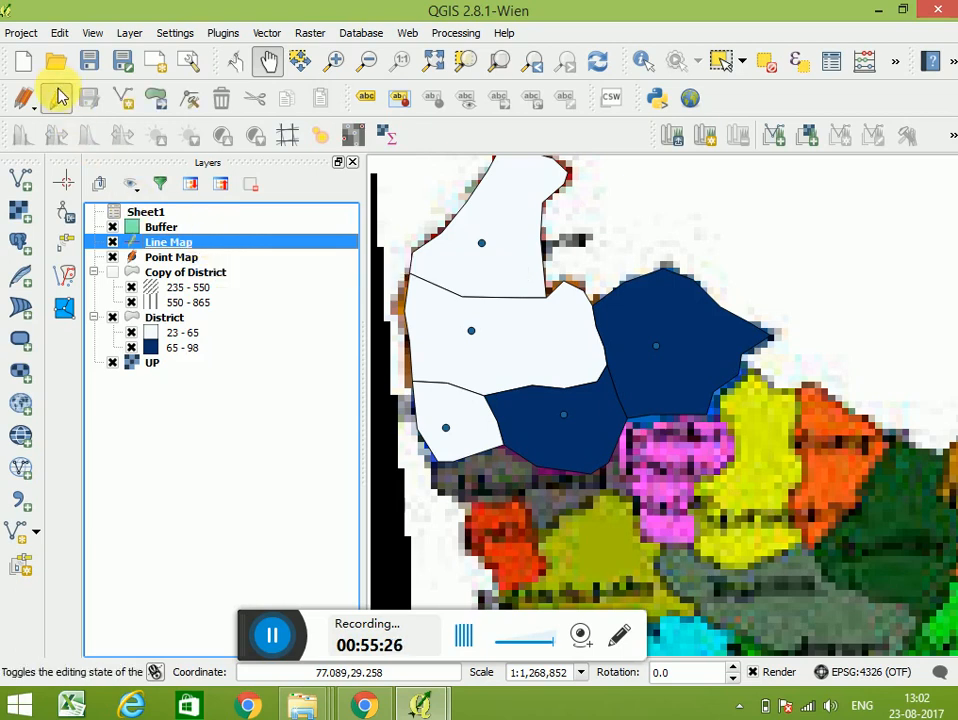
pyautogui.click(127, 100)
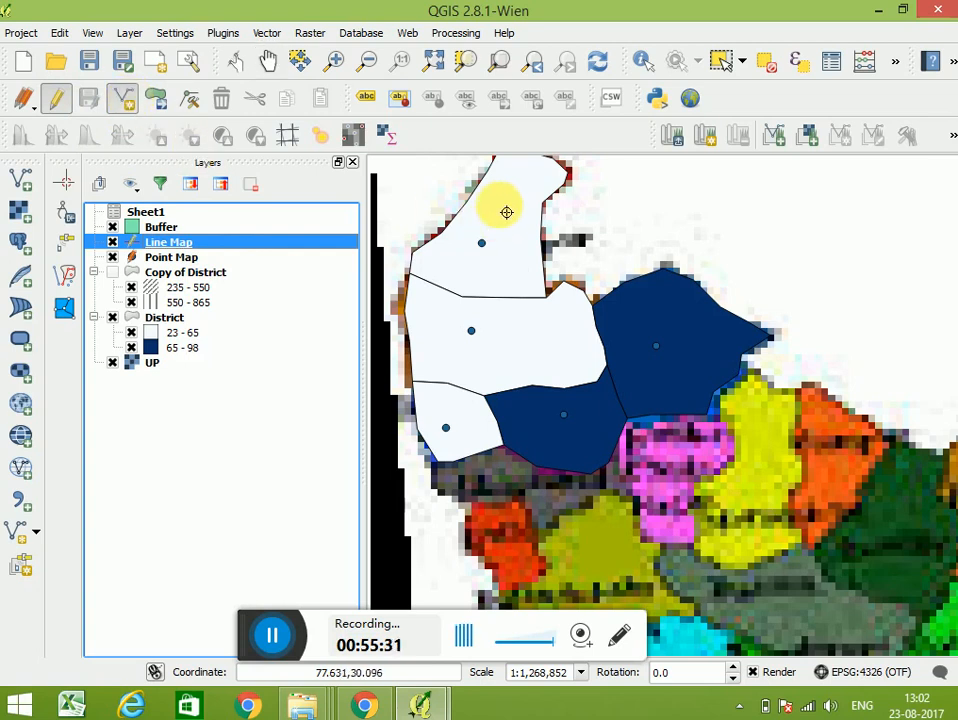
pyautogui.click(523, 176)
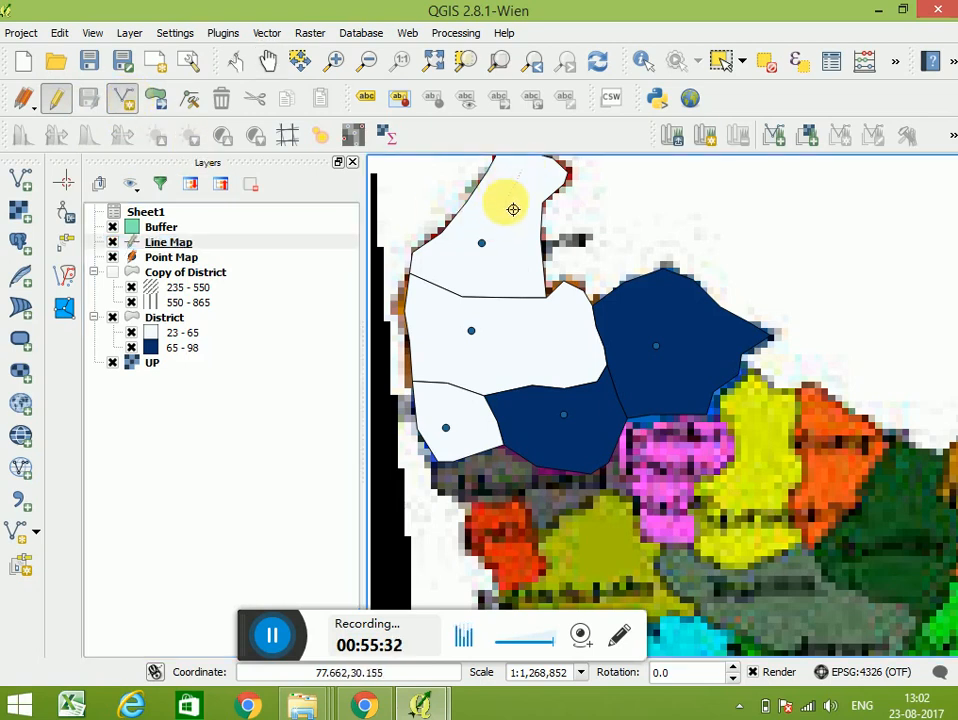
pyautogui.click(495, 286)
pyautogui.click(503, 378)
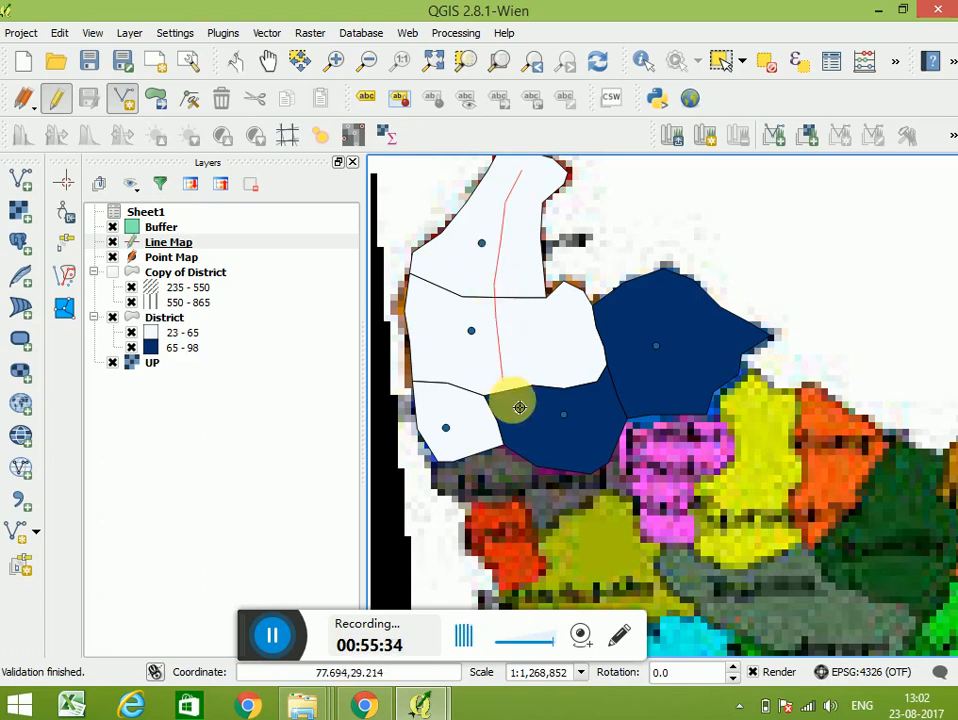
pyautogui.click(538, 449)
pyautogui.click(567, 470)
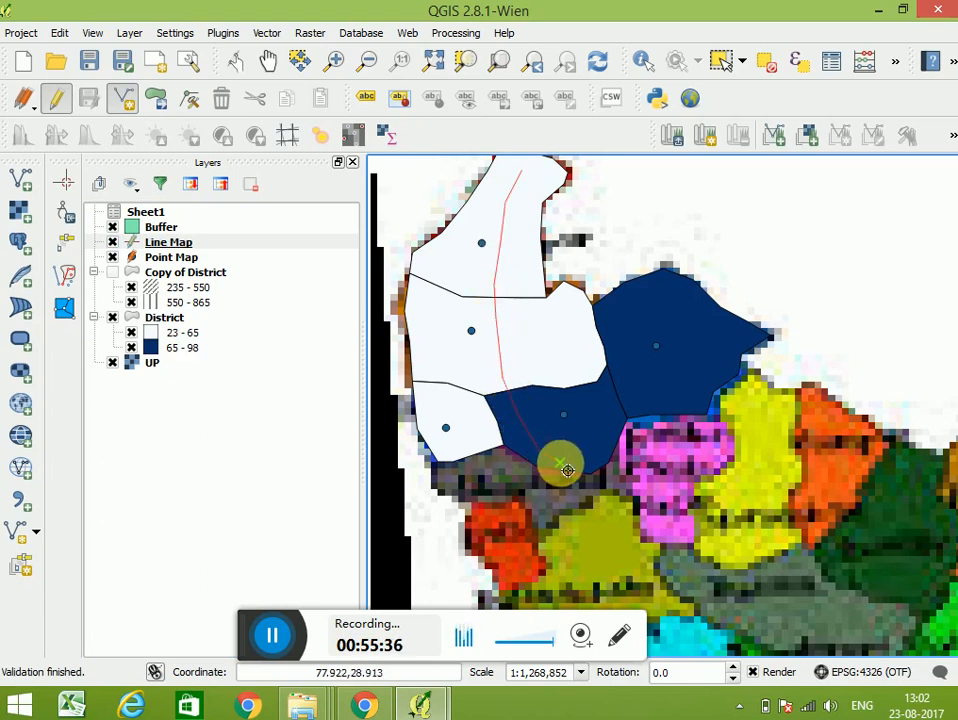
pyautogui.rightClick(570, 471)
# Step: Give the north-south line id 1 and the name NH24
pyautogui.write('1')
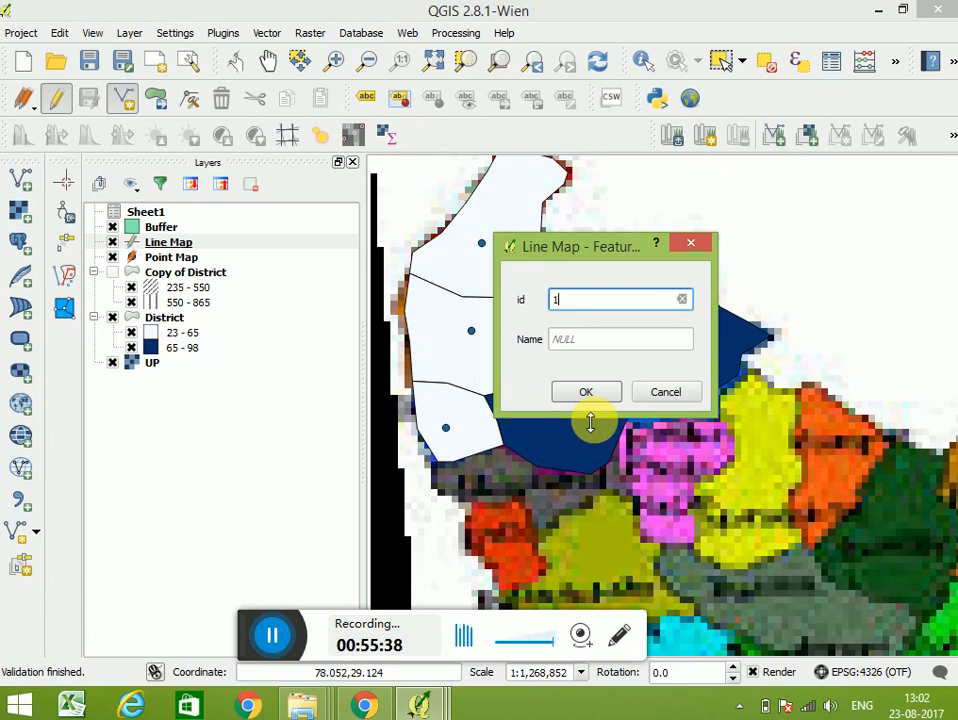
pyautogui.click(592, 341)
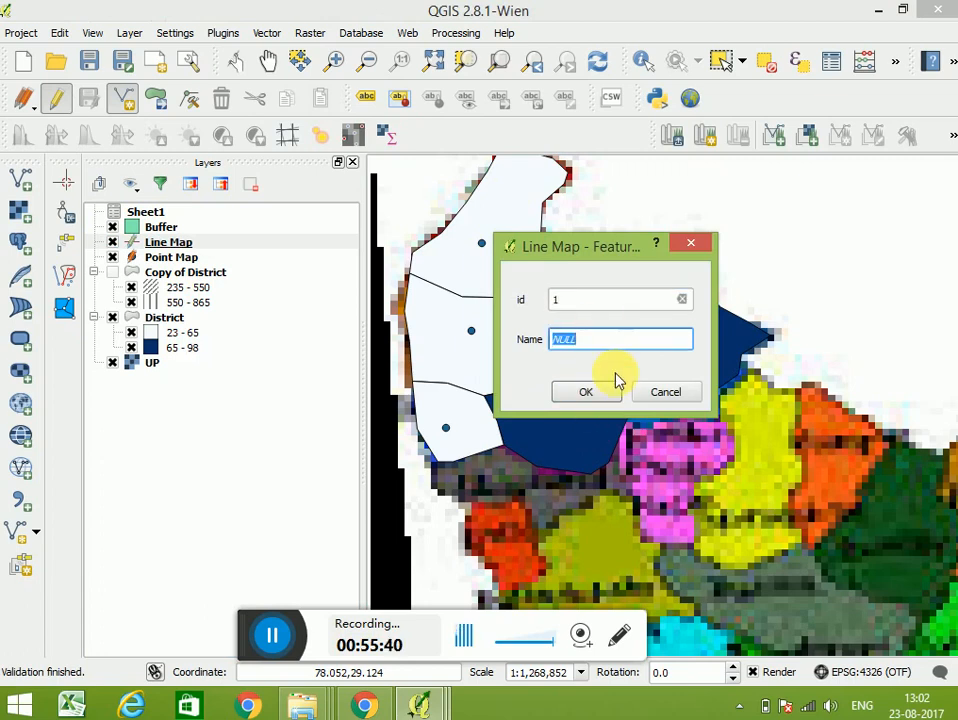
pyautogui.write('NH24')
pyautogui.click(586, 391)
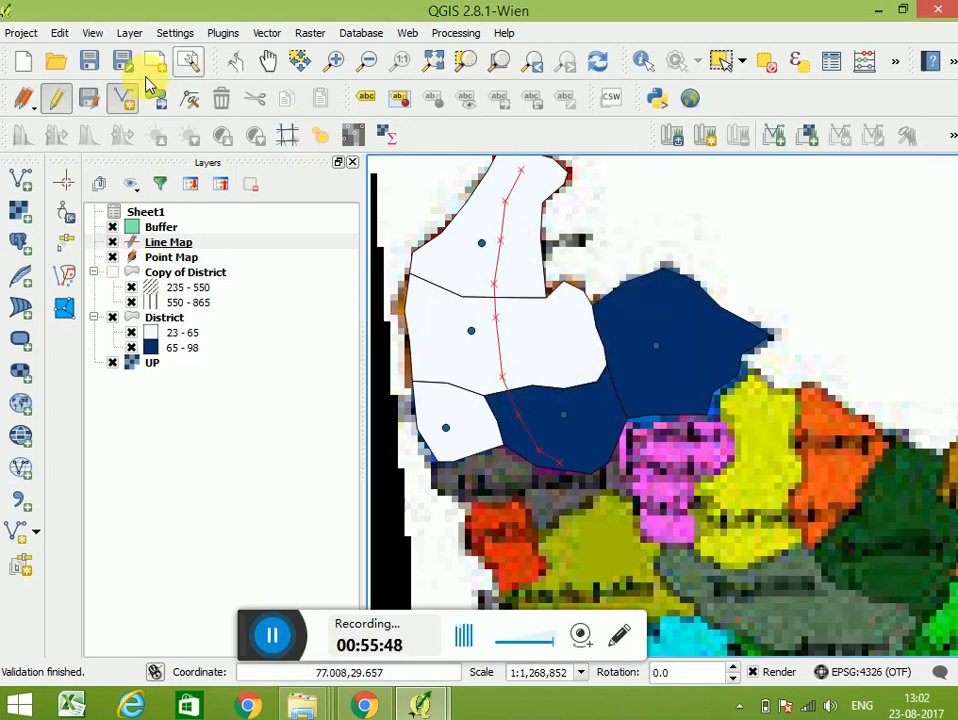
# Step: Draw a second line crossing NH24 from the middle district's west side up to the northeast, with id 2 and name NH17
pyautogui.click(427, 333)
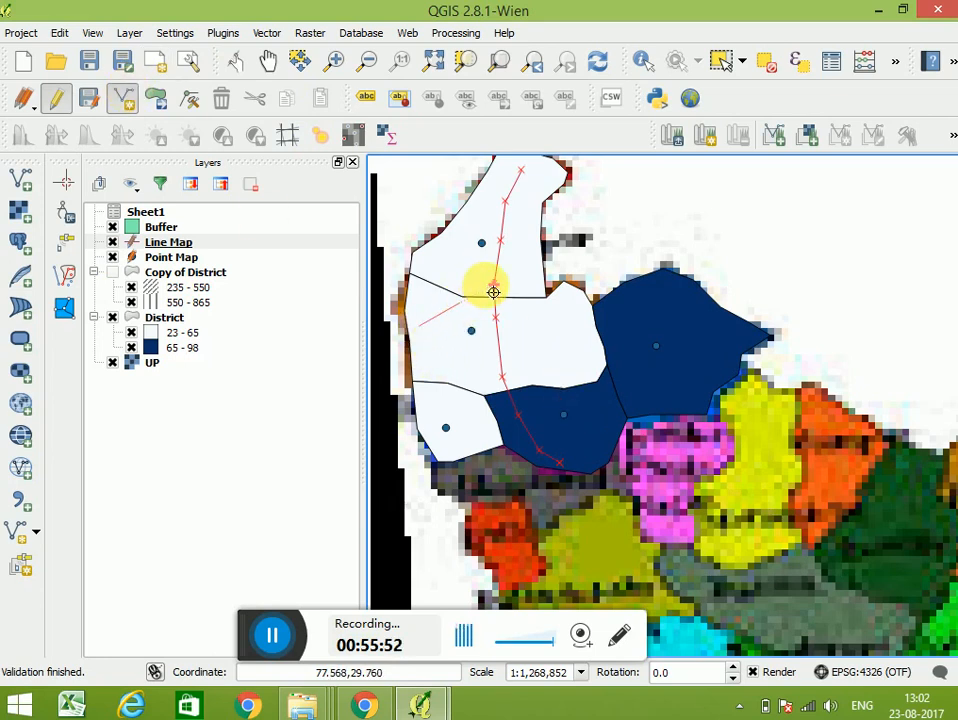
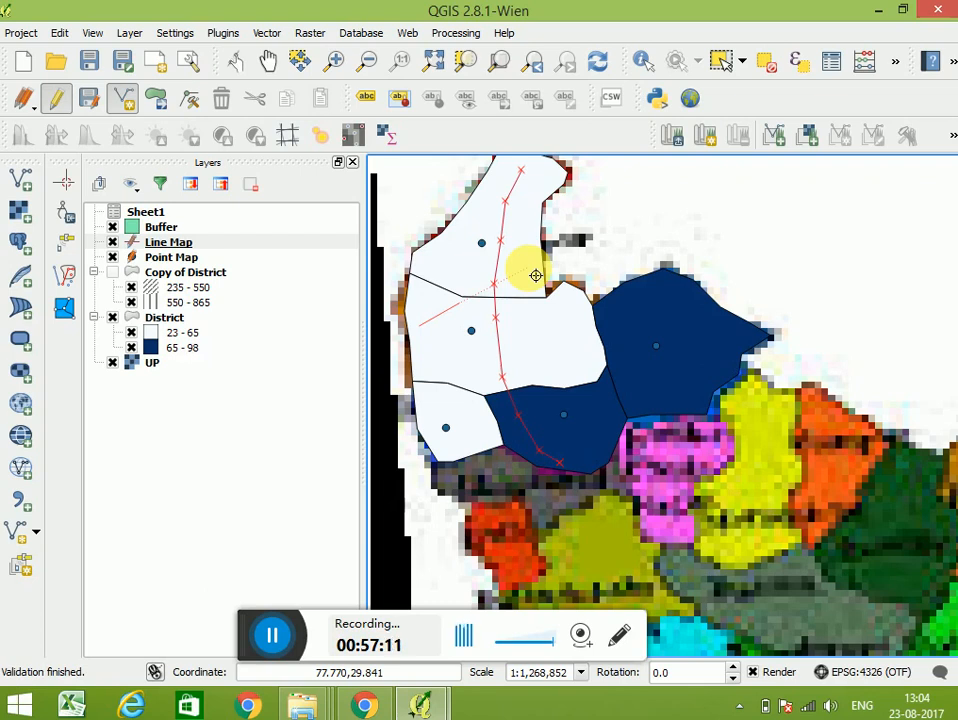
pyautogui.rightClick(542, 262)
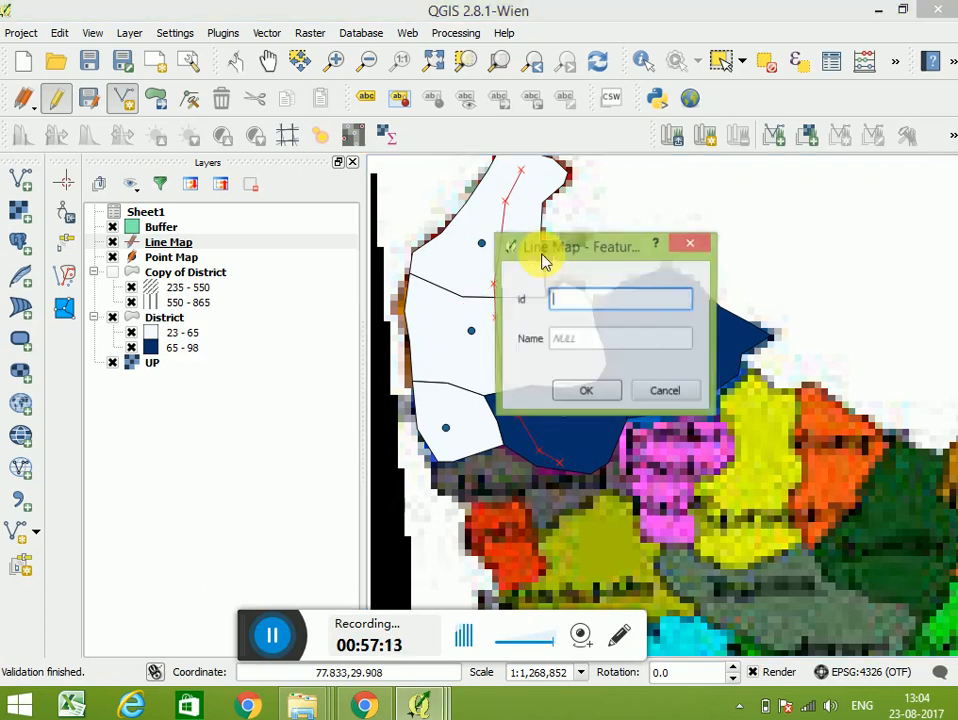
pyautogui.write('2')
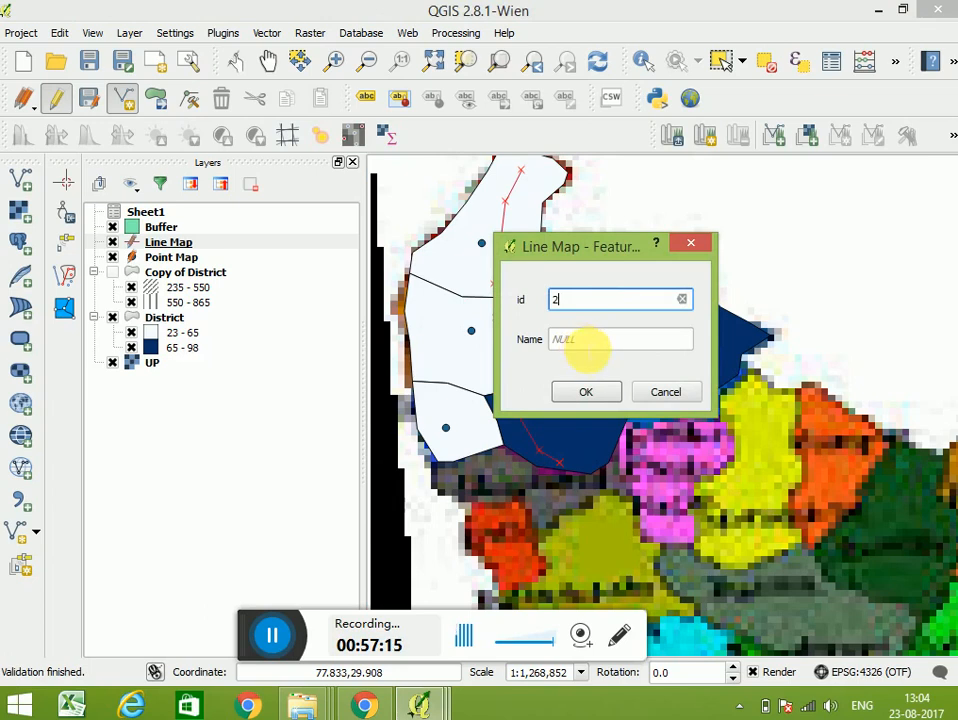
pyautogui.press('Tab')
pyautogui.write('NH17')
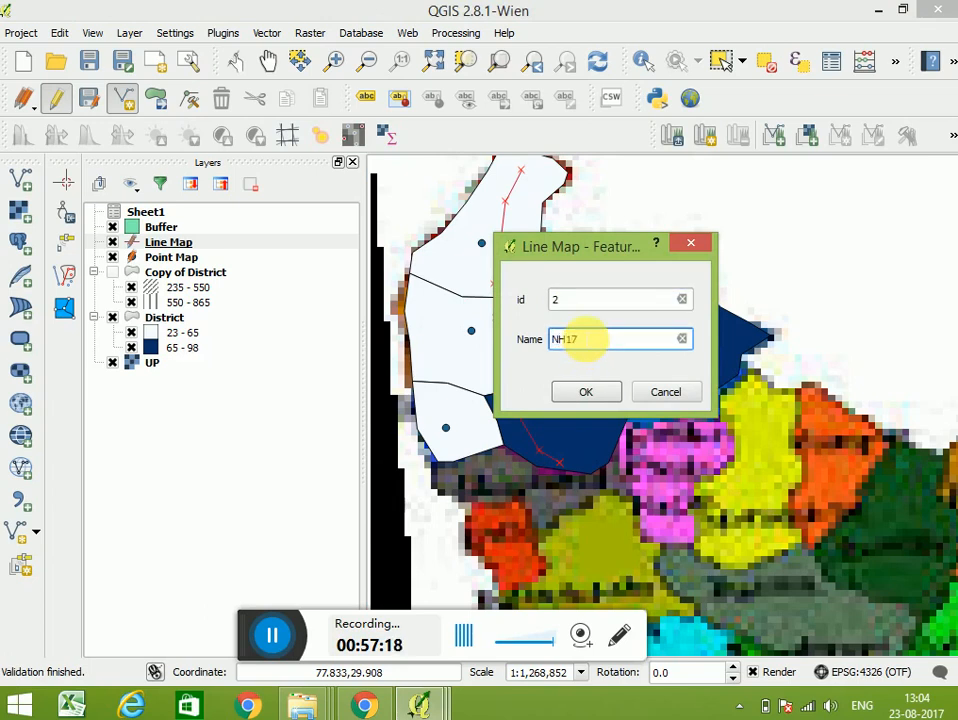
pyautogui.click(587, 391)
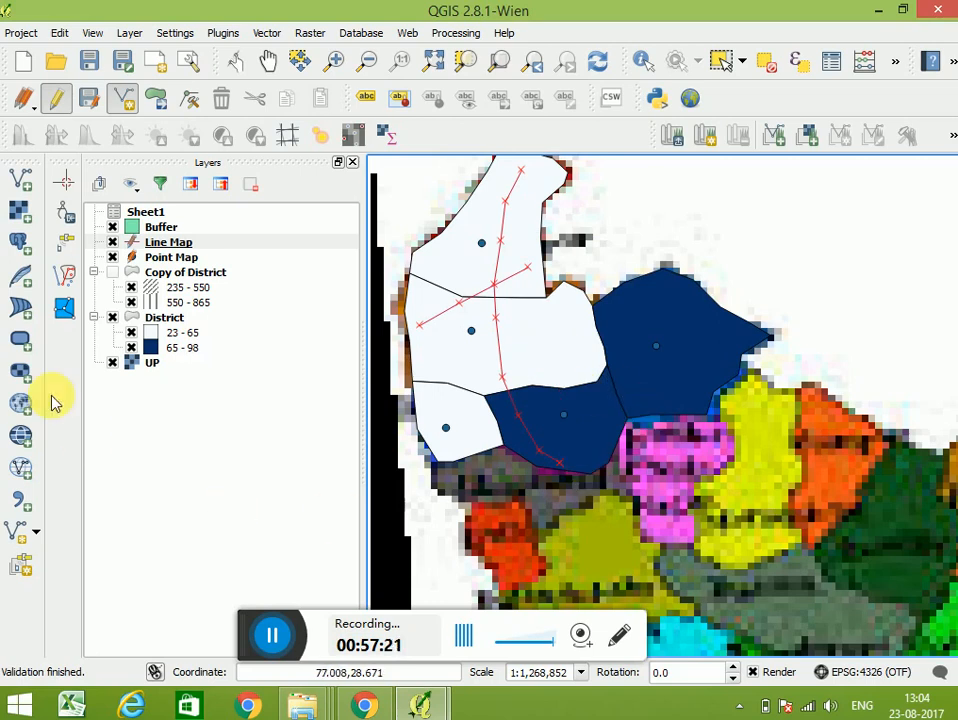
# Step: Hide the UP raster layer and end editing of the Line Map layer
pyautogui.click(112, 363)
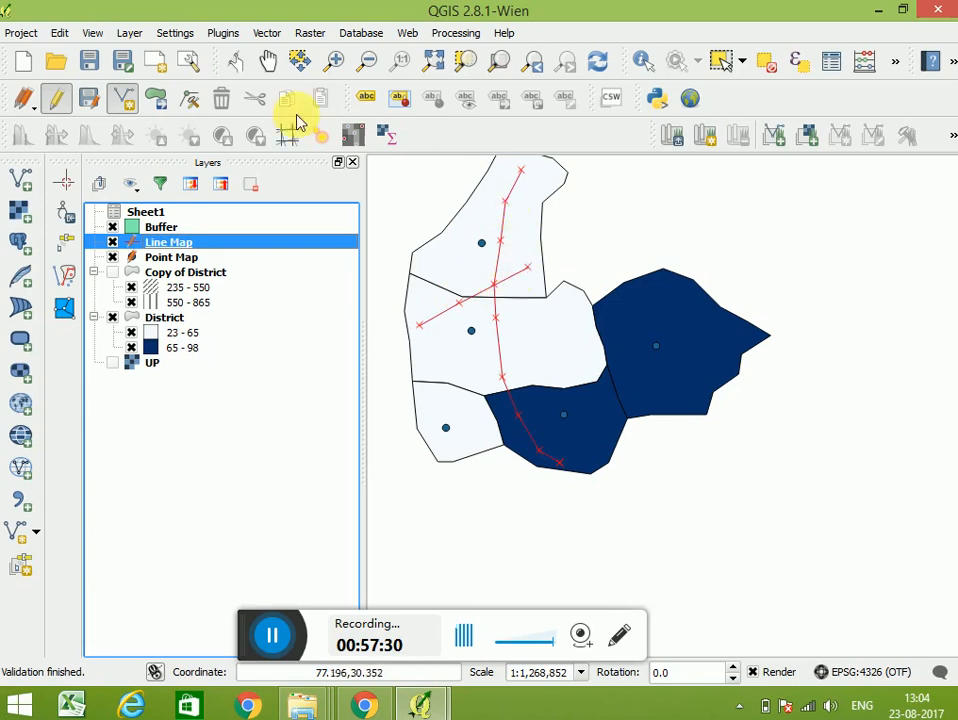
pyautogui.click(57, 100)
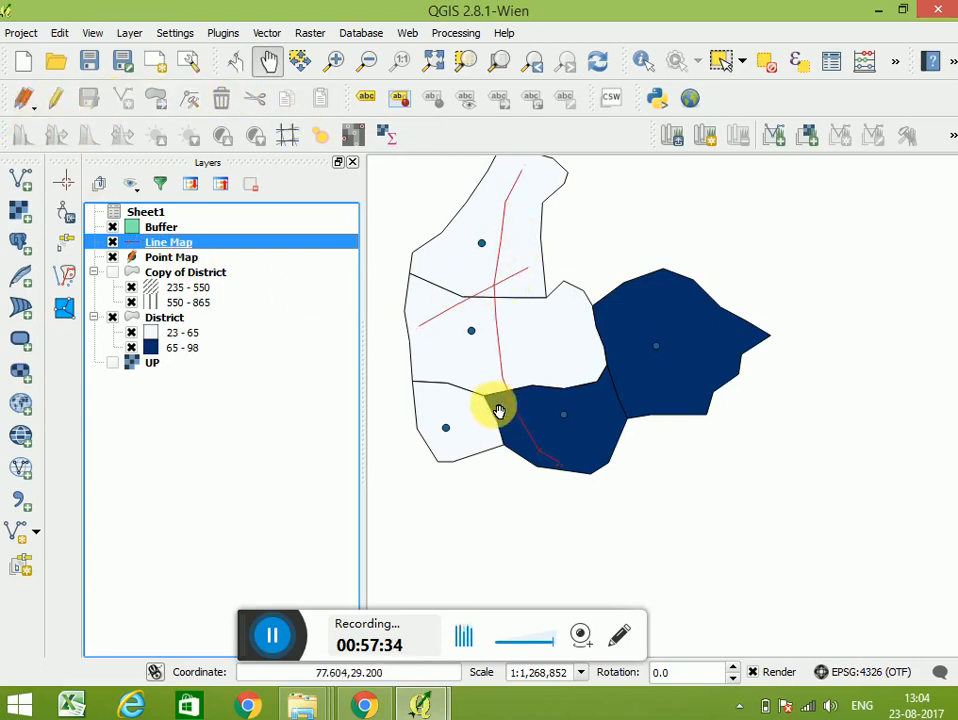
# Step: Switch to the Literacy print composer and refresh its map view
pyautogui.click(425, 703)
pyautogui.click(473, 613)
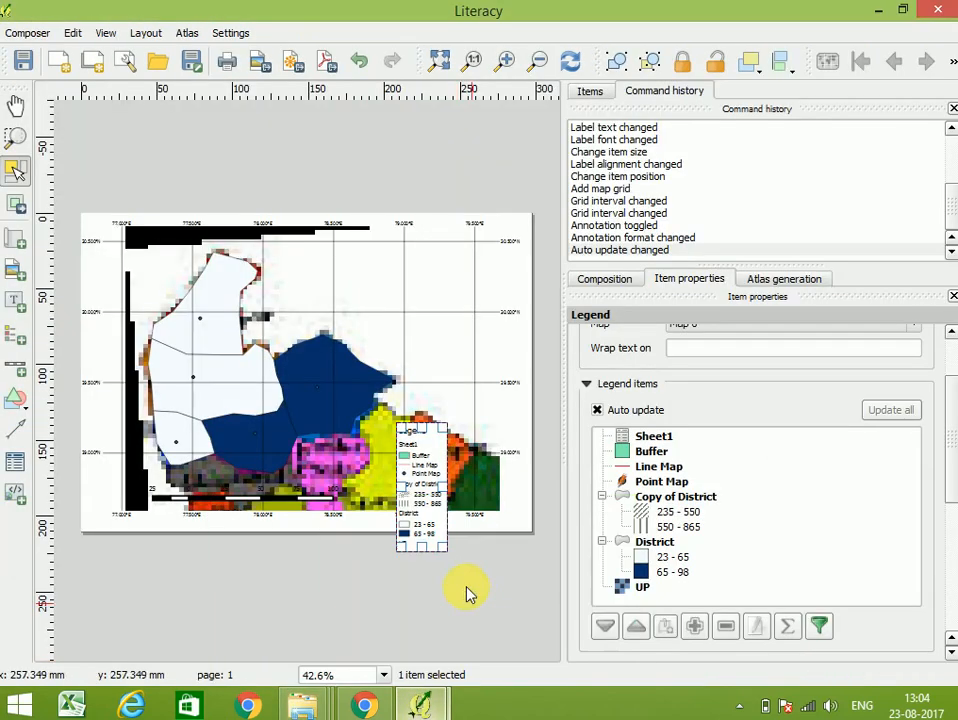
pyautogui.click(570, 61)
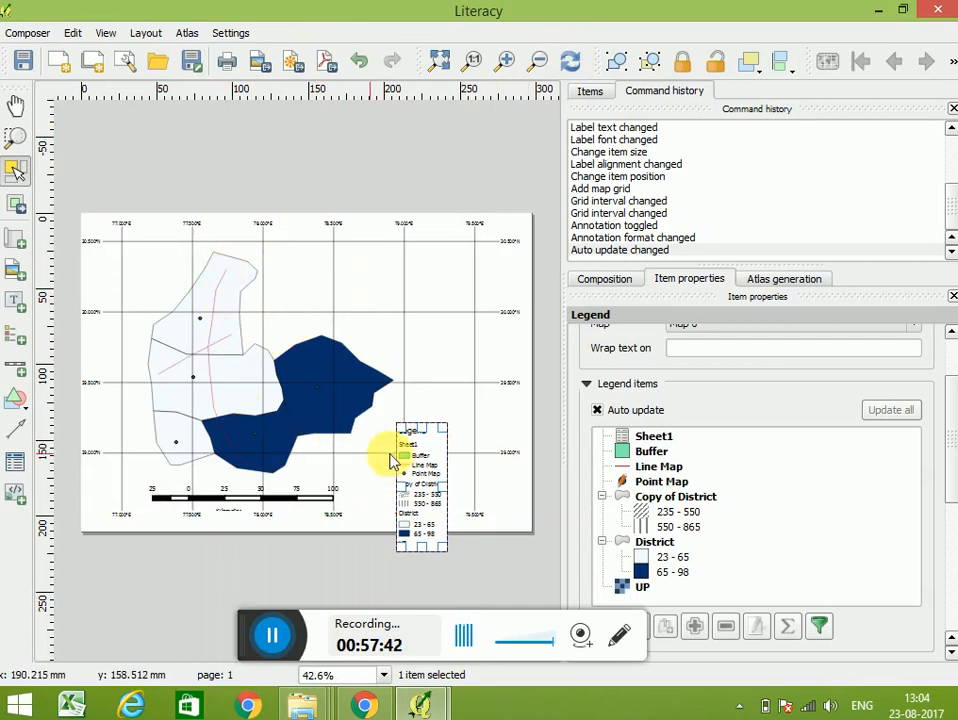